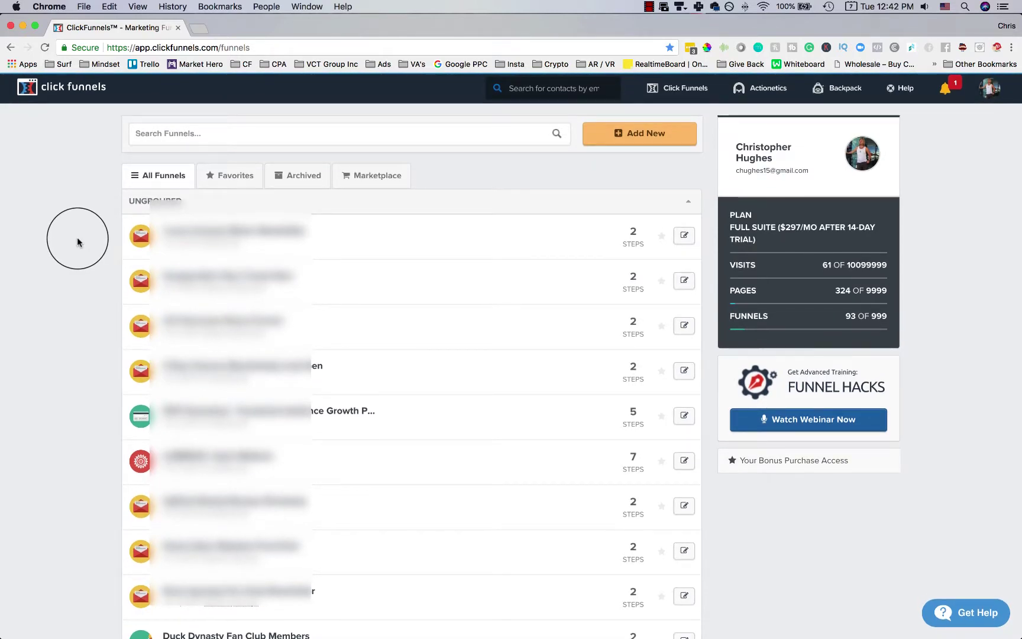
Step: Review the All Funnels list and bring up the Click Funnels navigation menu
scroll(78, 241, down, 20)
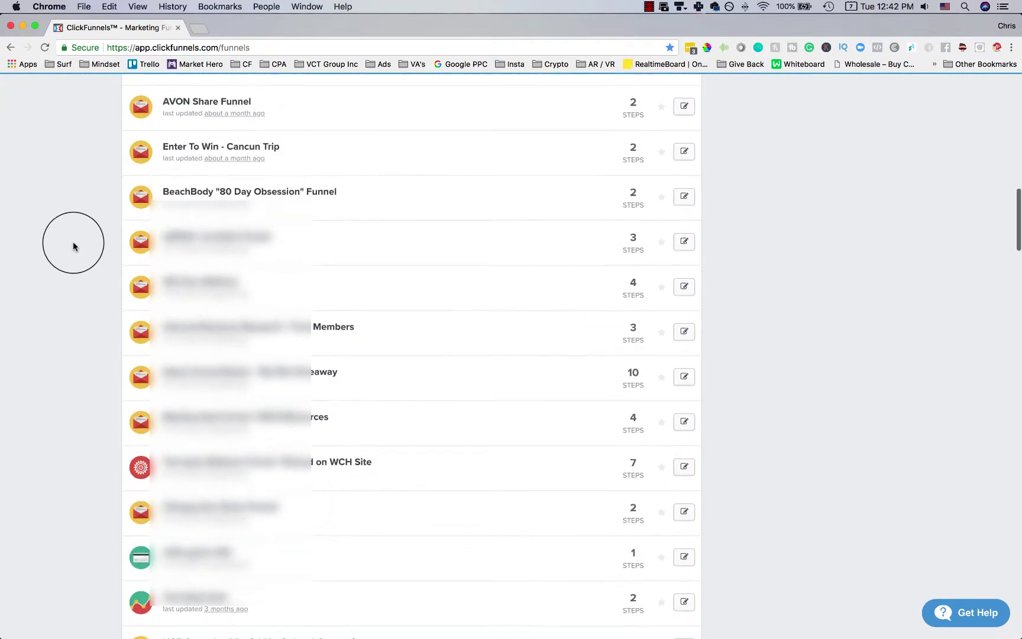
scroll(80, 247, up, 20)
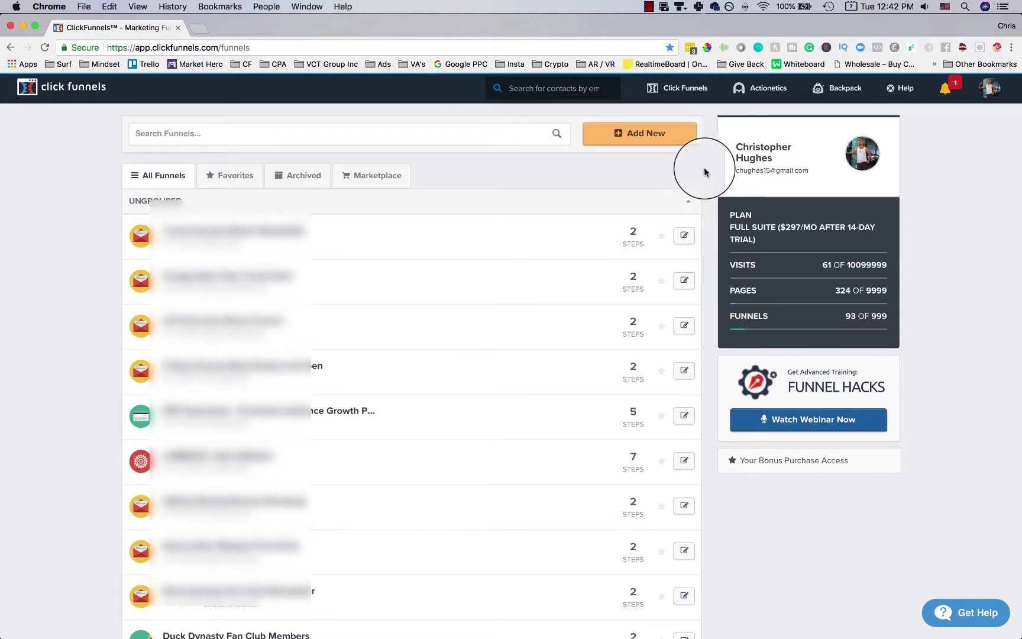
mouse_move(686, 90)
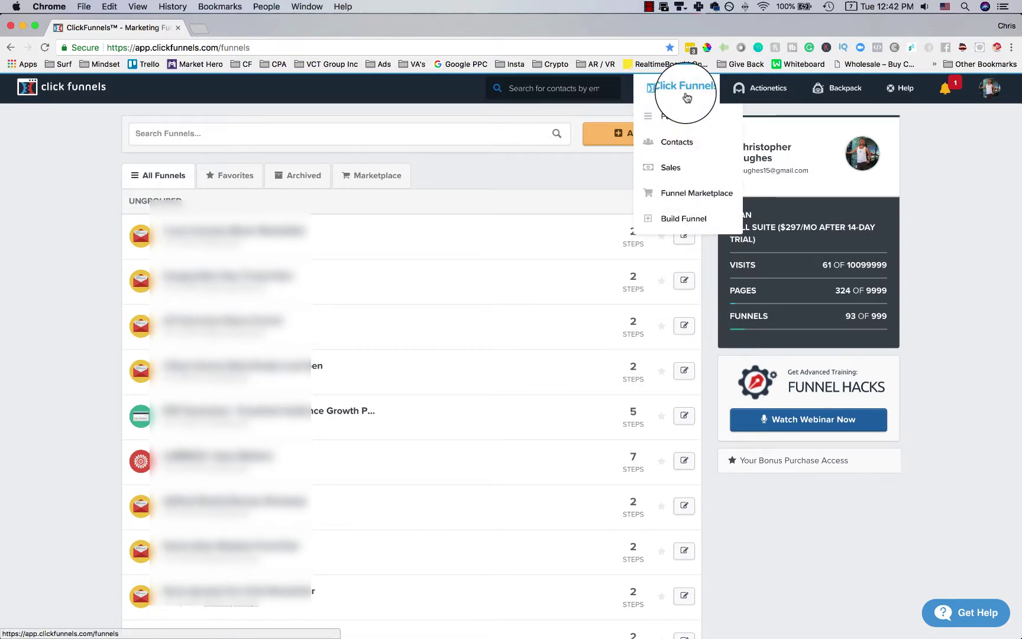
Step: Start a new funnel using the Classic Funnel Builder
click(681, 216)
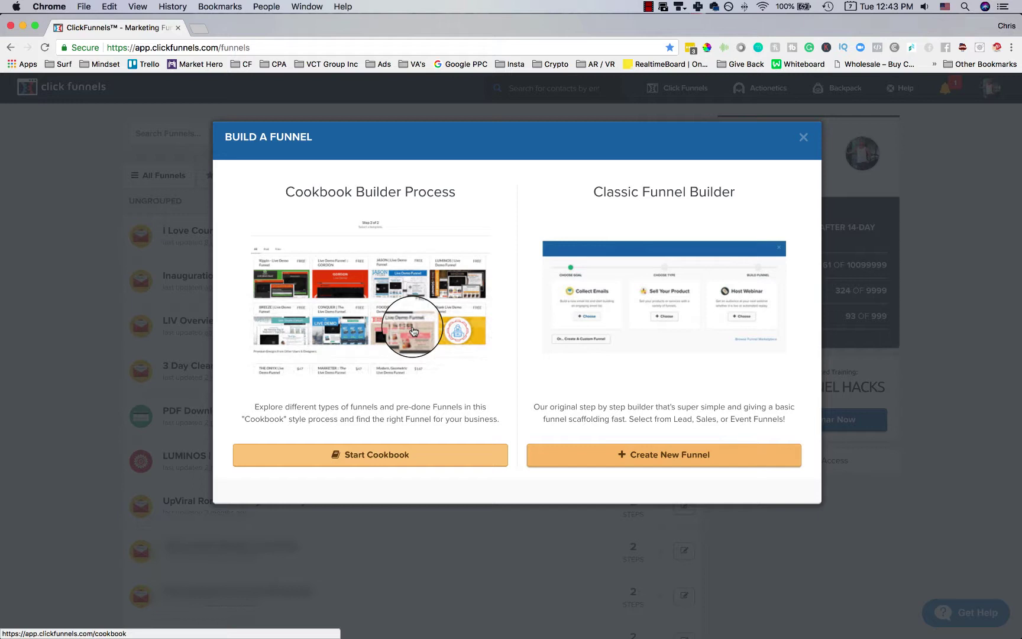
click(680, 456)
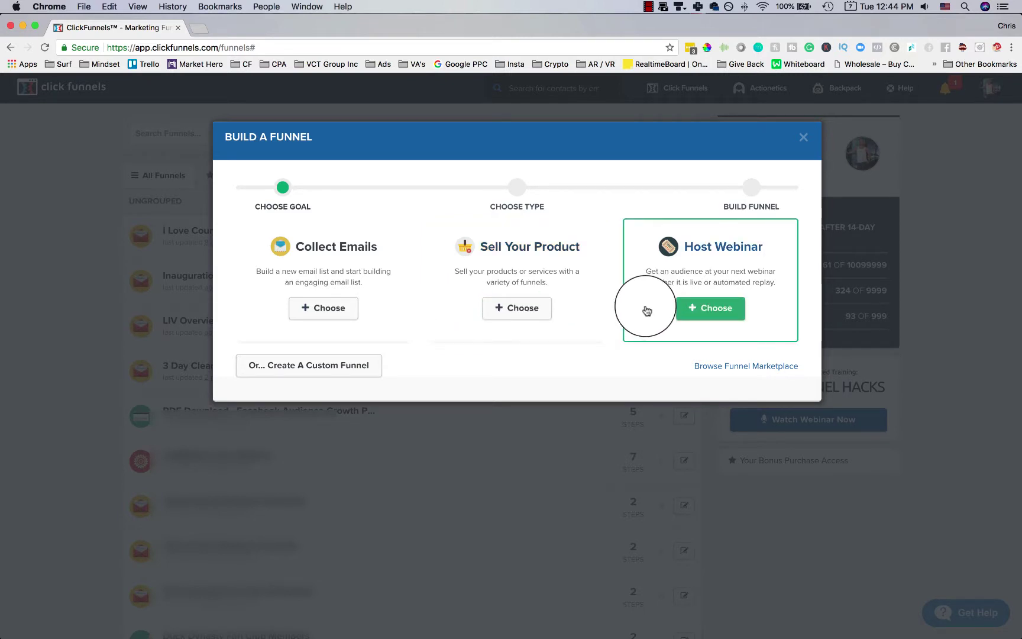
Step: Choose Collect Emails as the goal and build a funnel named 'Example Funnel for Lead Generation'
click(352, 306)
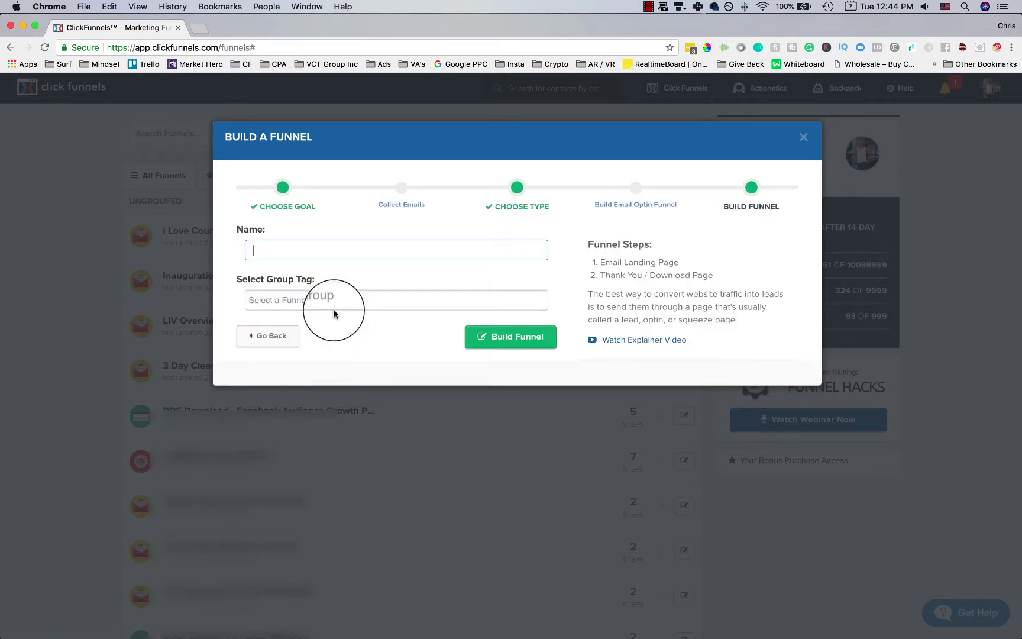
text(Example F)
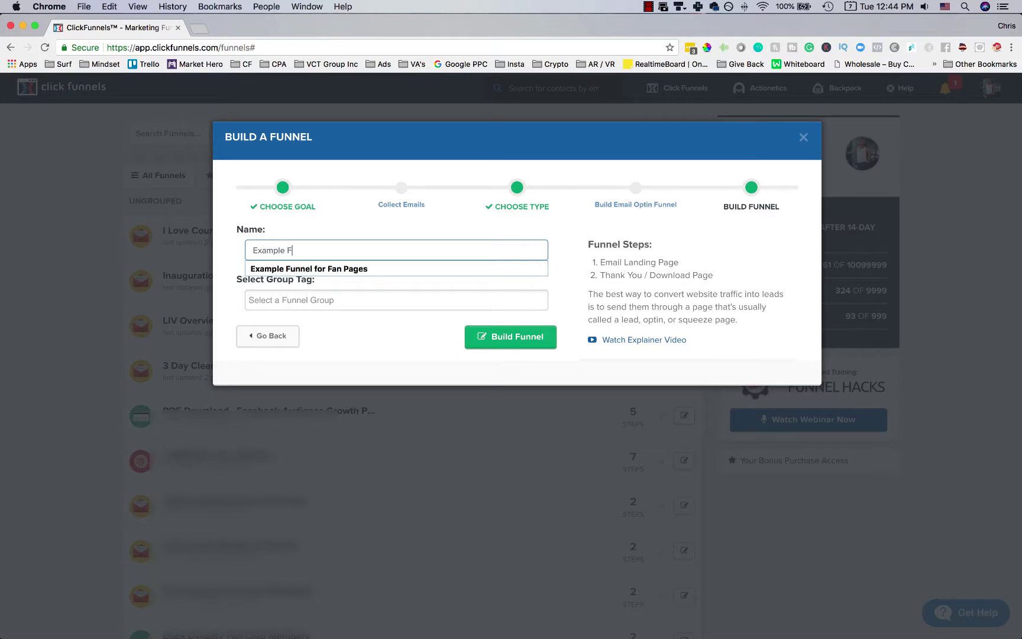
text(unnel for Le)
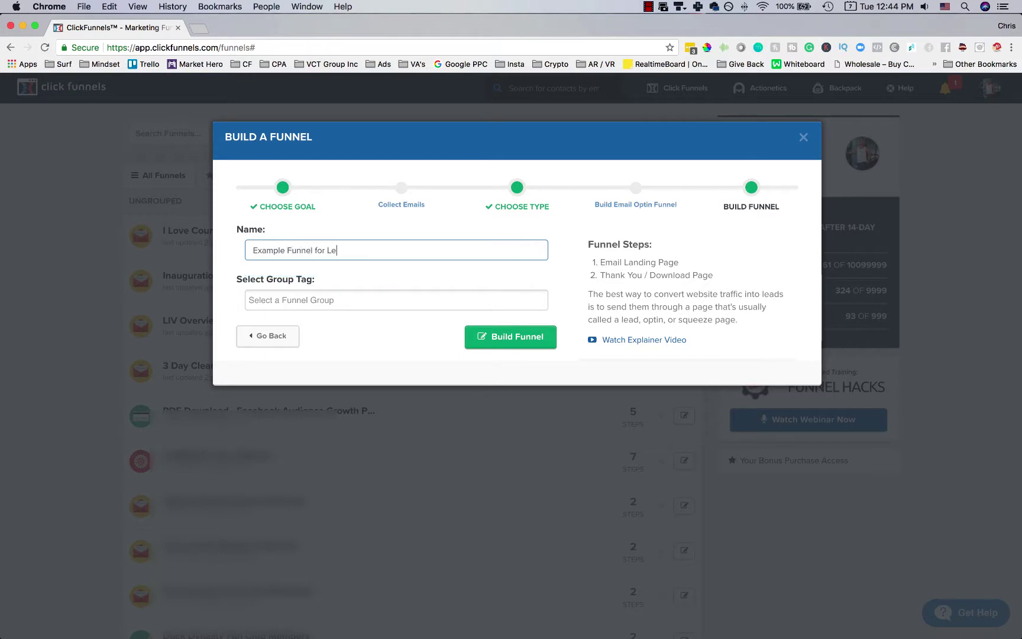
text(ad Generation)
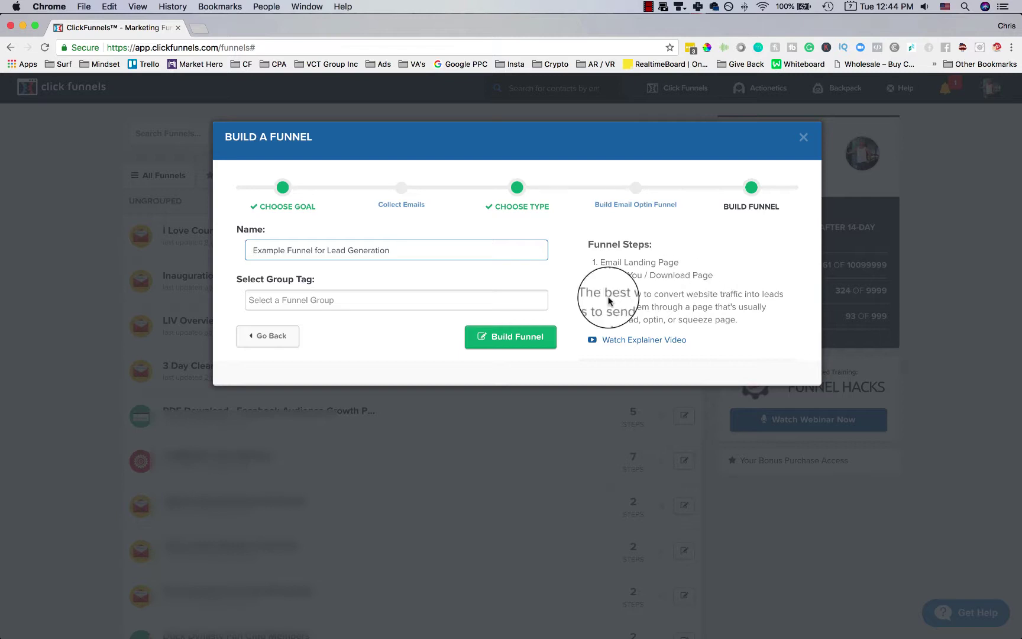
click(516, 340)
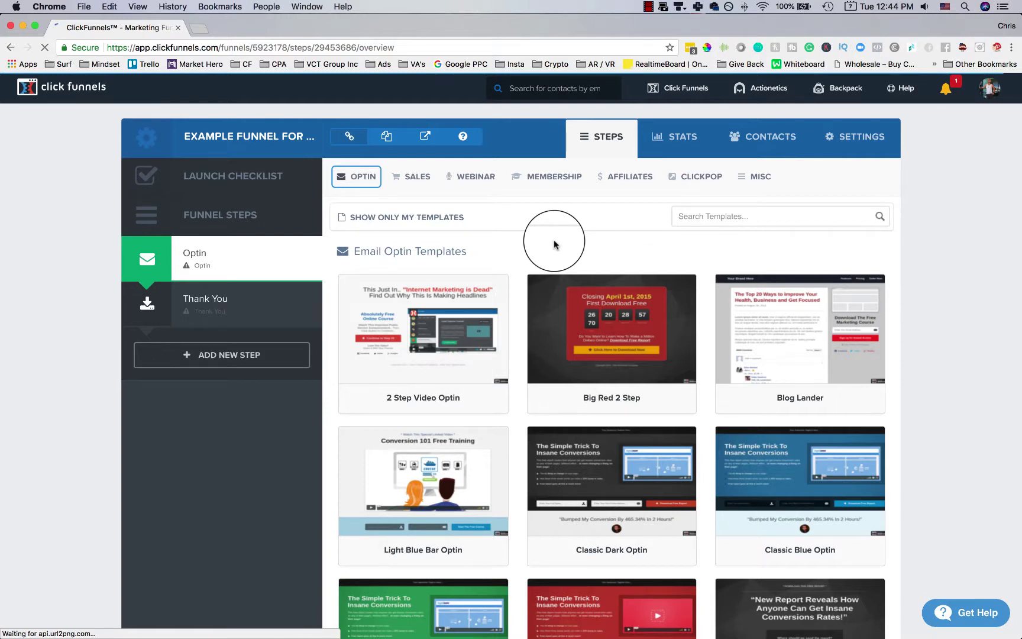
Step: Open the new funnel's Optin step and browse its Email Optin Templates
click(193, 140)
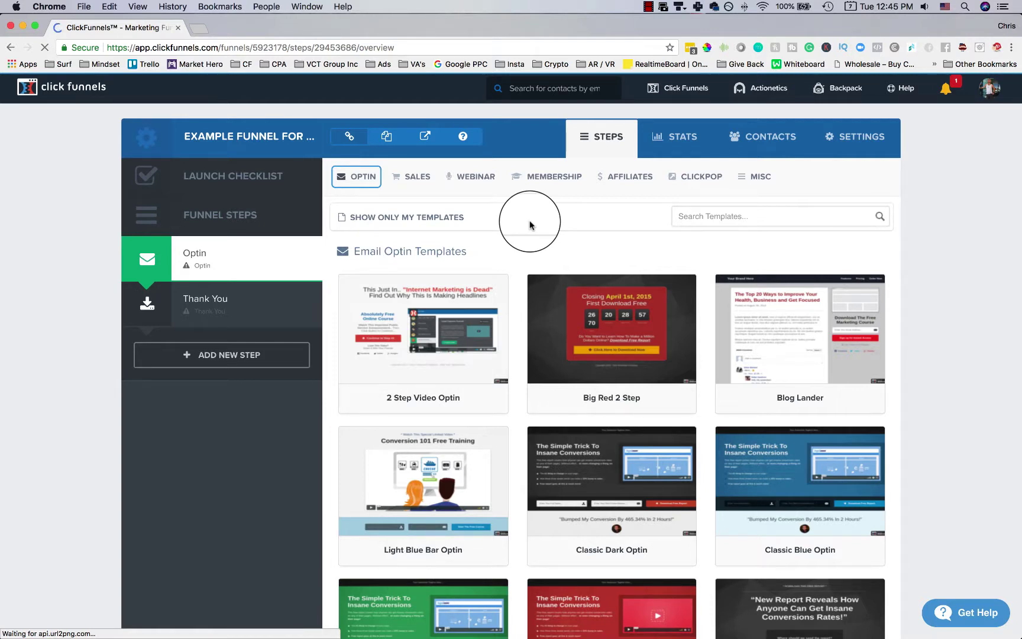
scroll(529, 225, down, 2)
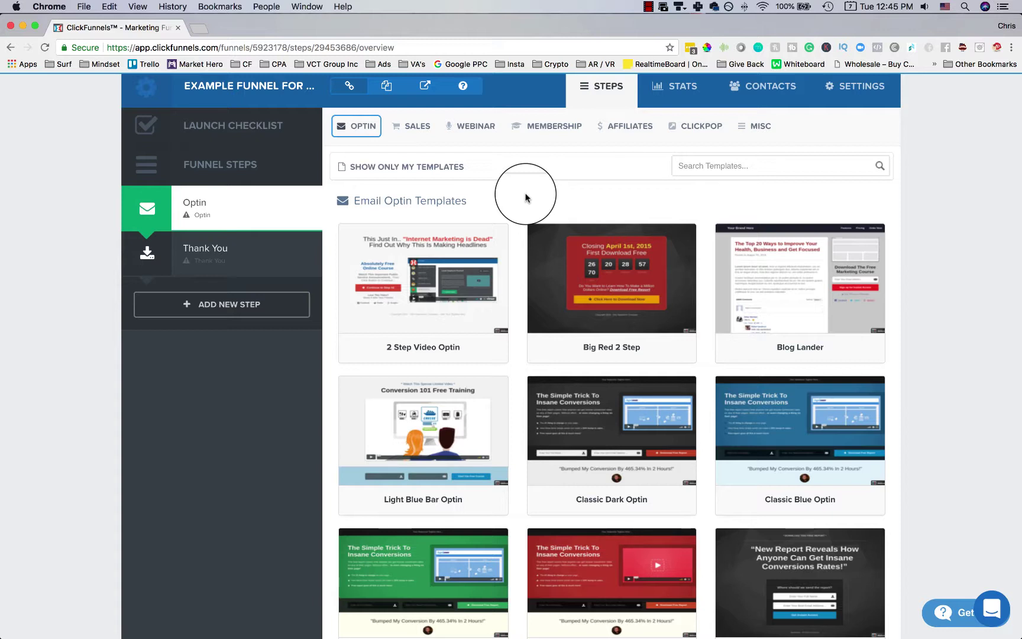
scroll(525, 196, down, 1)
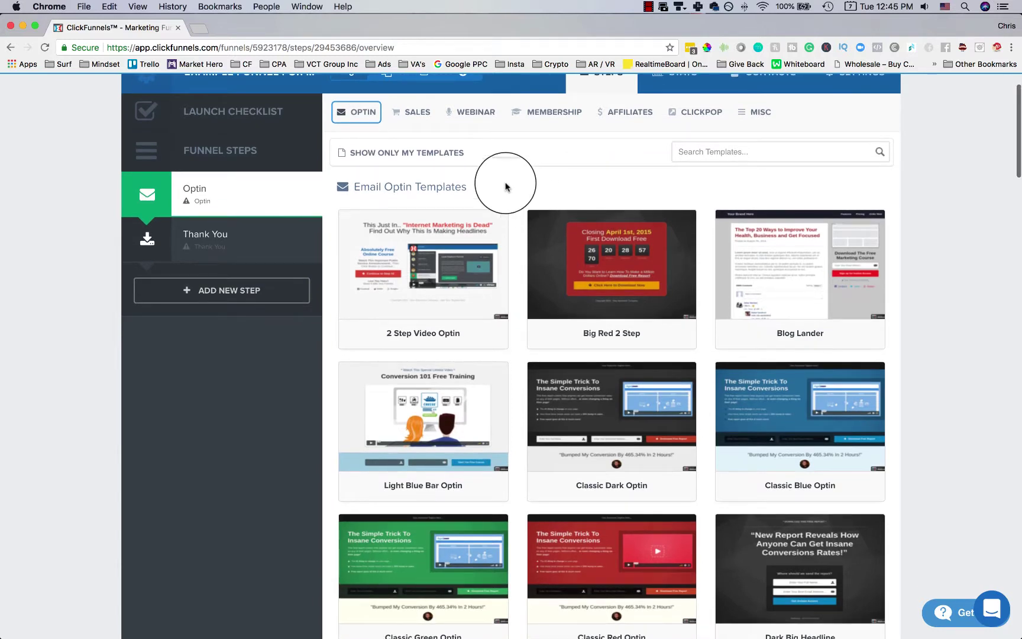
mouse_move(348, 108)
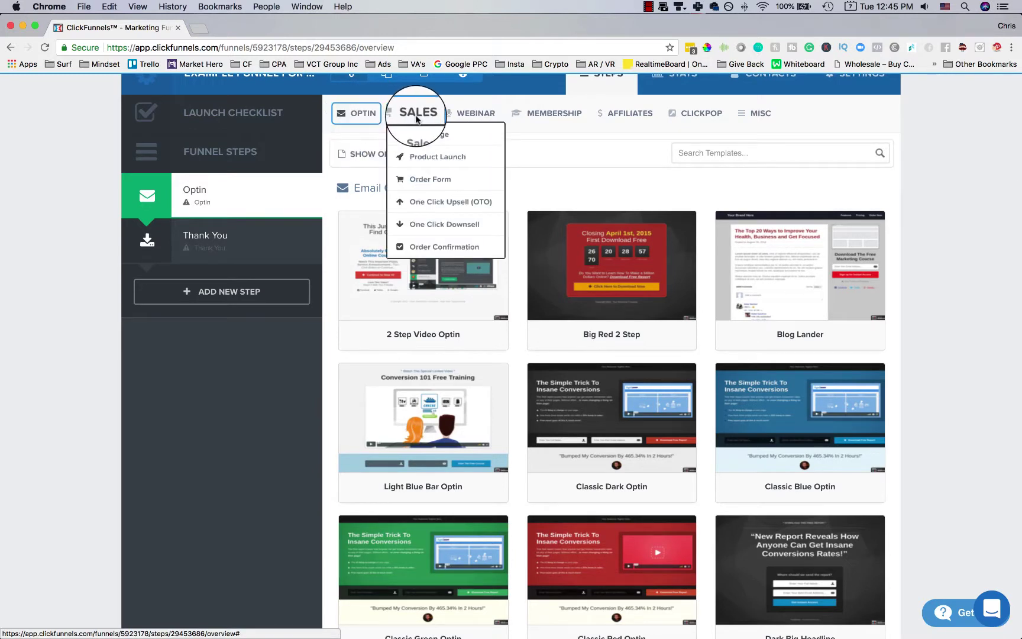
mouse_move(548, 119)
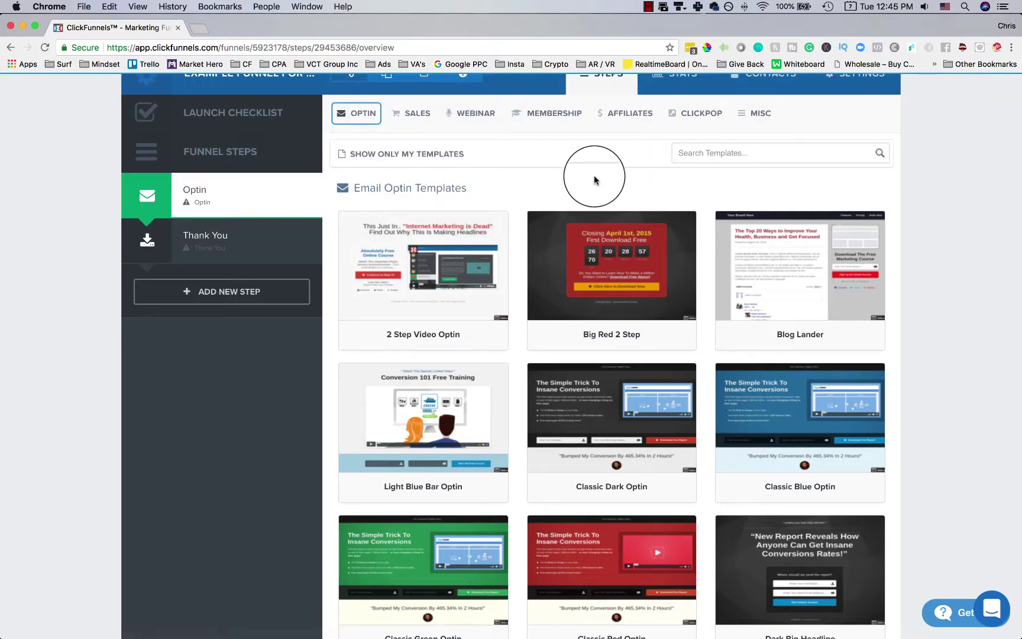
scroll(523, 177, down, 2)
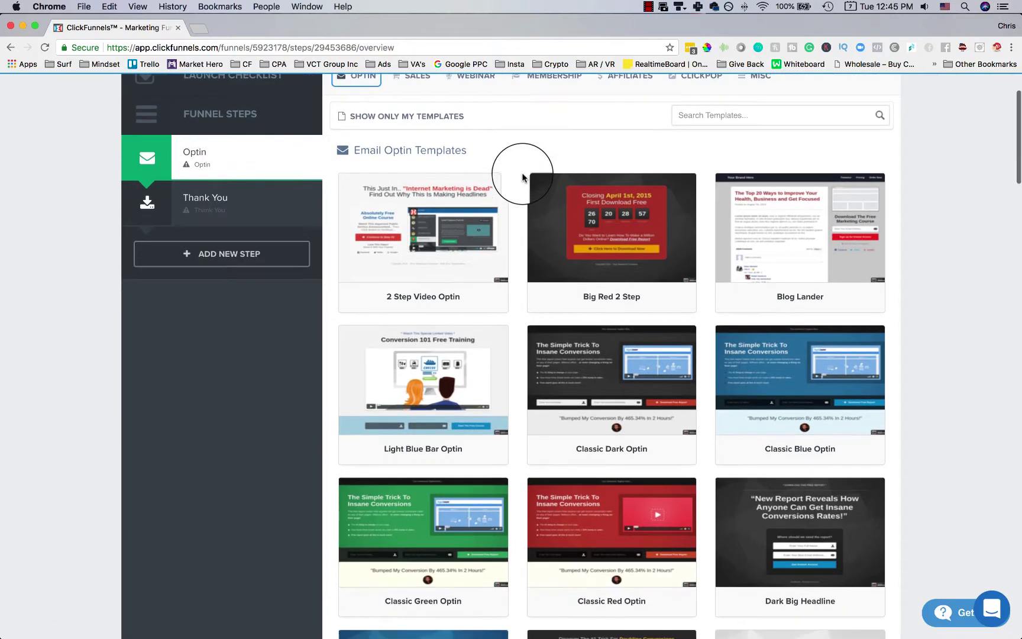
scroll(523, 177, down, 2)
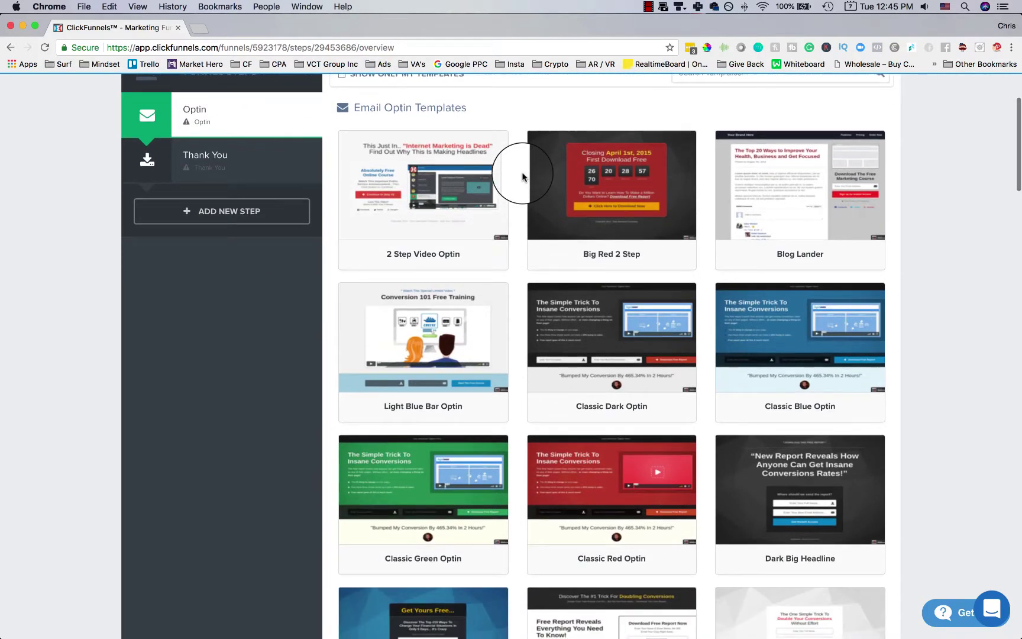
scroll(523, 177, down, 15)
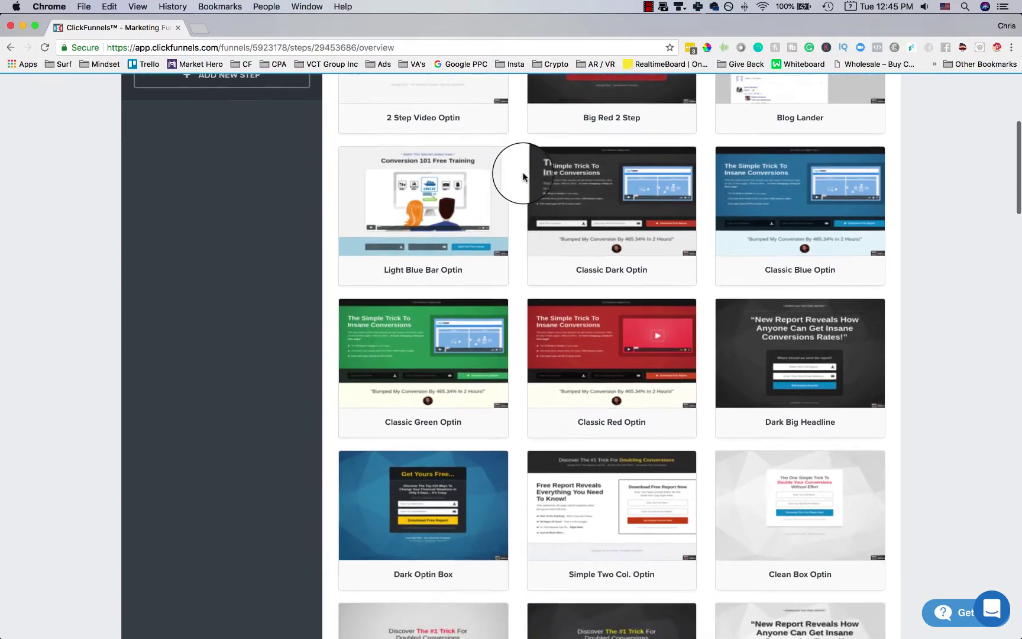
scroll(523, 178, down, 3)
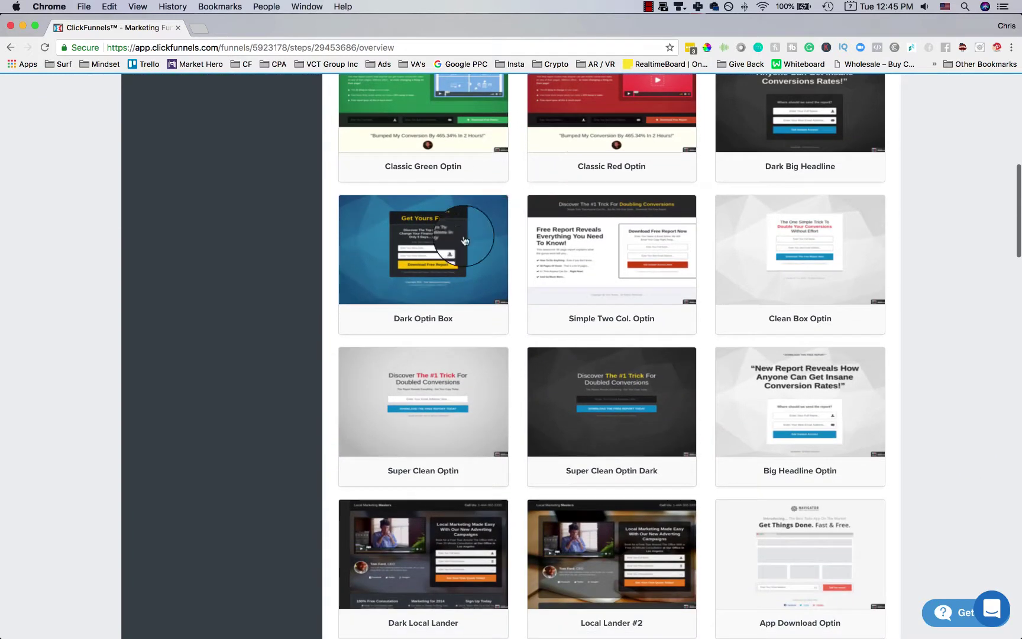
scroll(531, 371, down, 1)
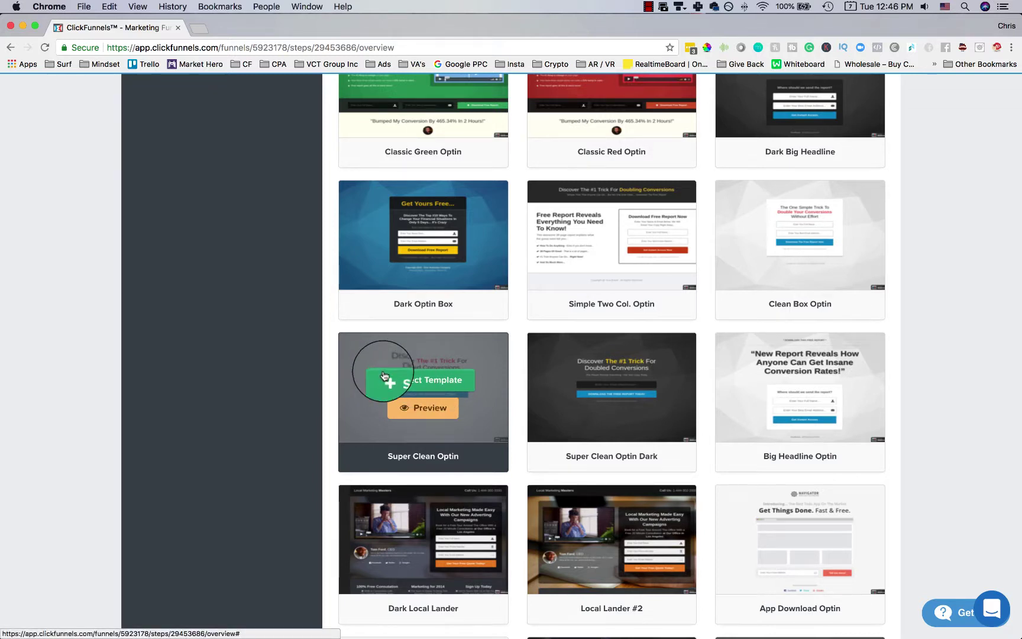
click(437, 413)
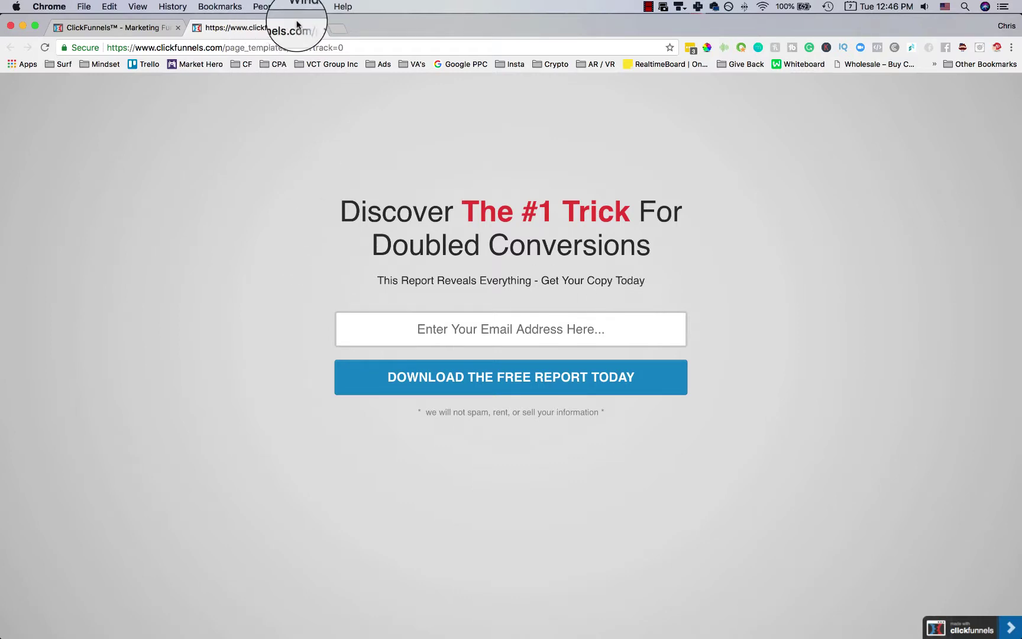
click(317, 29)
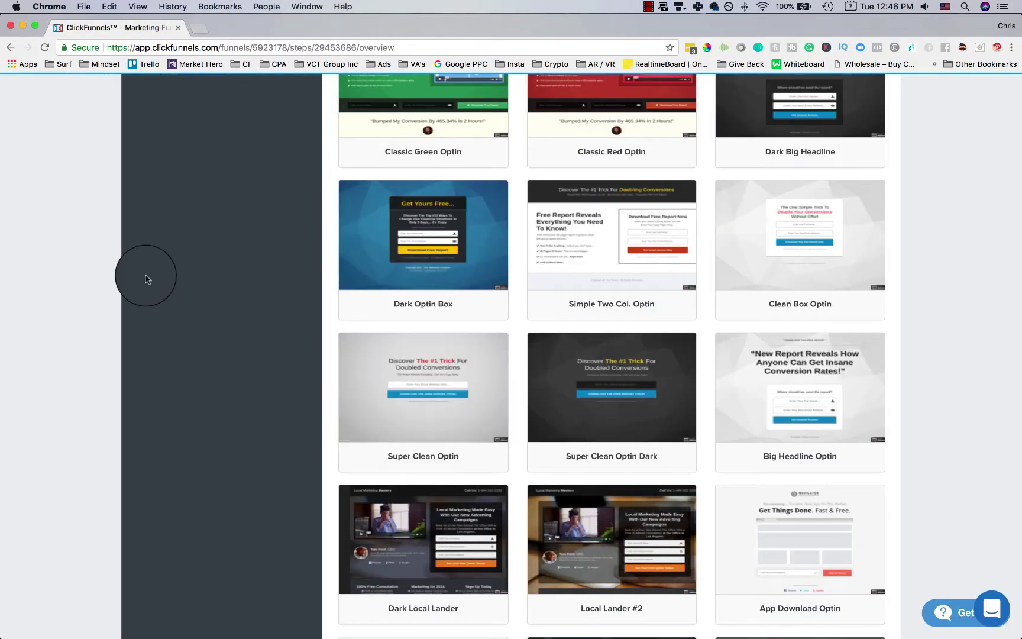
scroll(529, 296, down, 5)
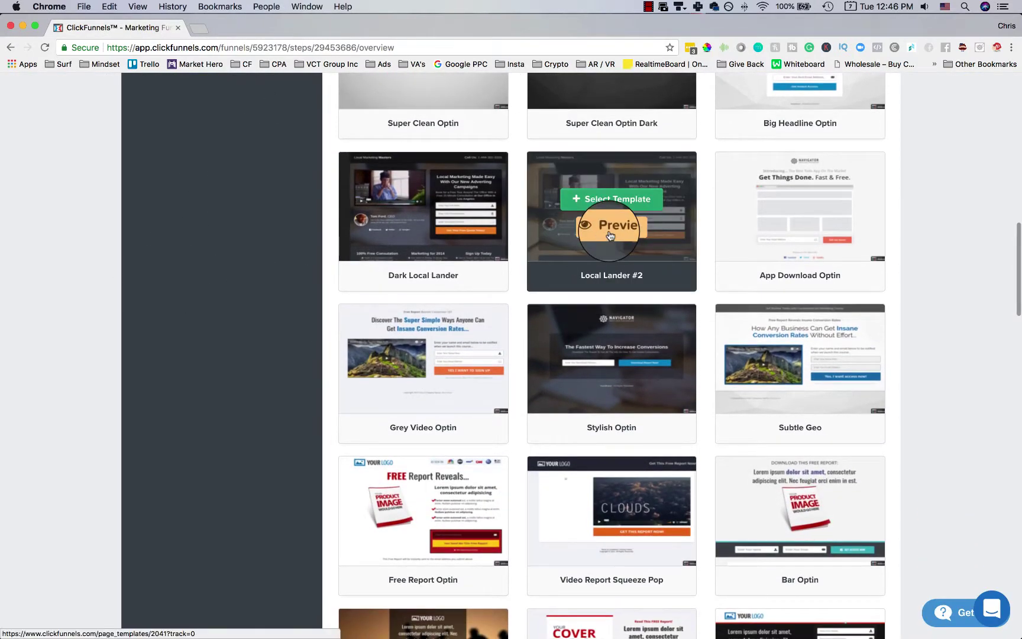
click(595, 232)
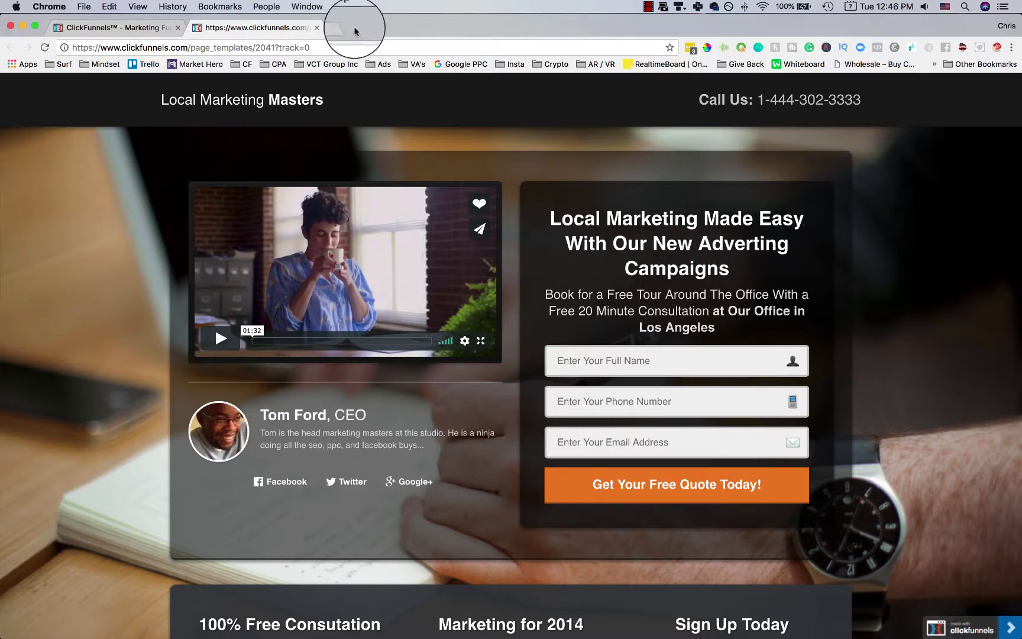
click(317, 28)
scroll(429, 350, up, 5)
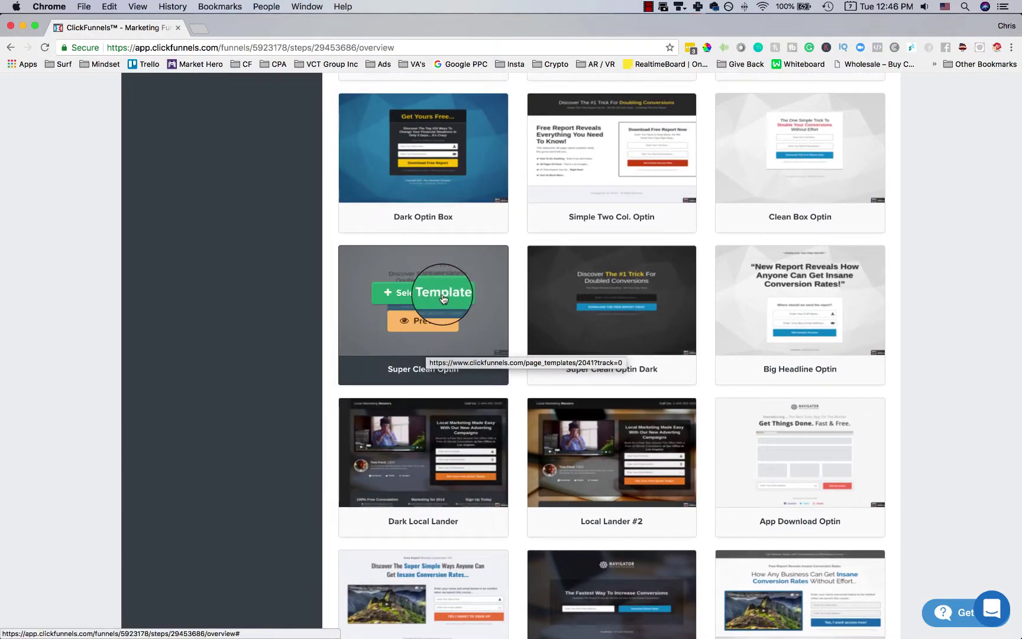
Step: Apply the Super Clean Optin template to the Optin step and open the page in the editor
click(421, 293)
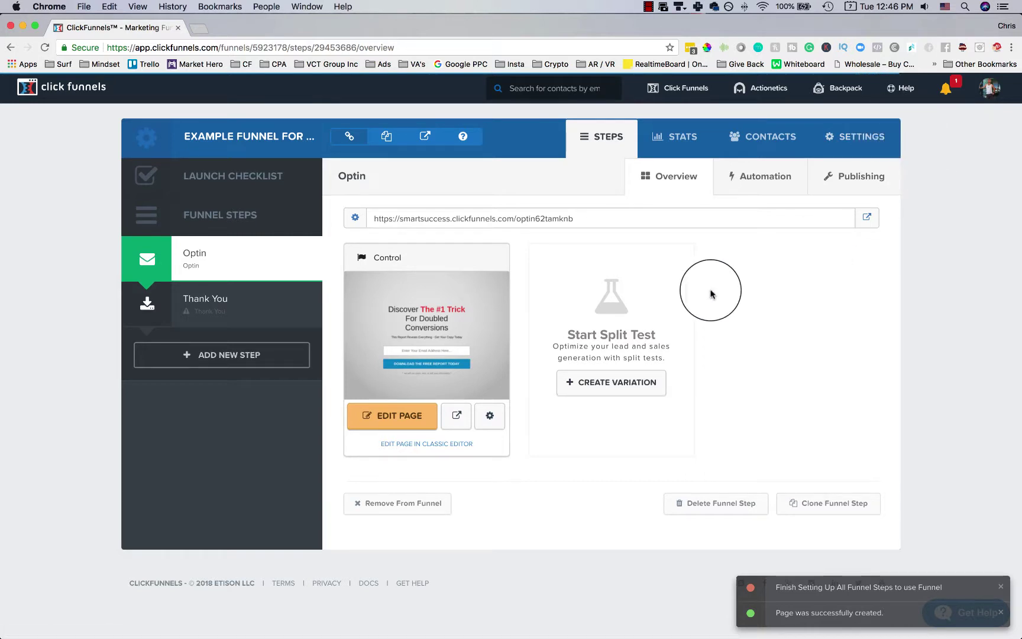
click(373, 427)
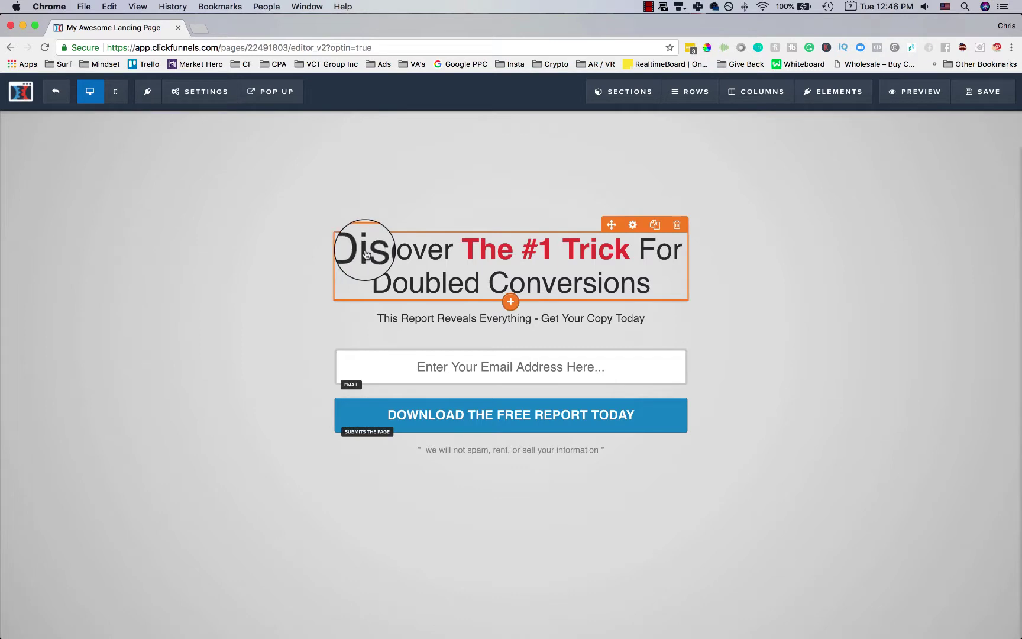
Step: Replace 'Discover' in the headline with 'SEE THIS I'M EDITING'
click(443, 261)
double_click(395, 256)
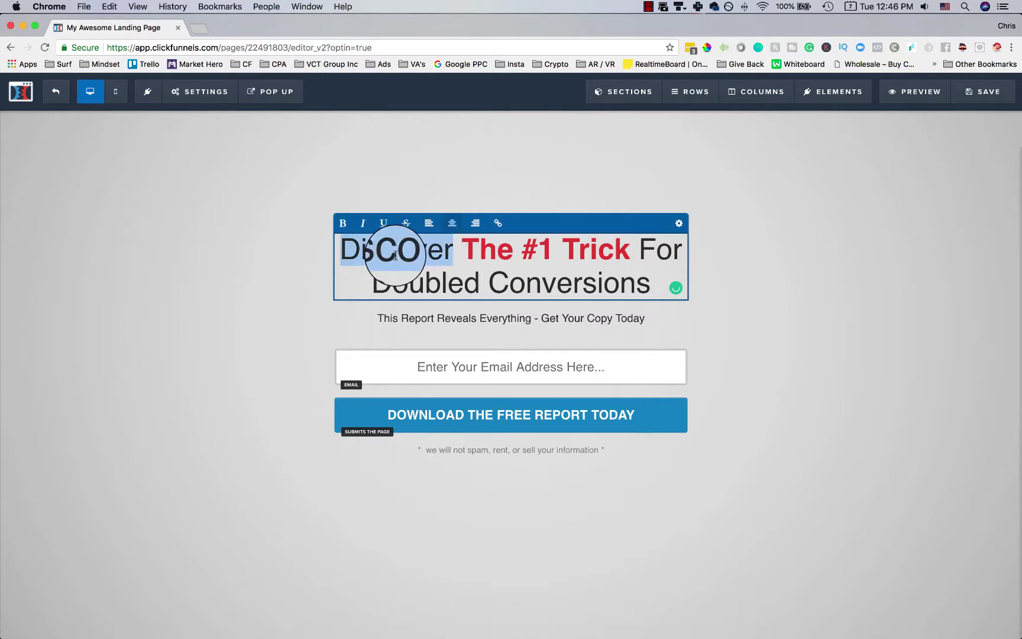
text(SEE THIS I)
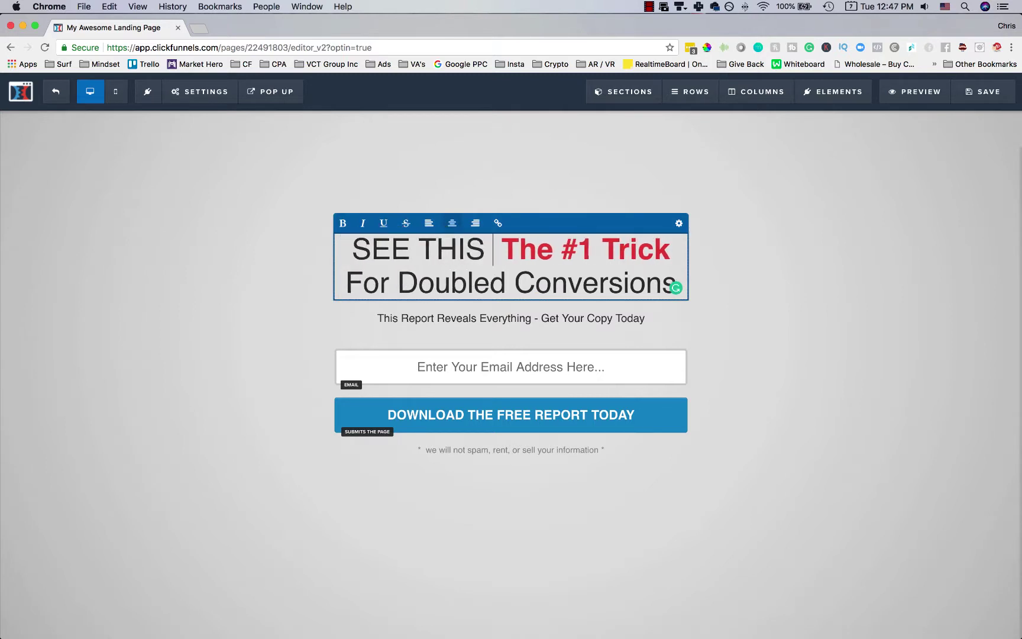
text('M EDITING)
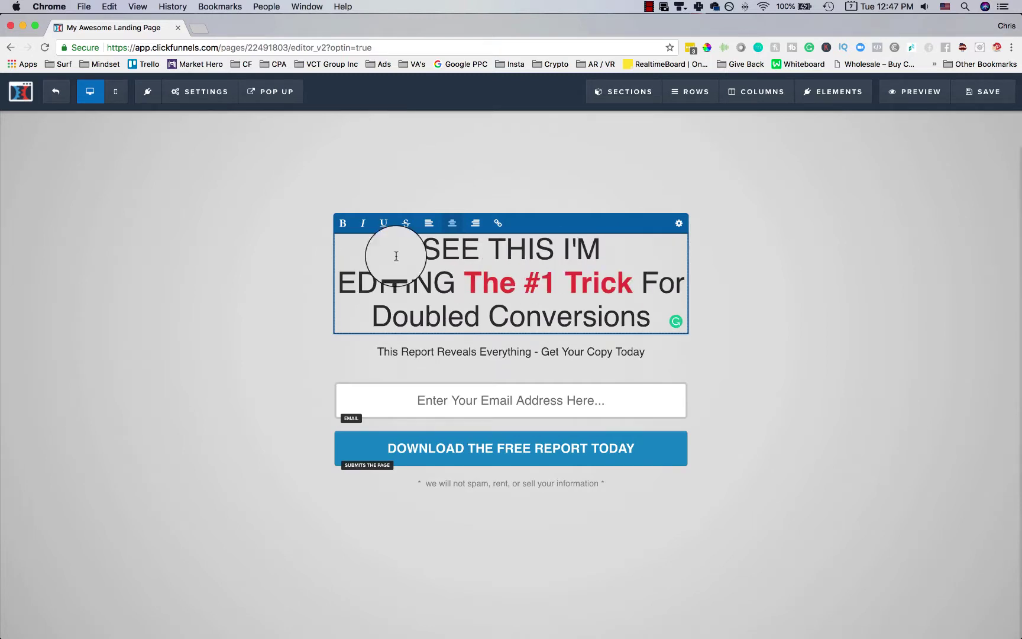
click(820, 284)
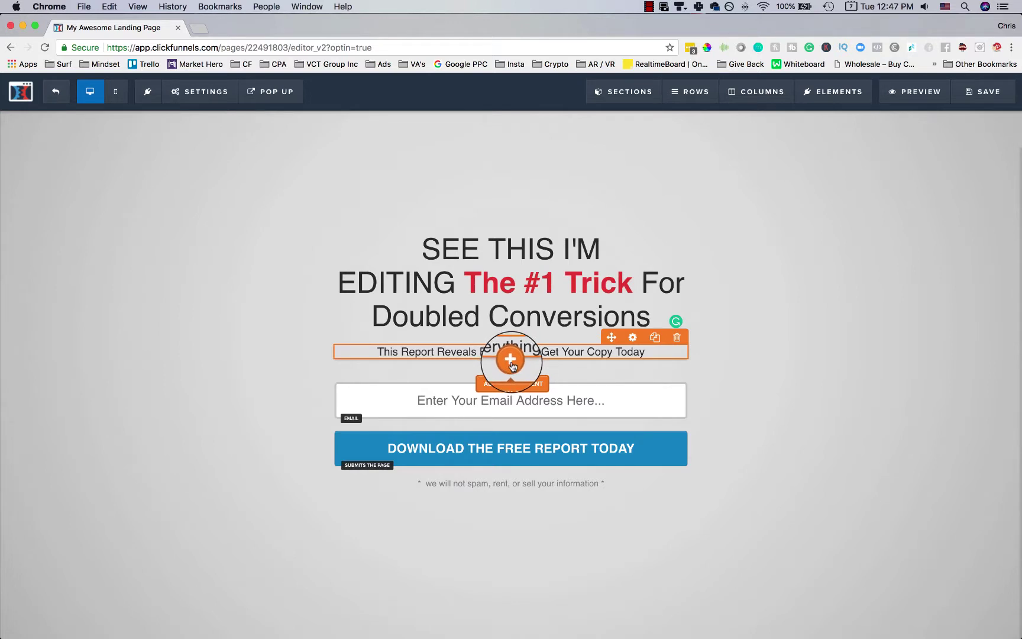
Step: Insert a Bullet List element beneath the subheadline
click(511, 360)
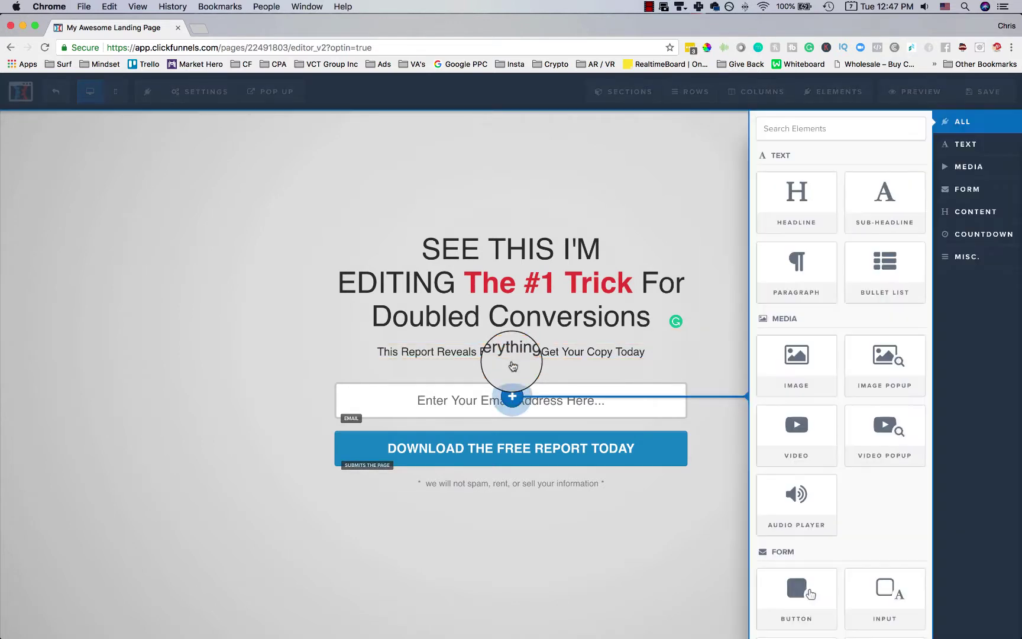
click(811, 134)
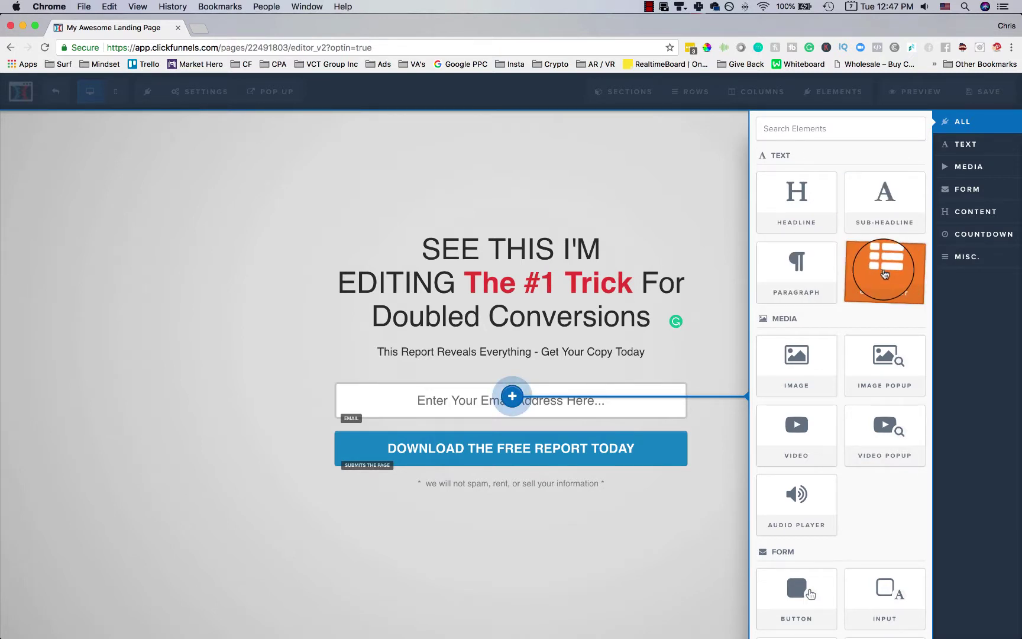
click(884, 273)
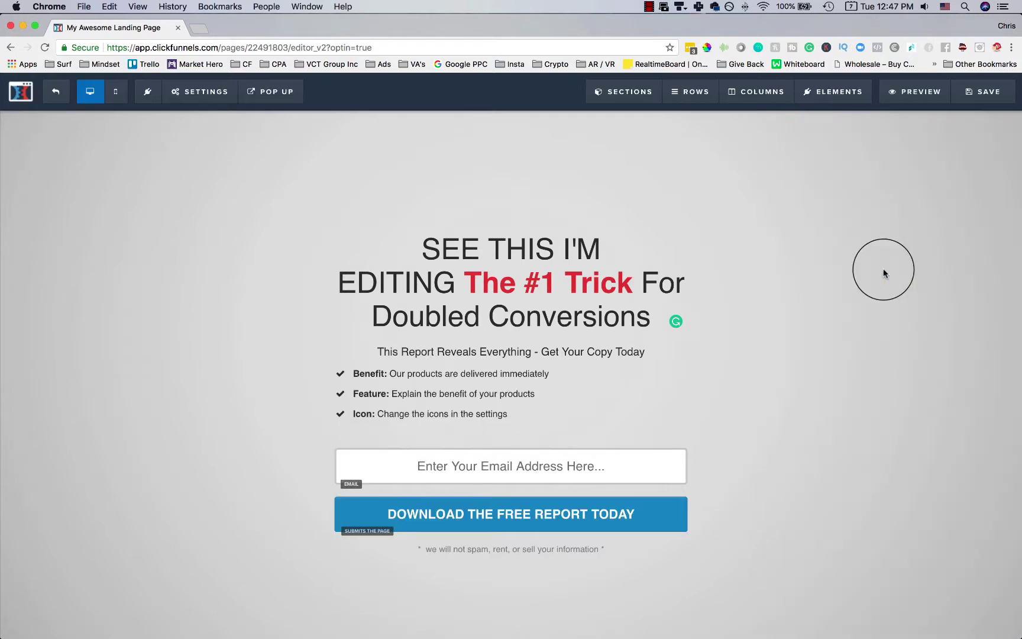
Step: Apply the green boxed check theme to the bullet list
click(359, 381)
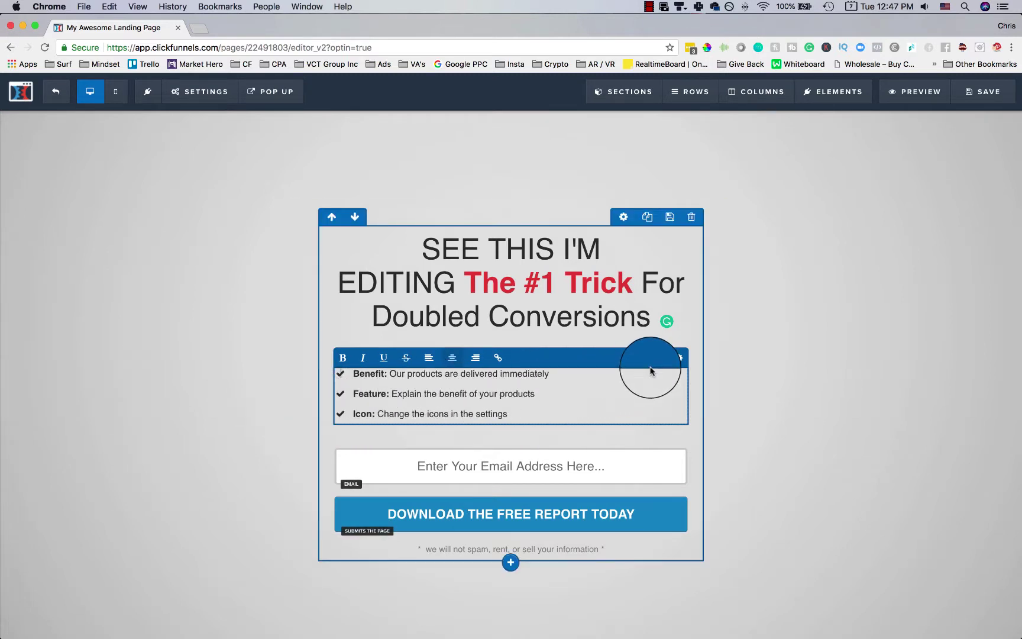
click(679, 358)
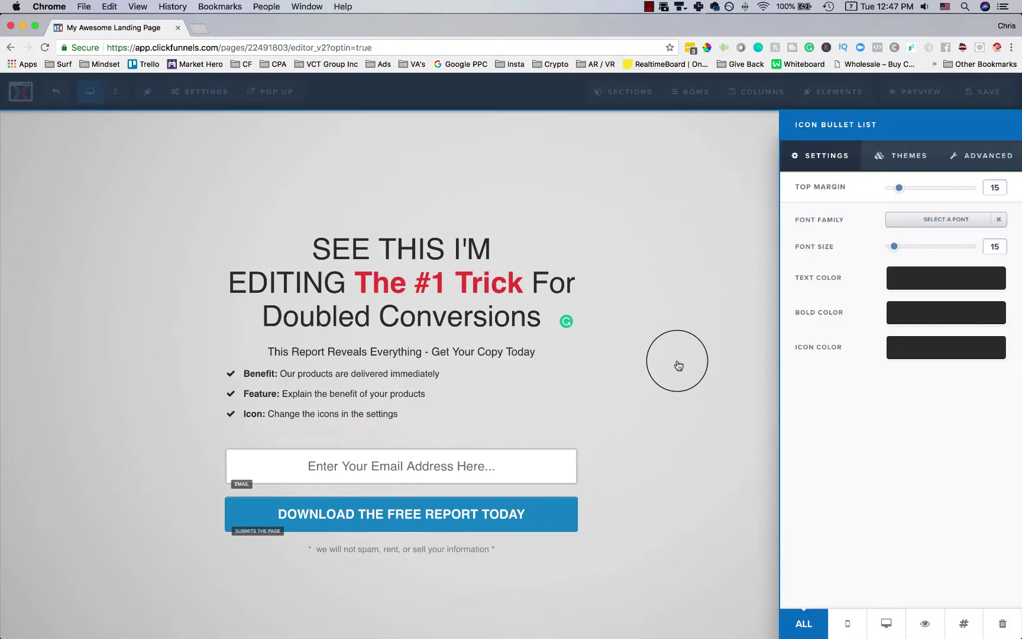
click(903, 154)
scroll(922, 427, down, 2)
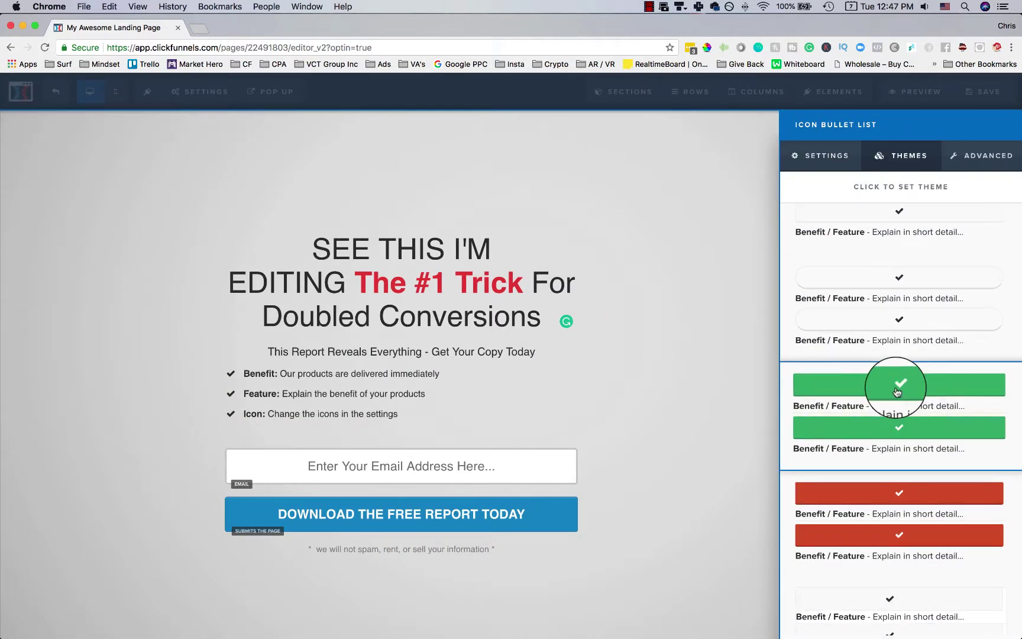
click(894, 384)
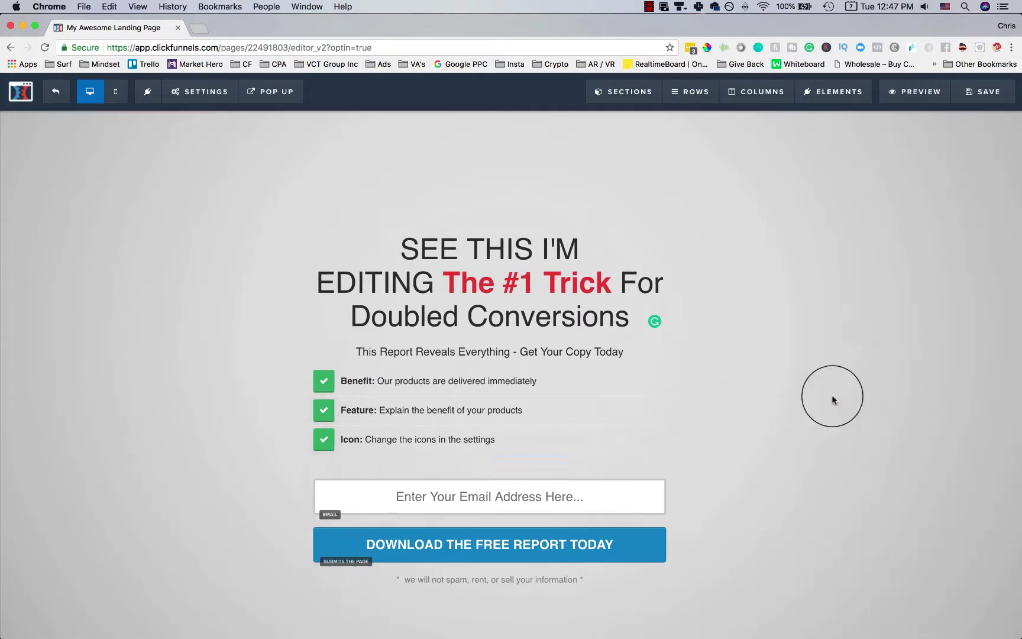
Step: Swap the first bullet's icon for a different one in the Advanced Icon Picker
click(634, 358)
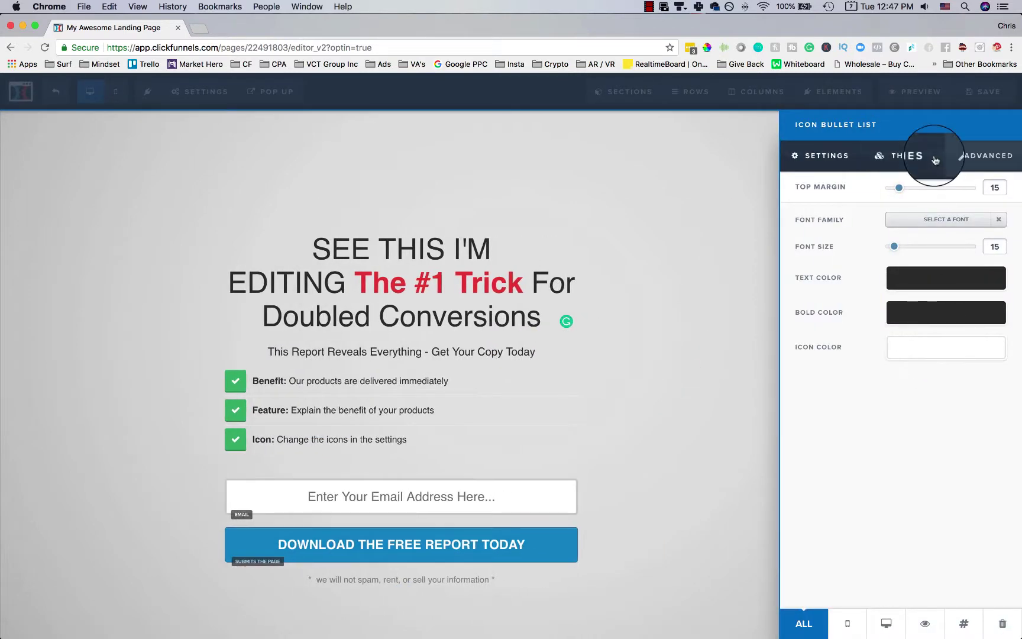
click(908, 154)
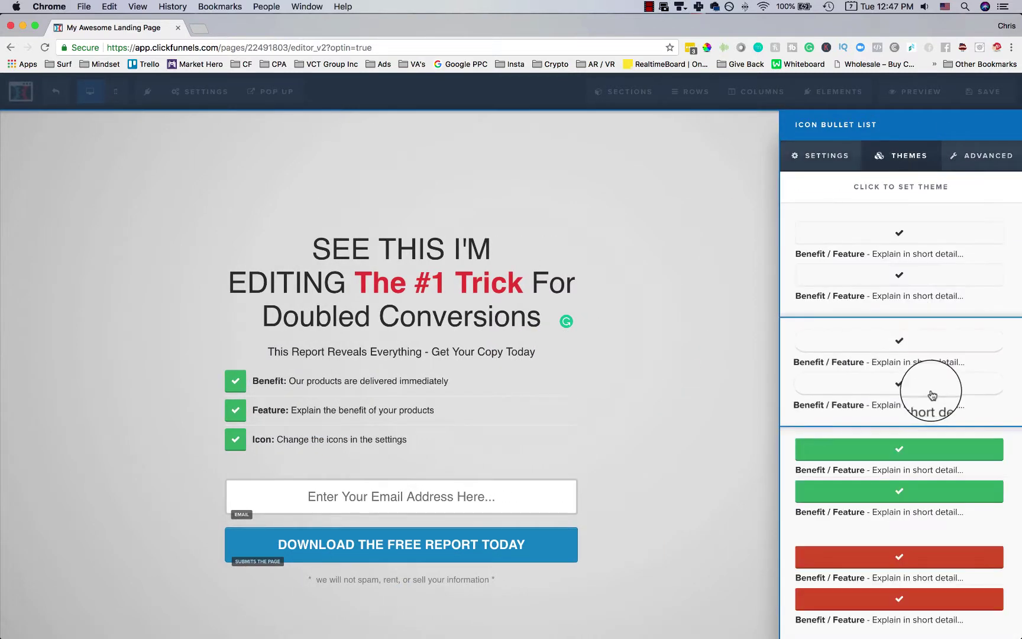
click(961, 155)
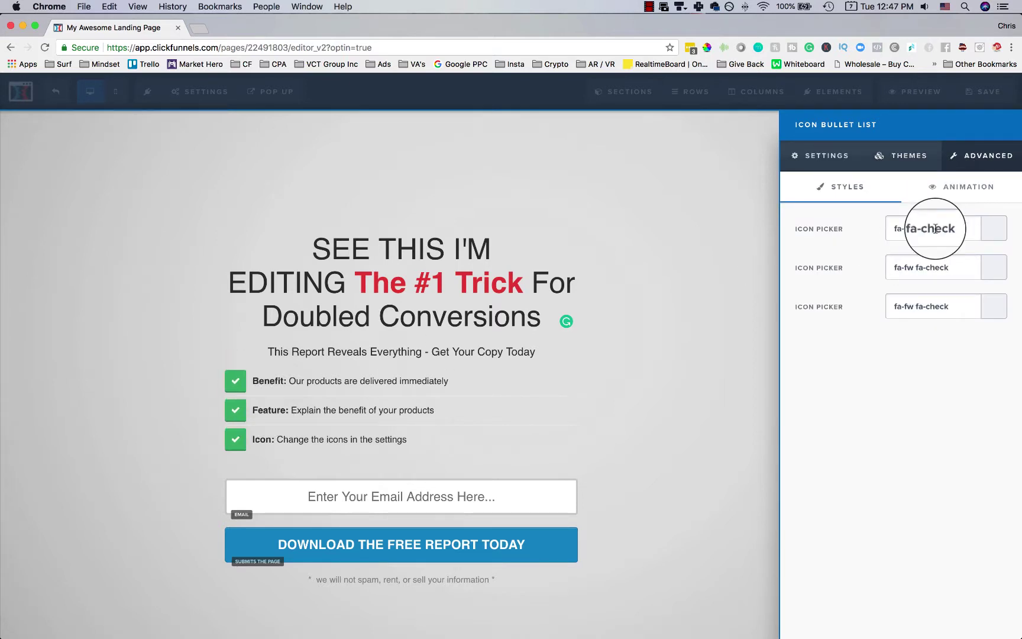
click(941, 228)
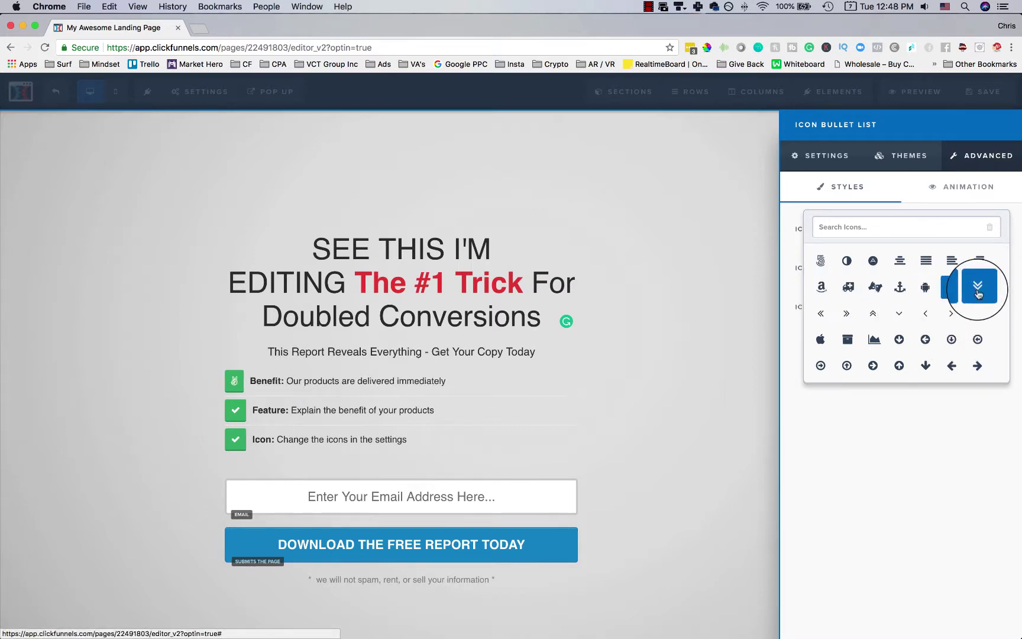
scroll(928, 337, down, 2)
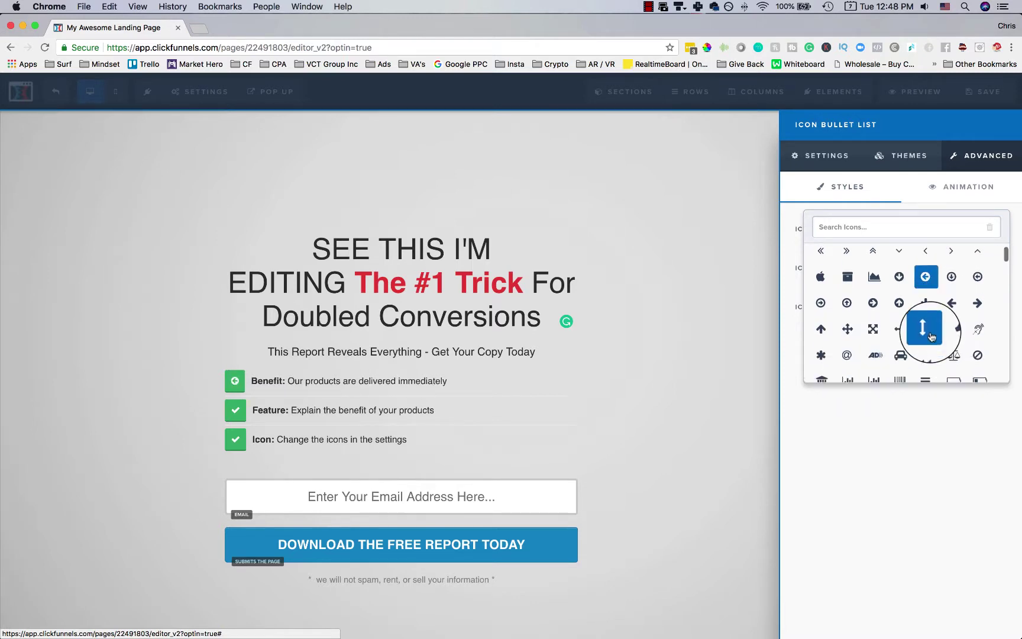
scroll(927, 331, down, 3)
click(923, 326)
click(637, 360)
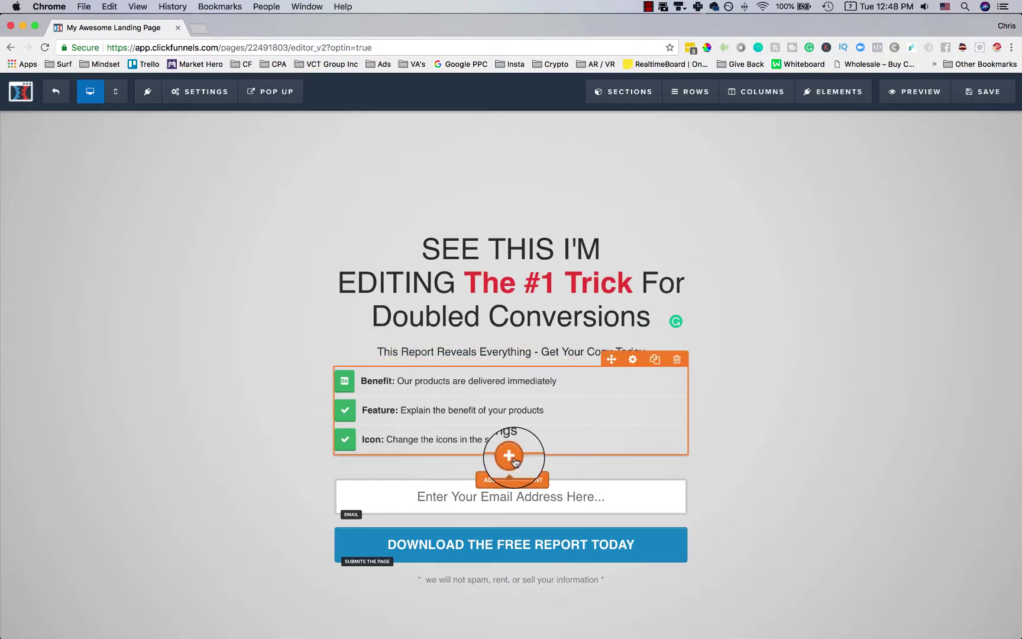
Step: Add an image element below the bullet list and open its image library
click(513, 459)
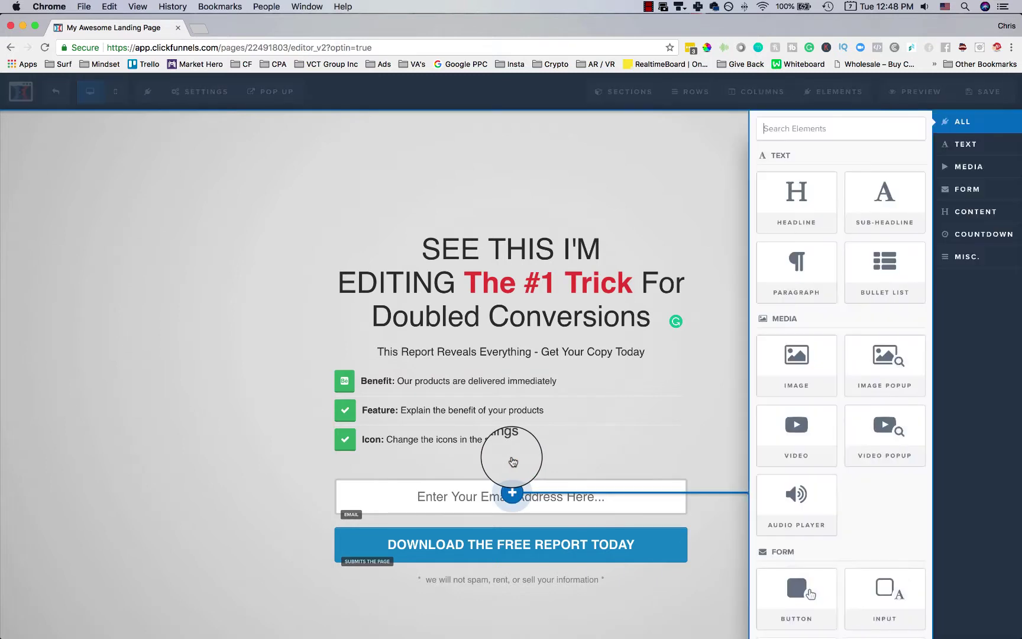
click(803, 359)
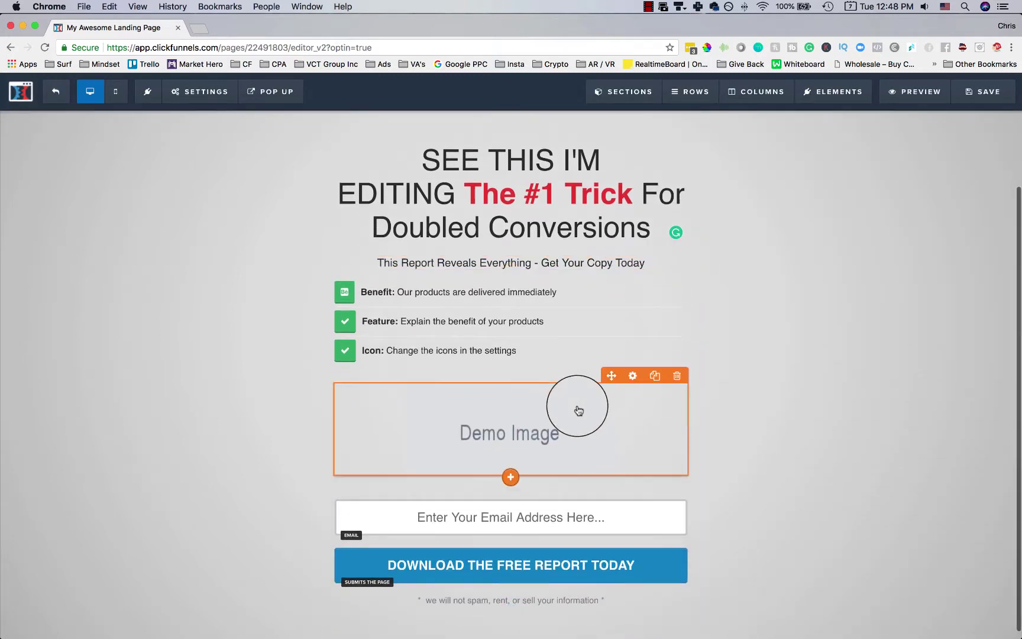
click(579, 410)
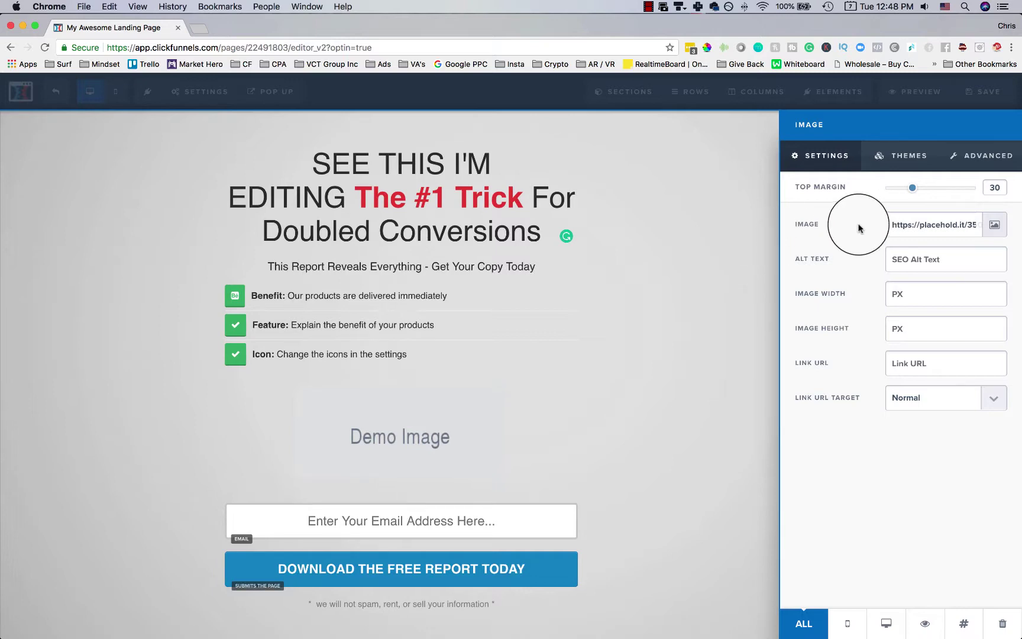
click(995, 231)
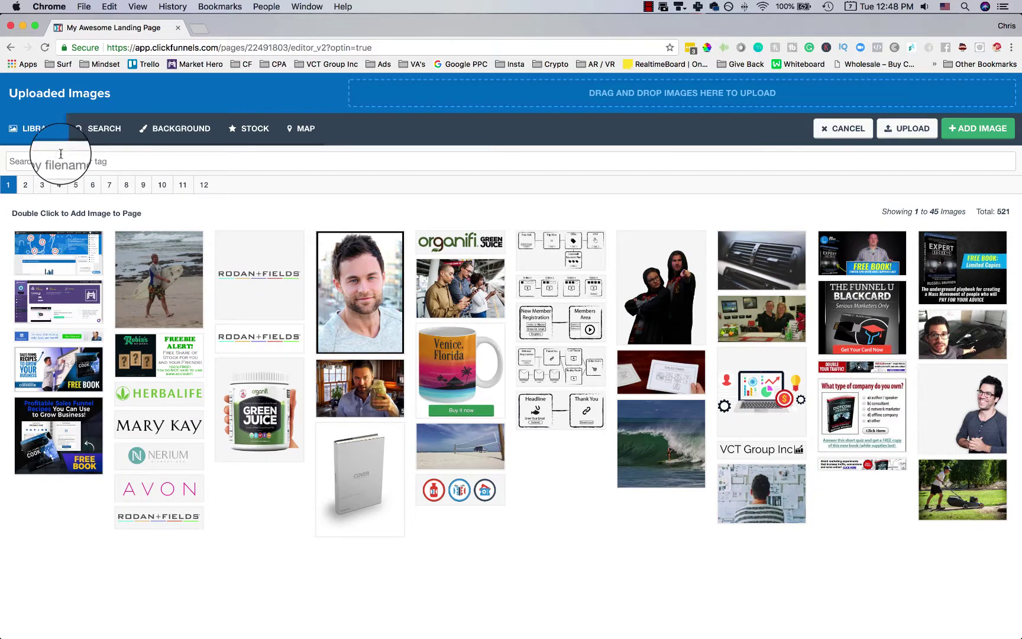
Step: Search Pixabay for 'pizza' and add the chef-at-pizza-oven illustration to the page
click(101, 129)
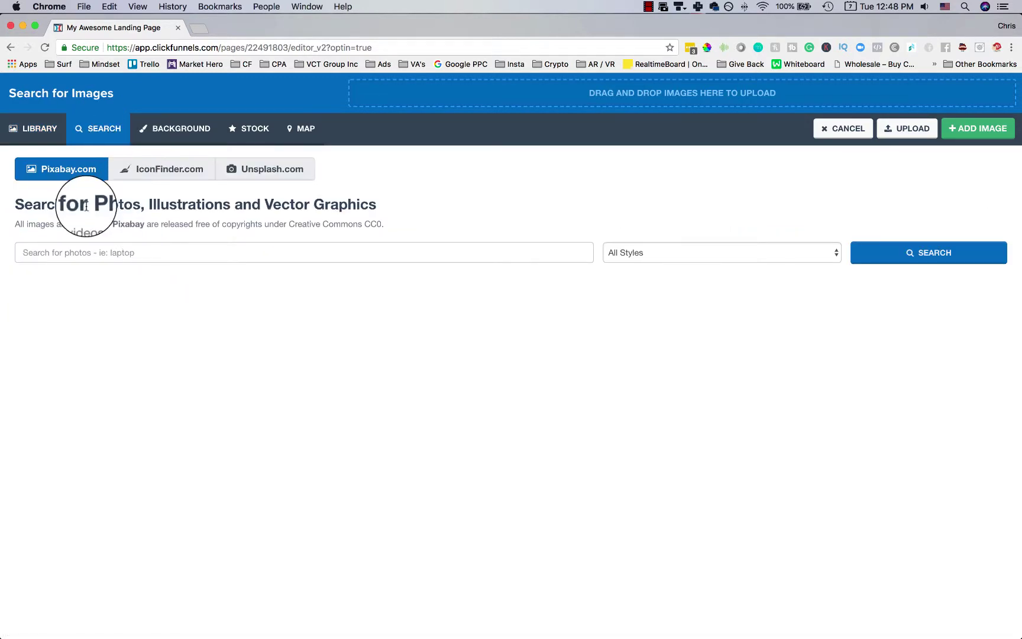
click(117, 252)
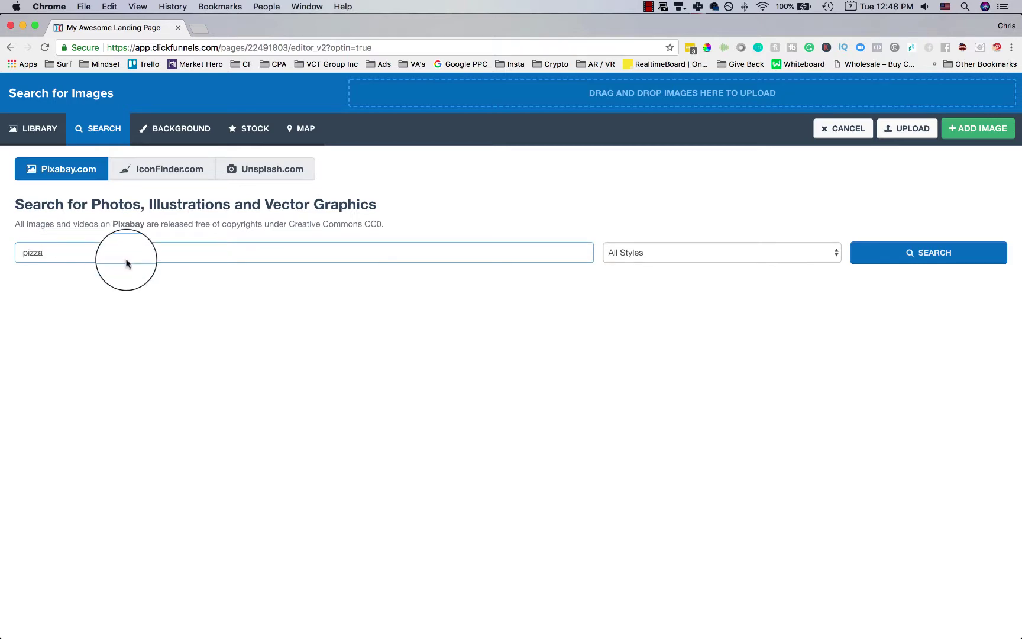
click(957, 254)
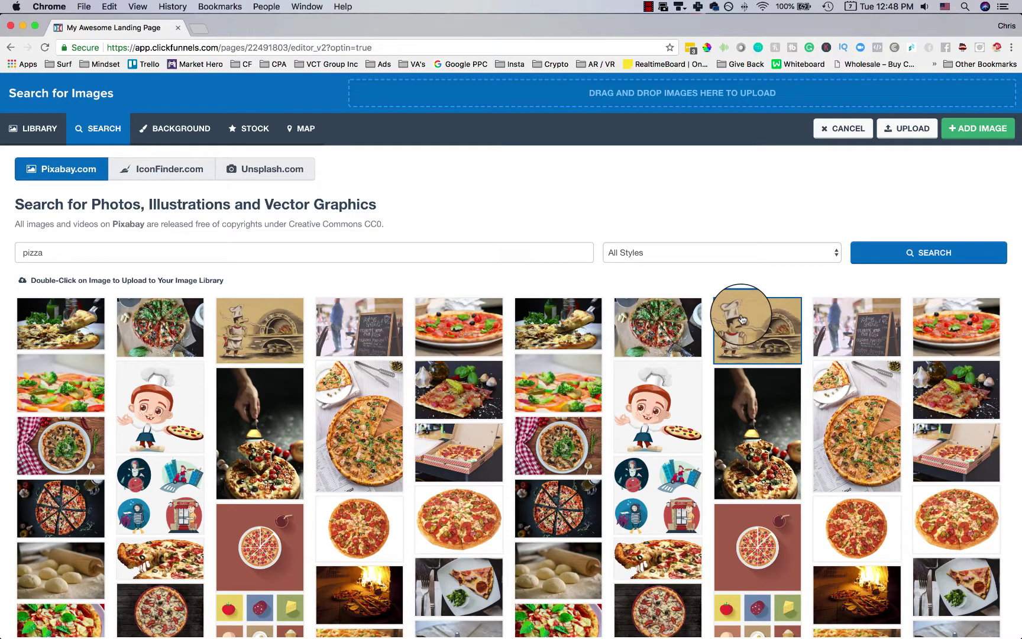
click(779, 345)
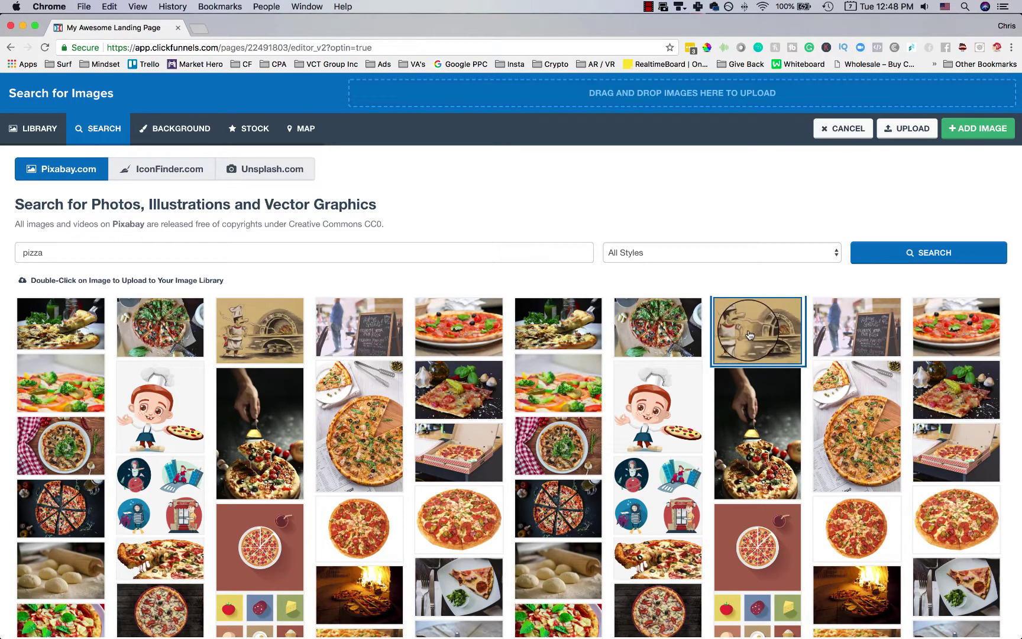
click(979, 130)
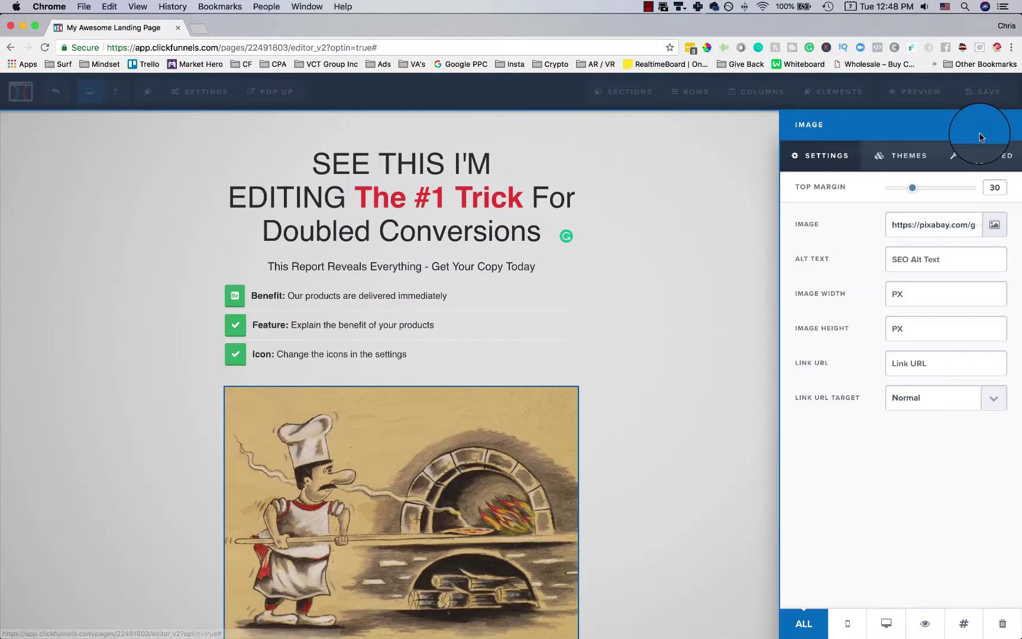
Step: Delete the green-check bullet list and keep the subheadline, cancelling its deletion
click(651, 292)
scroll(651, 291, down, 3)
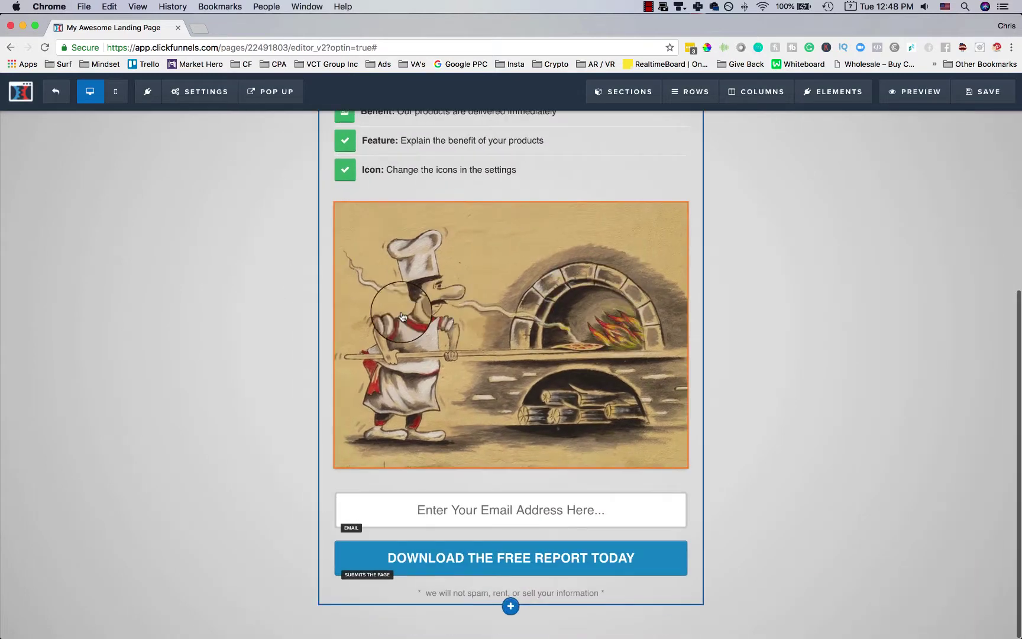
scroll(772, 350, up, 3)
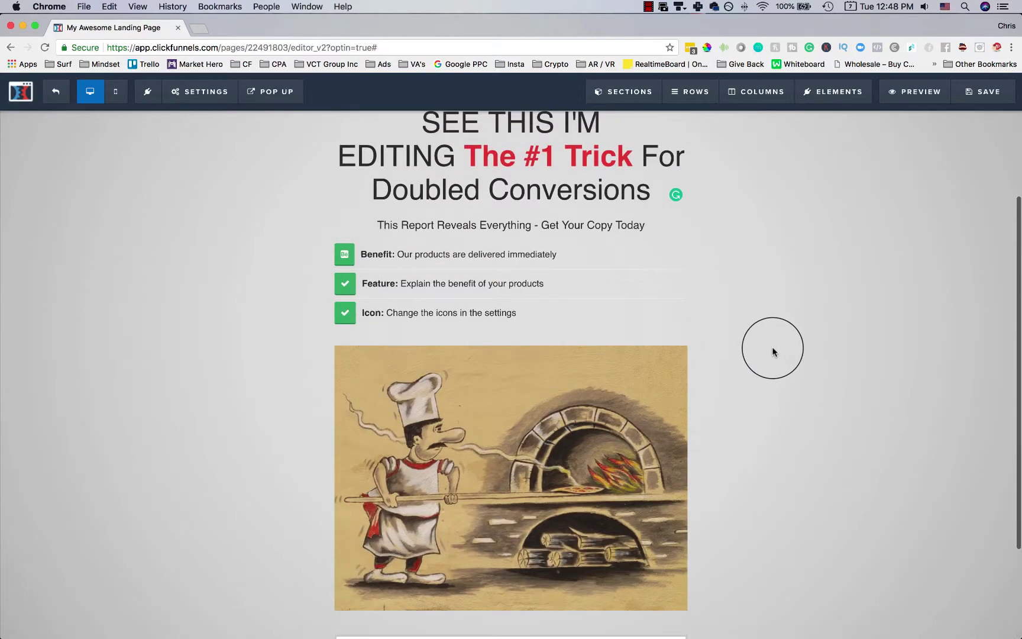
scroll(771, 352, up, 1)
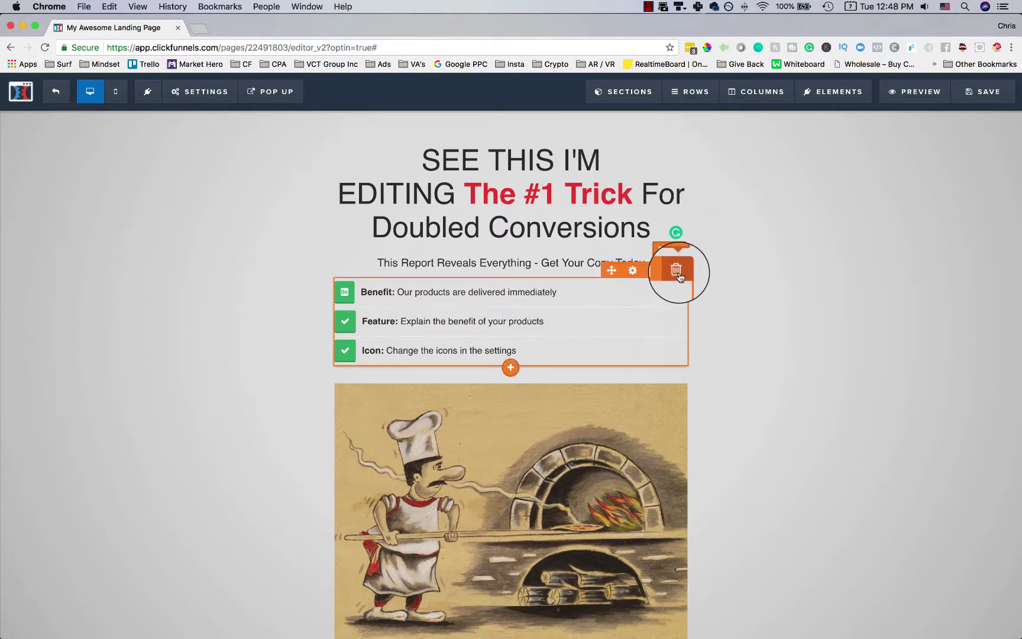
click(677, 271)
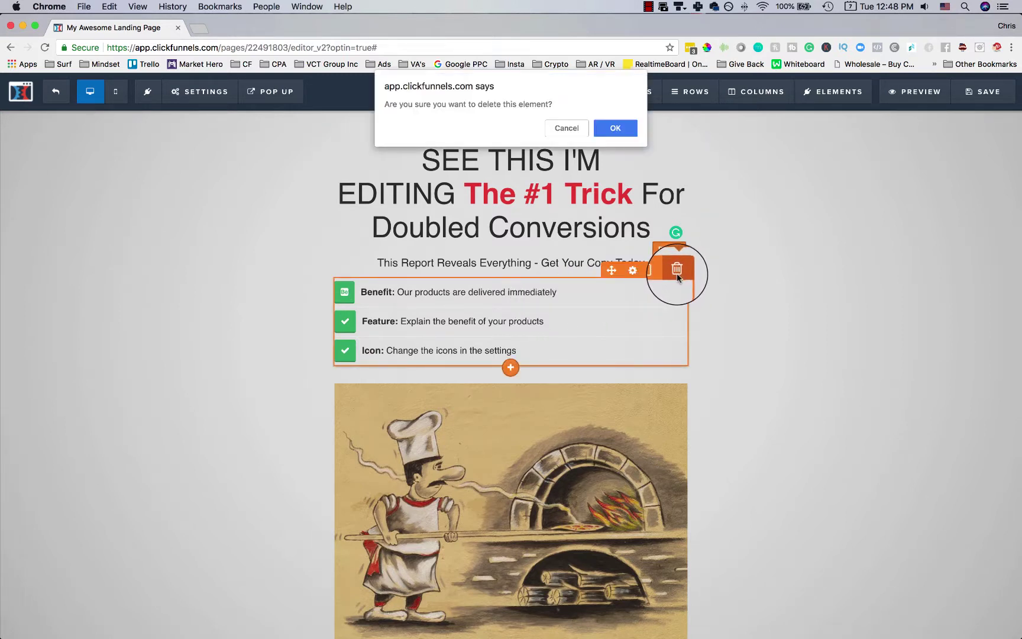
click(622, 129)
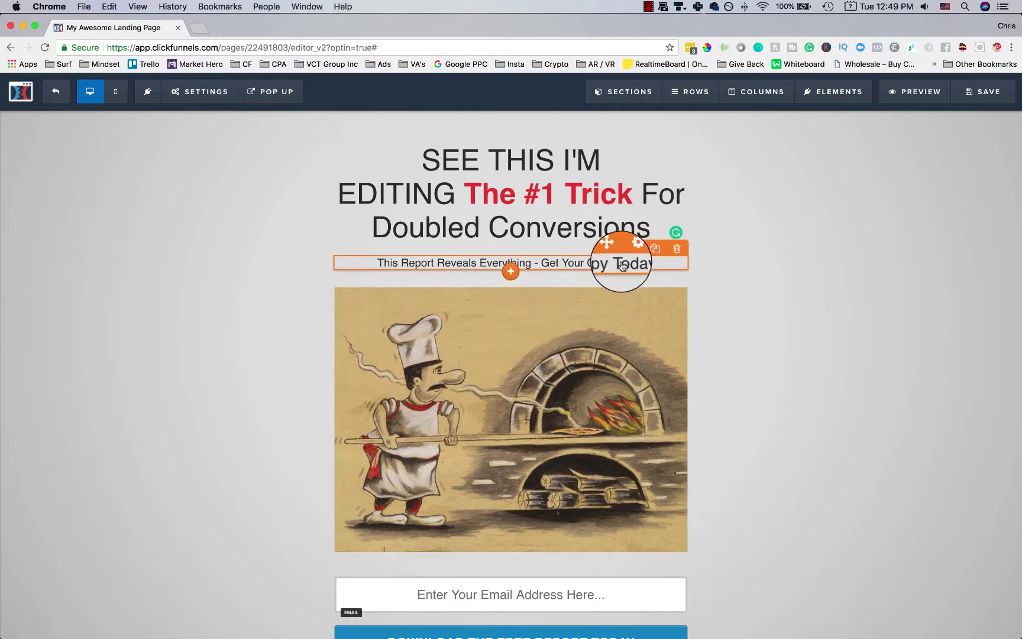
click(678, 249)
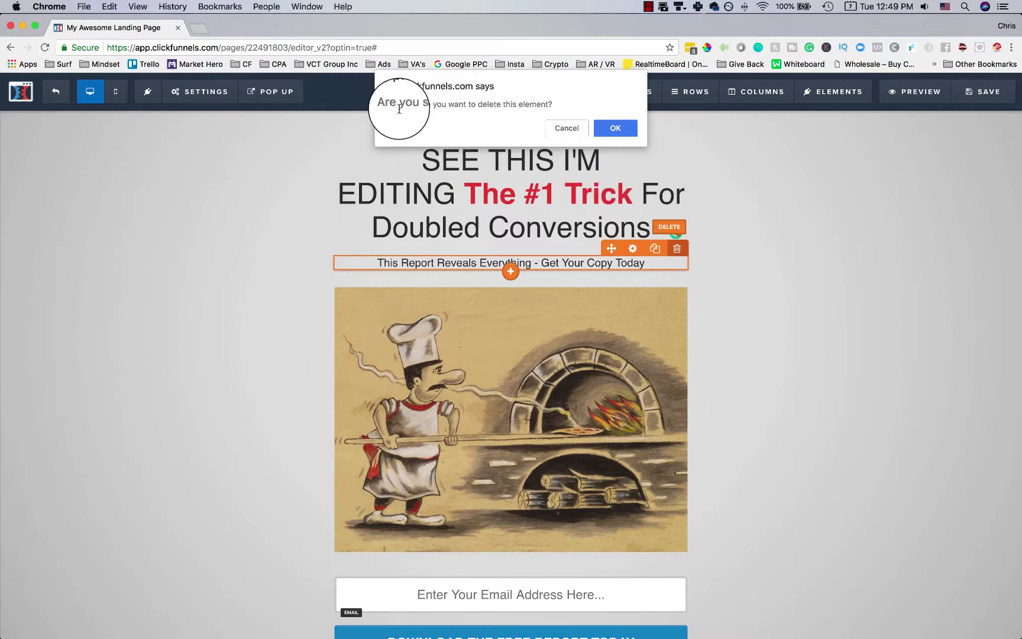
click(564, 129)
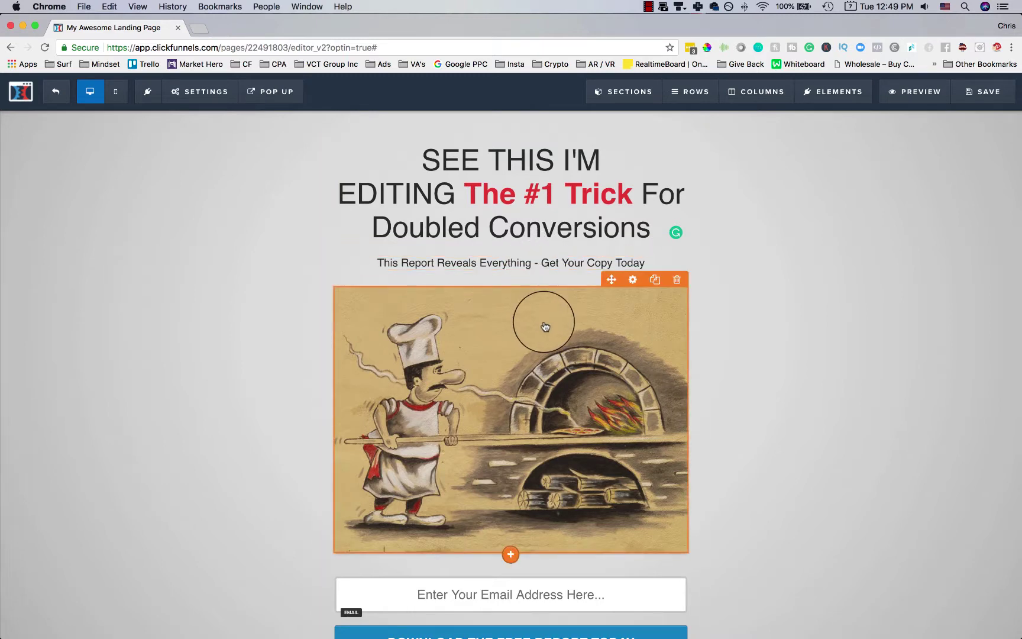
Step: Duplicate the oven-chef image and replace the copy with Pixabay's cartoon chef holding a pizza
click(654, 281)
scroll(513, 344, down, 5)
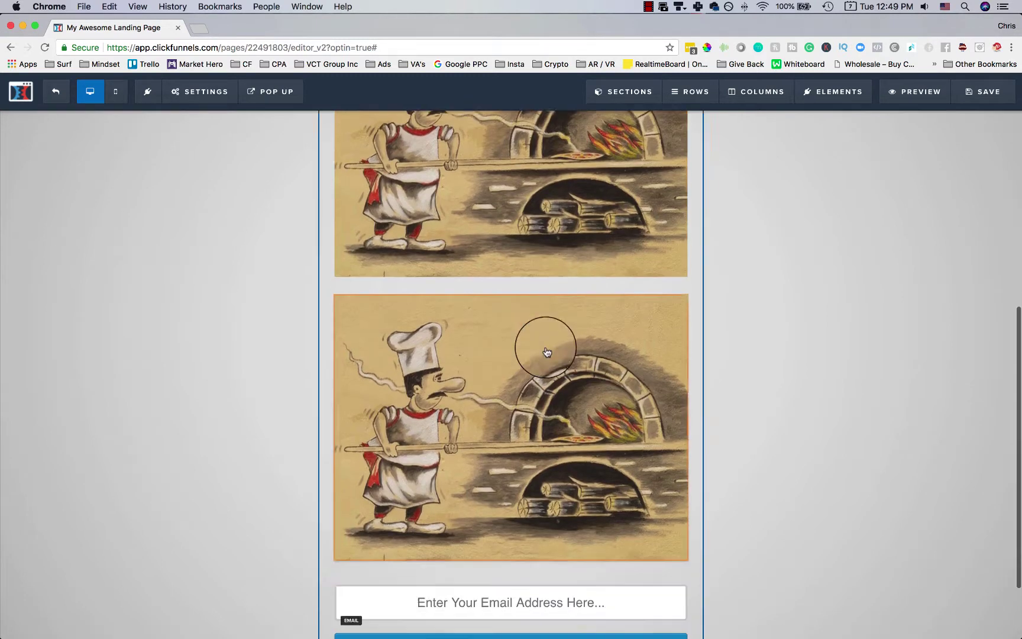
click(520, 351)
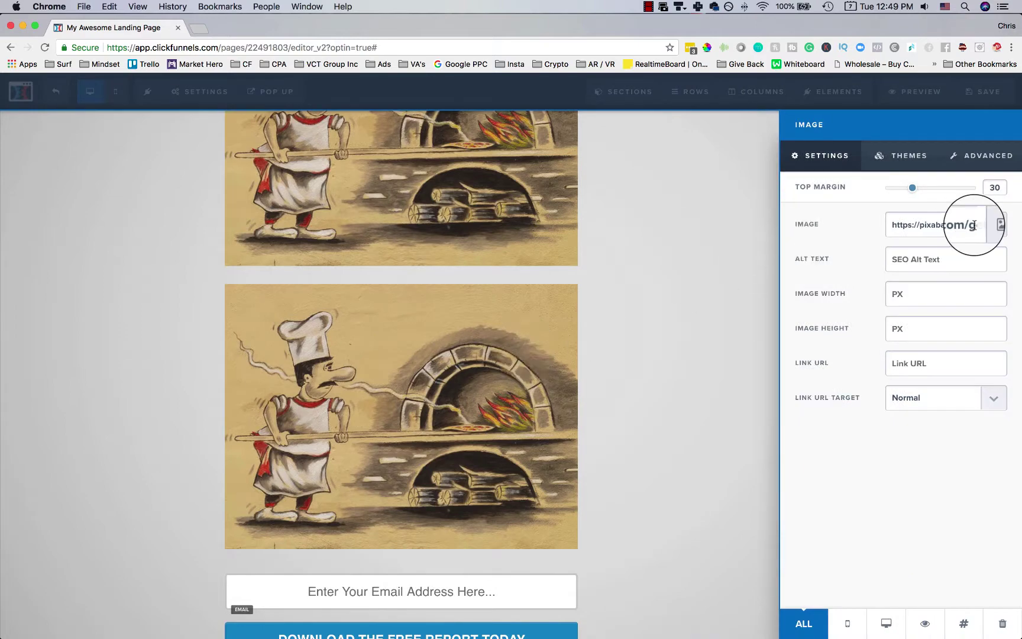
click(1001, 232)
click(95, 128)
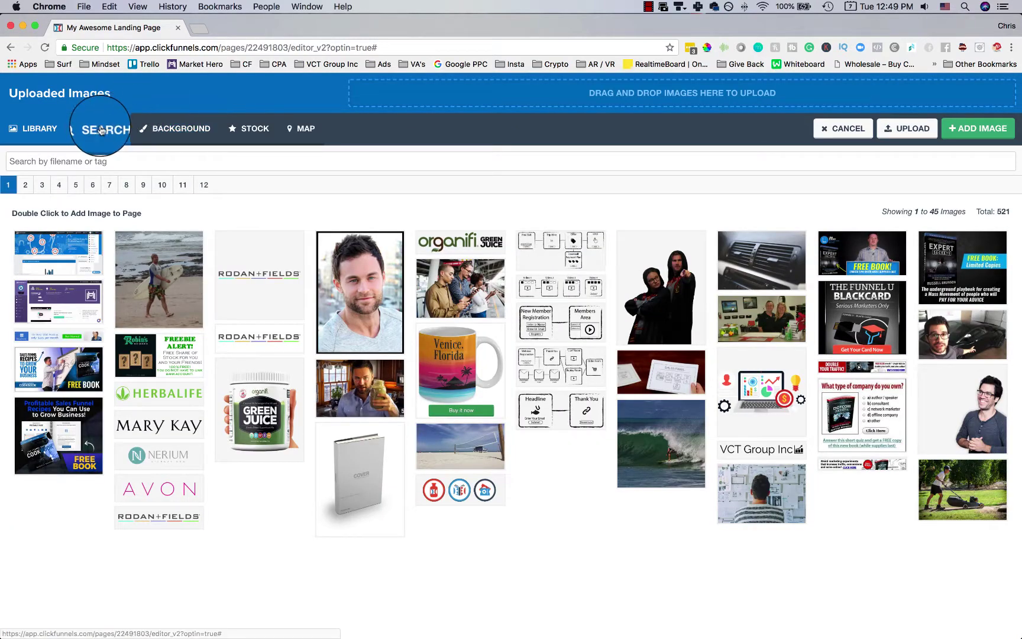
scroll(367, 278, down, 4)
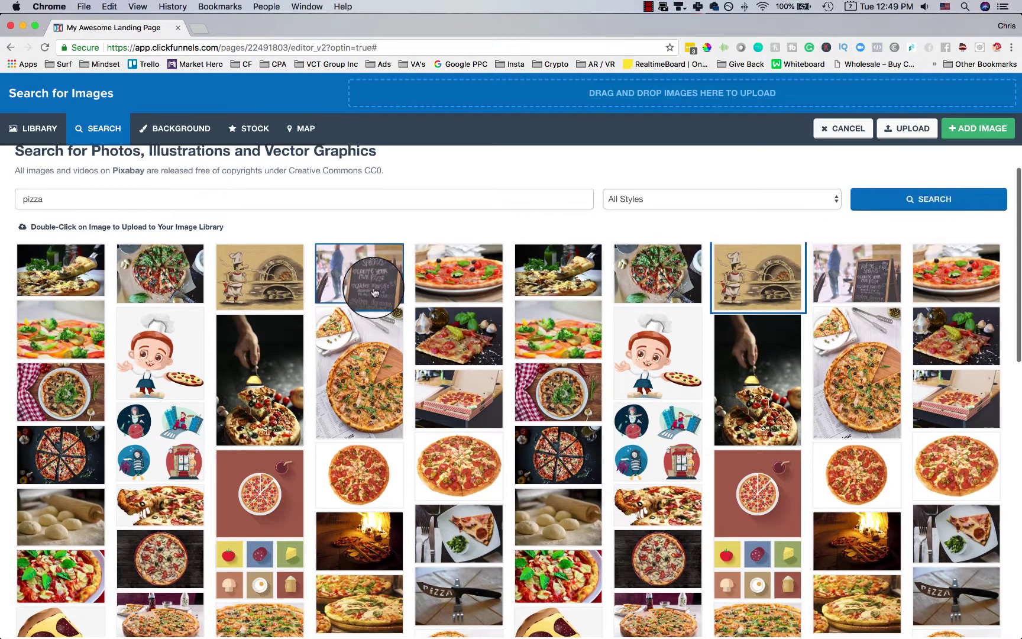
click(161, 317)
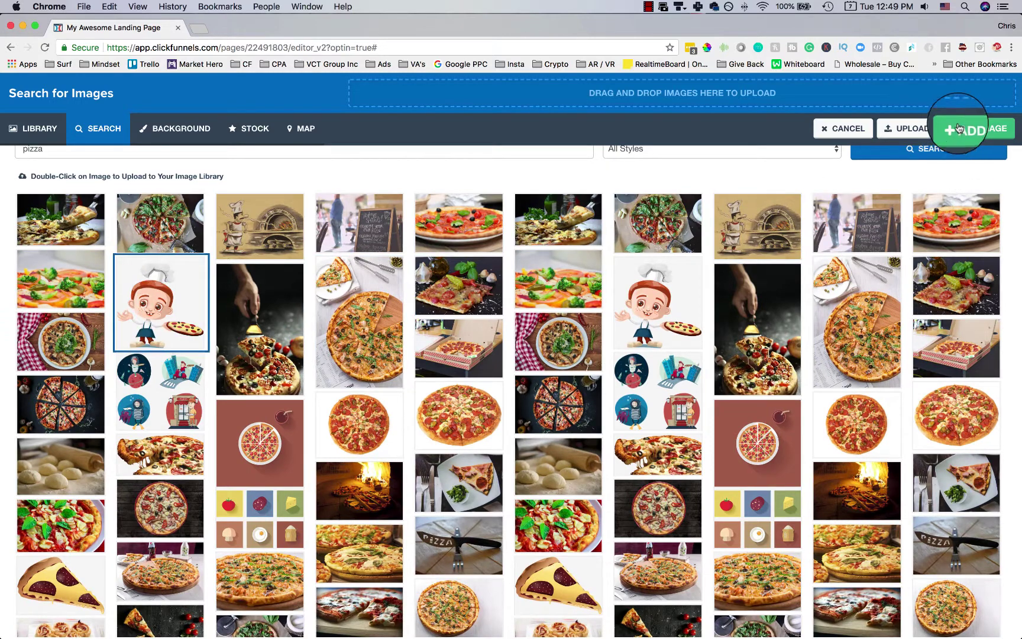
click(978, 128)
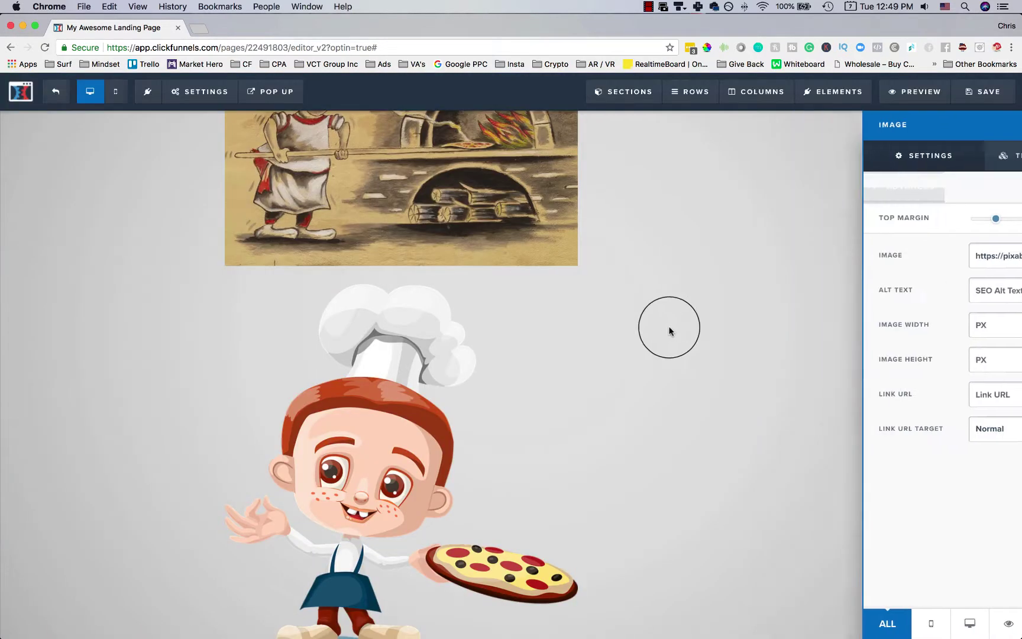
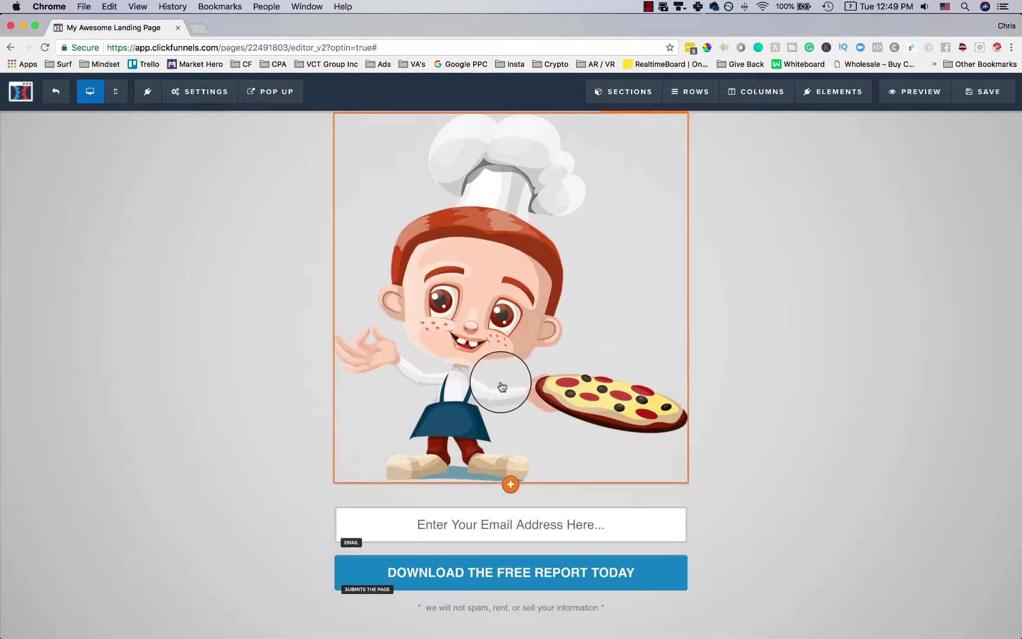
Step: Add a Video element below the chef image and set its video type to YouTube
click(513, 520)
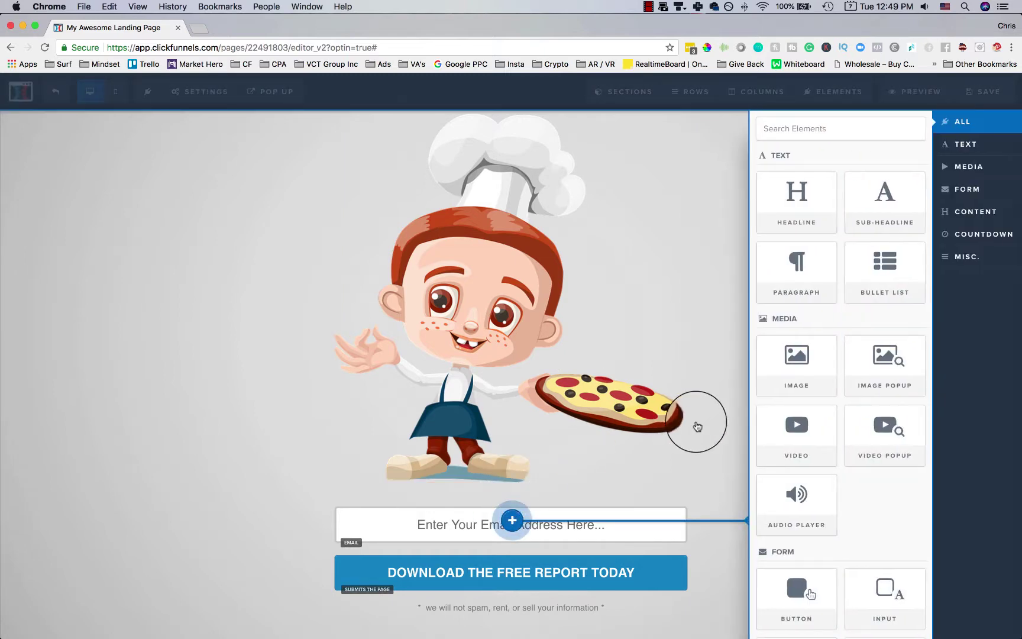
click(805, 433)
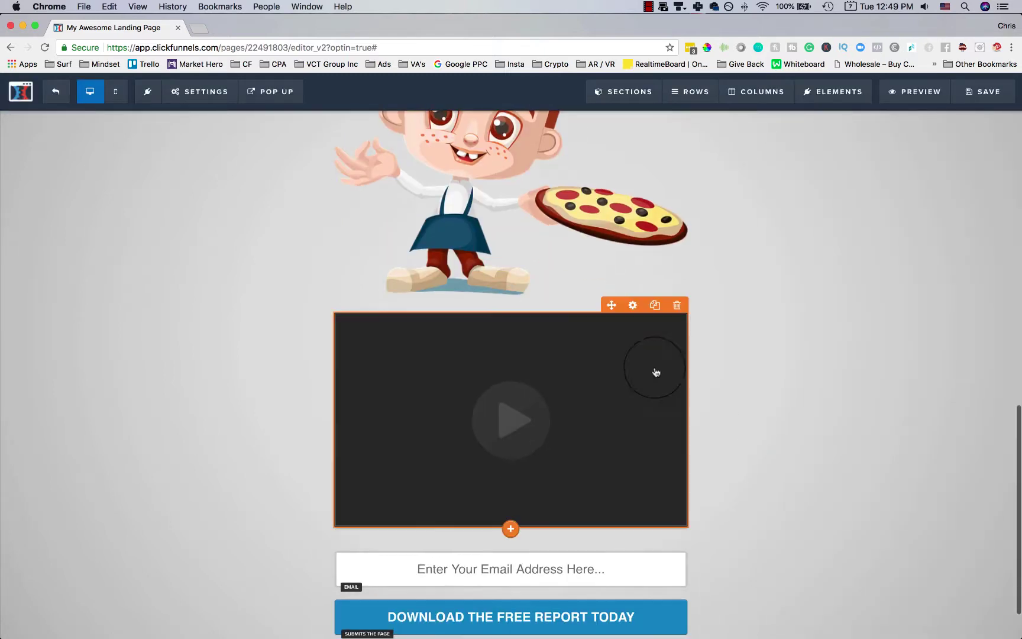
click(531, 384)
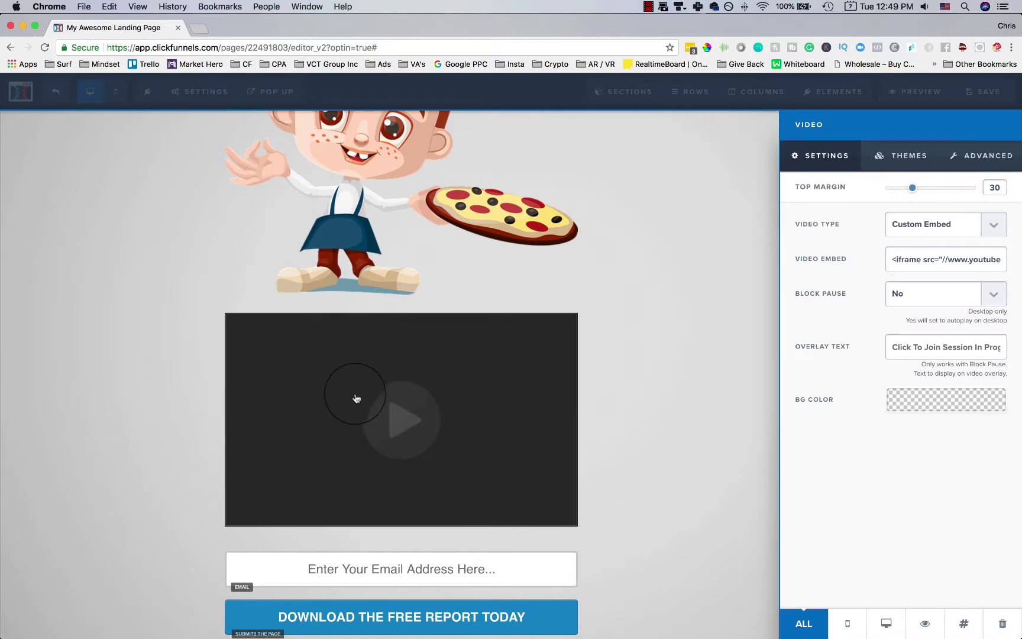
click(355, 398)
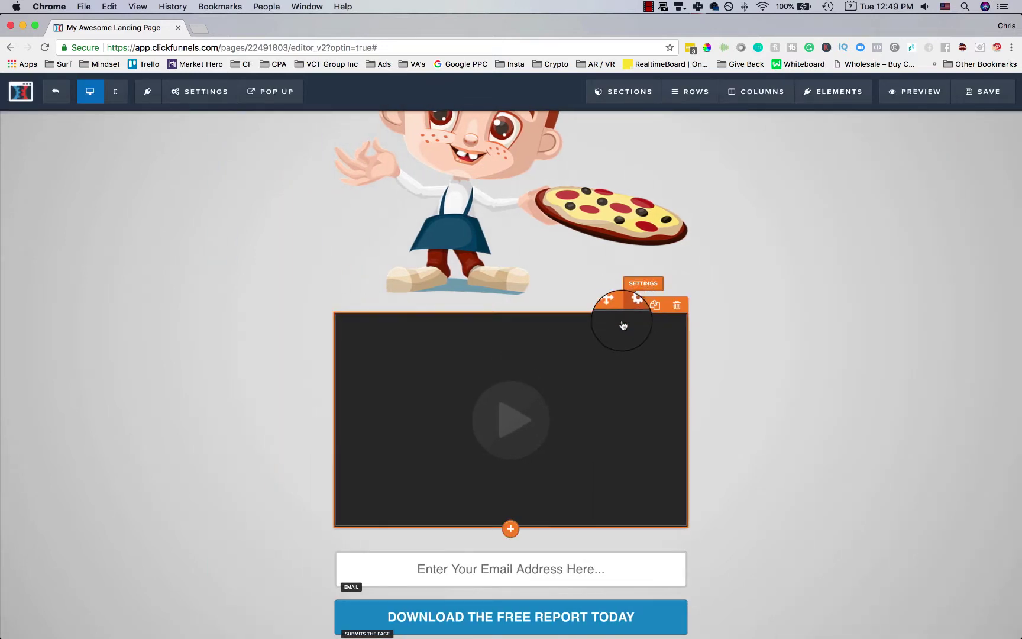
click(623, 325)
click(921, 231)
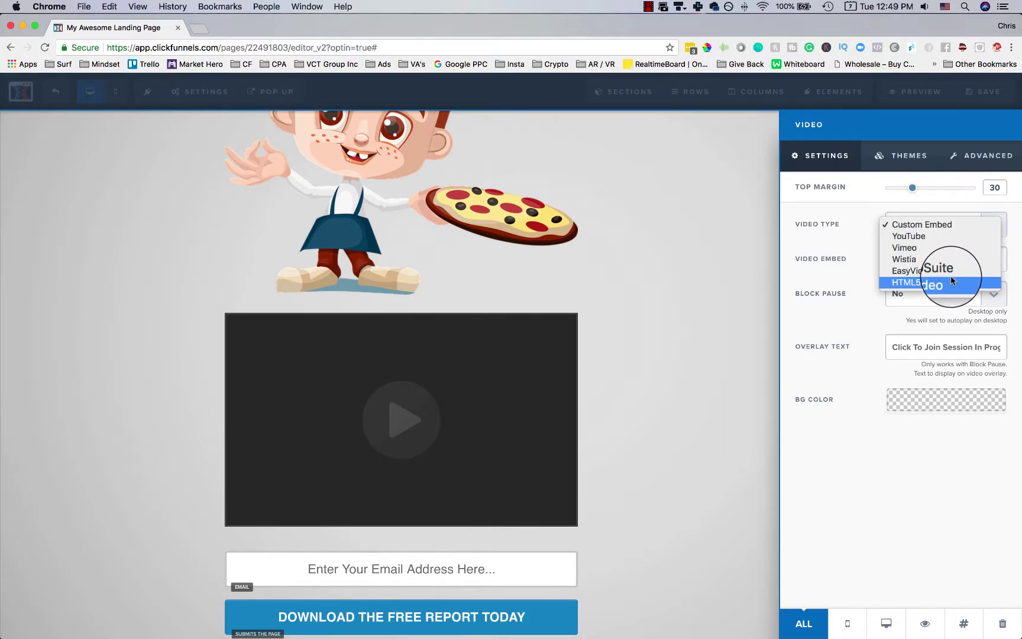
click(849, 260)
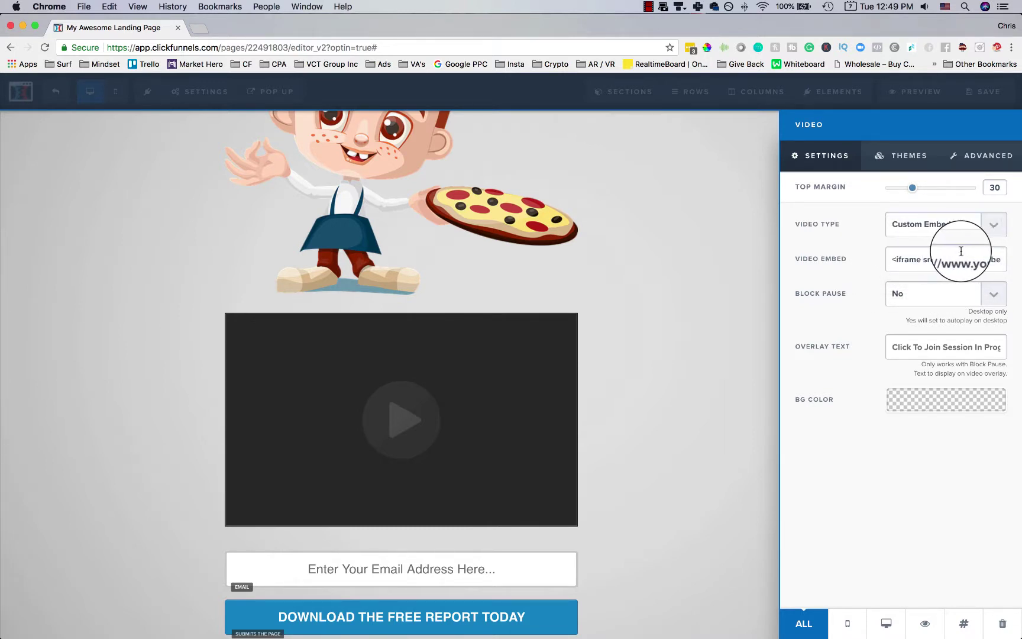
click(991, 236)
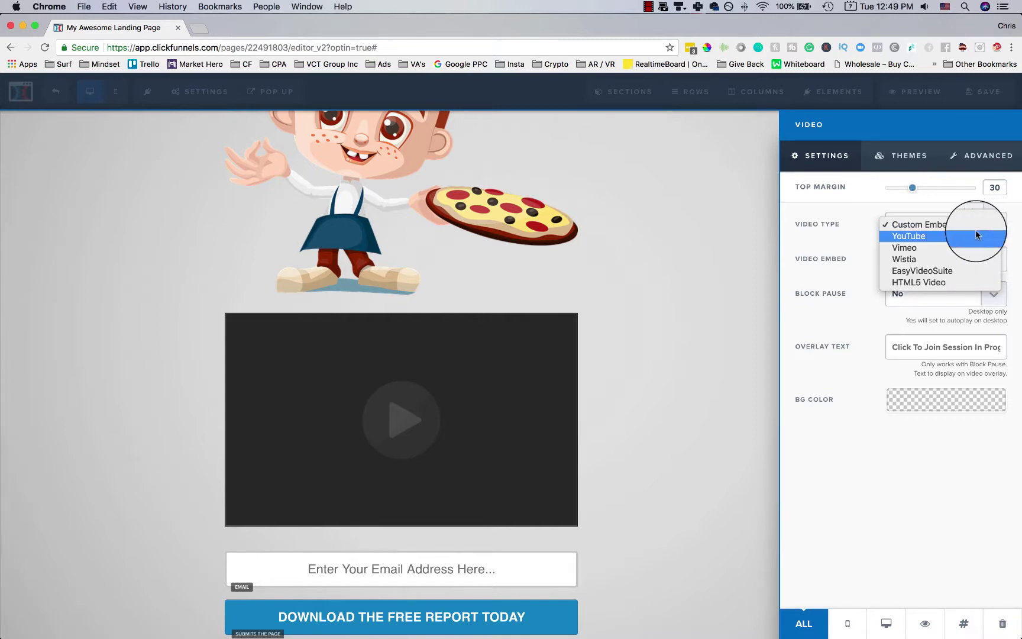
click(914, 234)
Step: Copy the first recommended video's link from youtube.com into the video's YouTube URL setting
click(196, 32)
text(youtube.com)
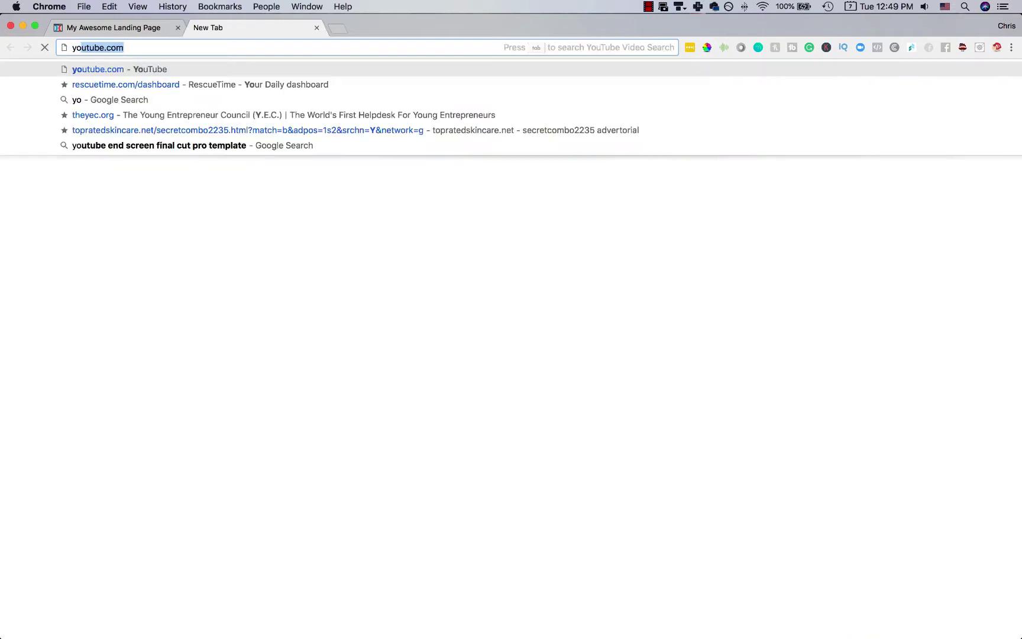
key(Return)
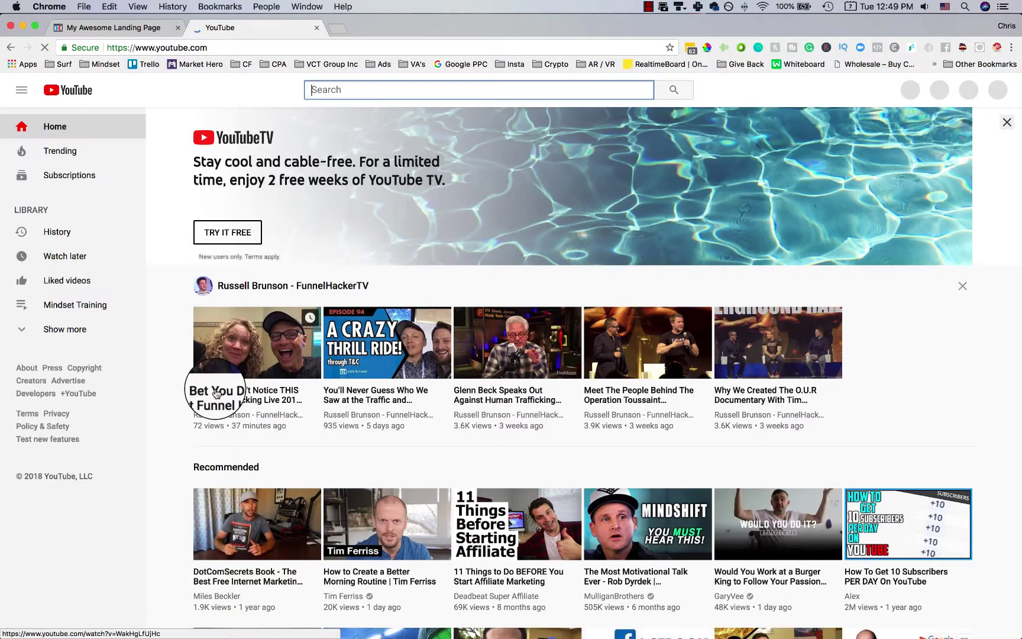
right_click(216, 389)
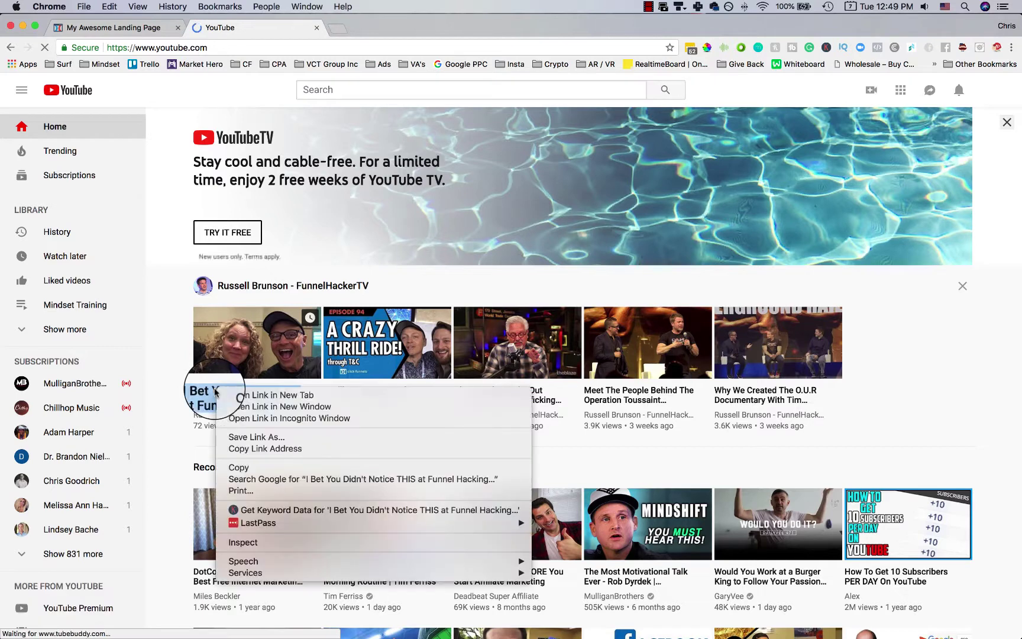
click(254, 448)
click(127, 29)
click(928, 259)
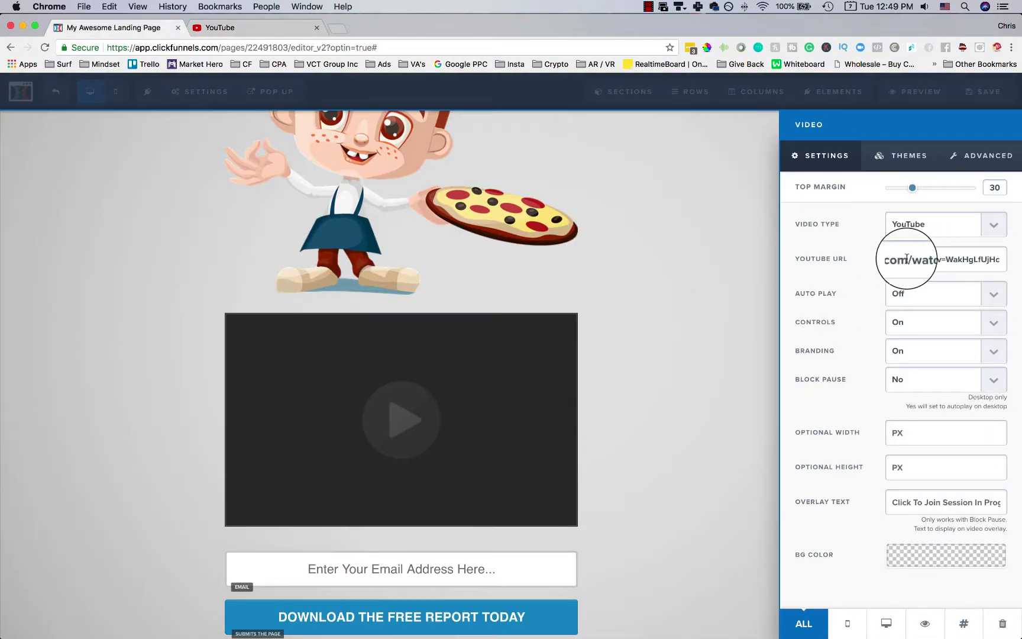
Step: Close the video settings and save the page
click(688, 291)
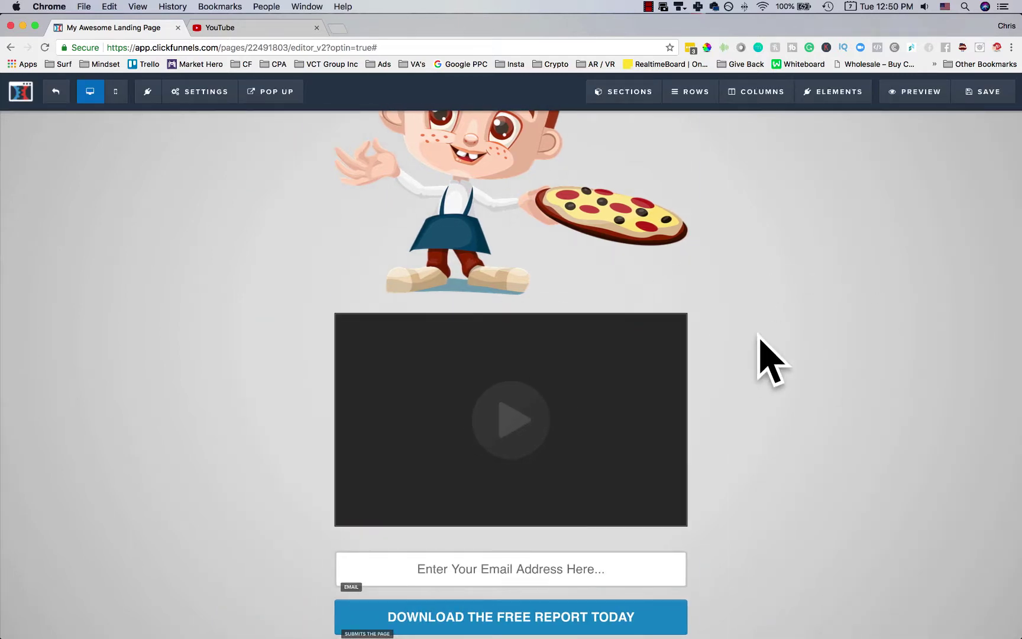
click(980, 95)
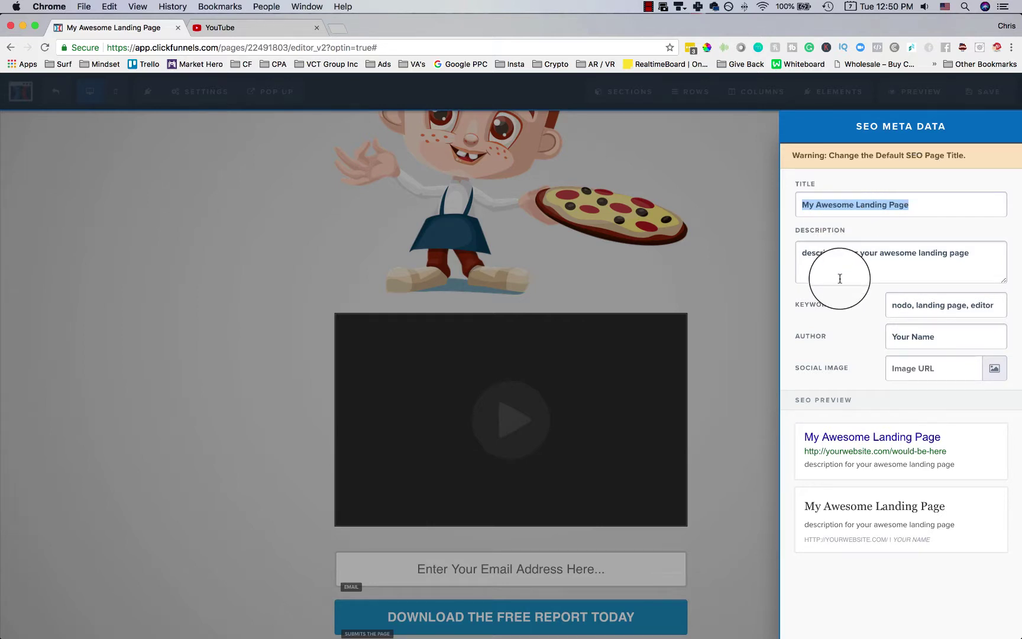
Step: Set SEO title 'I Love Pizza - Example Landing Page', keywords 'pizza,lunch' and the author name
text(I)
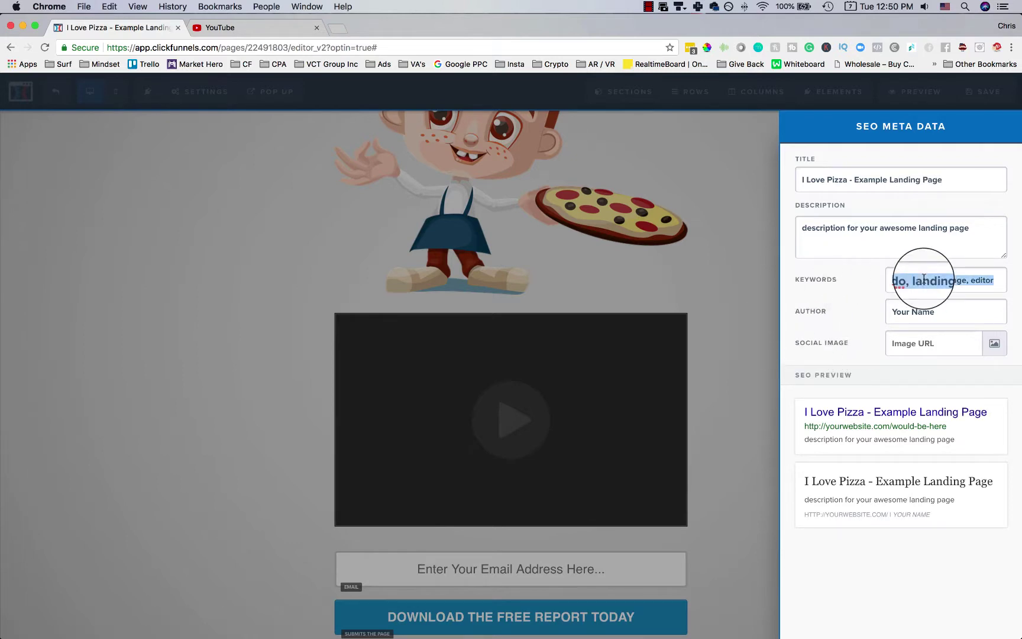
text(pizza,l)
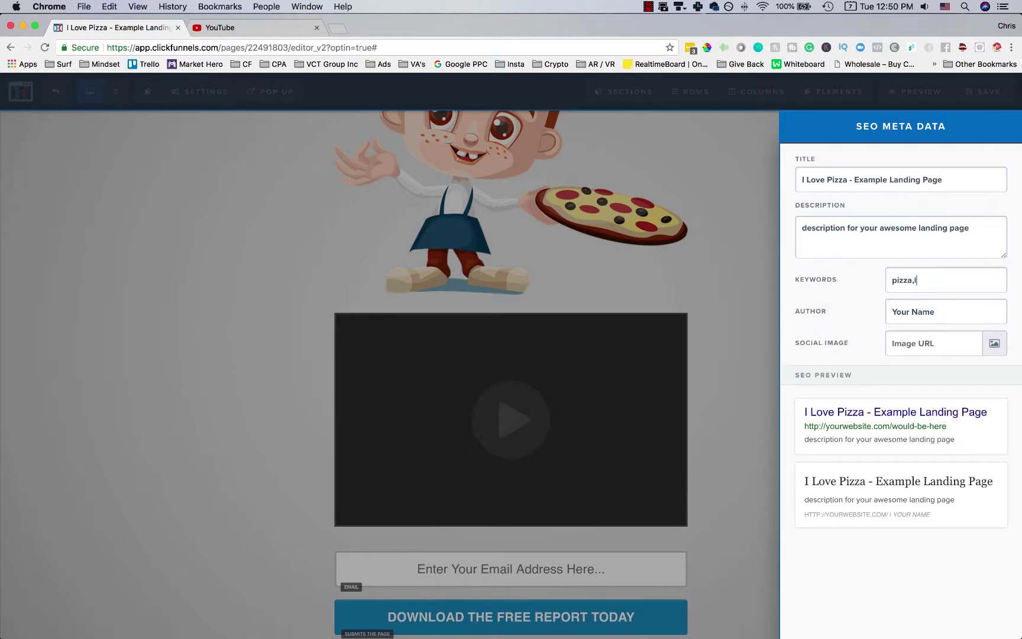
text(Chris Hughes)
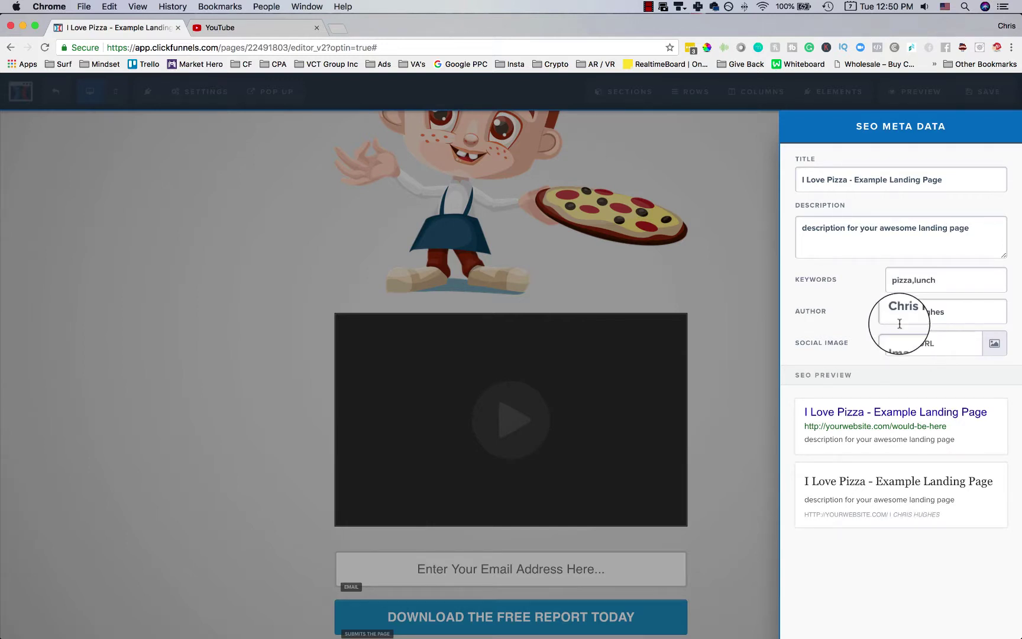
click(992, 343)
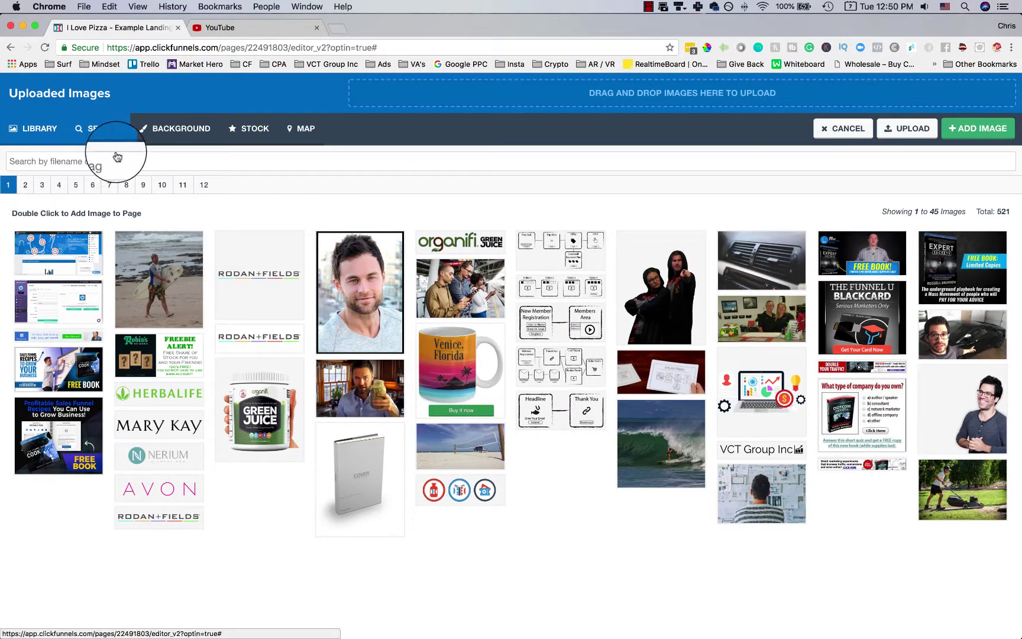
Step: Search Pixabay for 'pizza' and set the pizza-slice photo as the social sharing image
click(104, 137)
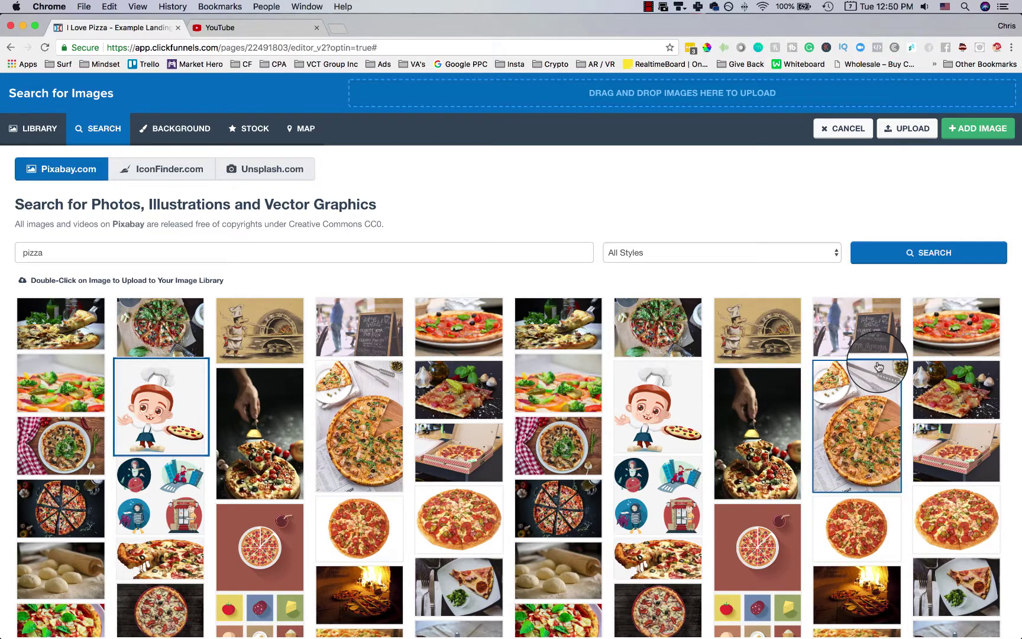
click(934, 251)
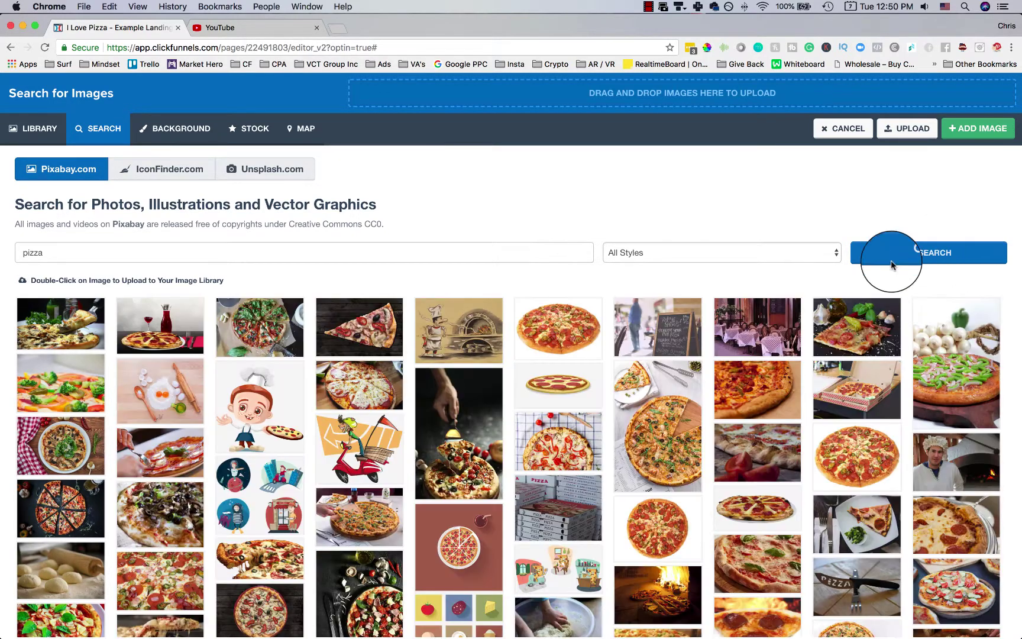
click(331, 328)
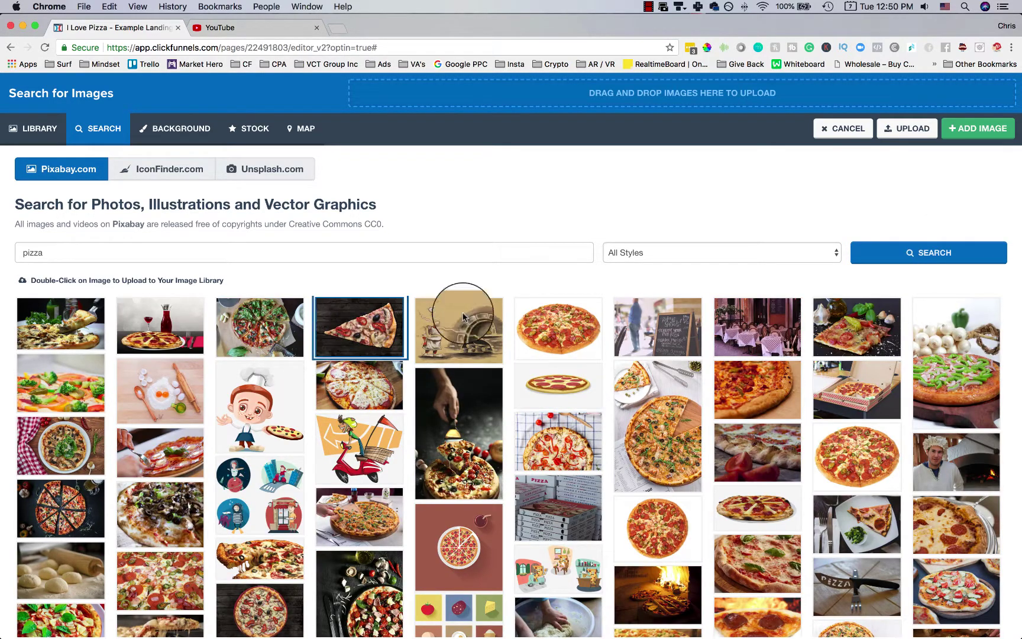
click(975, 129)
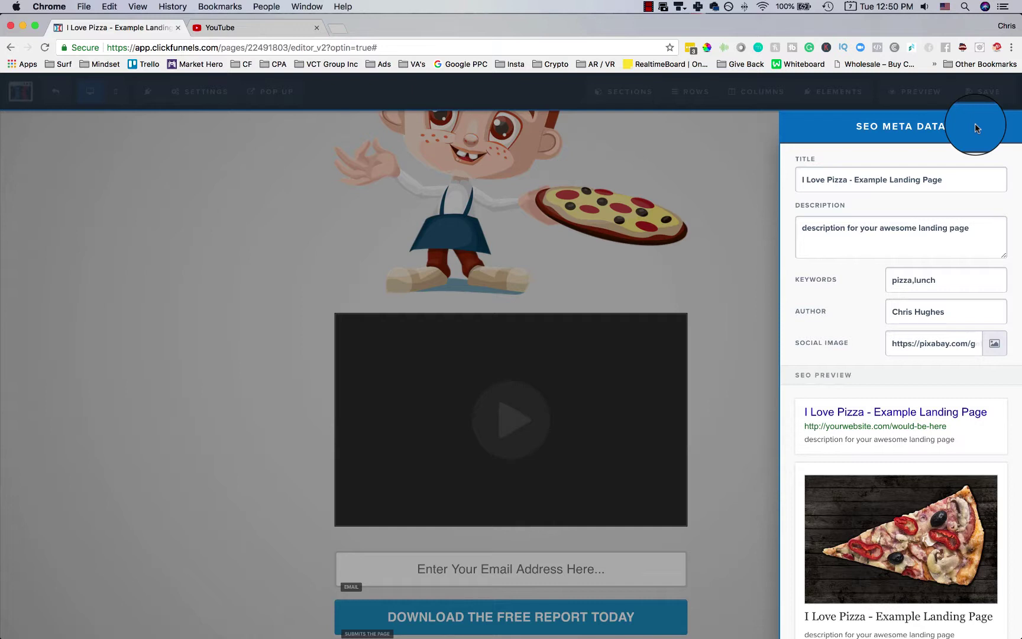
Step: Review the SEO fields, close the SEO Meta Data panel and return to the page headline
scroll(858, 296, down, 1)
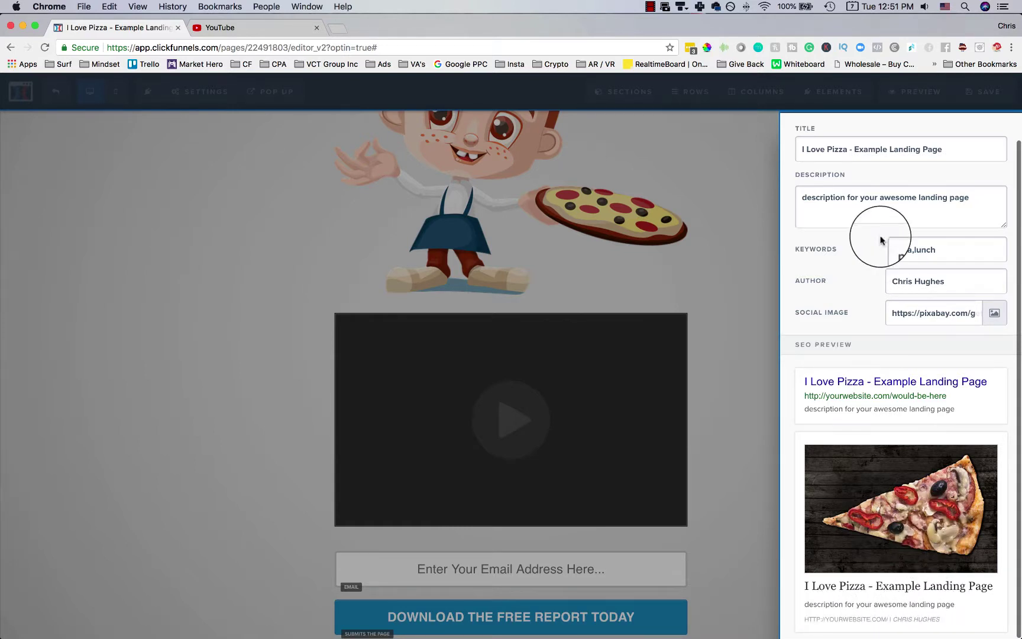
drag(966, 284, 892, 281)
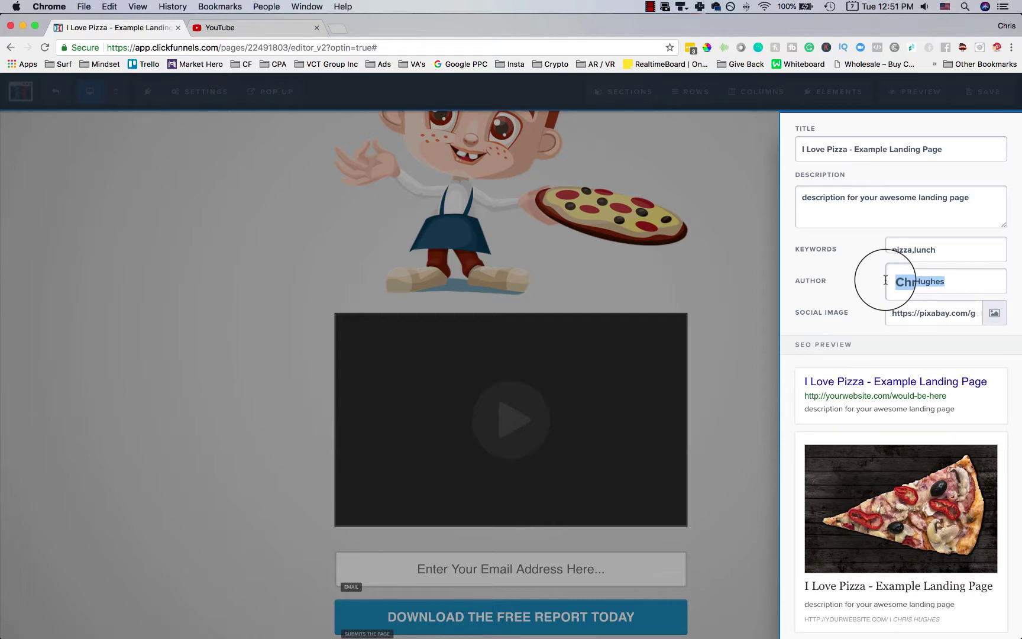
click(734, 311)
scroll(747, 312, up, 10)
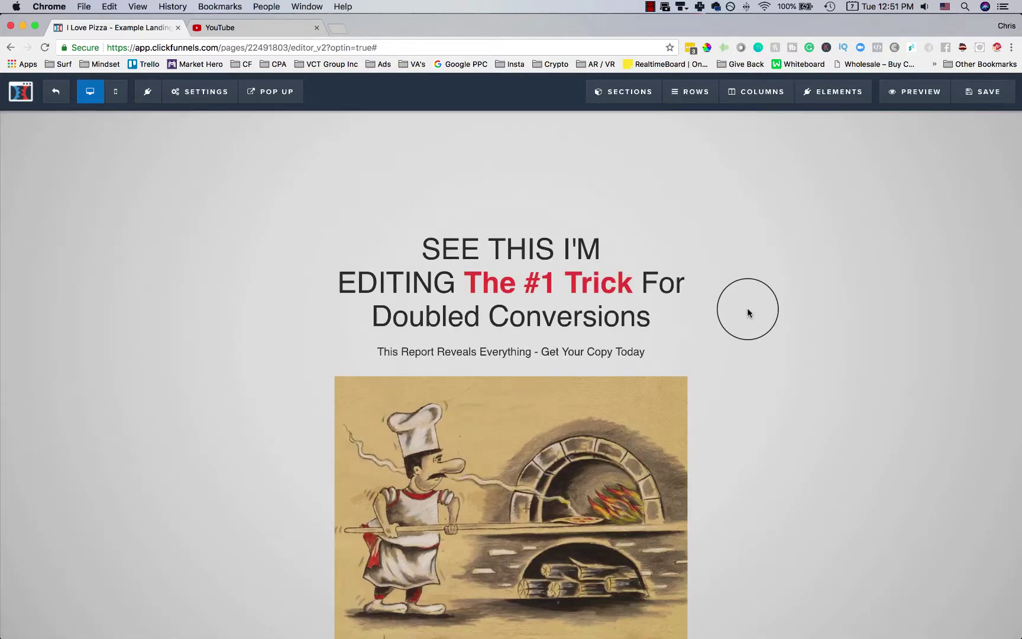
Step: Save the page, check its live preview with chef, YouTube video and form, then close it
click(982, 91)
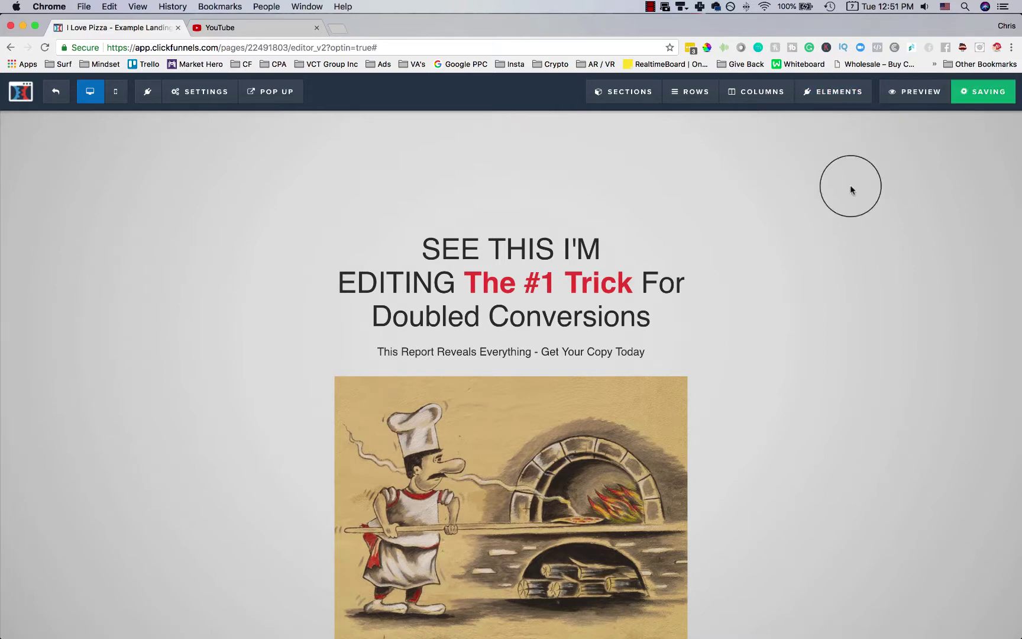
click(909, 102)
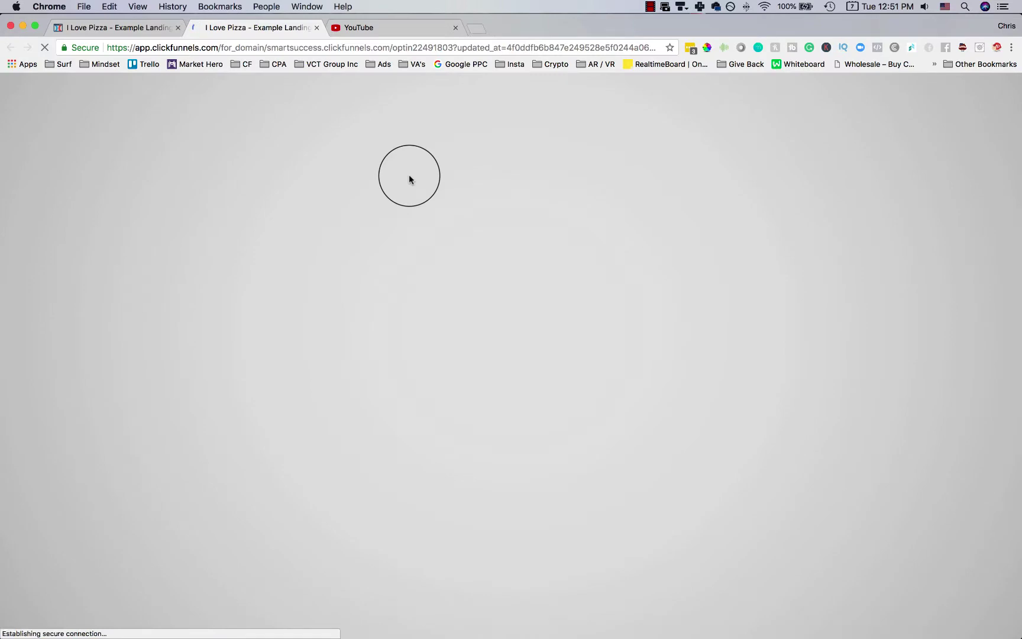
scroll(254, 239, down, 10)
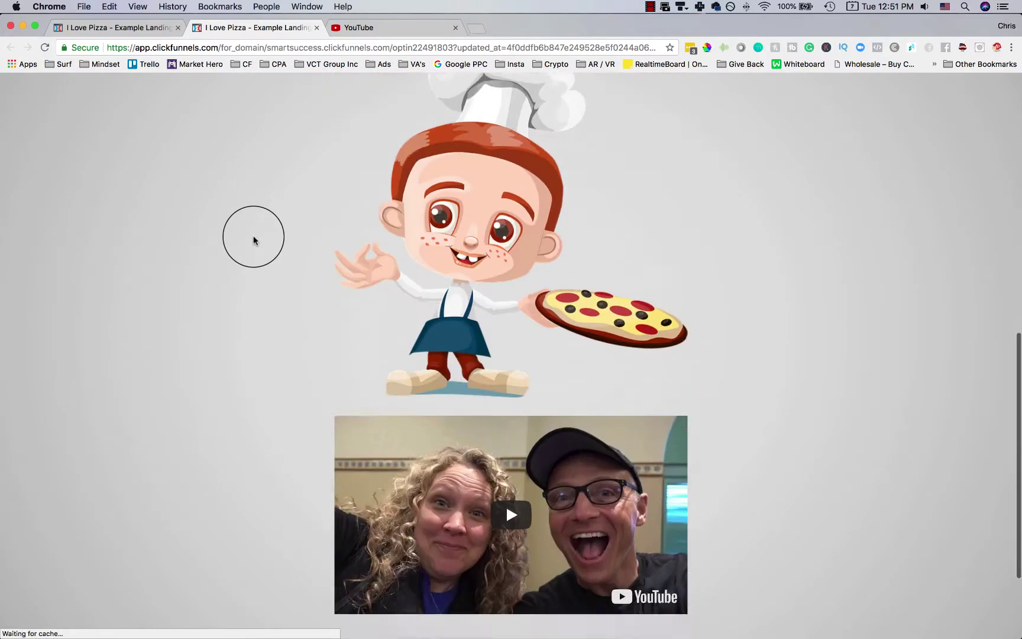
scroll(255, 239, down, 3)
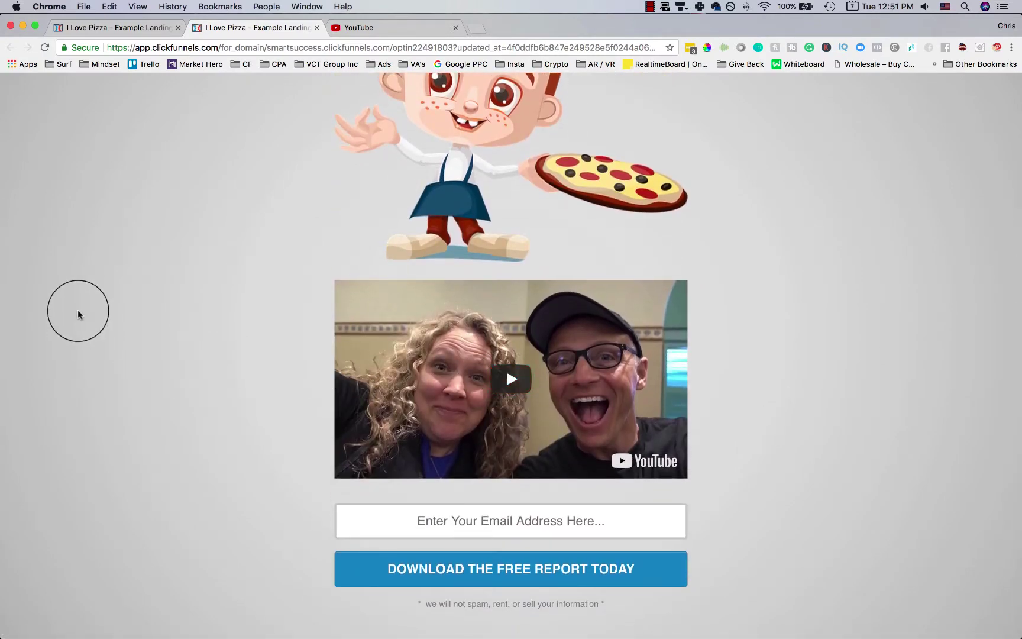
scroll(101, 304, up, 15)
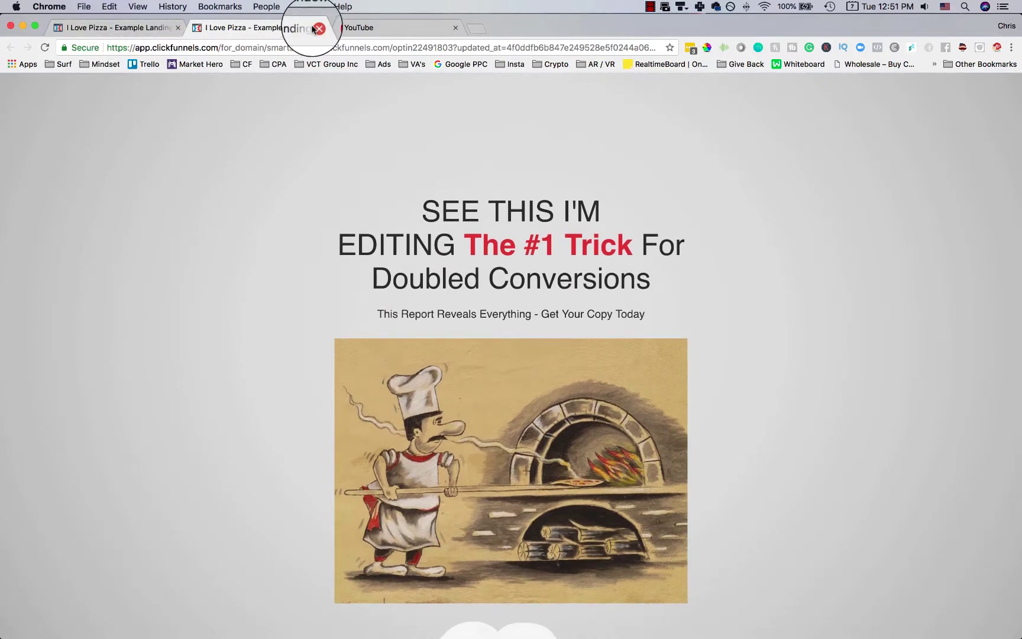
click(314, 29)
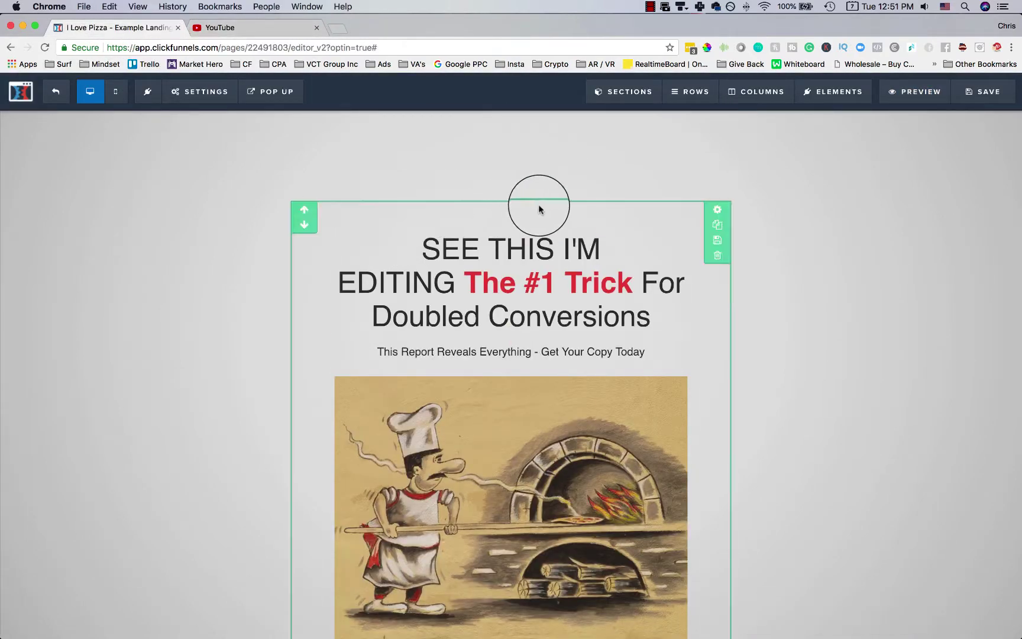
Step: Add a new empty section below the email opt-in form
scroll(592, 210, down, 15)
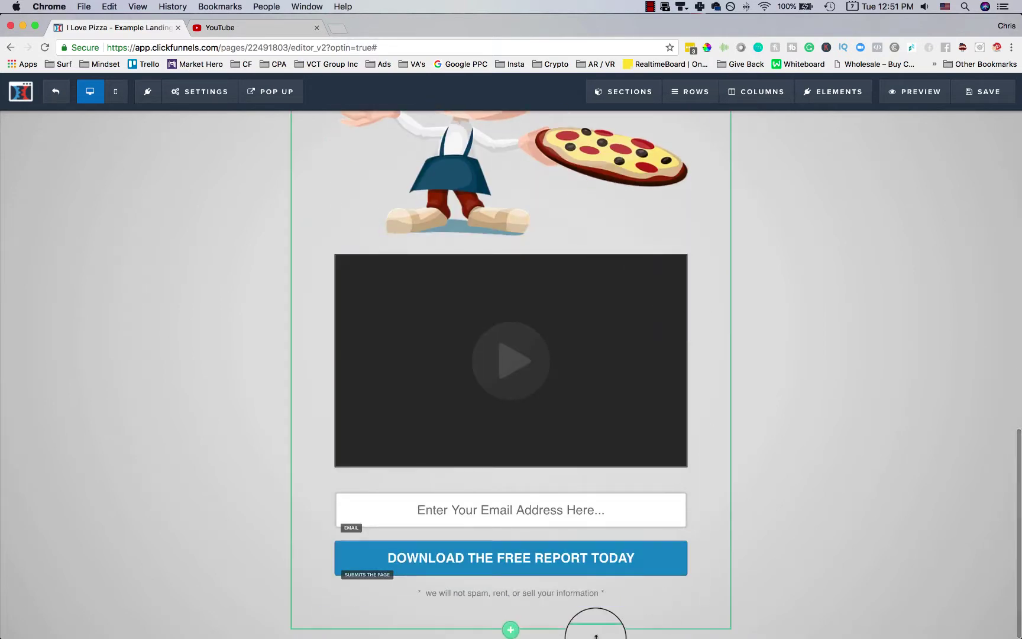
scroll(600, 630, down, 2)
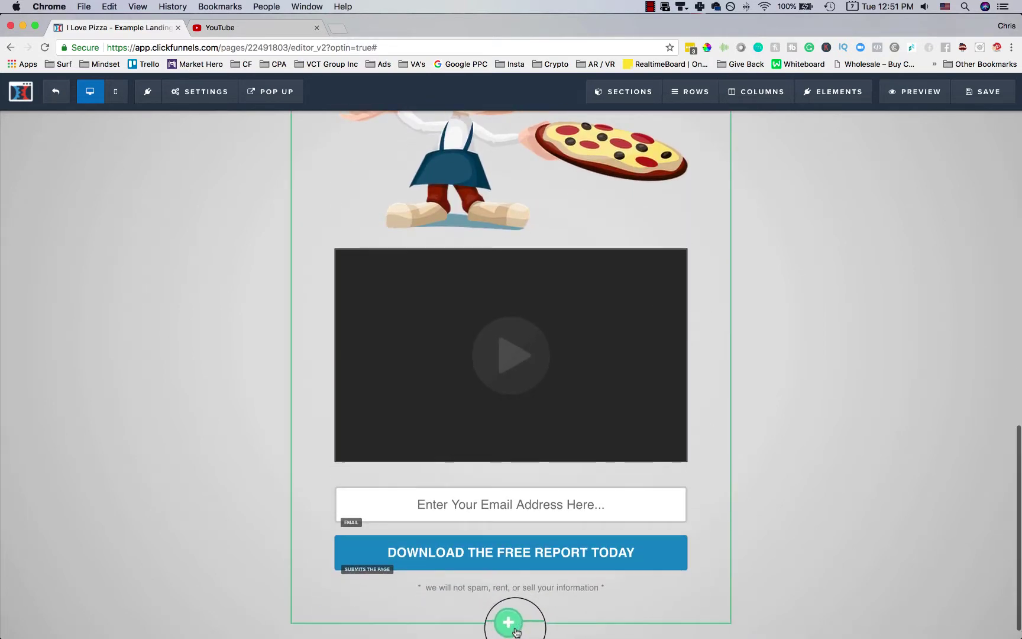
click(511, 625)
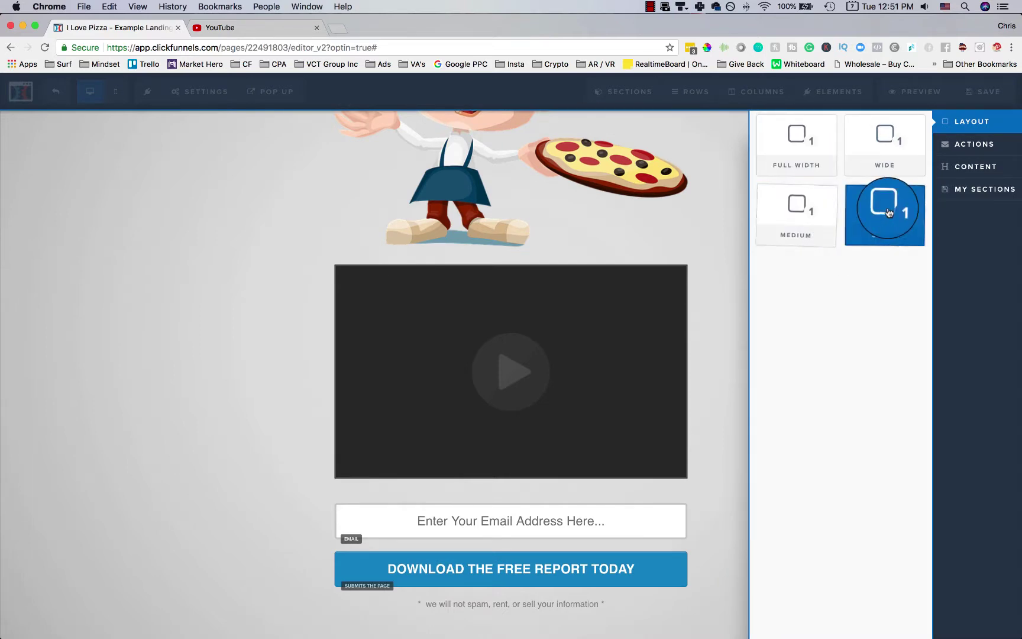
click(796, 145)
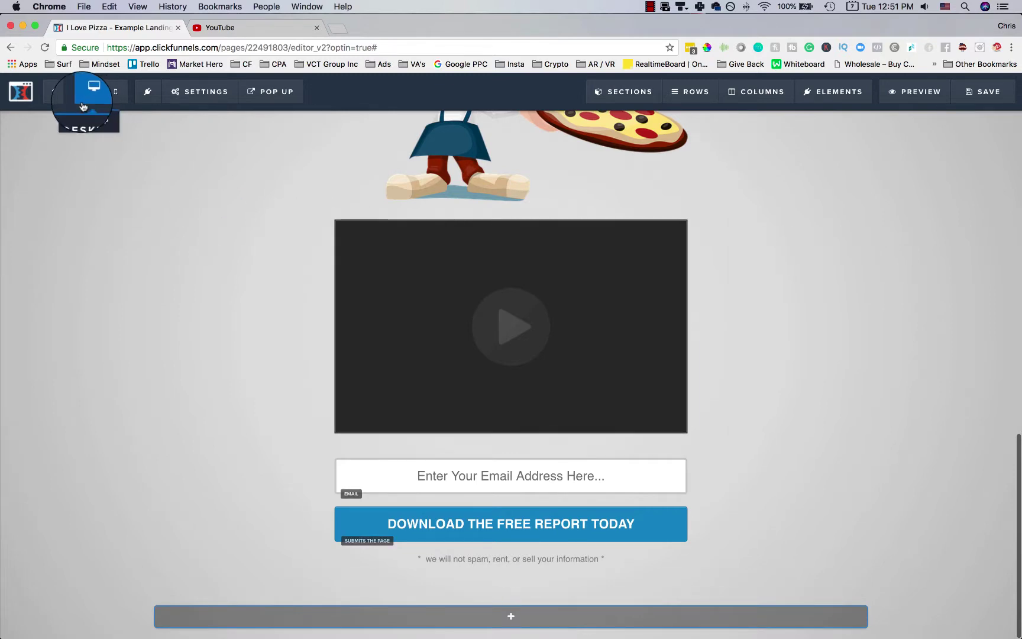
Step: Check the page in the mobile layout, then switch back to desktop
click(116, 95)
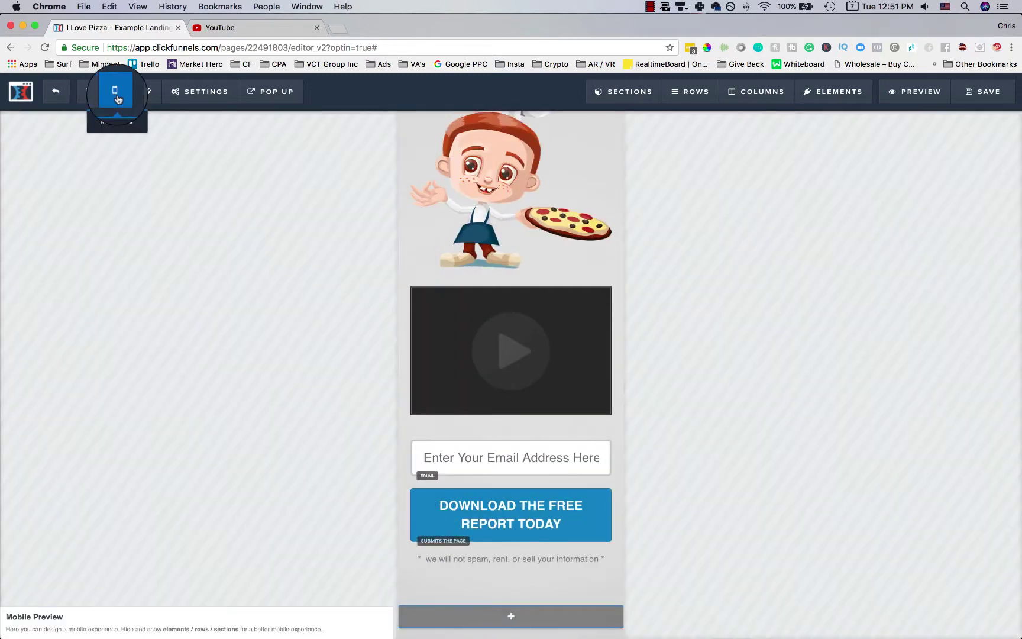
scroll(526, 309, up, 5)
scroll(526, 313, down, 7)
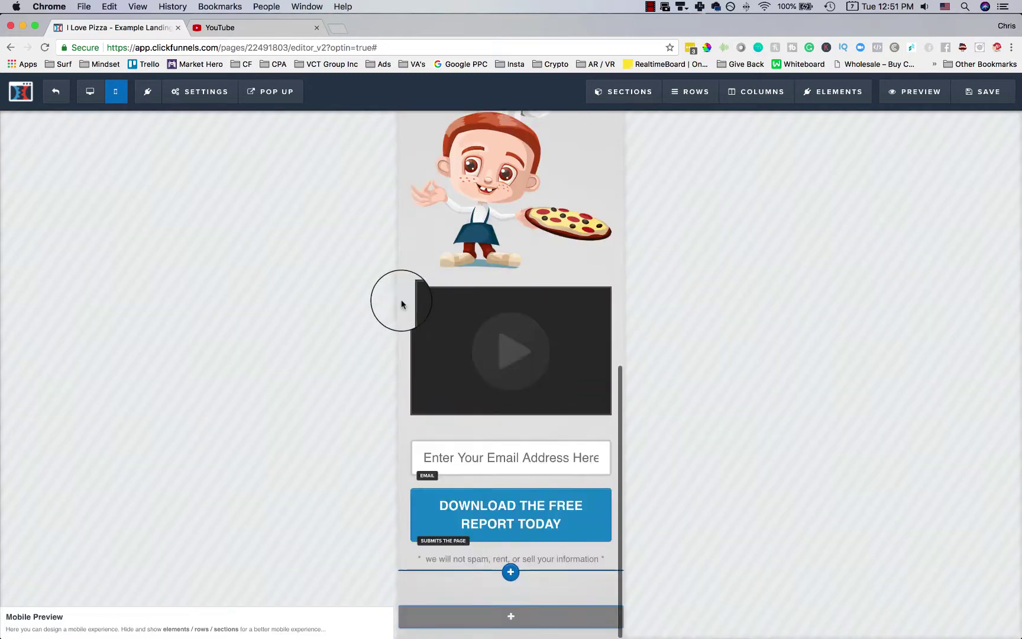
click(85, 92)
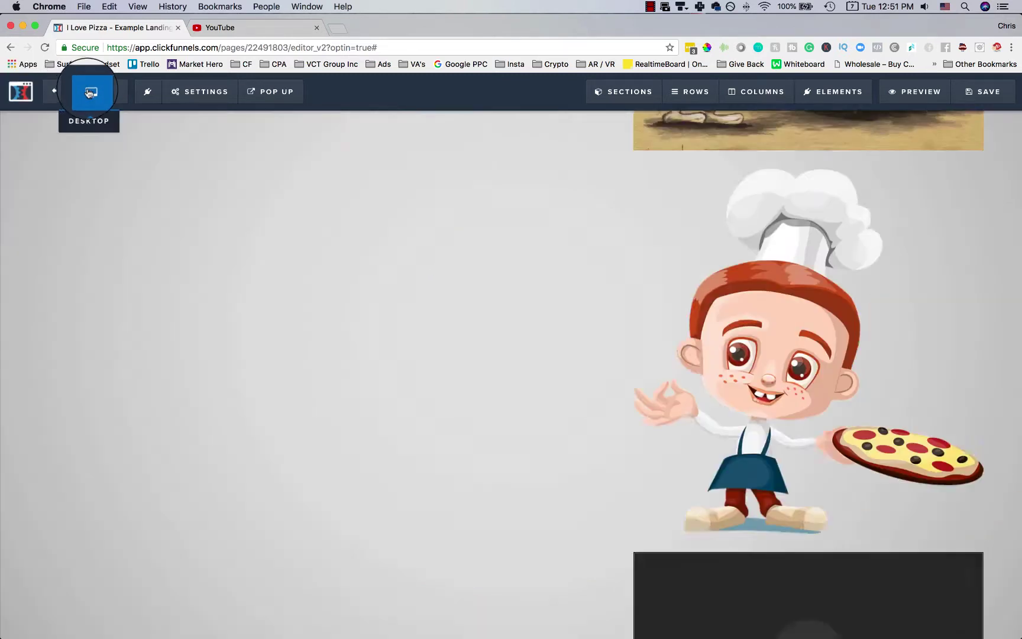
scroll(178, 267, down, 5)
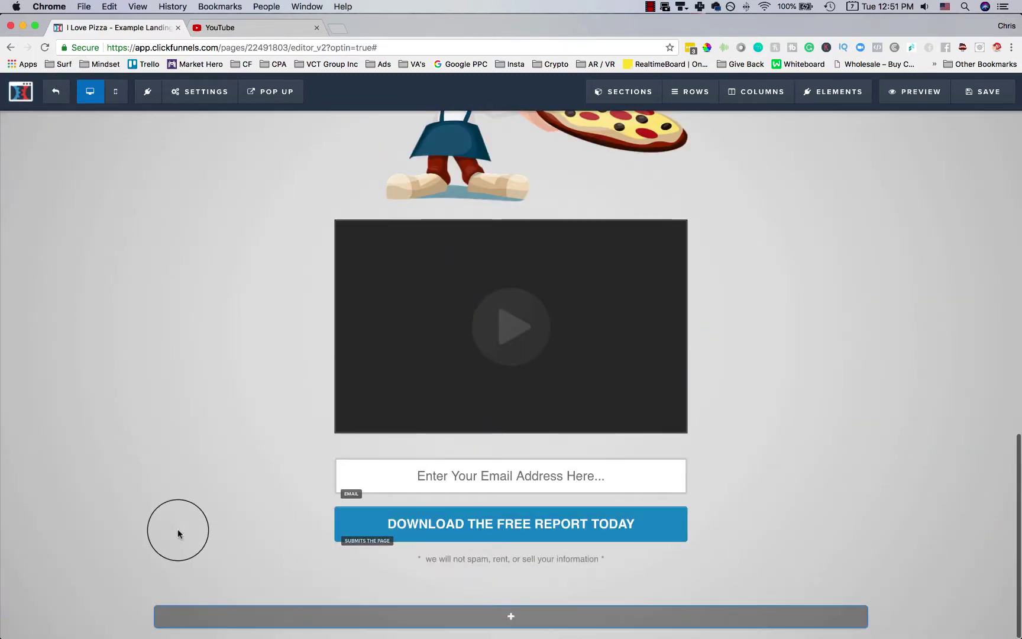
Step: Insert a two-column row into the new section
click(514, 616)
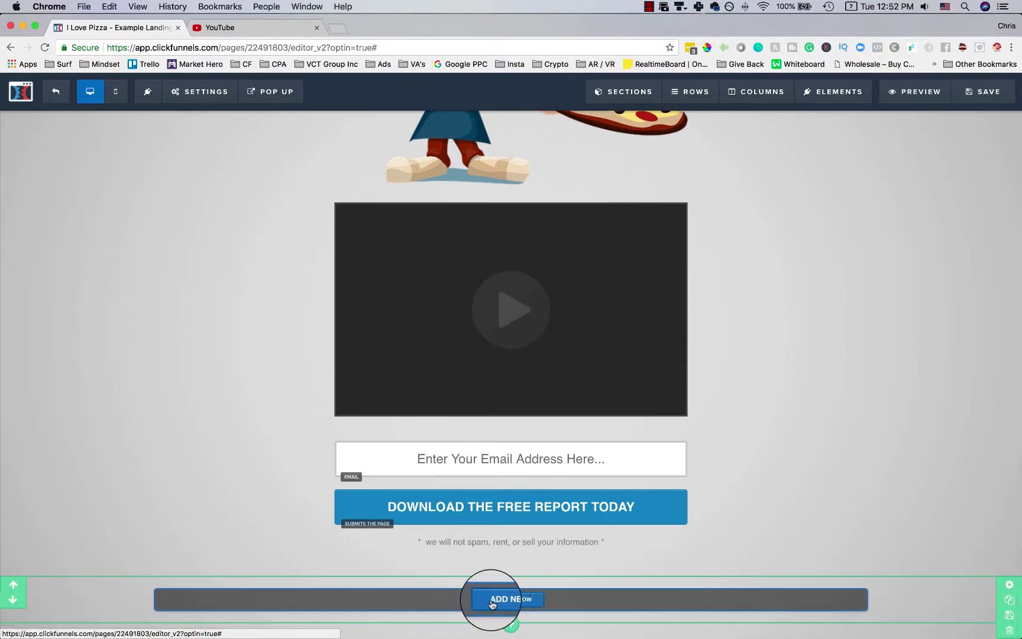
click(506, 599)
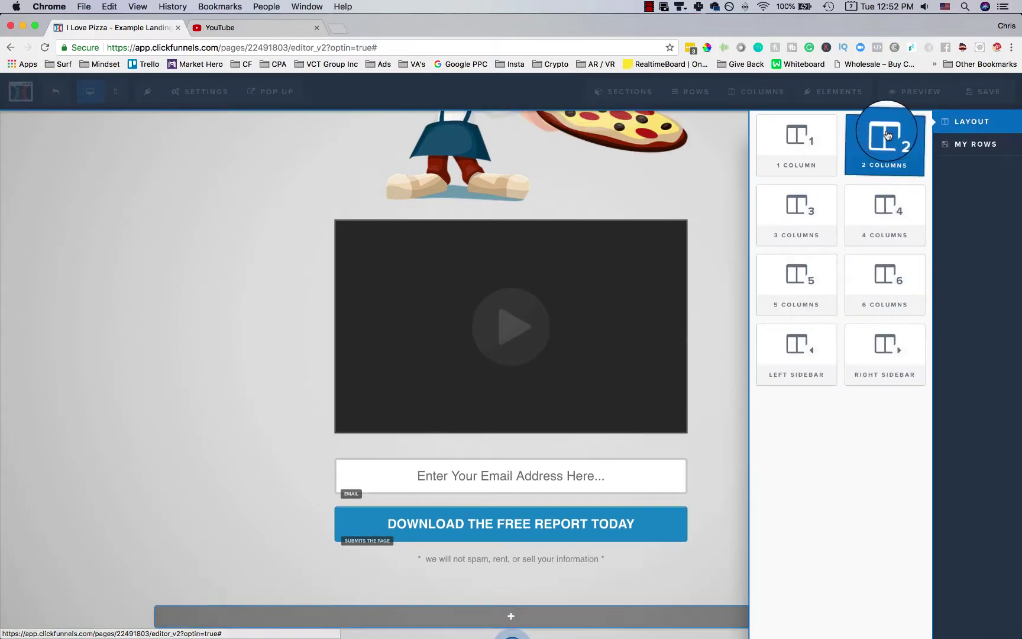
mouse_move(858, 154)
mouse_down()
mouse_move(881, 154)
mouse_move(903, 201)
mouse_move(878, 338)
mouse_move(787, 338)
mouse_move(809, 362)
mouse_move(890, 355)
mouse_move(815, 301)
mouse_move(883, 183)
mouse_move(876, 147)
mouse_up()
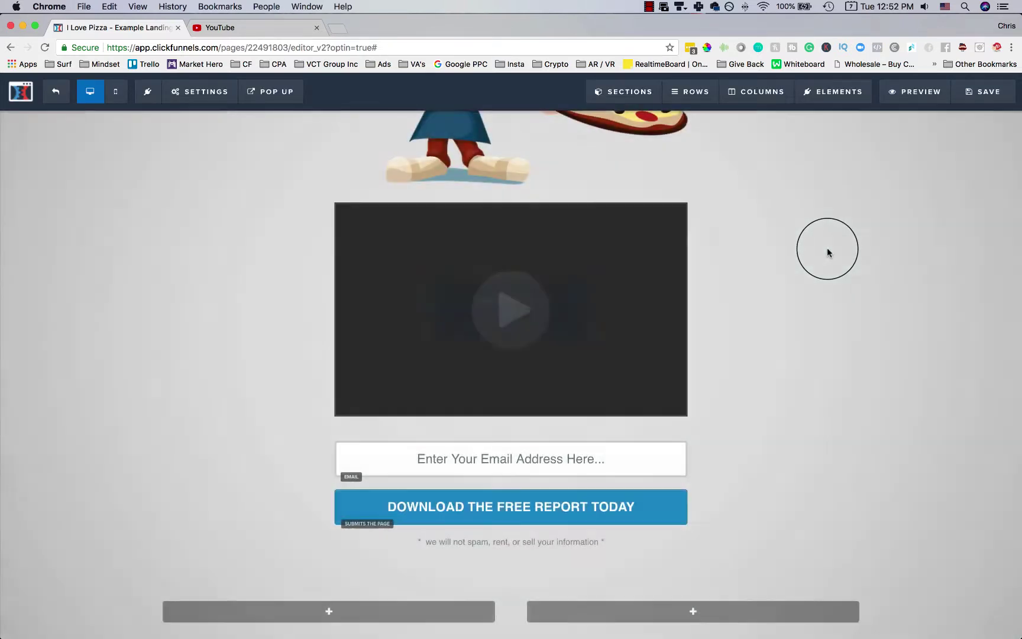
scroll(823, 249, up, 10)
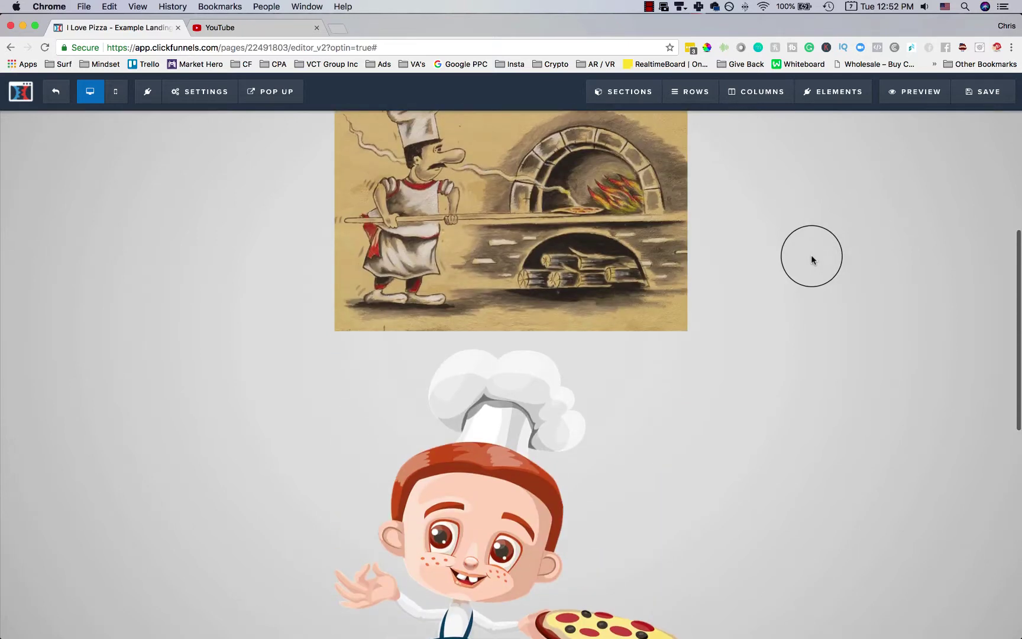
scroll(805, 263, down, 8)
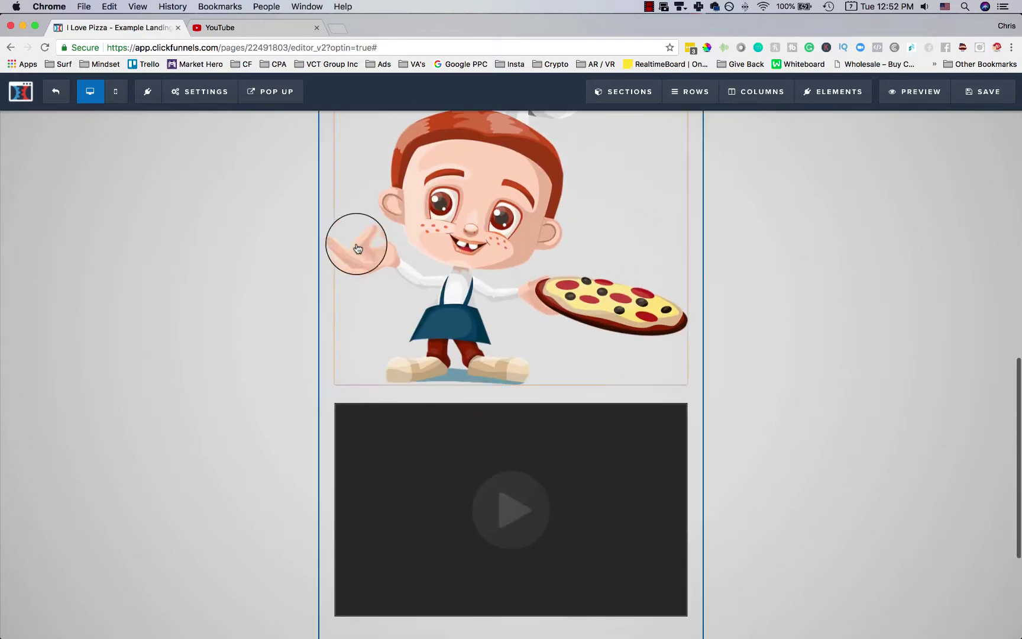
Step: Move the cartoon chef image into the row's left column
drag(376, 251, 283, 554)
scroll(317, 251, down, 5)
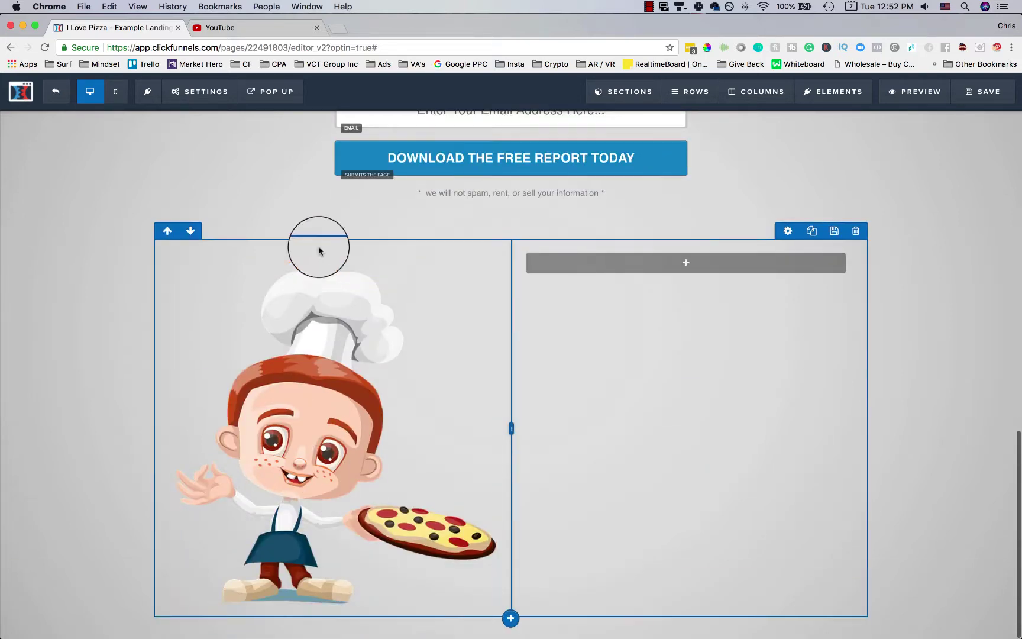
scroll(369, 376, up, 4)
scroll(369, 376, up, 3)
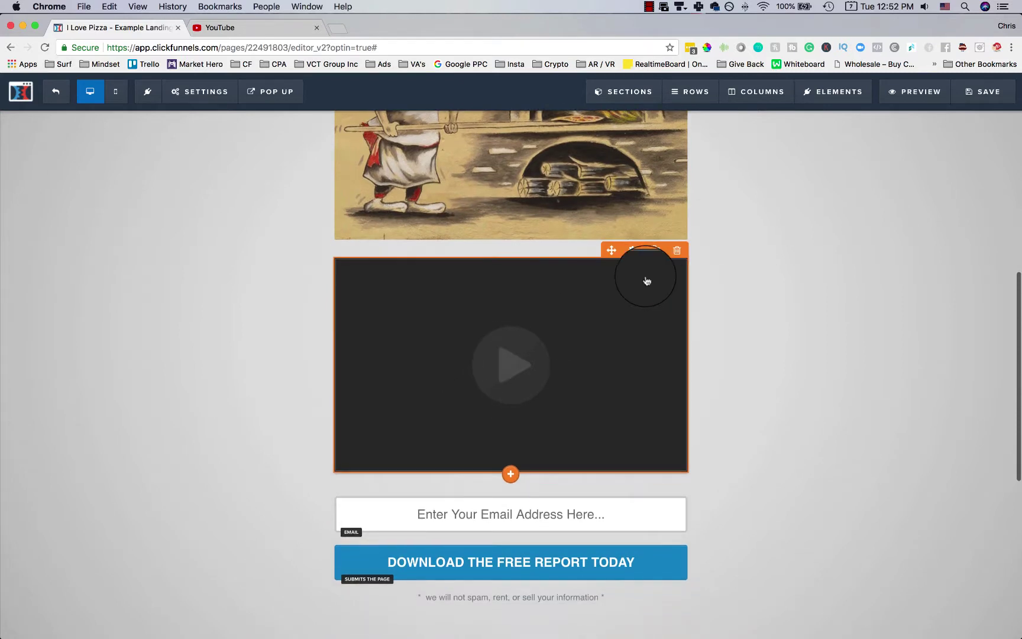
drag(612, 252, 662, 354)
scroll(636, 358, down, 6)
scroll(544, 224, up, 2)
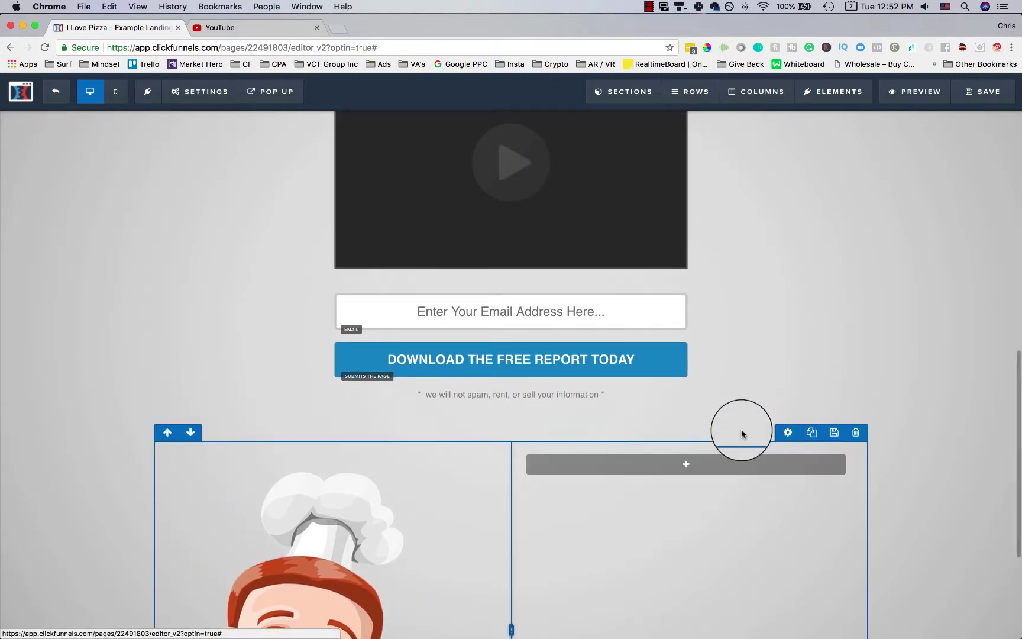
Step: Add a Video element to the row's right column
drag(530, 201, 687, 468)
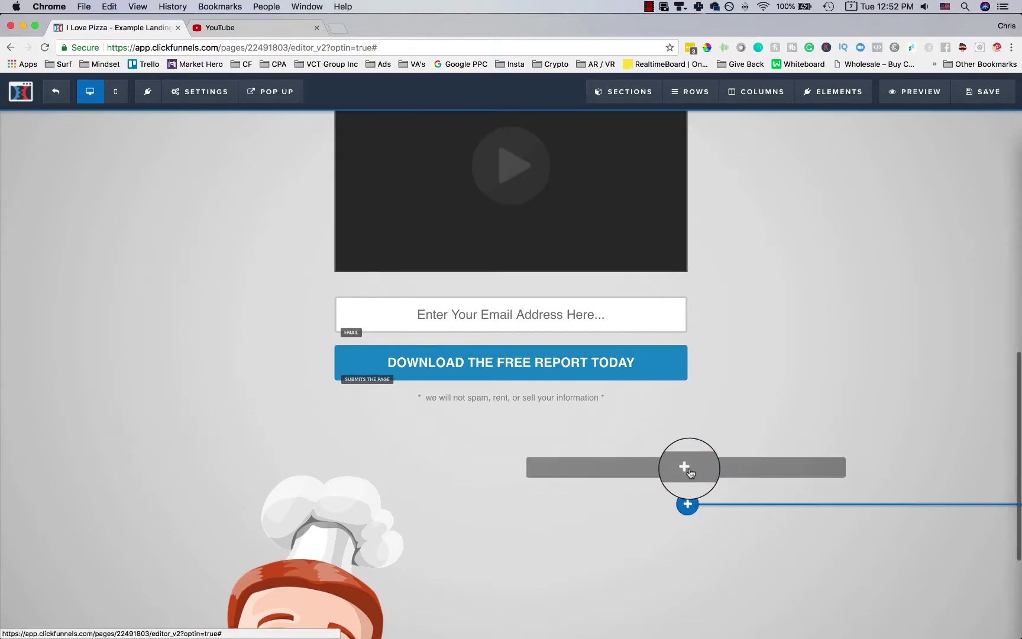
click(688, 471)
click(810, 433)
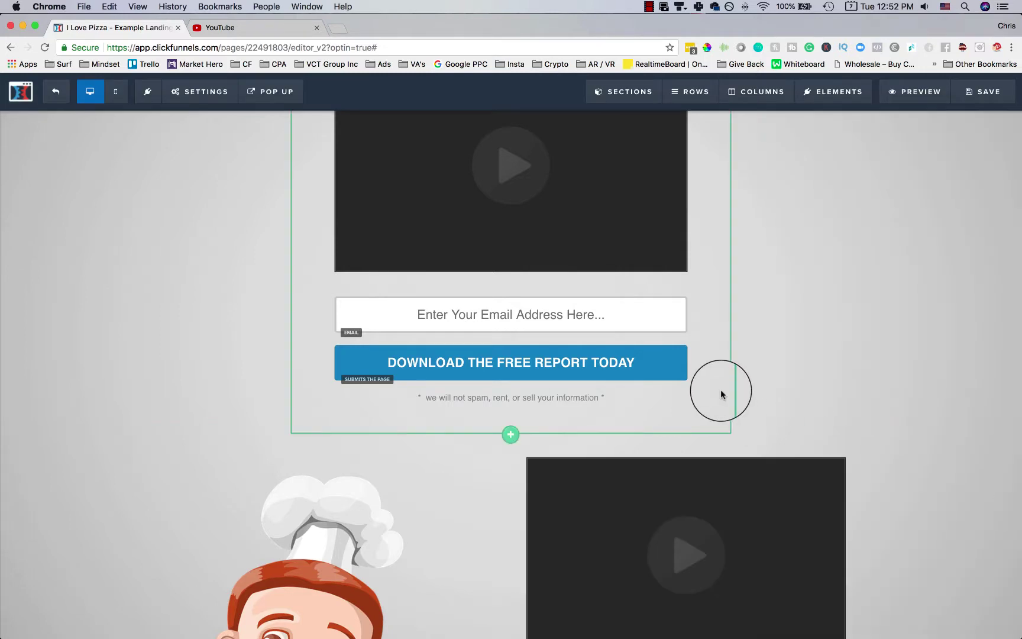
drag(583, 201, 669, 452)
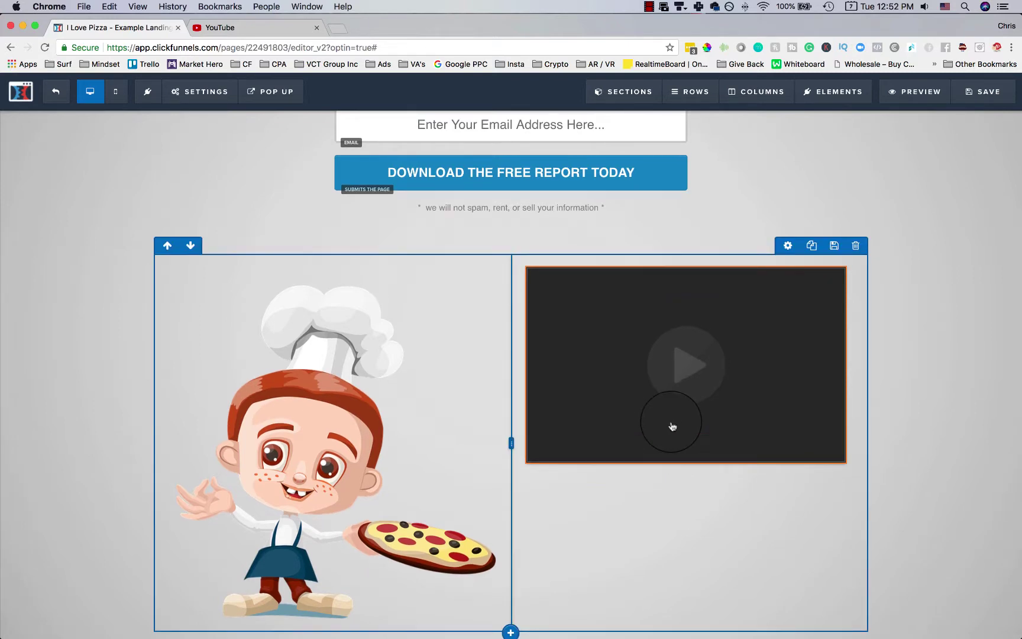
scroll(668, 425, up, 5)
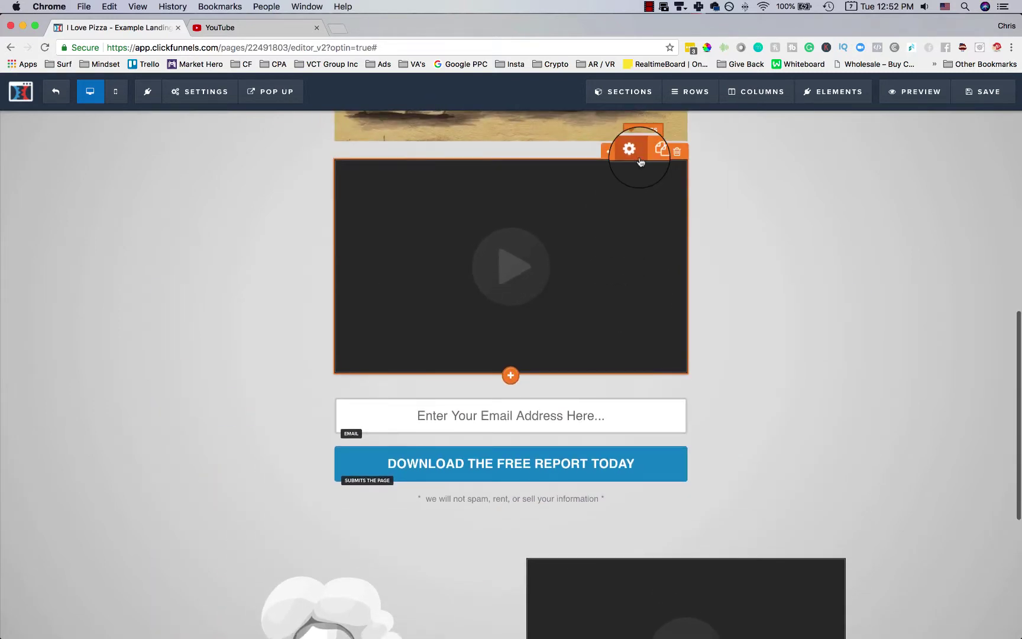
Step: Copy the top video's YouTube link and paste it into the lower video, set to YouTube
click(639, 168)
drag(949, 261, 920, 264)
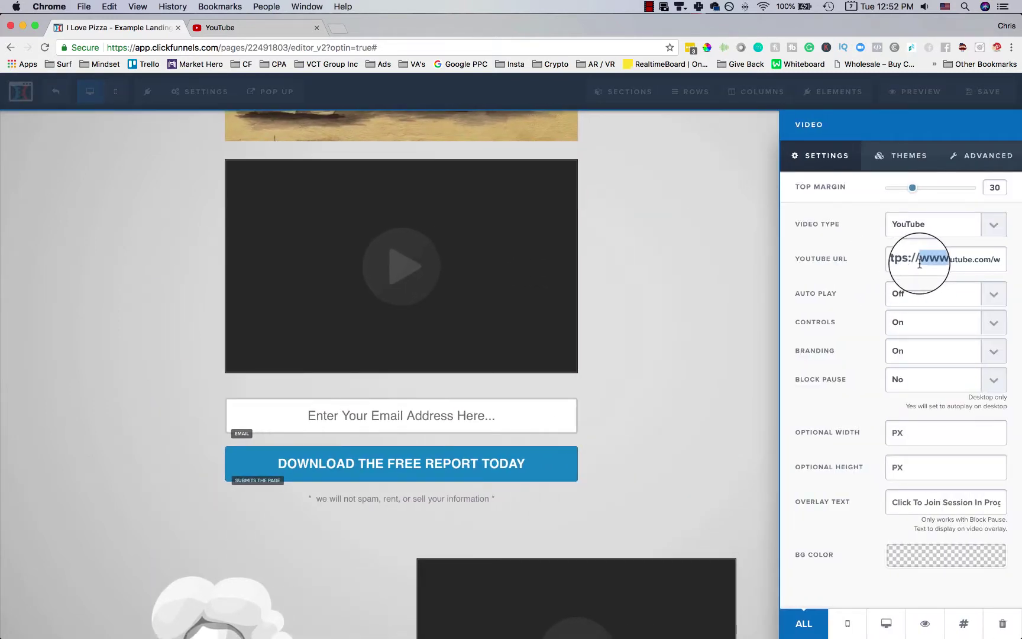
click(727, 267)
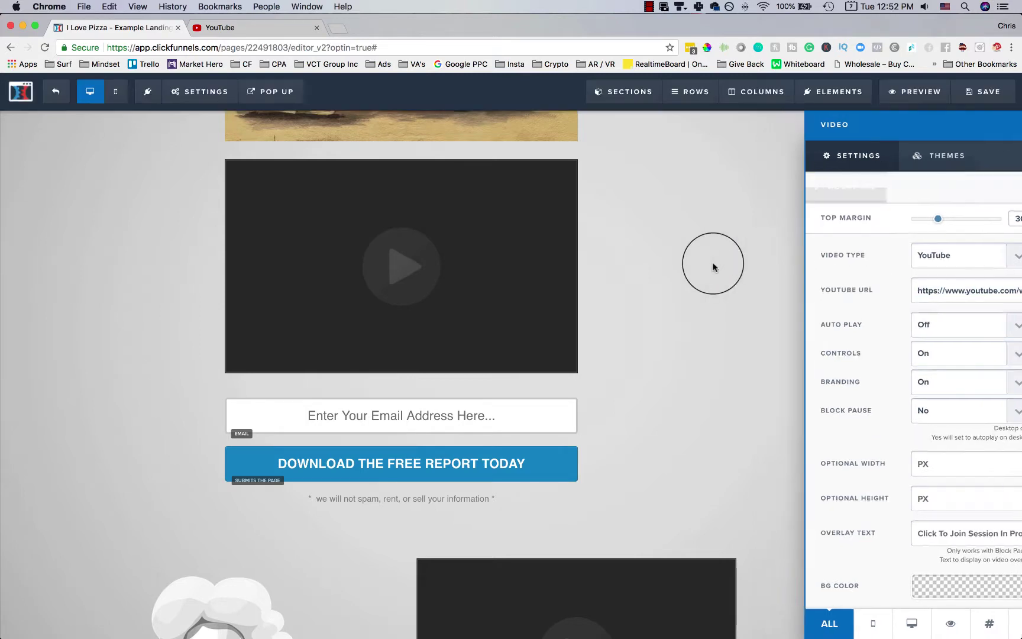
scroll(712, 267, down, 4)
click(671, 427)
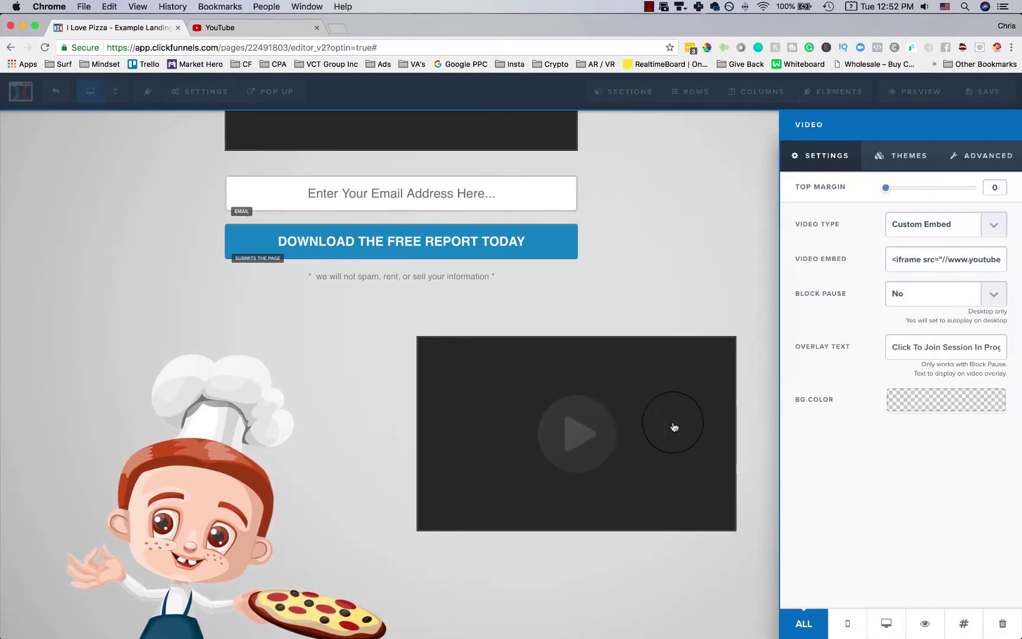
click(962, 233)
click(948, 236)
text(https://www.youtube.com/watch?v=WakHgLfUjHc)
click(737, 246)
Step: Delete the original video above the email form
scroll(566, 296, up, 5)
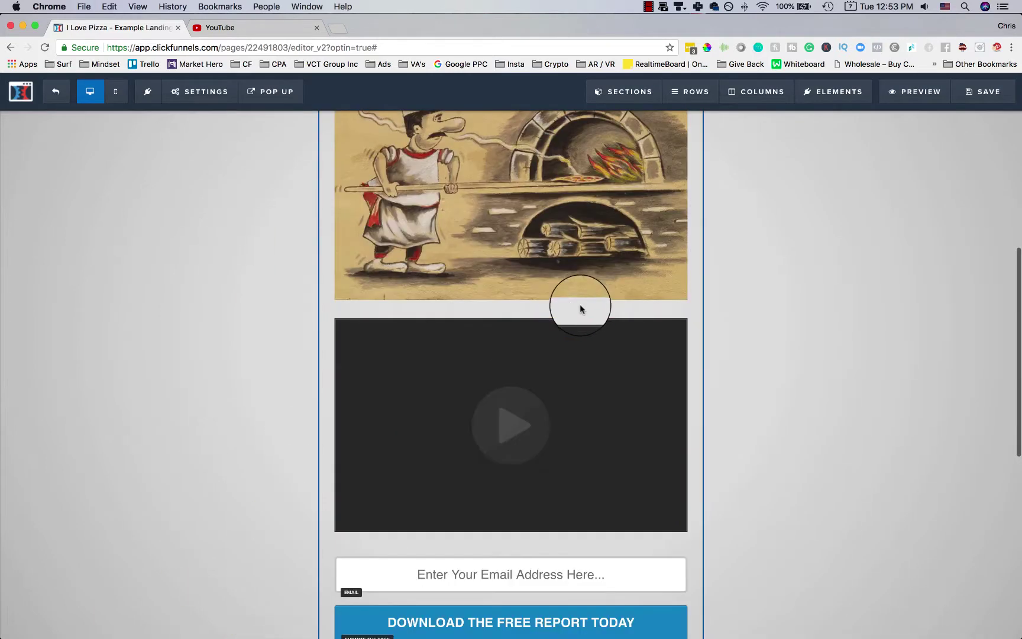
click(677, 310)
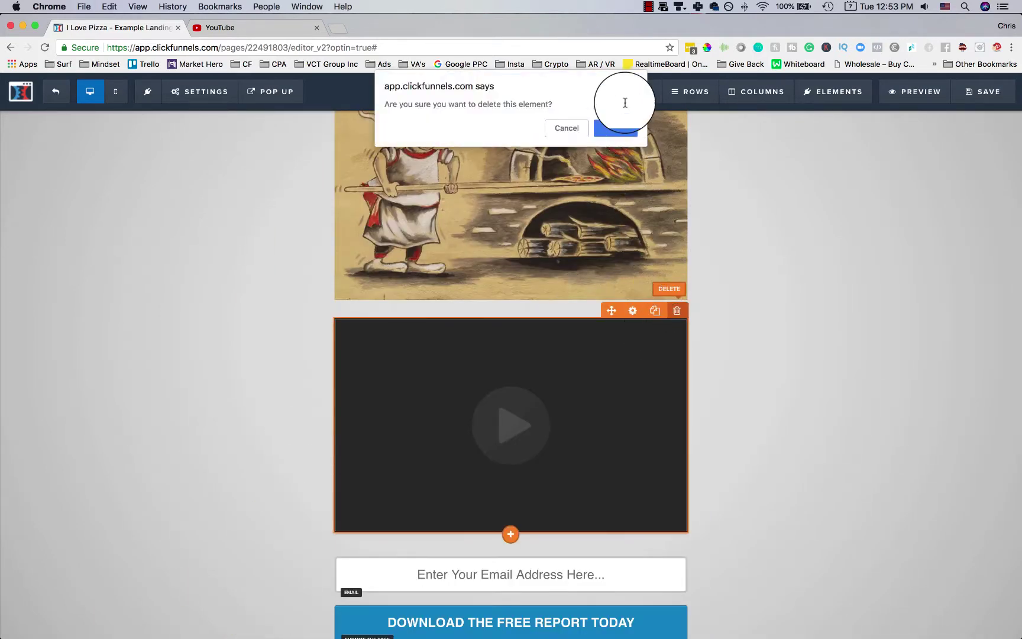
click(611, 124)
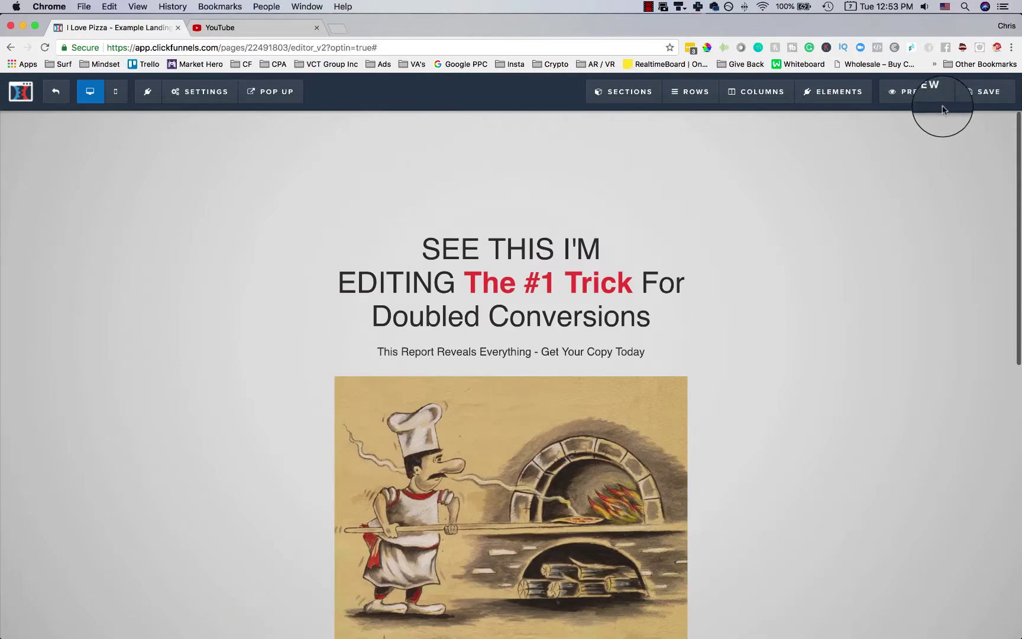
Step: Save the opt-in page, check the chef-and-YouTube row in the live preview, and return to the editor
click(977, 94)
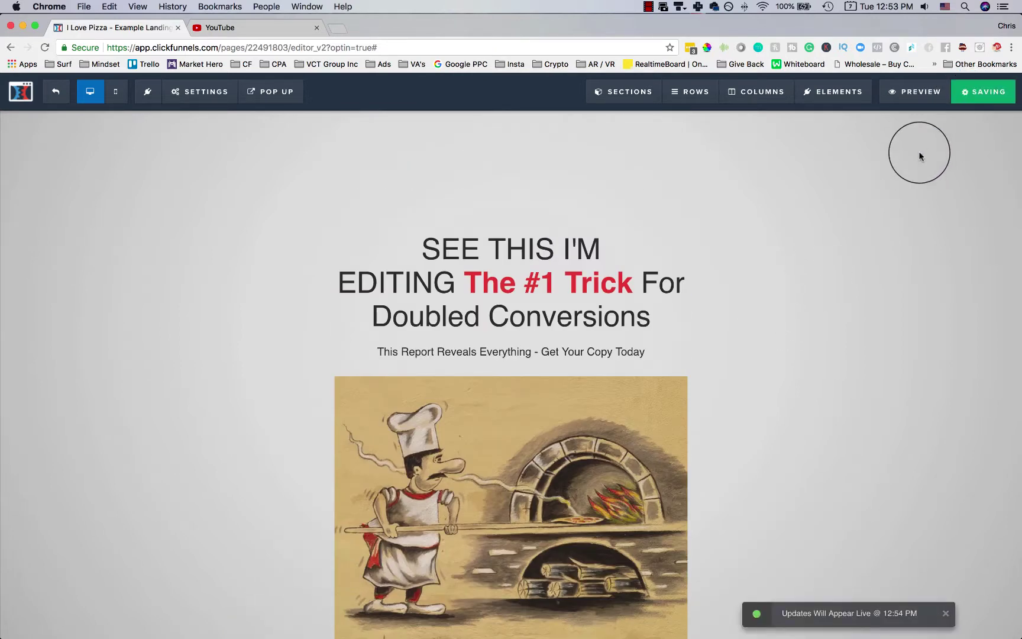
click(919, 91)
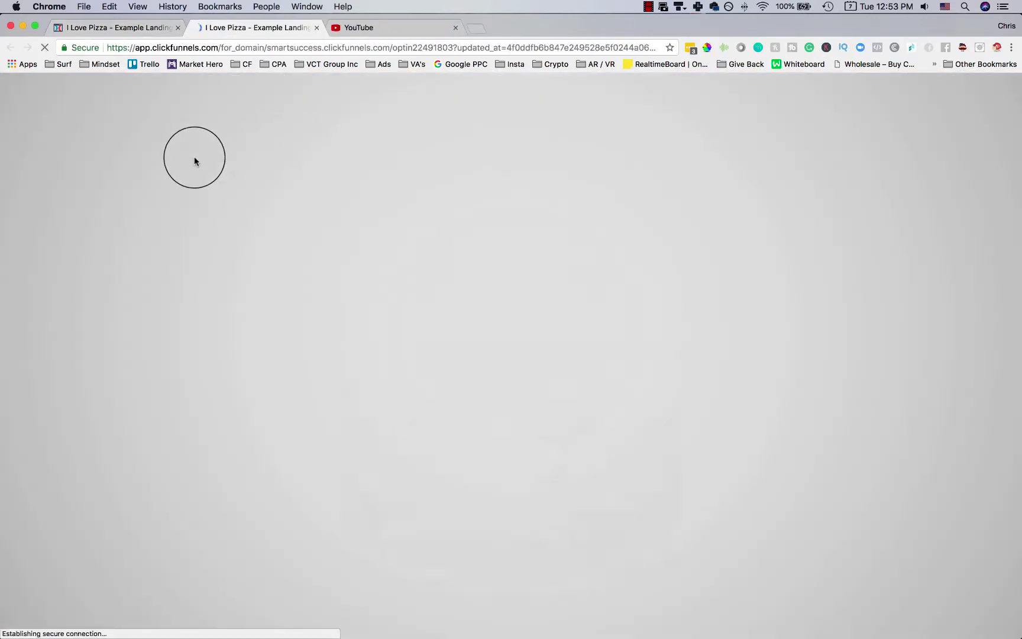
scroll(194, 160, down, 10)
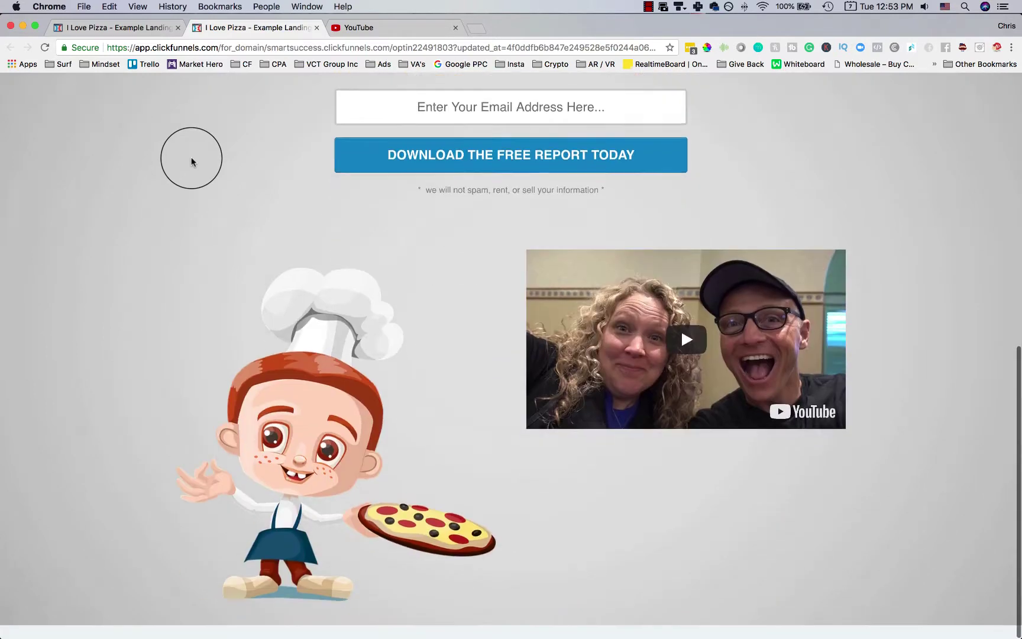
scroll(910, 349, up, 10)
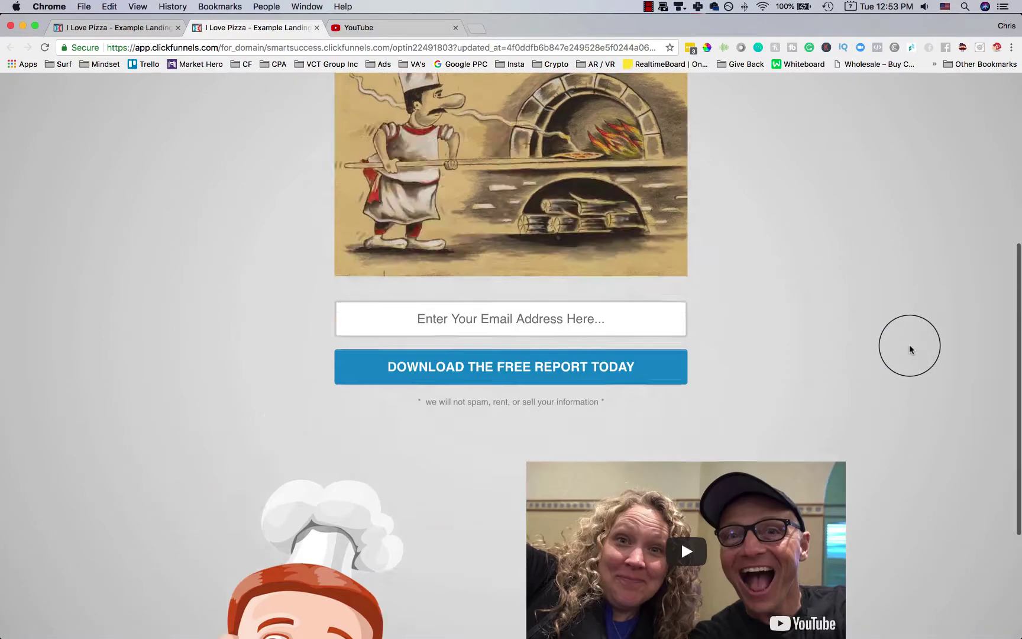
click(104, 31)
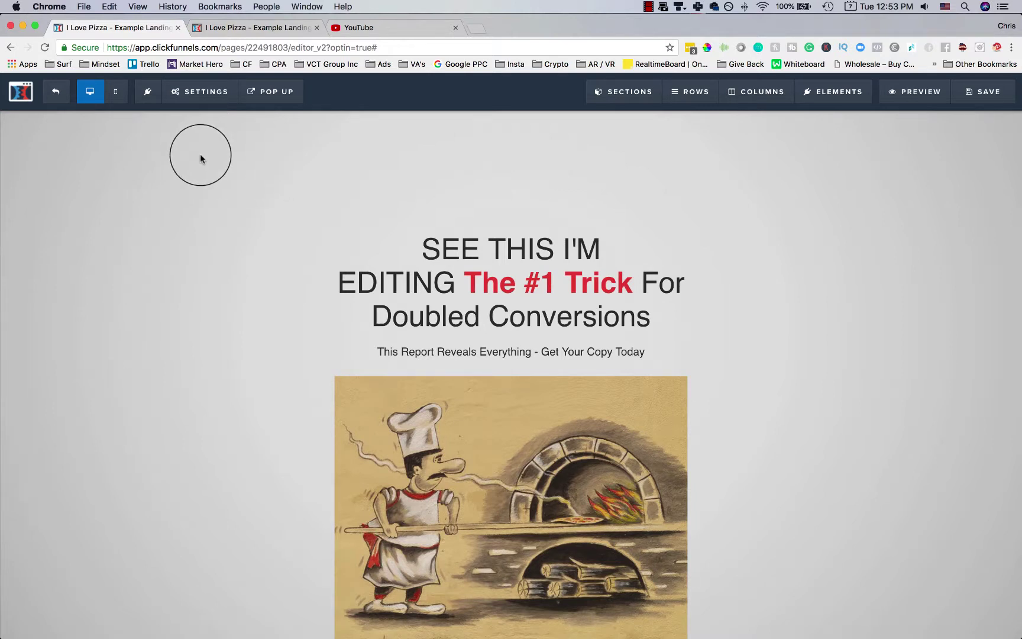
Step: Set the email integration to Market Hero with the Tag Lead action on the !abcclickfunnels list
click(196, 91)
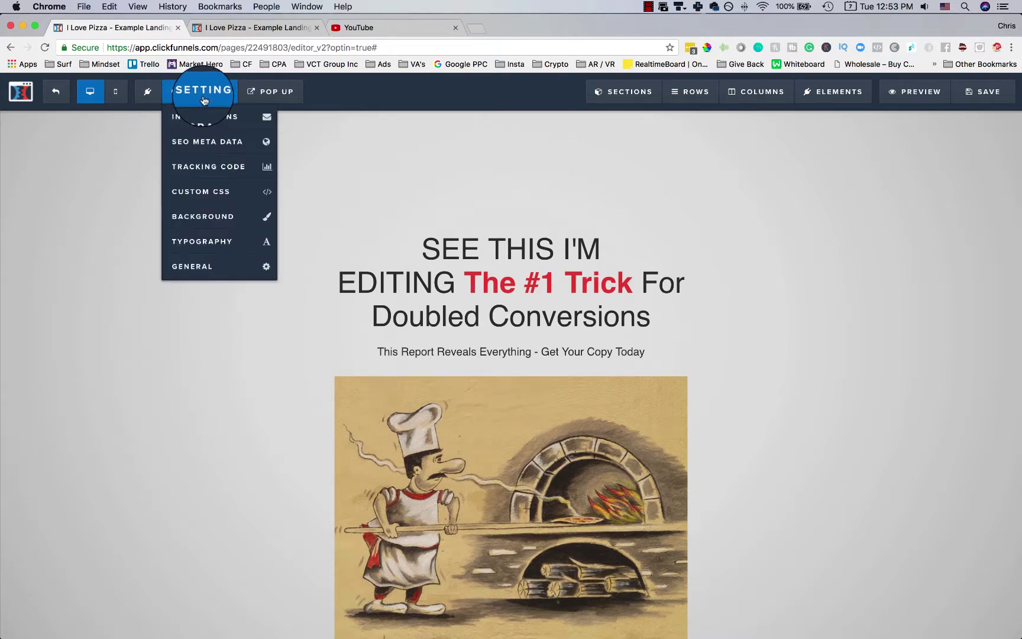
click(203, 117)
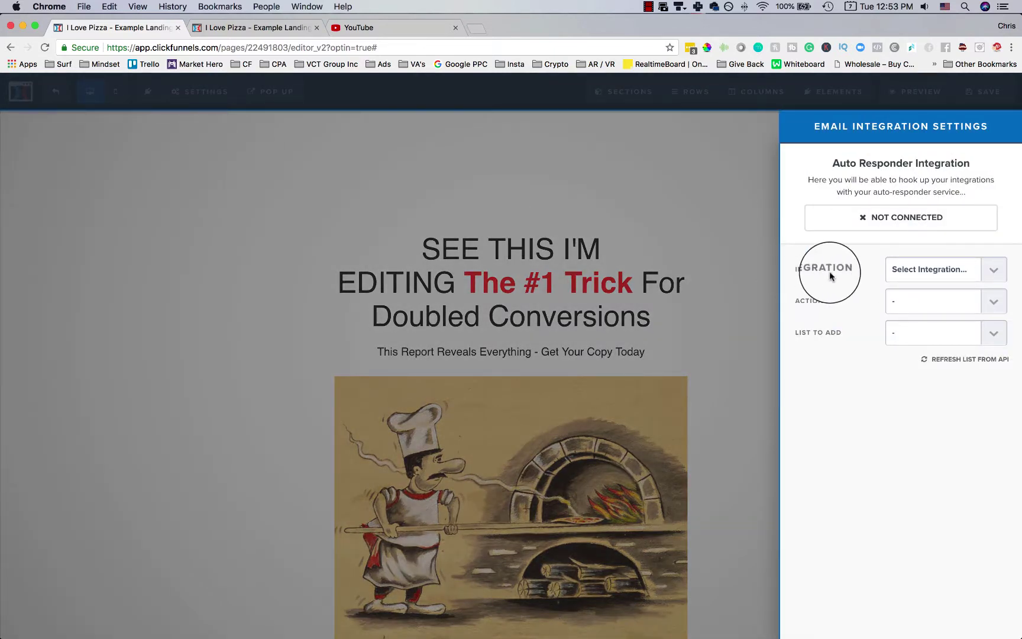
click(951, 271)
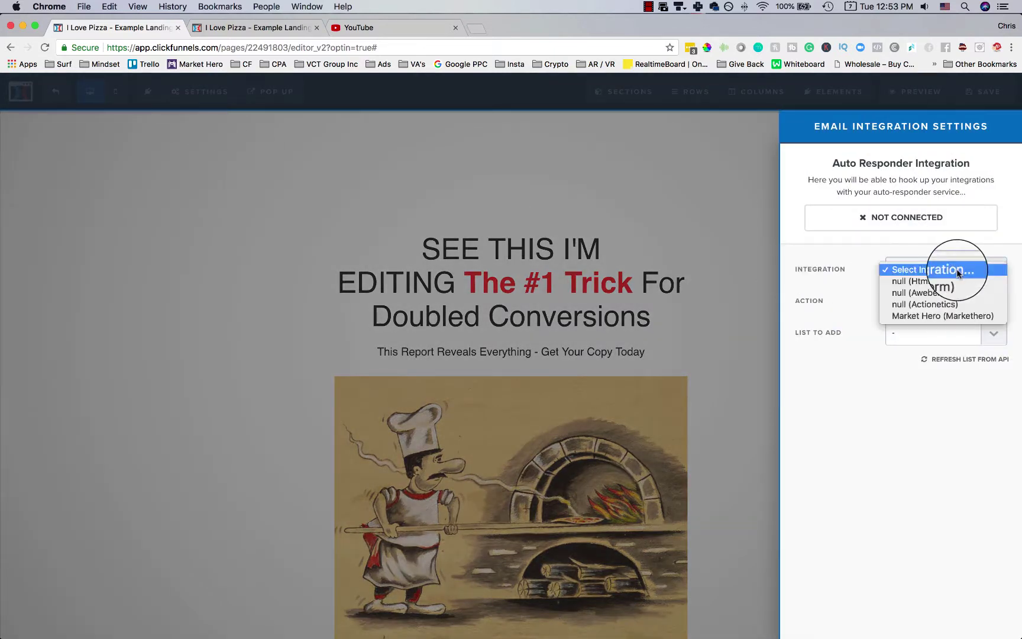
click(947, 316)
click(905, 302)
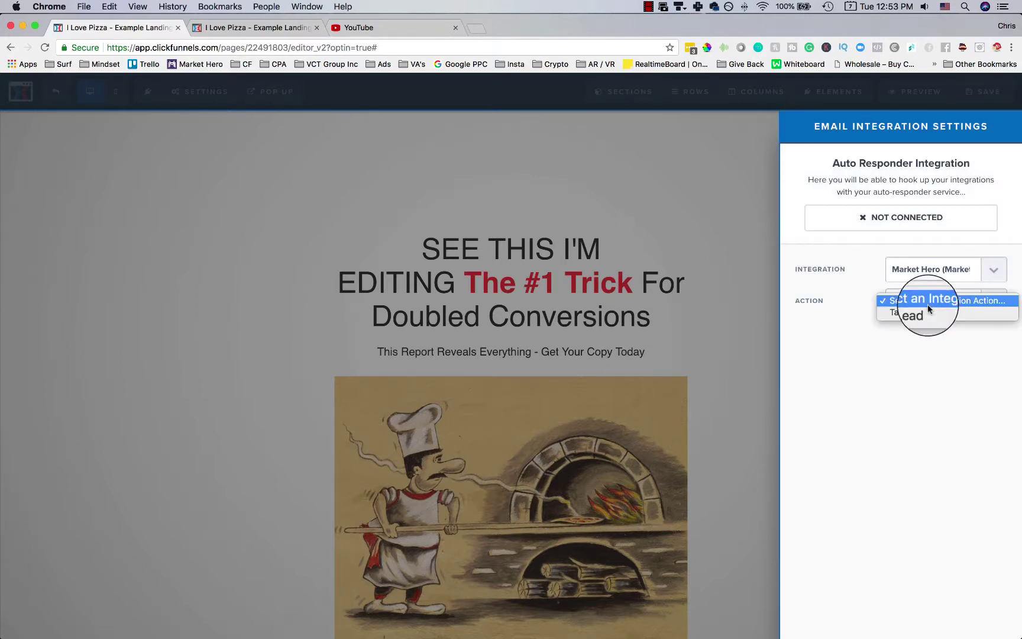
click(915, 311)
click(915, 324)
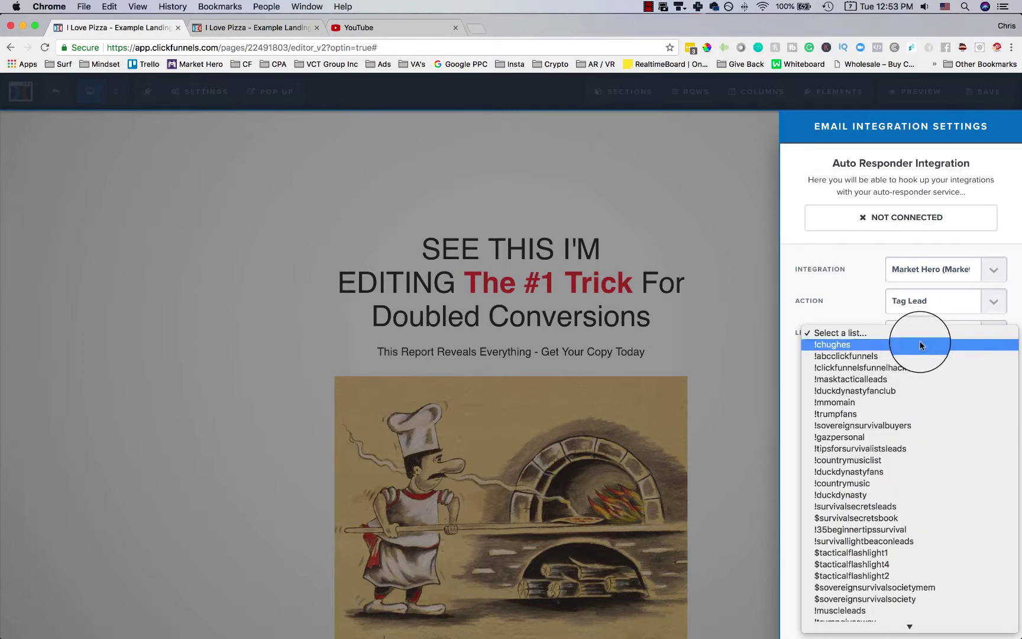
scroll(887, 389, down, 5)
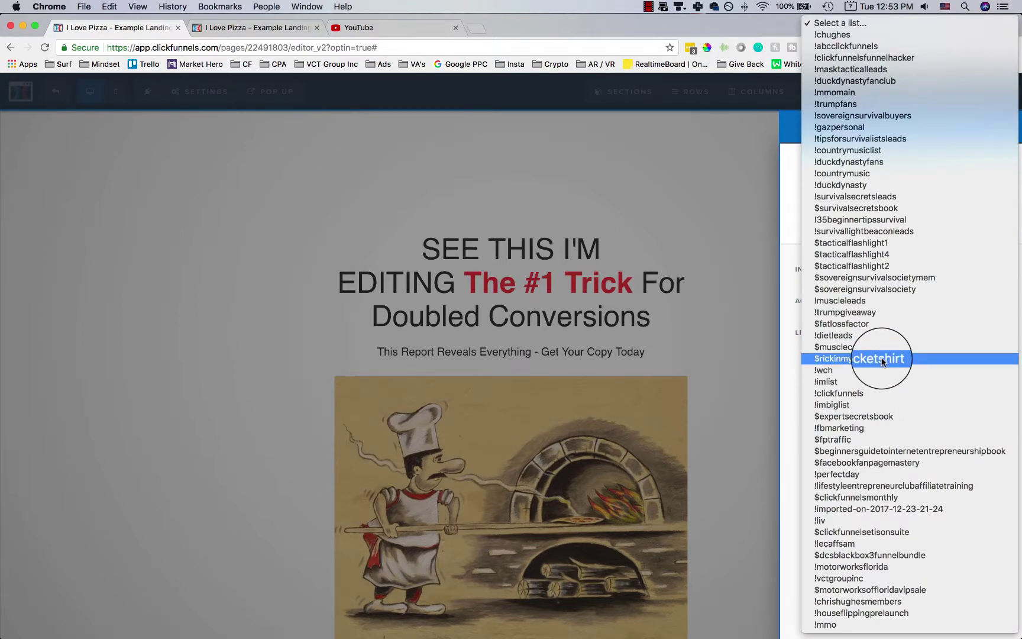
click(851, 46)
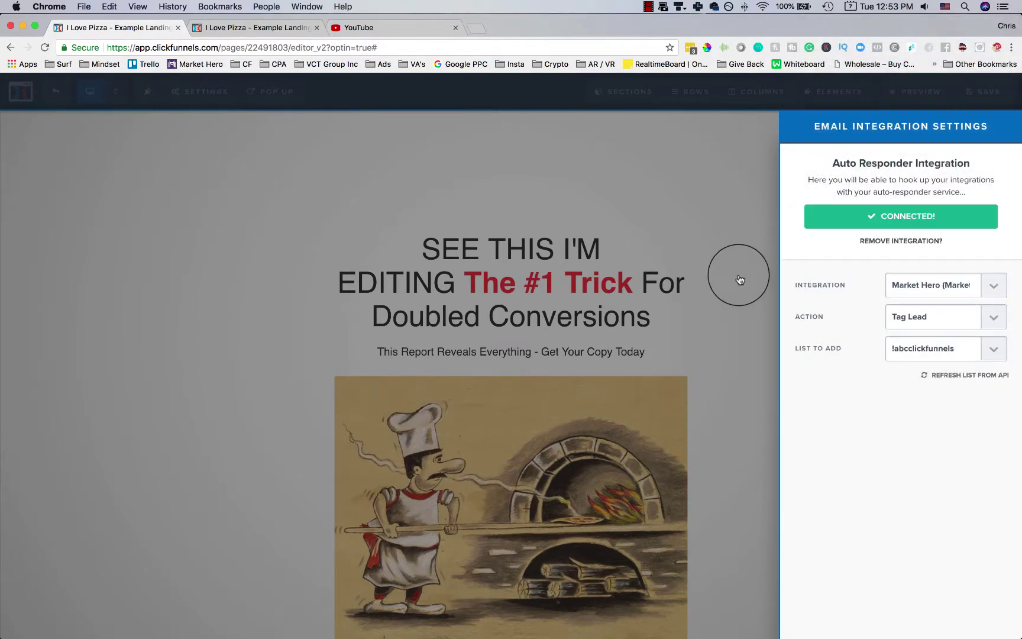
click(734, 308)
scroll(732, 303, down, 10)
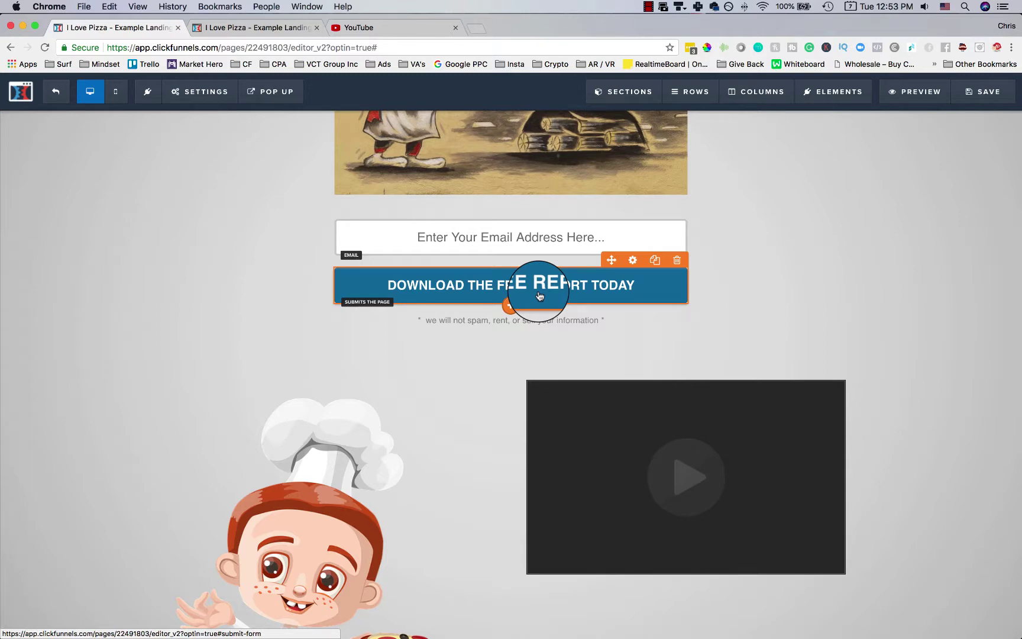
Step: Save the opt-in page and exit to the funnel's steps overview
click(984, 92)
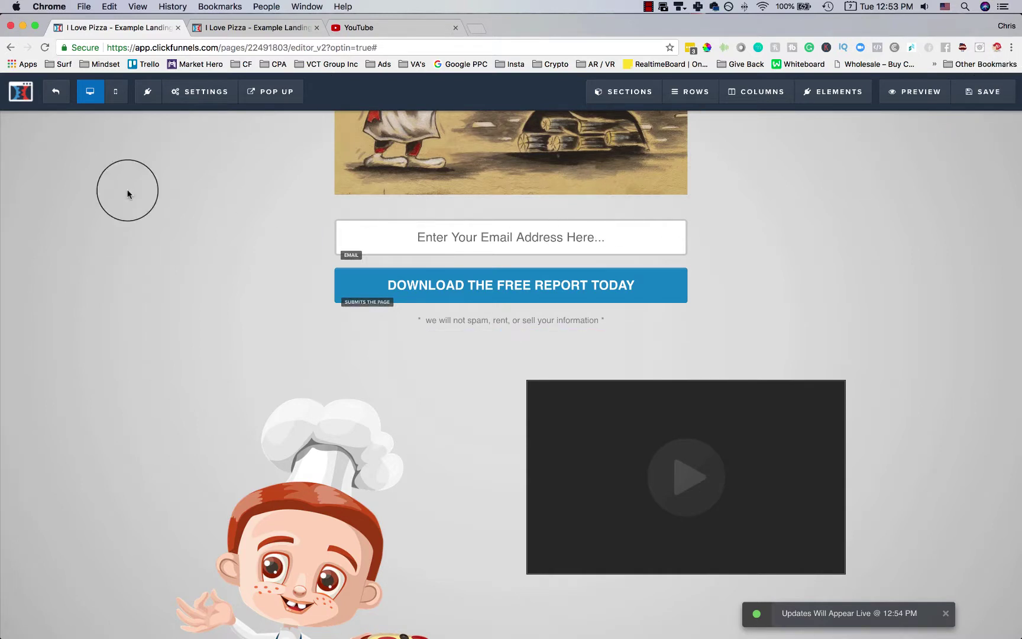
click(59, 94)
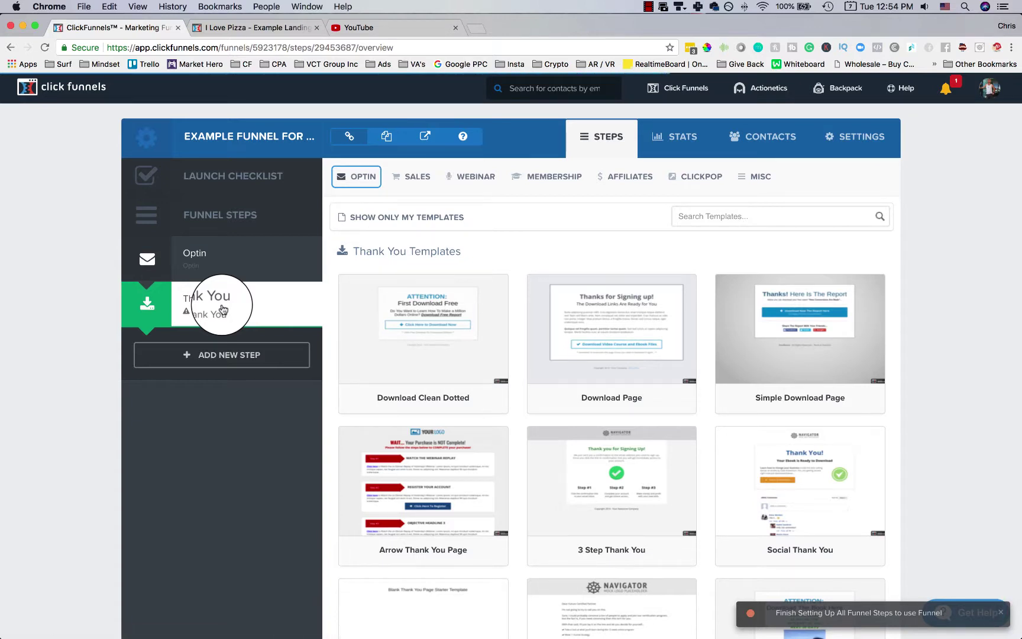
Step: Create a new funnel step named Sales Page
click(233, 358)
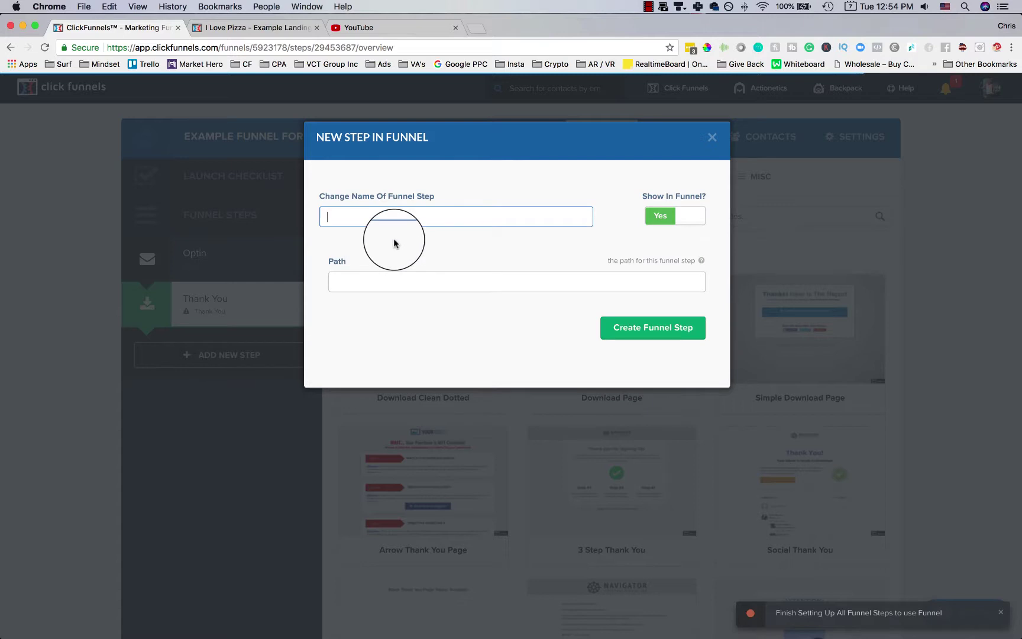
text(Sales Page)
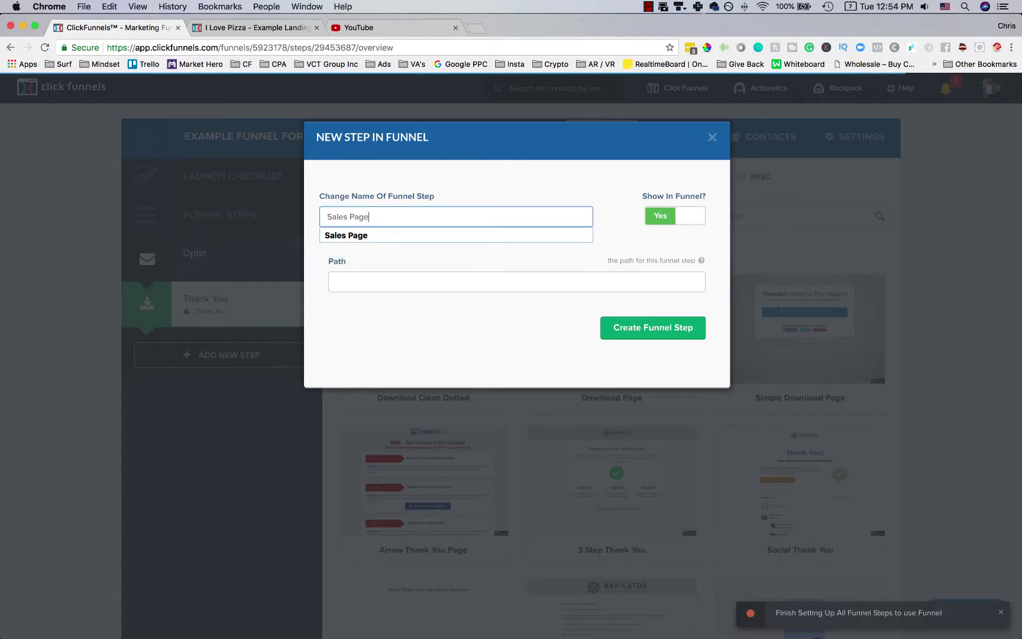
click(388, 237)
click(651, 330)
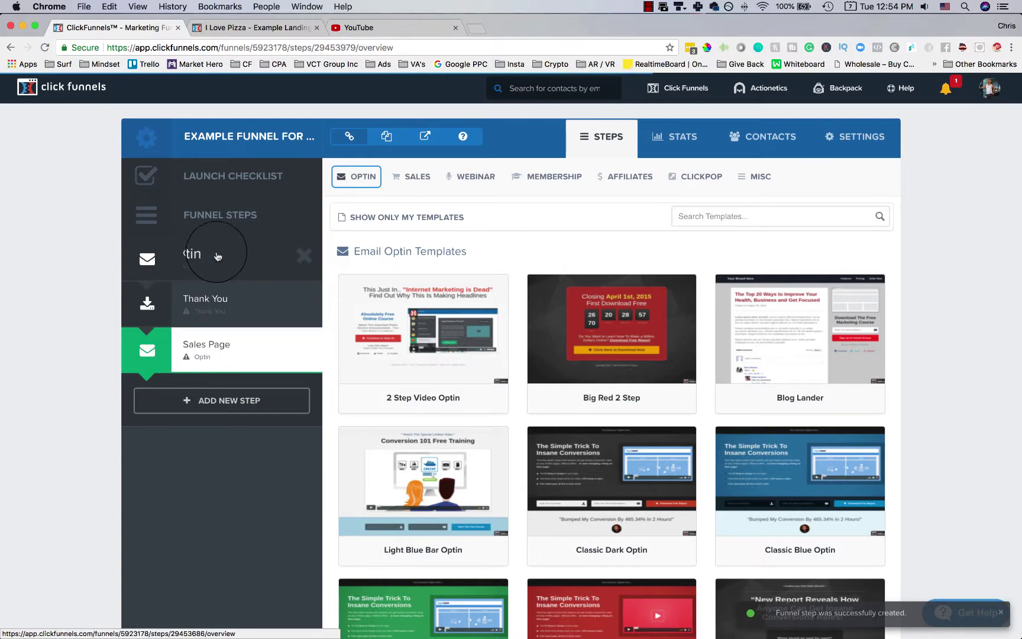
Step: Drag the Sales Page step into position between Optin and Thank You
drag(198, 238, 211, 272)
drag(216, 295, 220, 312)
drag(234, 348, 155, 303)
drag(236, 260, 204, 254)
drag(219, 303, 206, 312)
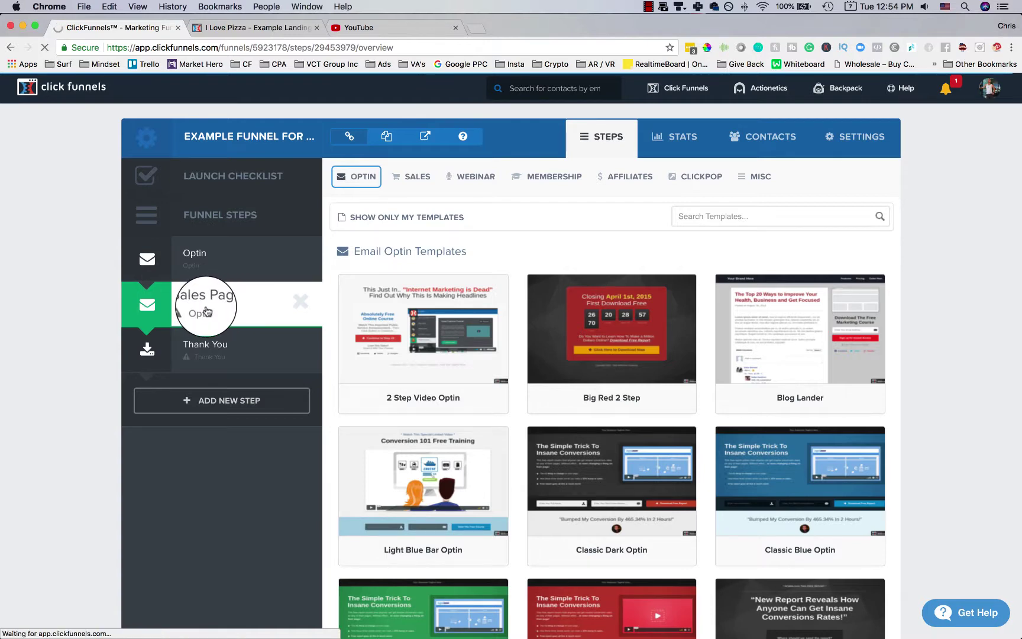
scroll(207, 312, down, 1)
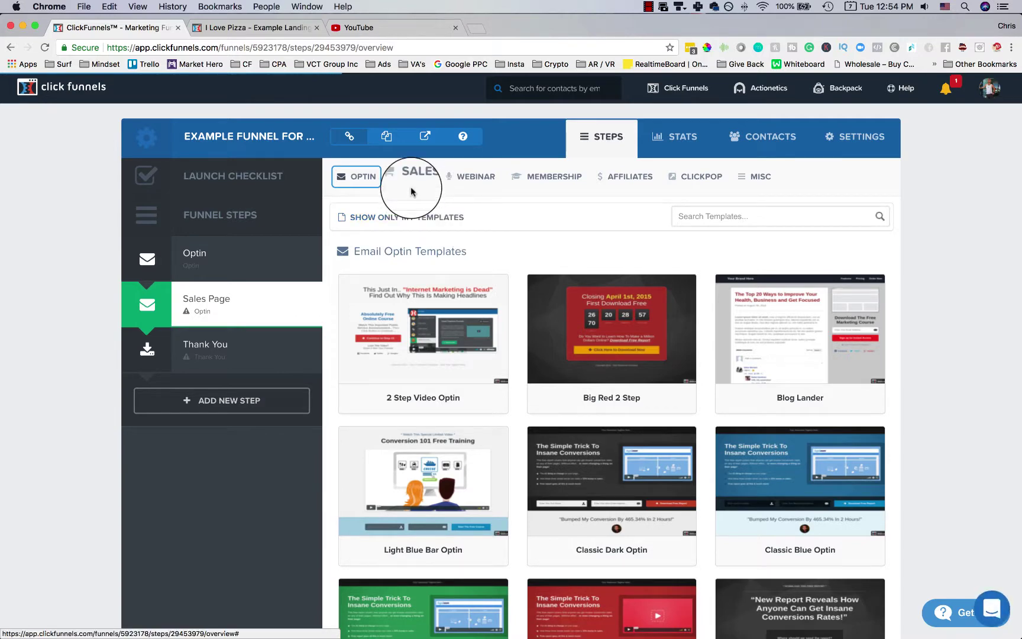
Step: Browse the Sales Page templates in the SALES category
click(417, 177)
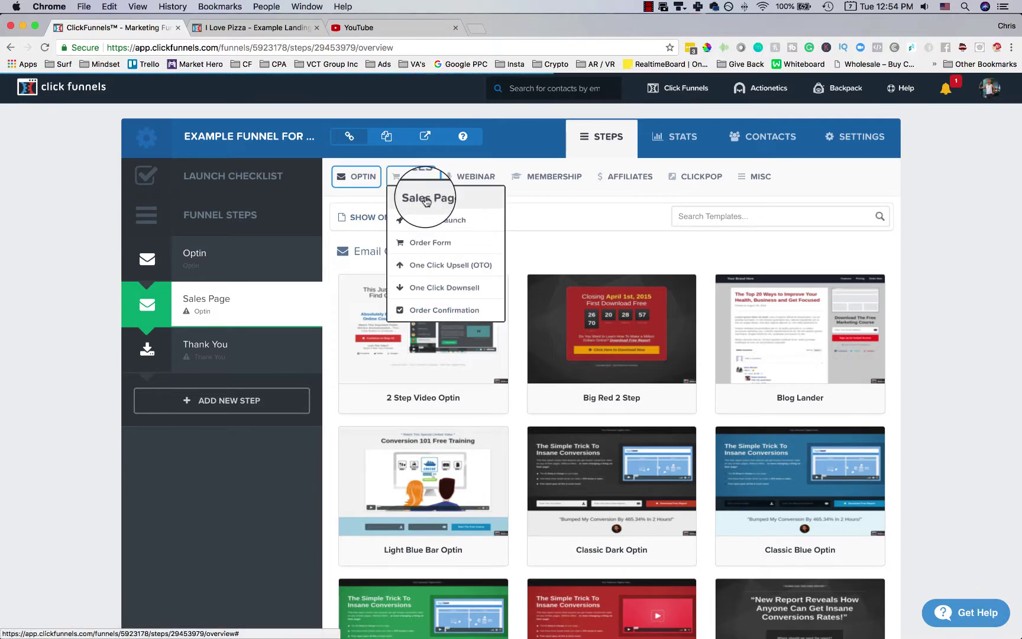
click(426, 199)
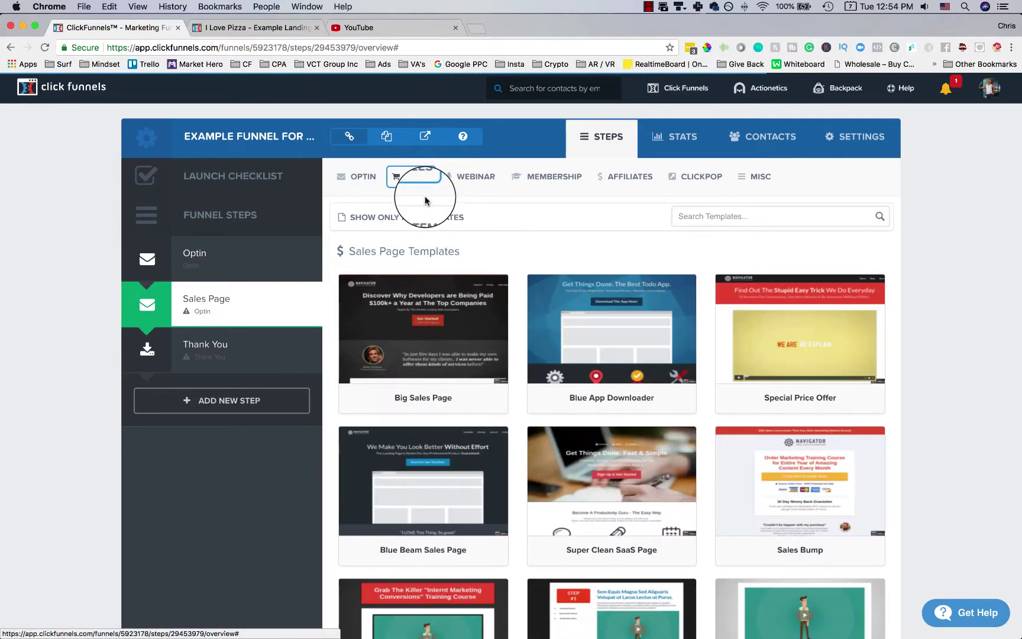
scroll(807, 220, down, 1)
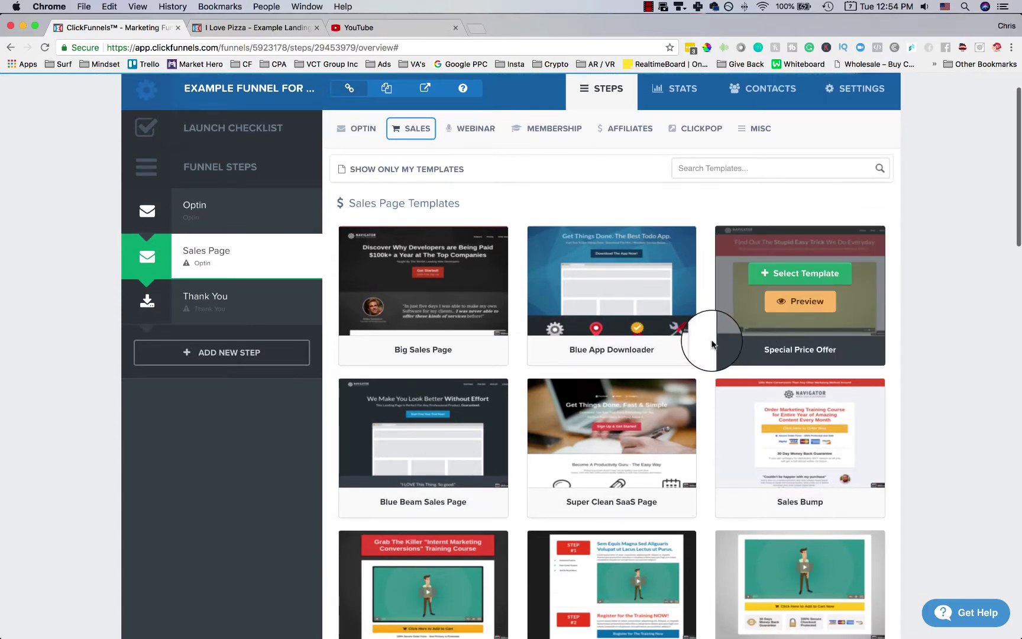
scroll(700, 312, down, 12)
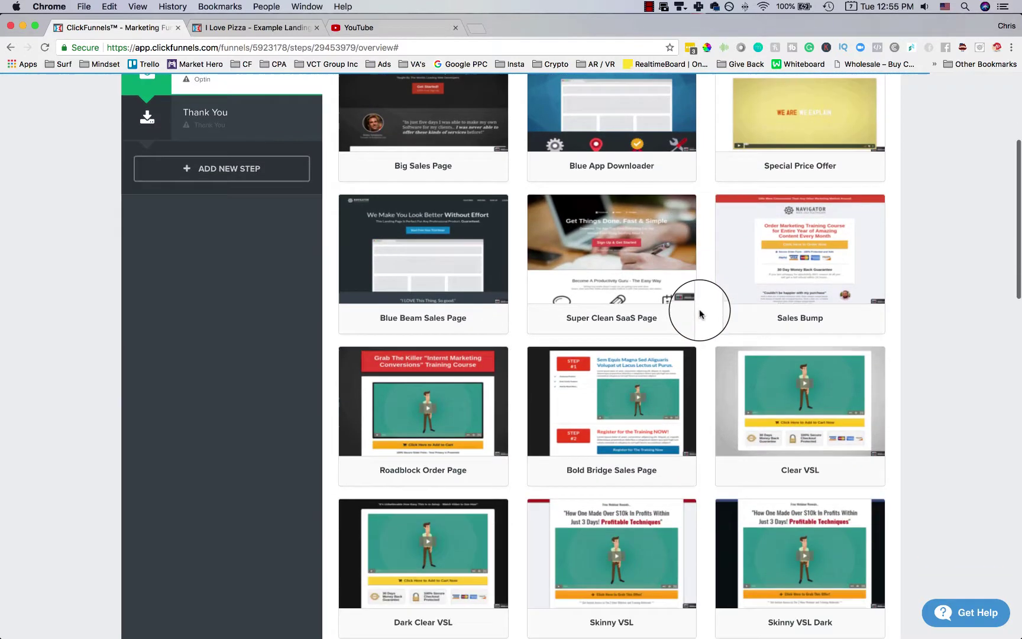
scroll(702, 250, down, 10)
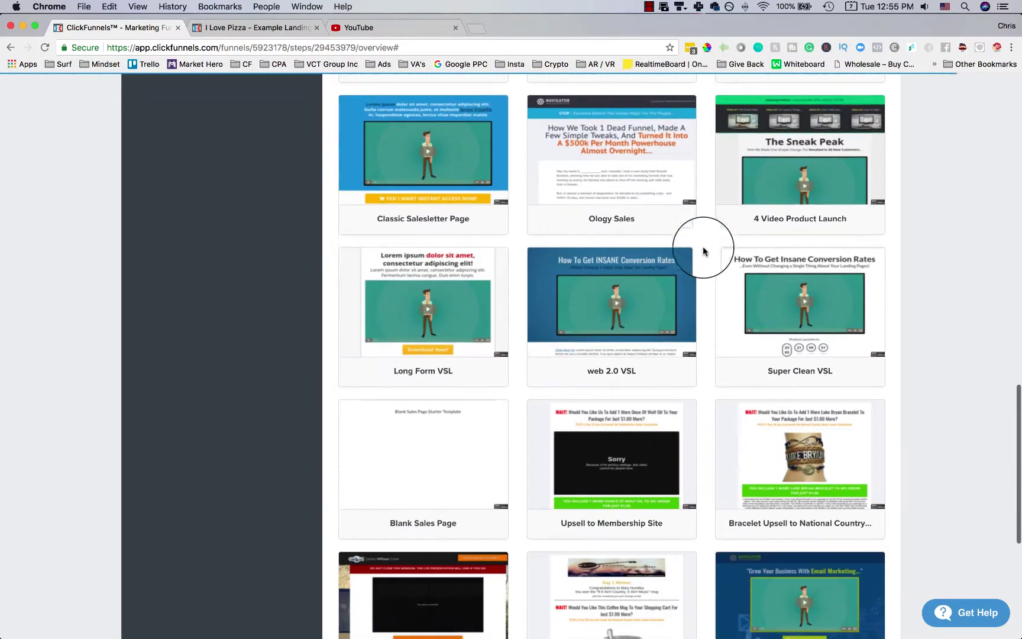
scroll(702, 251, up, 6)
scroll(703, 251, up, 15)
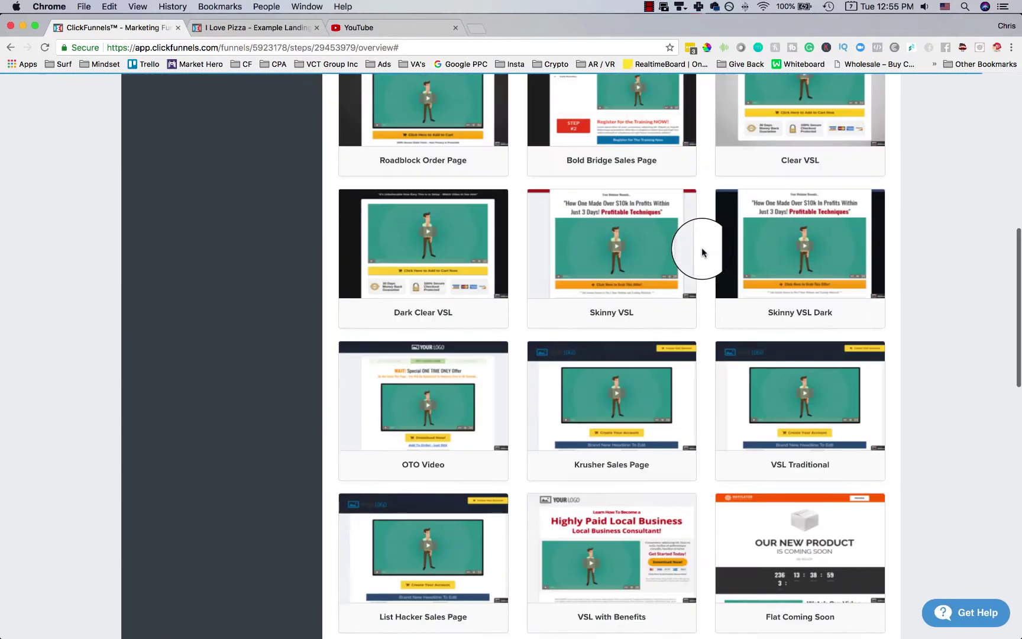
scroll(701, 253, down, 3)
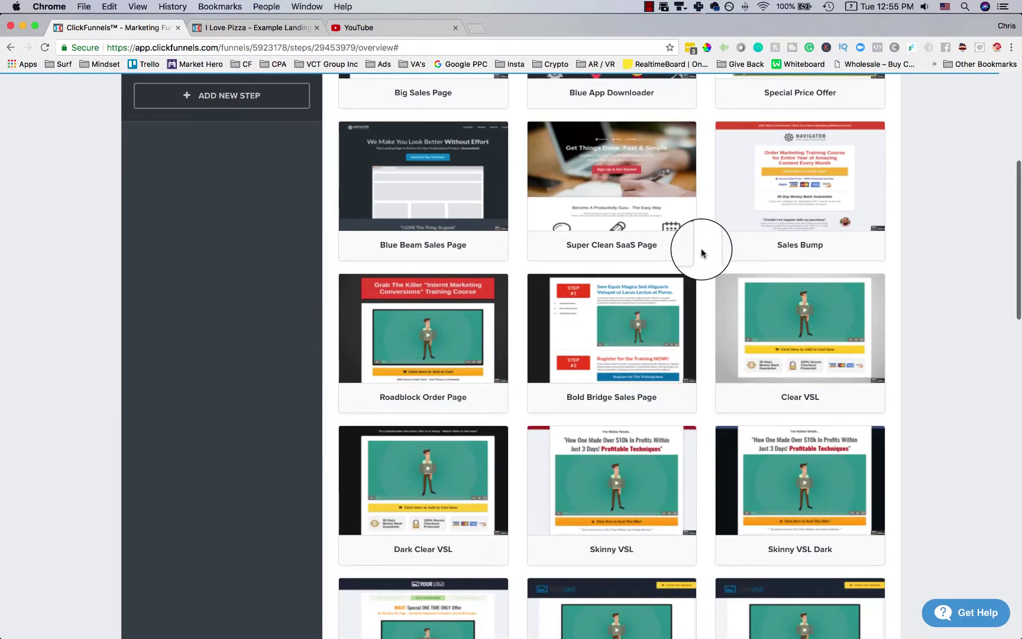
scroll(703, 252, down, 3)
Step: Preview the Skinny VSL template, then select it for the Sales Page step
mouse_move(616, 301)
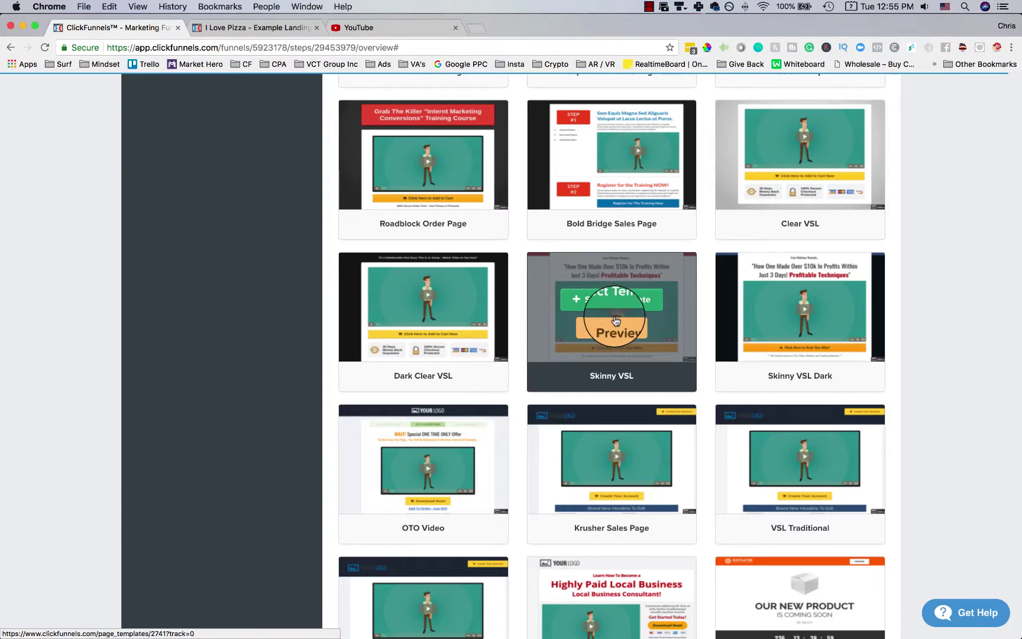
click(612, 327)
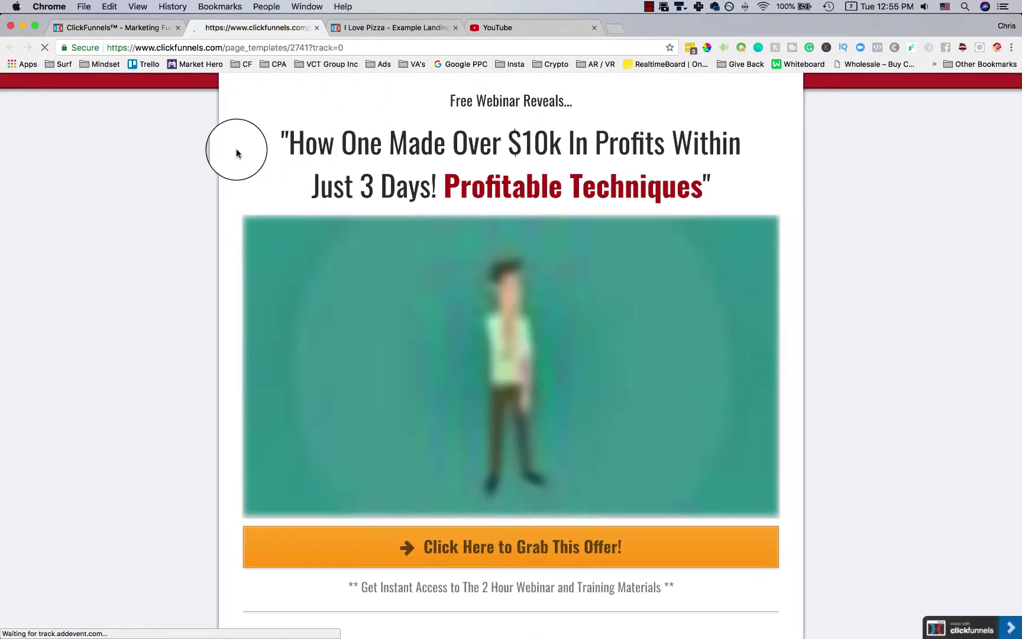
click(317, 28)
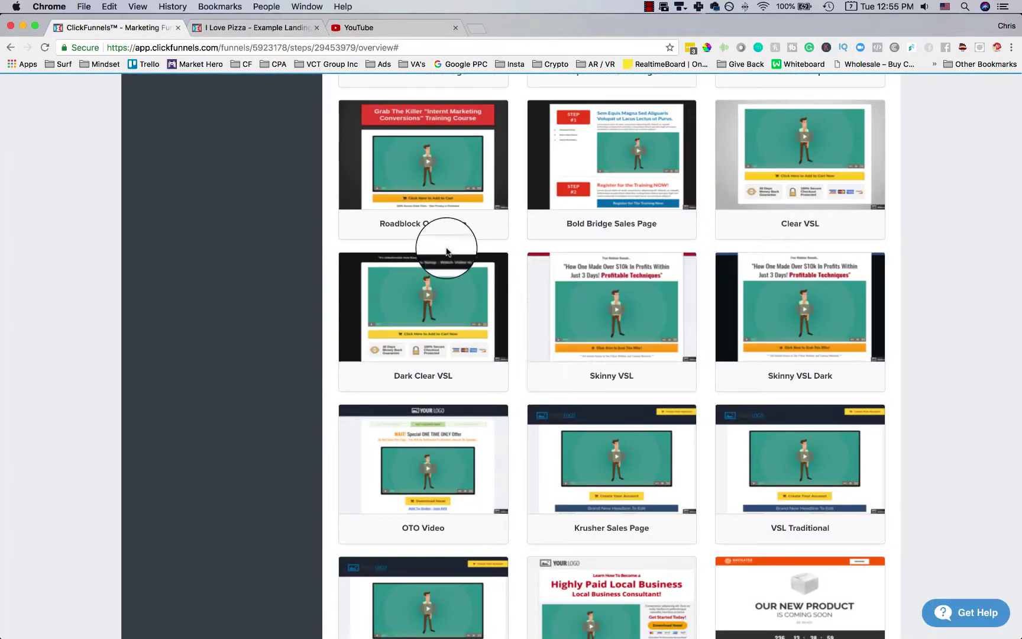
click(629, 300)
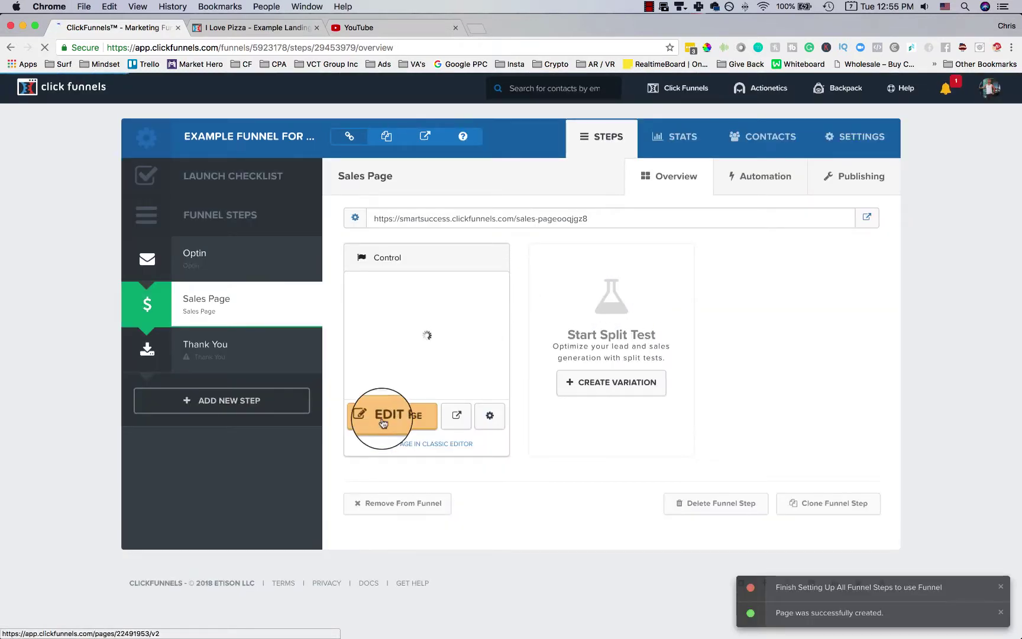
Step: In the sales page editor, replace 'Made' in the headline with 'Pizza Got' and save
click(396, 417)
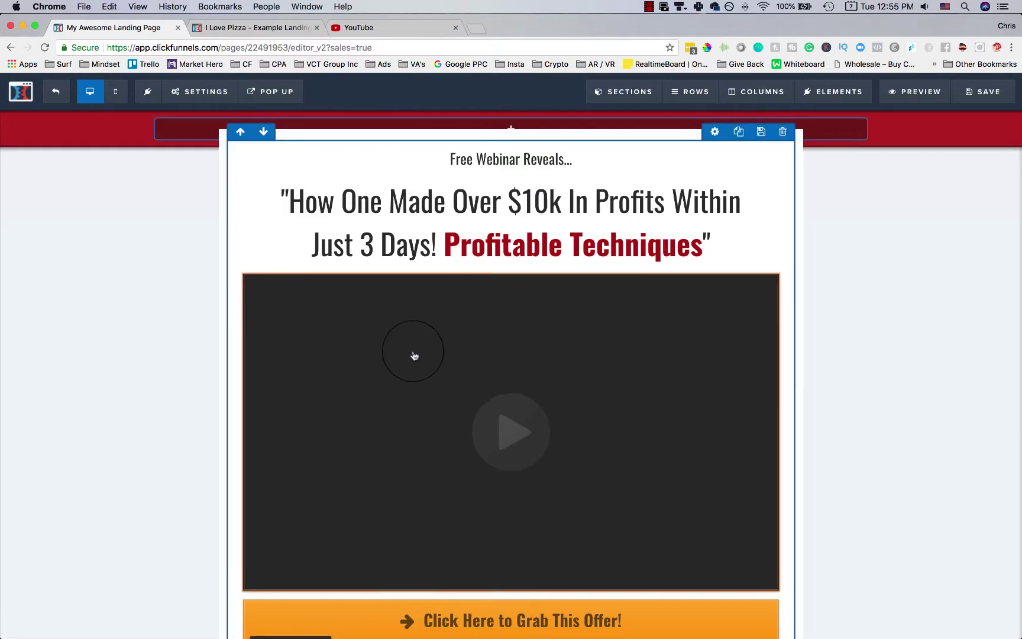
scroll(247, 370, down, 1)
scroll(507, 344, up, 1)
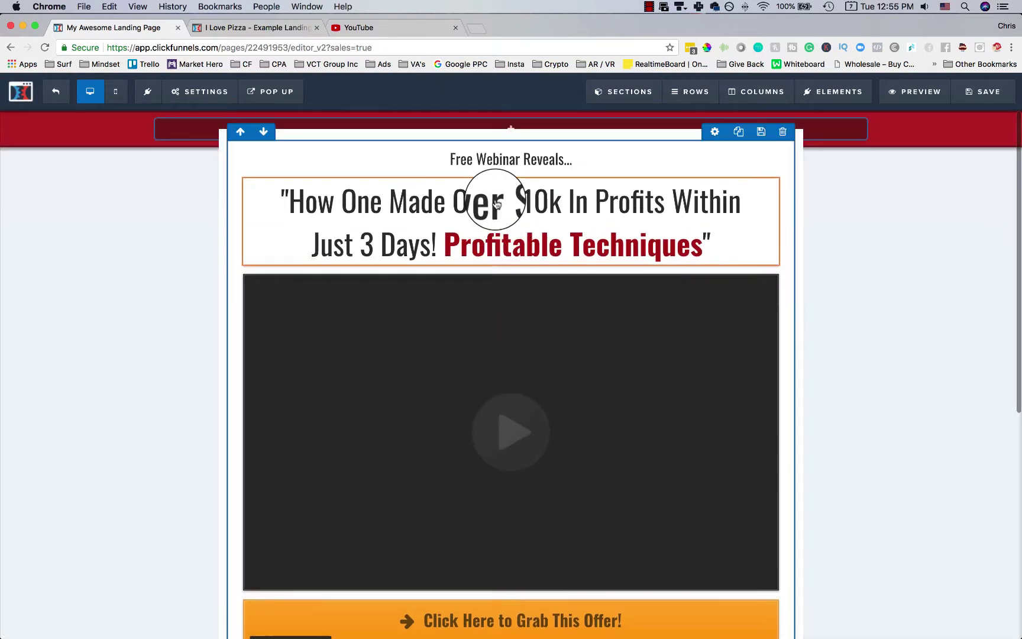
click(412, 204)
double_click(410, 204)
text(Pizza Got)
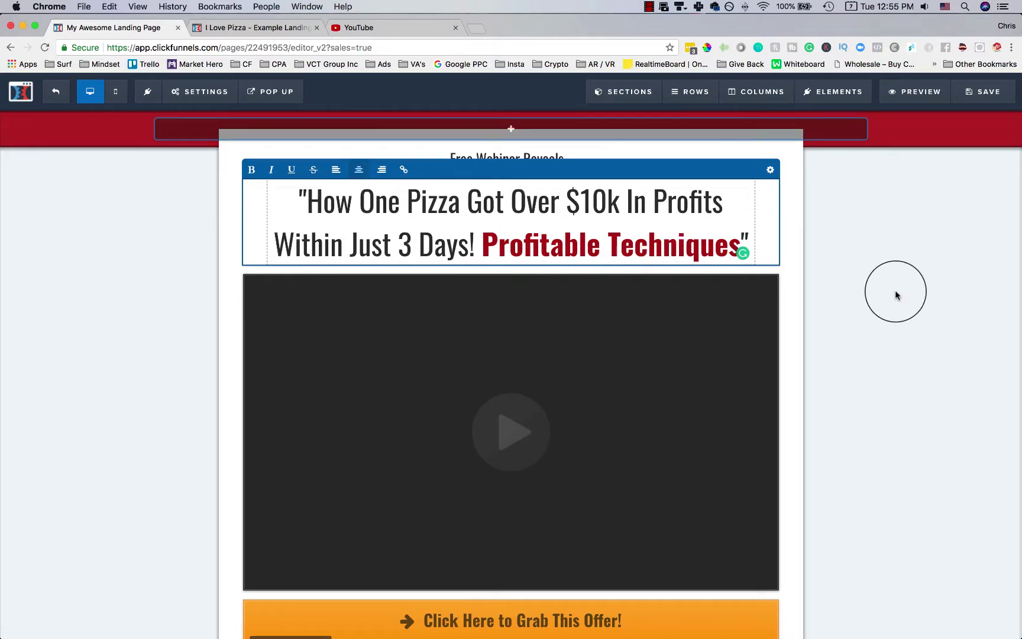
click(875, 295)
scroll(859, 309, down, 1)
scroll(859, 308, down, 1)
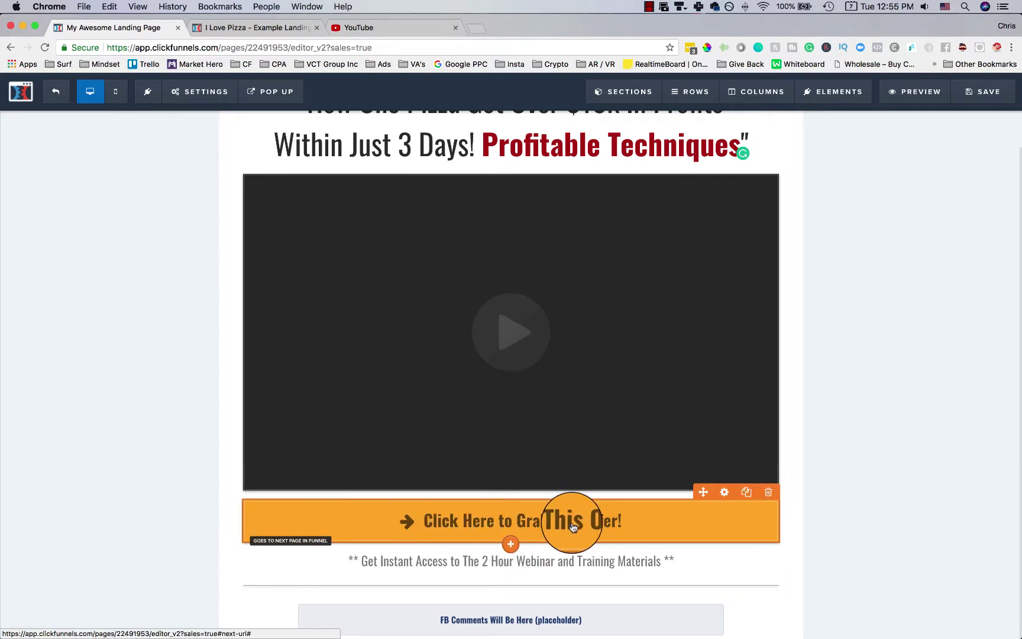
click(980, 92)
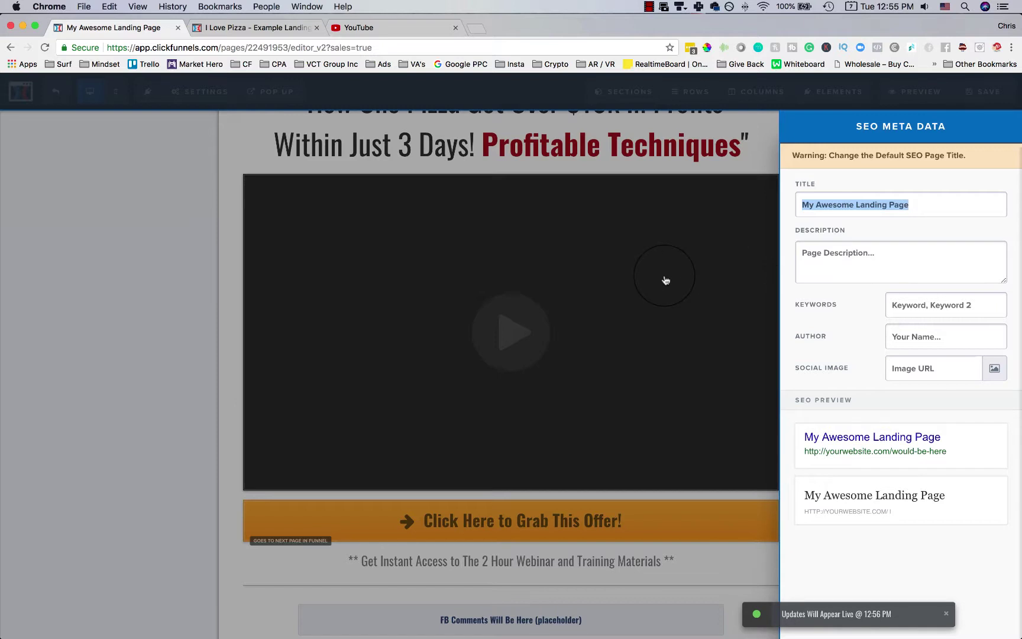
Step: Set the SEO title to 'TY Upsell', save, and preview the live sales page
text(TY Upsell)
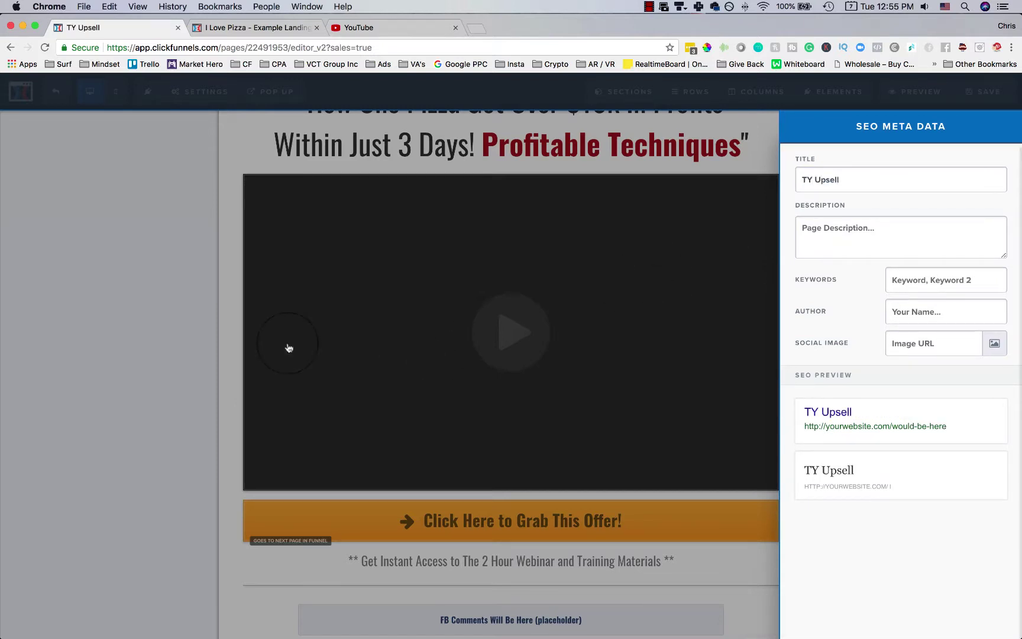
click(115, 327)
click(983, 92)
click(899, 92)
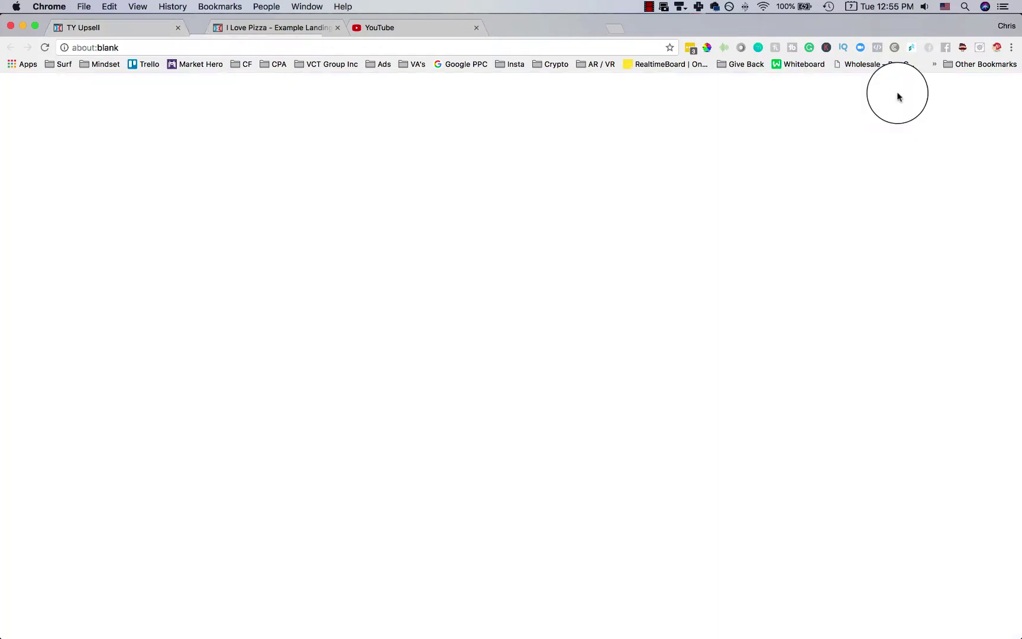
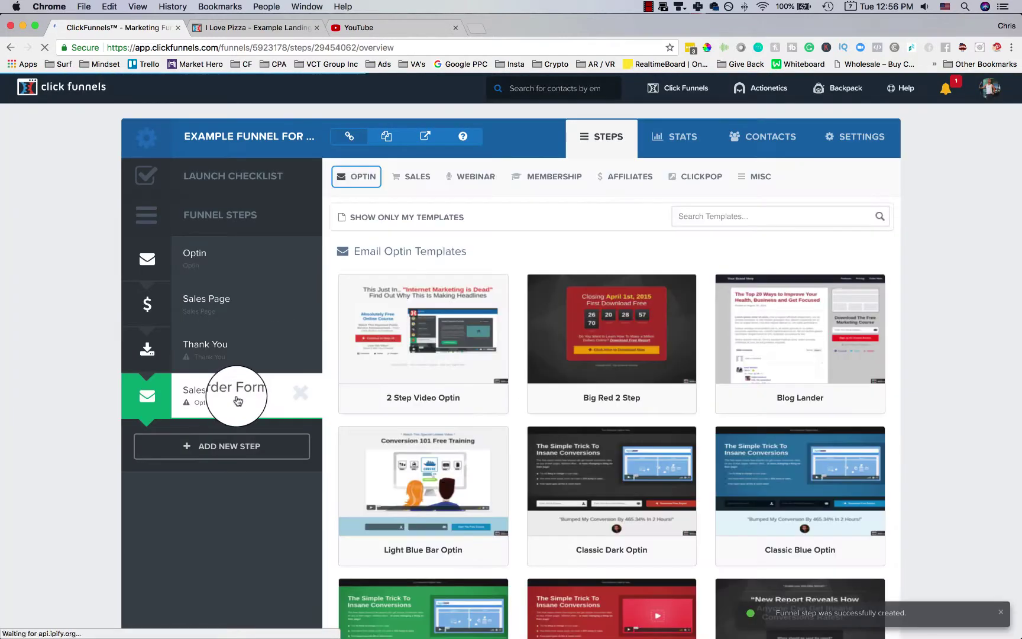
Step: Move Sales Order Form above Thank You and build its page from the Order Page v1 template
drag(229, 393, 220, 348)
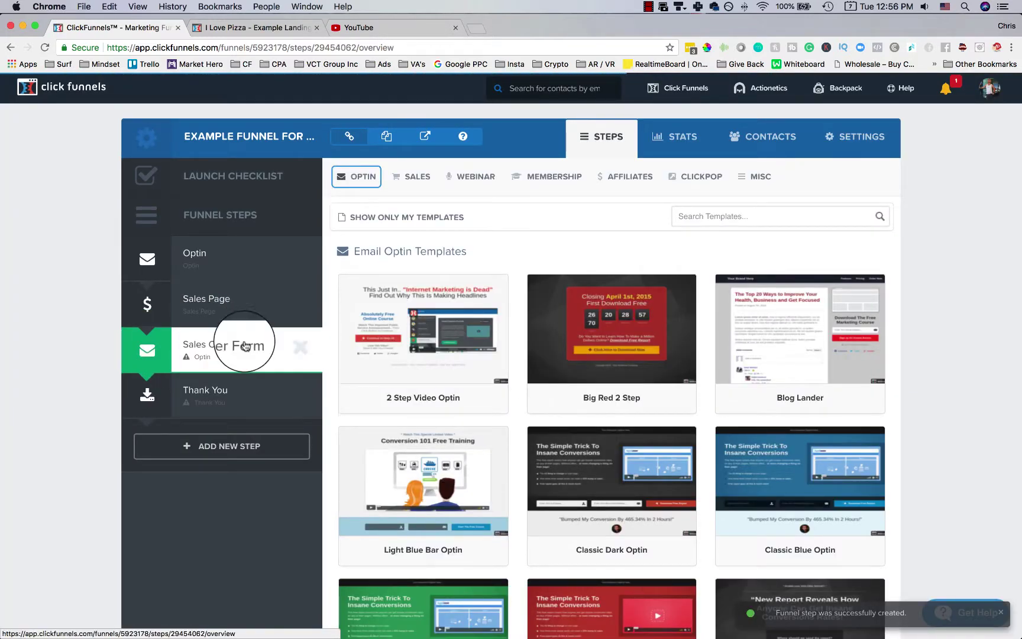
mouse_move(416, 181)
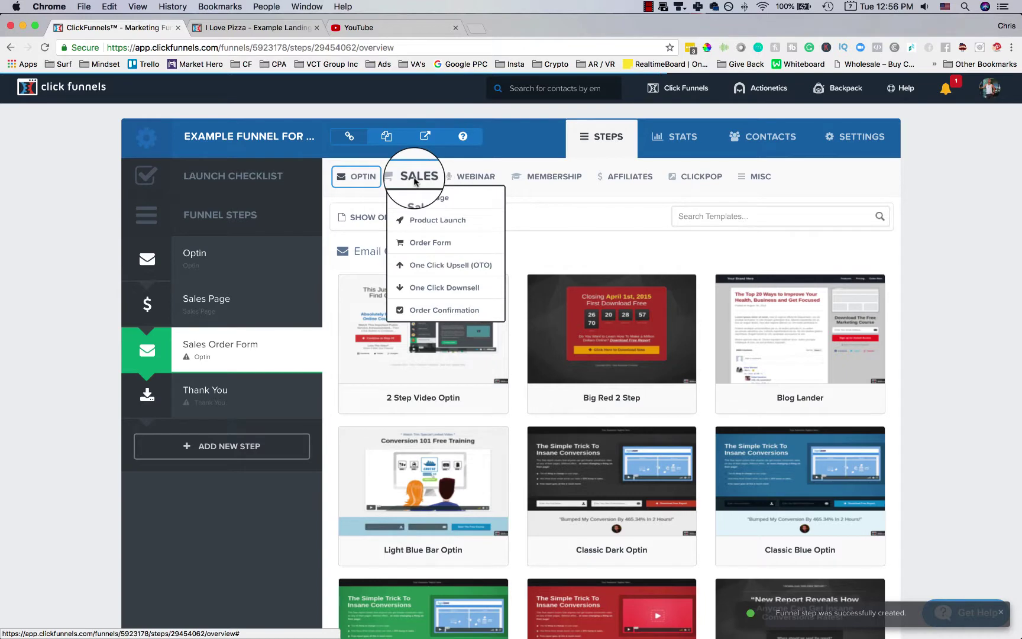
click(427, 242)
scroll(474, 245, down, 1)
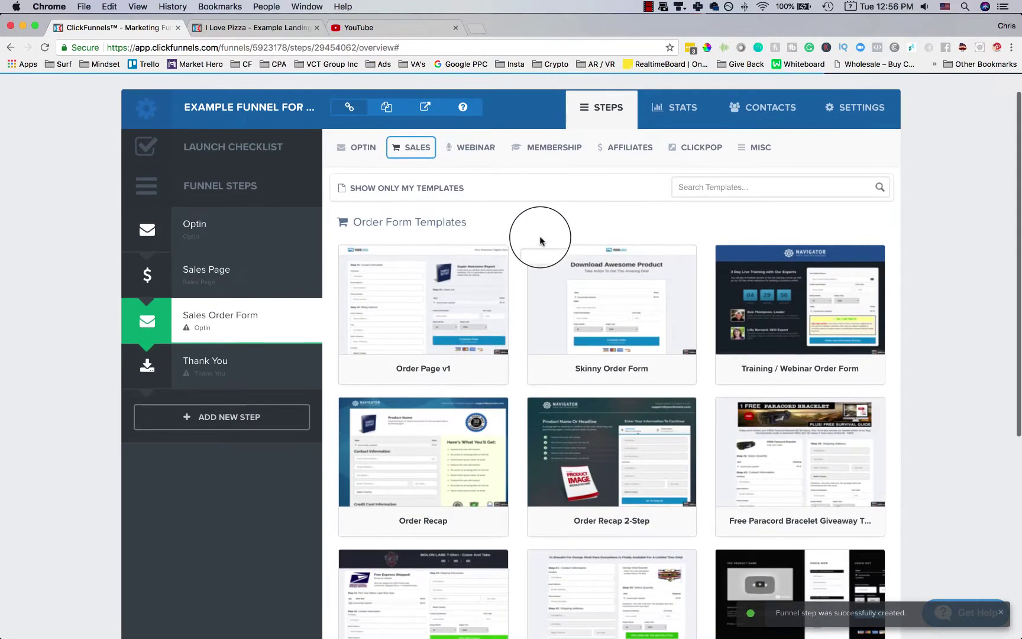
click(422, 296)
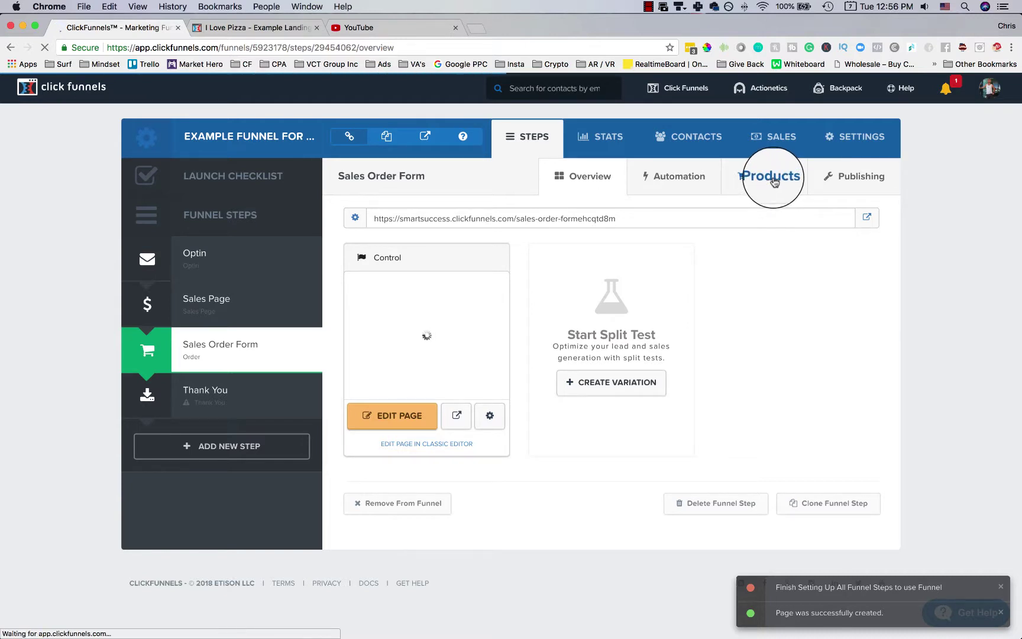
Step: Add a product named 1 Large Pizza, billed through the existing Stripe account, and enter its amount
click(772, 176)
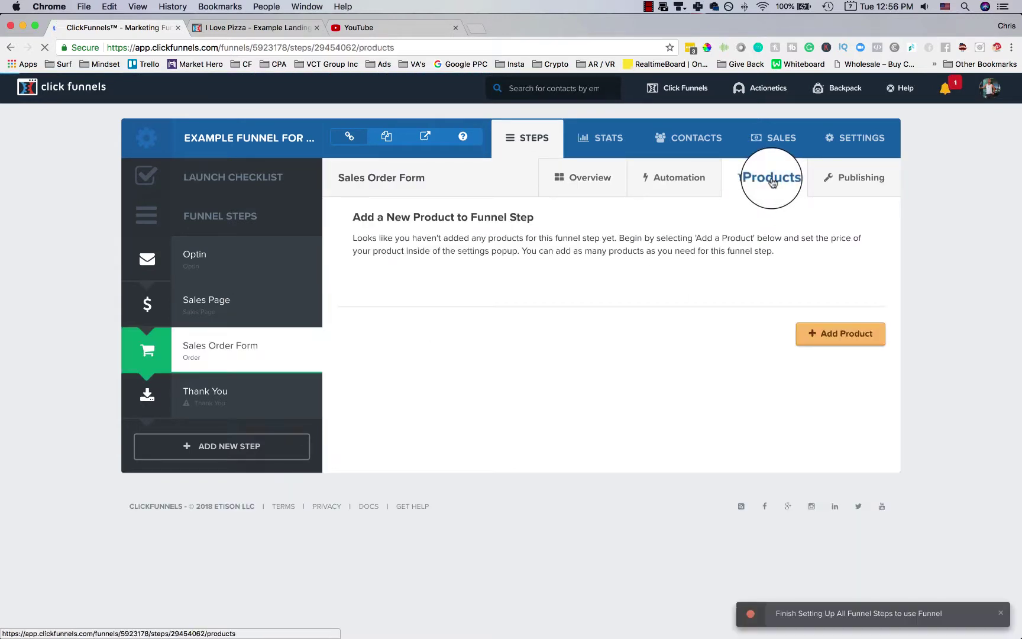
click(849, 335)
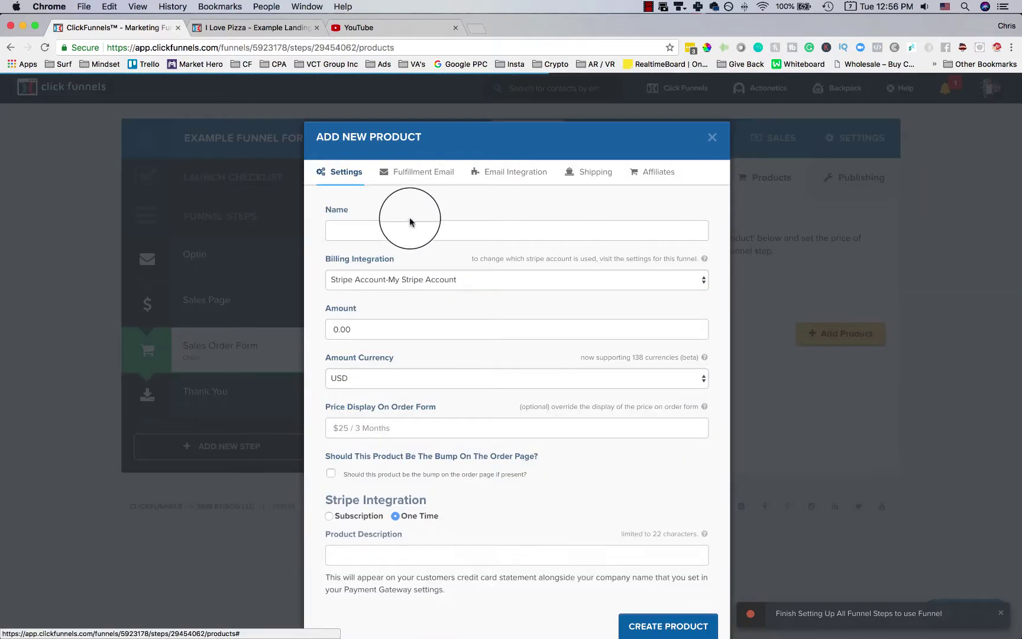
click(375, 233)
text(1 Large Pizza)
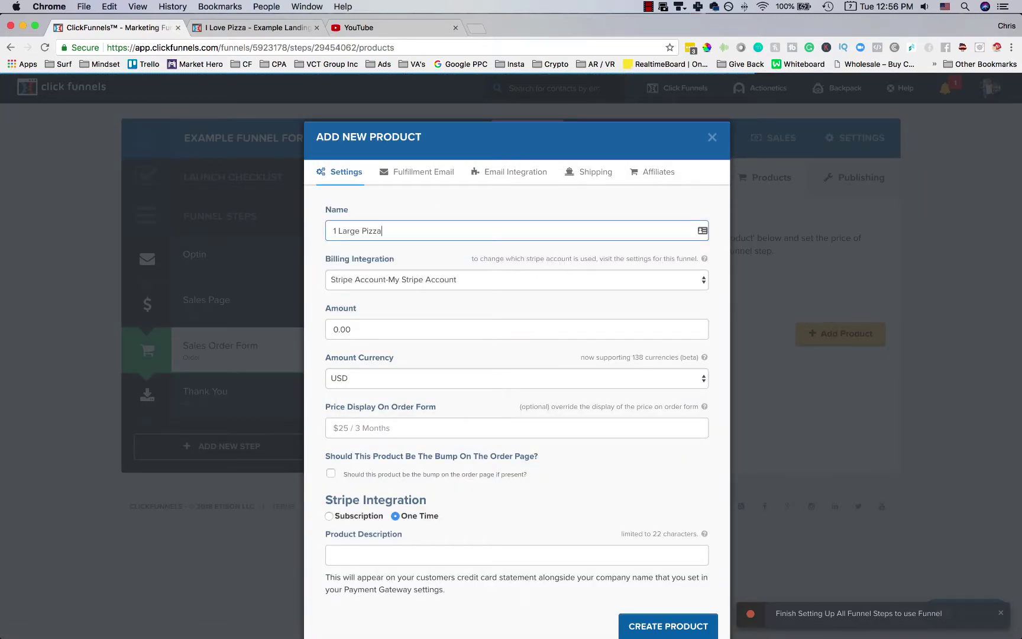
click(452, 260)
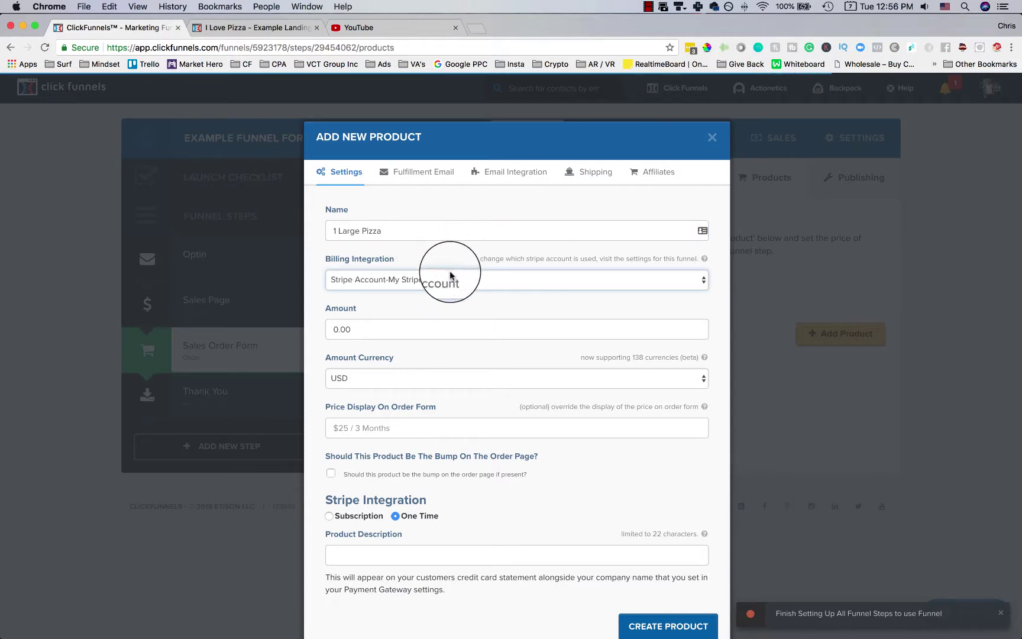
click(449, 272)
click(417, 297)
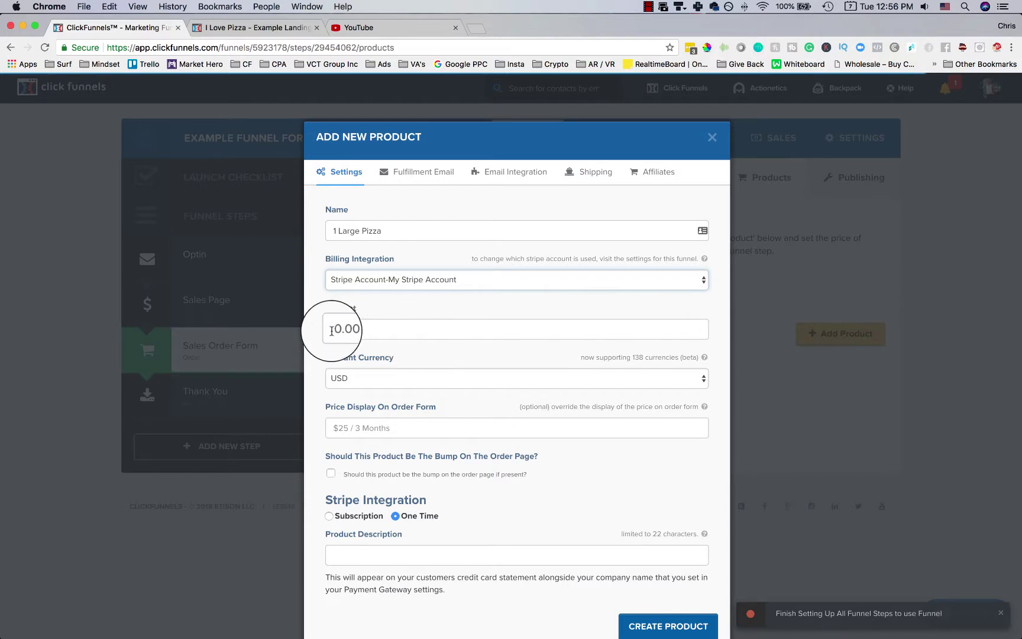
drag(335, 329, 327, 329)
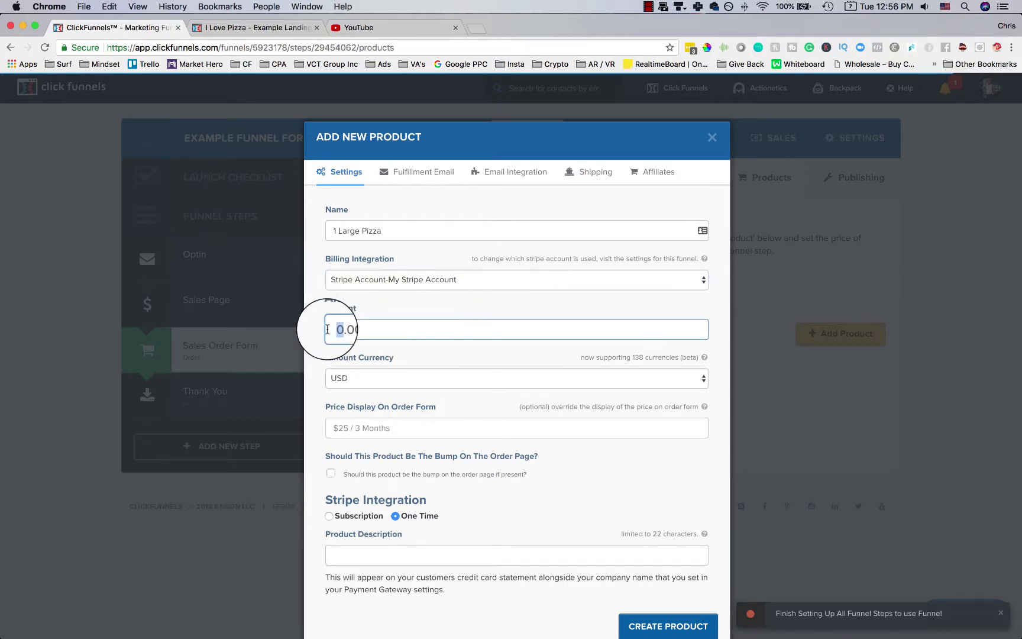
text(19.)
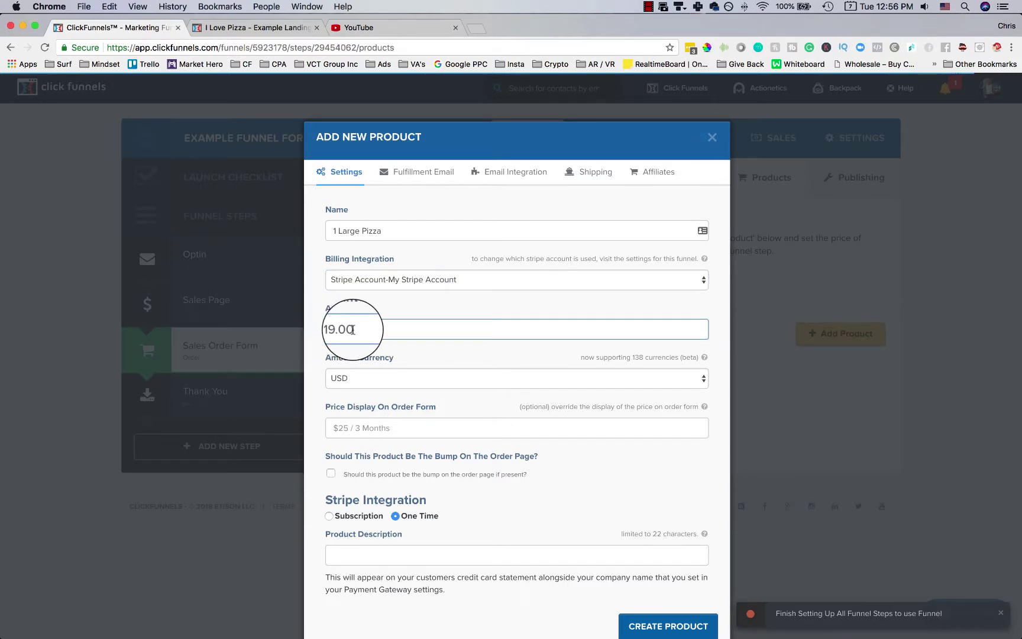
drag(342, 329, 383, 329)
text(97)
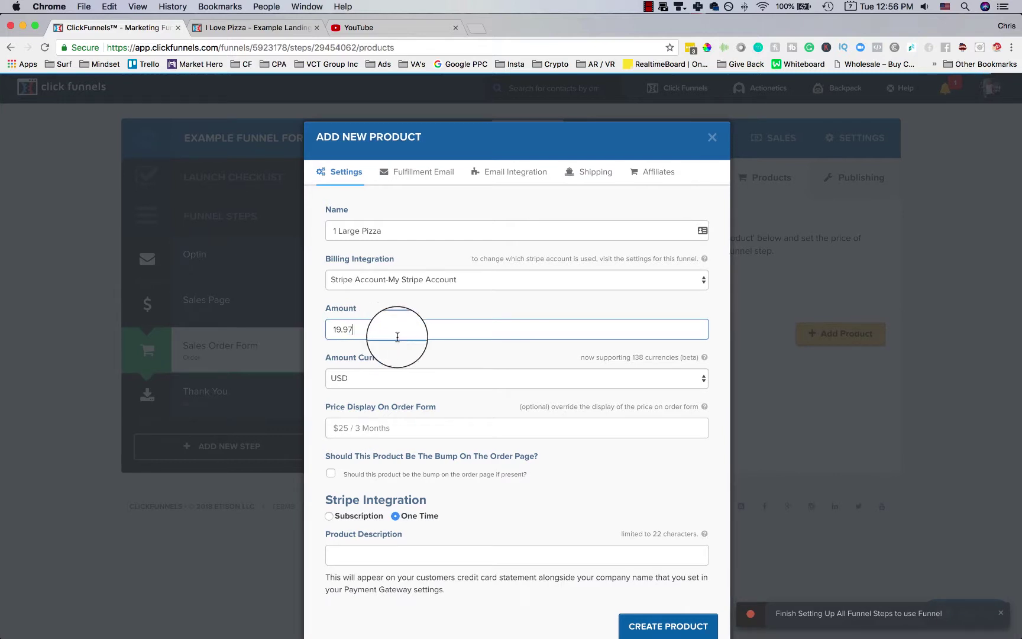
Step: Set the product to one-time payment, describe it as 'Pizza For Sale', and view its fulfillment email
scroll(431, 317, down, 2)
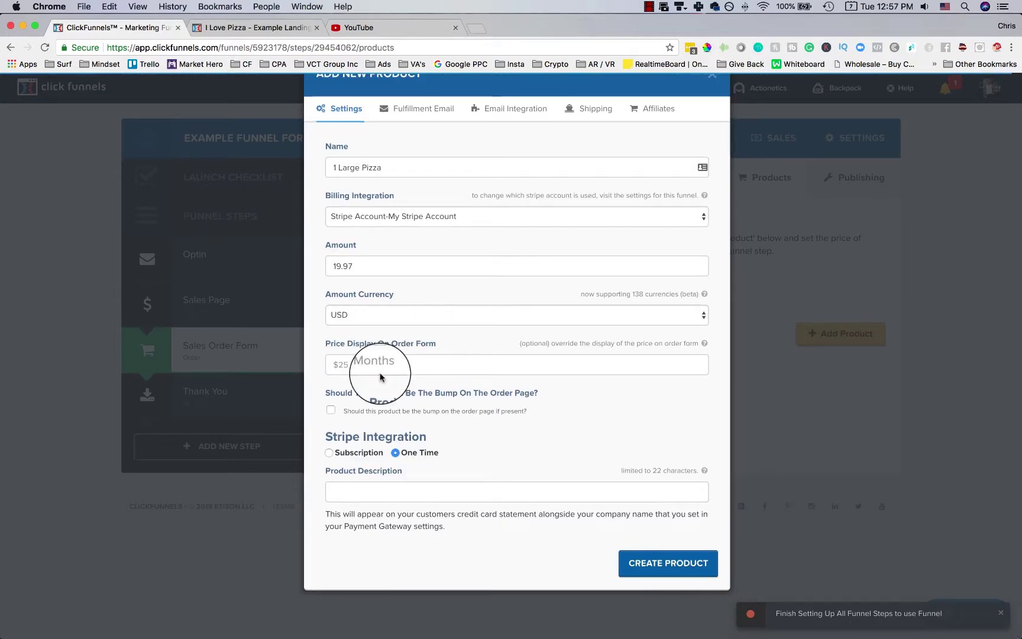
click(329, 453)
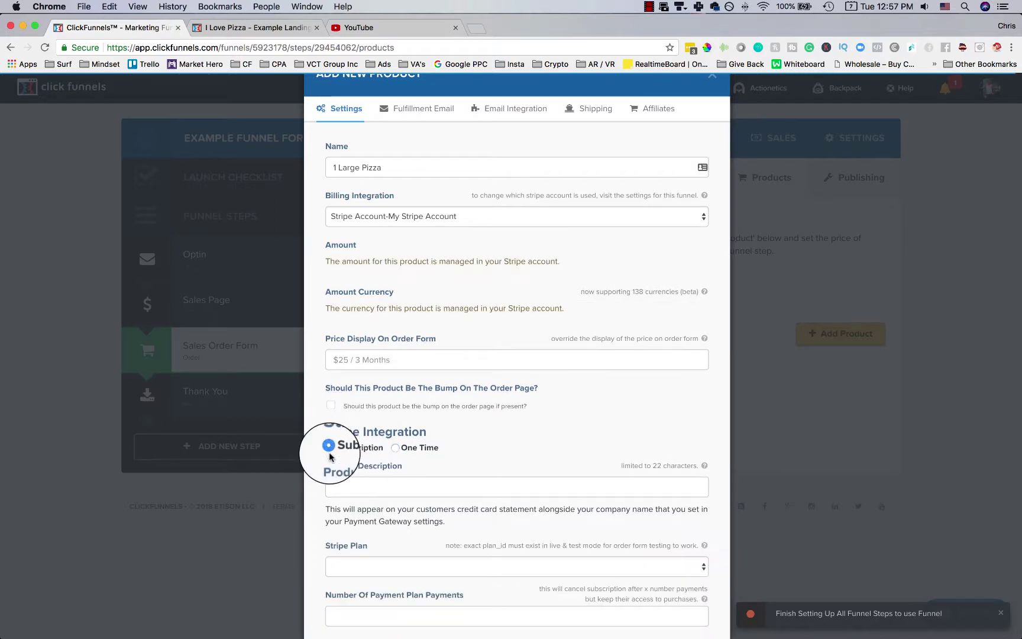
click(397, 452)
click(402, 492)
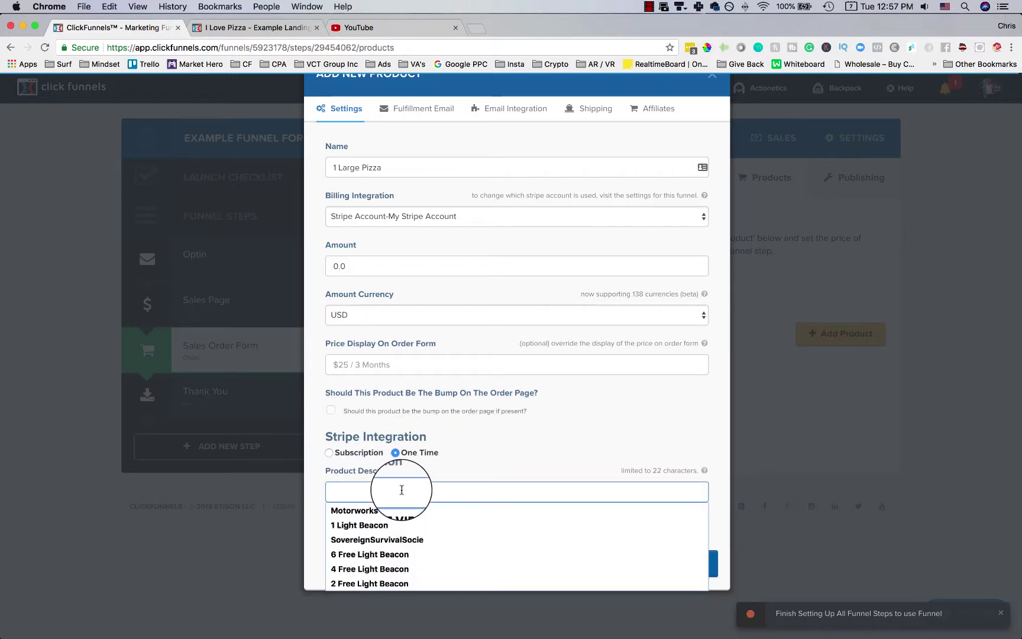
text(Pizza For Sale)
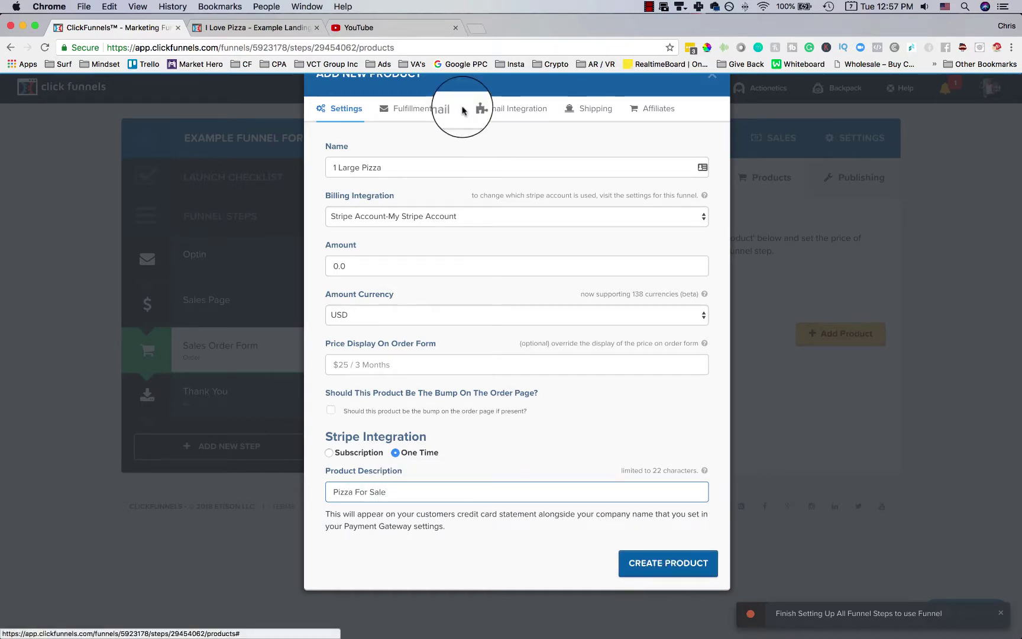
click(399, 113)
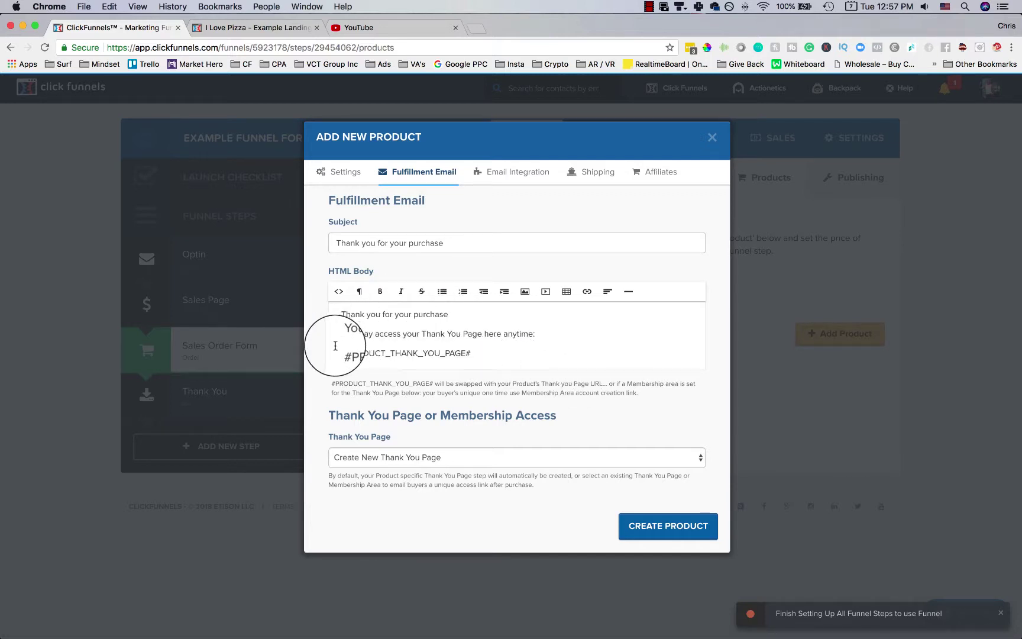
Step: Review the product's email integration methods without choosing one
click(495, 357)
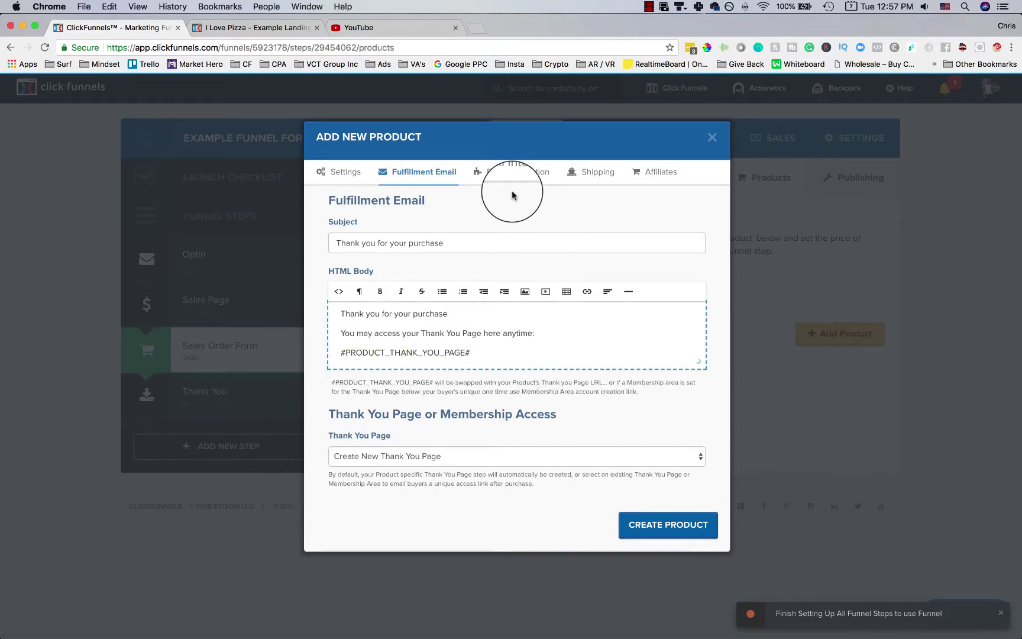
click(508, 172)
click(452, 241)
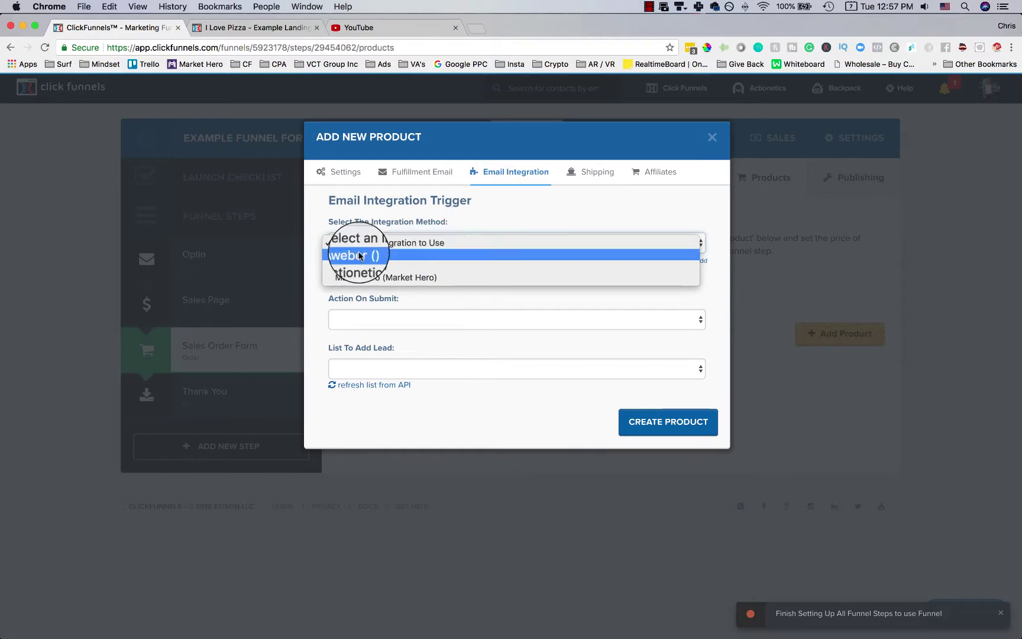
click(528, 209)
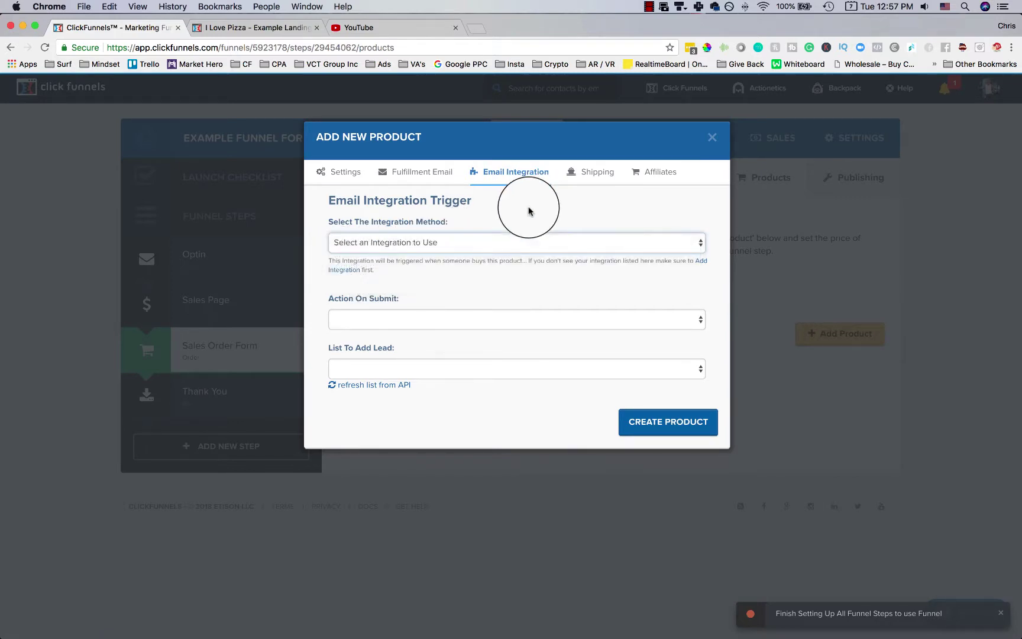
Step: Toggle Disc Delivered shipping on and off, check affiliate options, and attempt to create the product
click(594, 171)
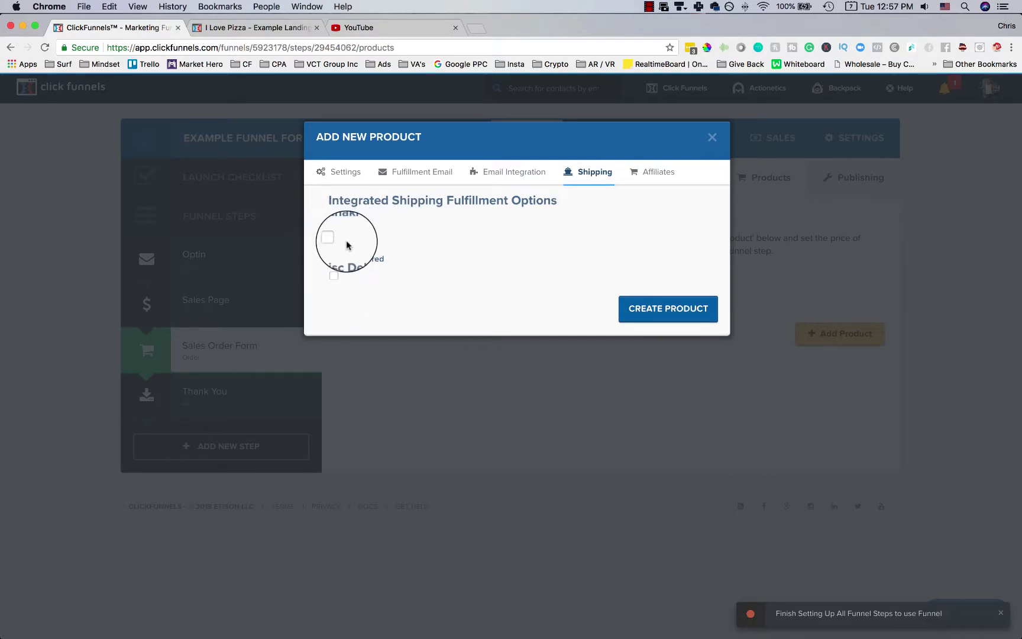
drag(327, 261, 406, 263)
click(407, 263)
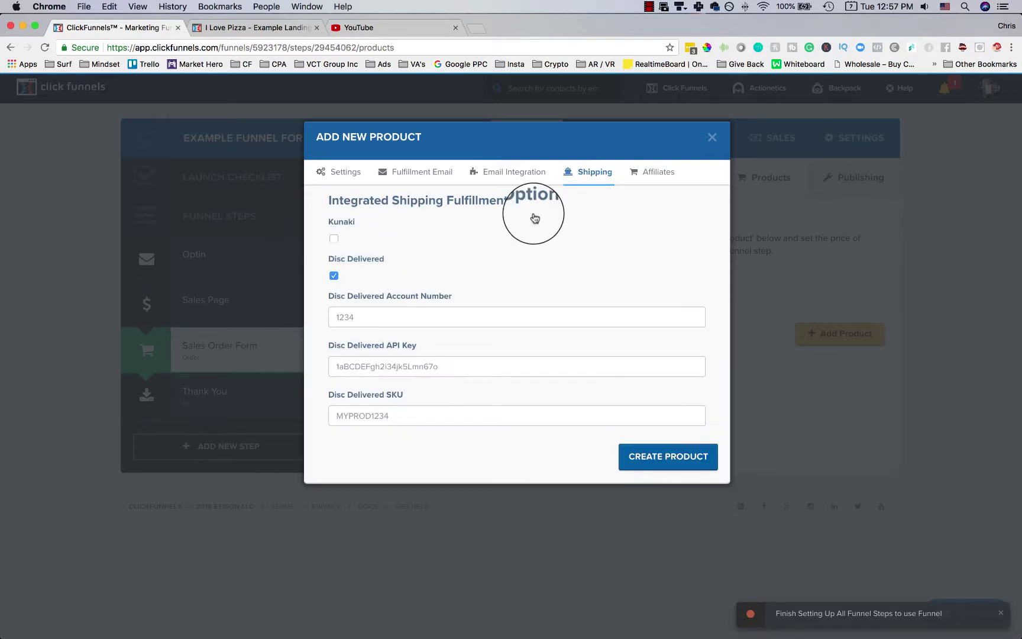
click(334, 276)
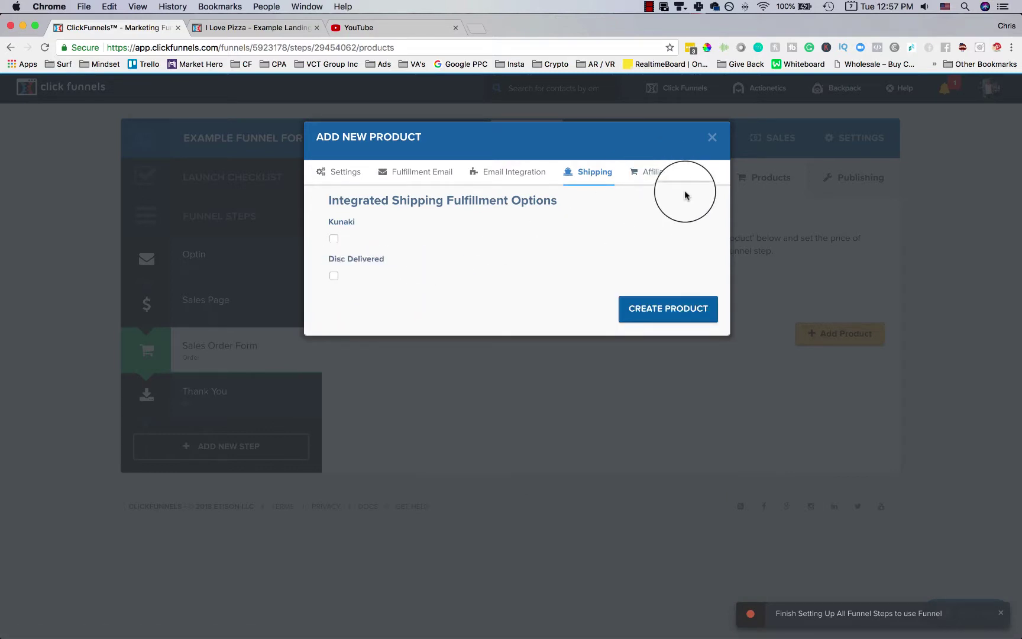
click(666, 177)
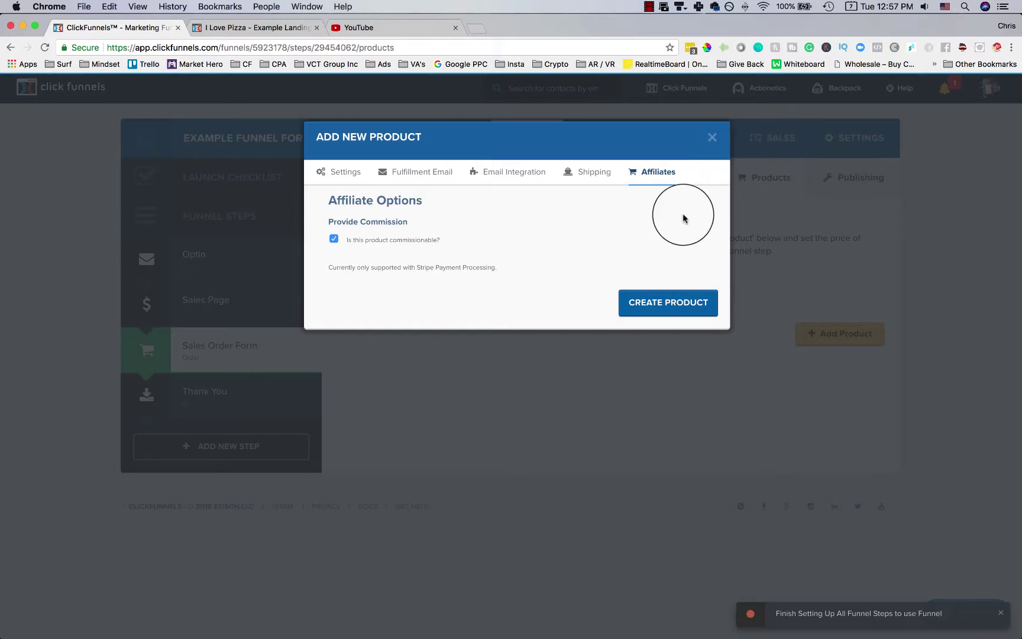
click(674, 302)
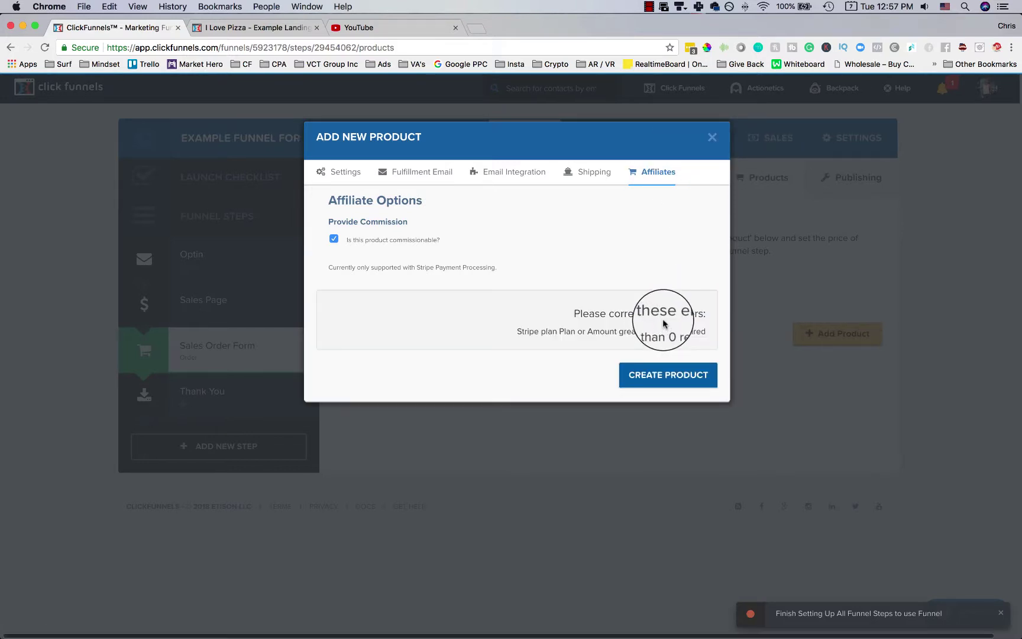
Step: Make 1 Large Pizza non-commissionable, re-enter its price as 19.97, and create the product
click(333, 238)
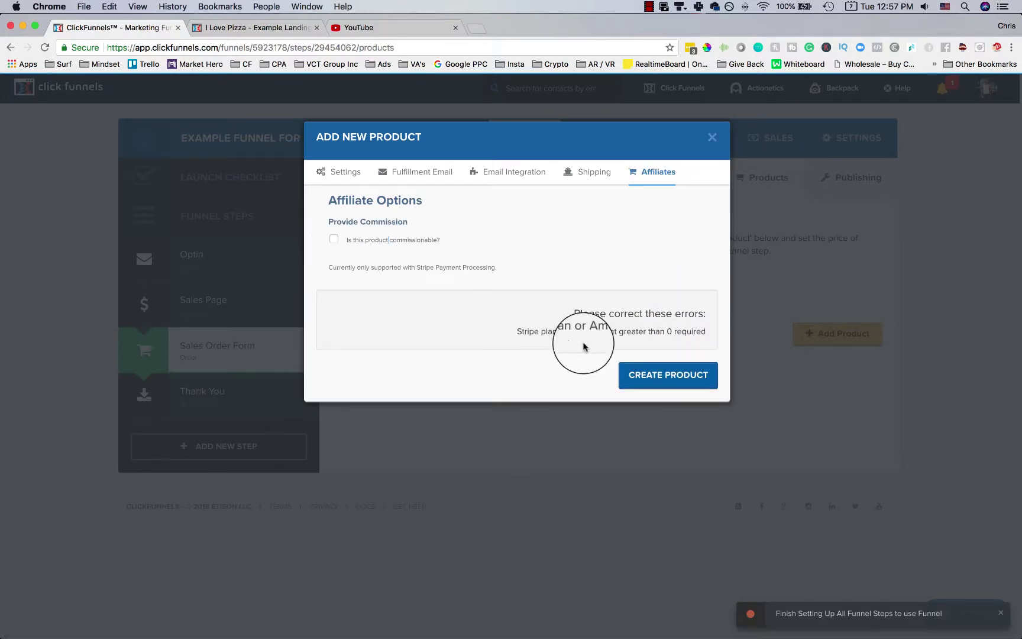
click(344, 175)
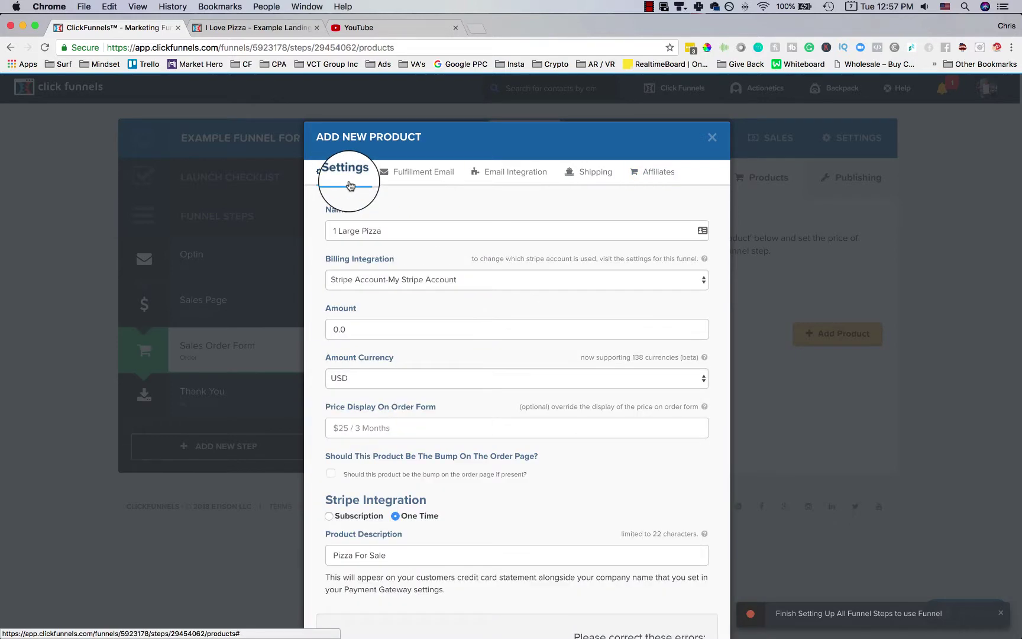
click(354, 328)
text(19.97)
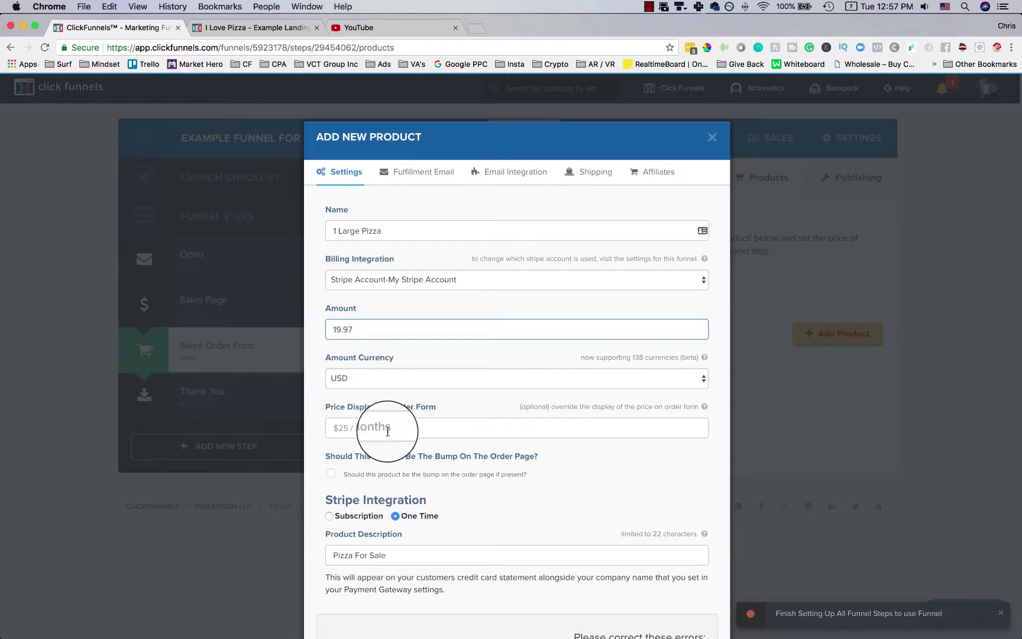
click(387, 432)
text(19.97)
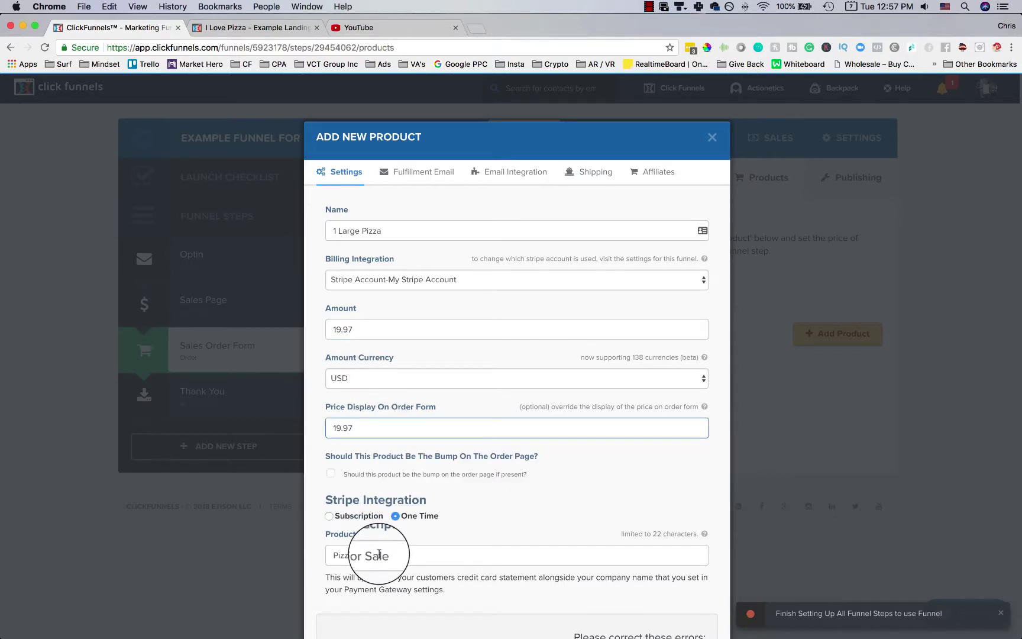
click(379, 555)
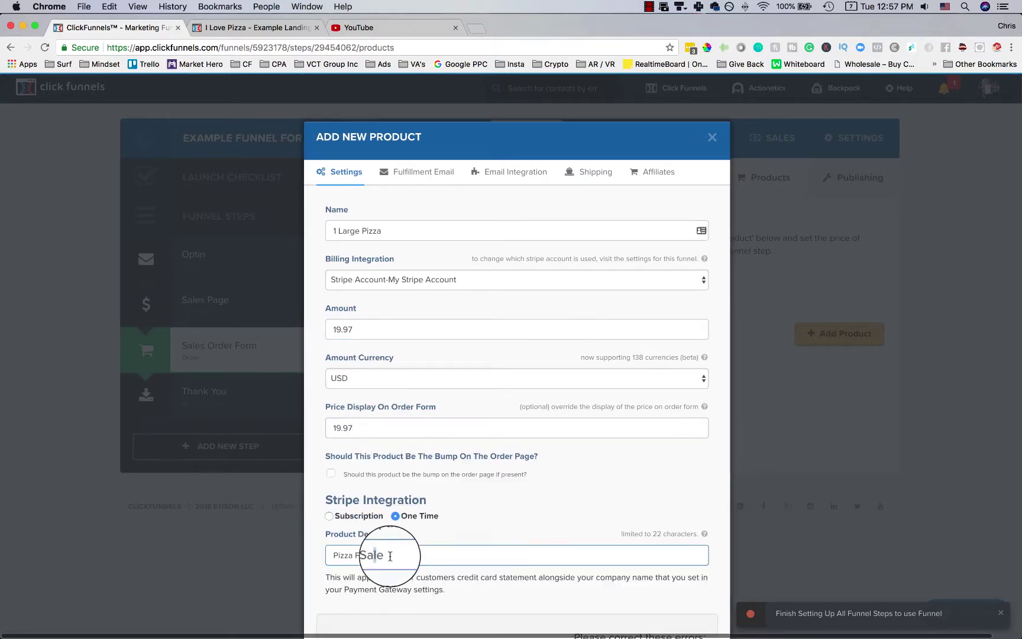
scroll(609, 514, down, 3)
click(674, 563)
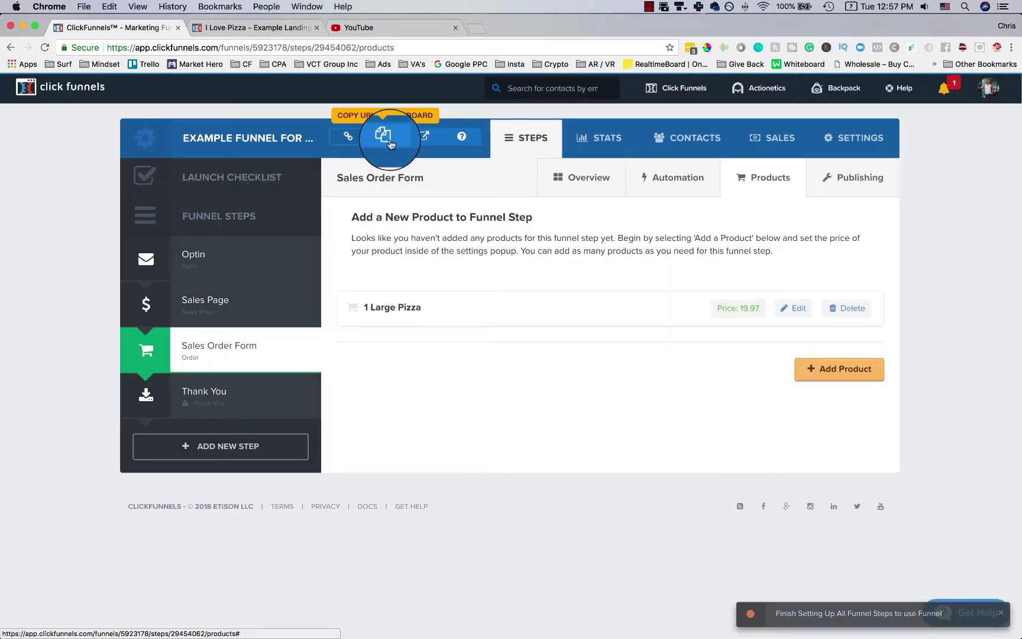
Step: Visit the live funnel's optin page and submit the form with an email address
click(418, 142)
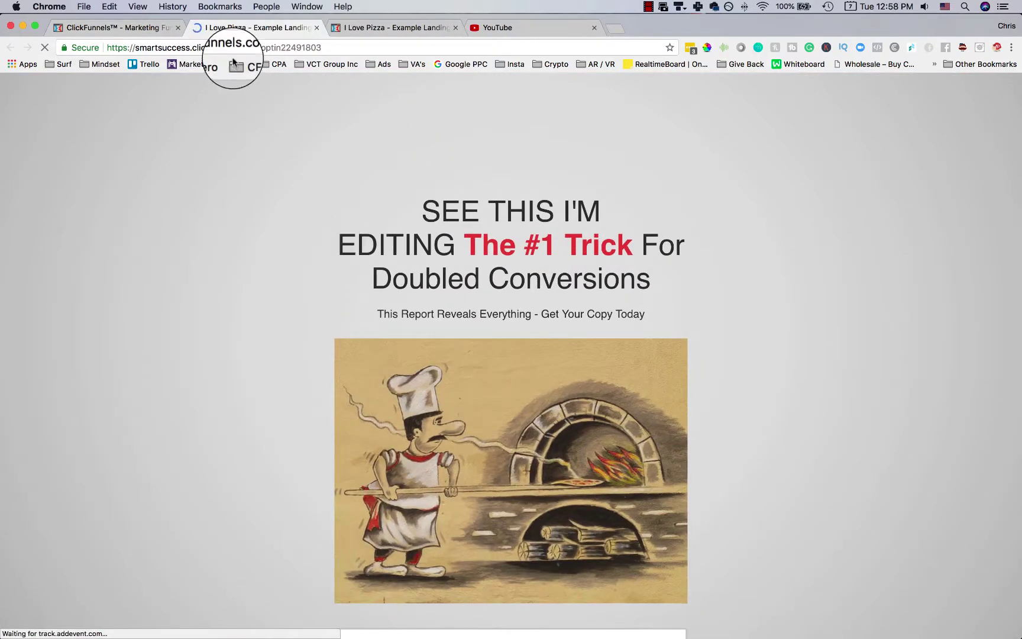
scroll(289, 210, down, 10)
scroll(288, 210, up, 1)
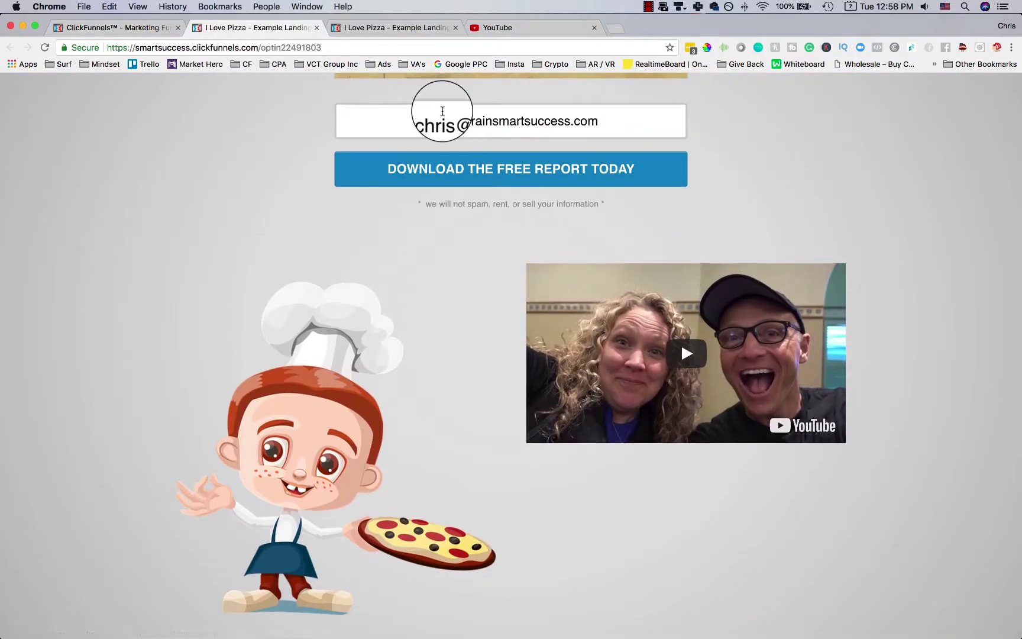
click(442, 167)
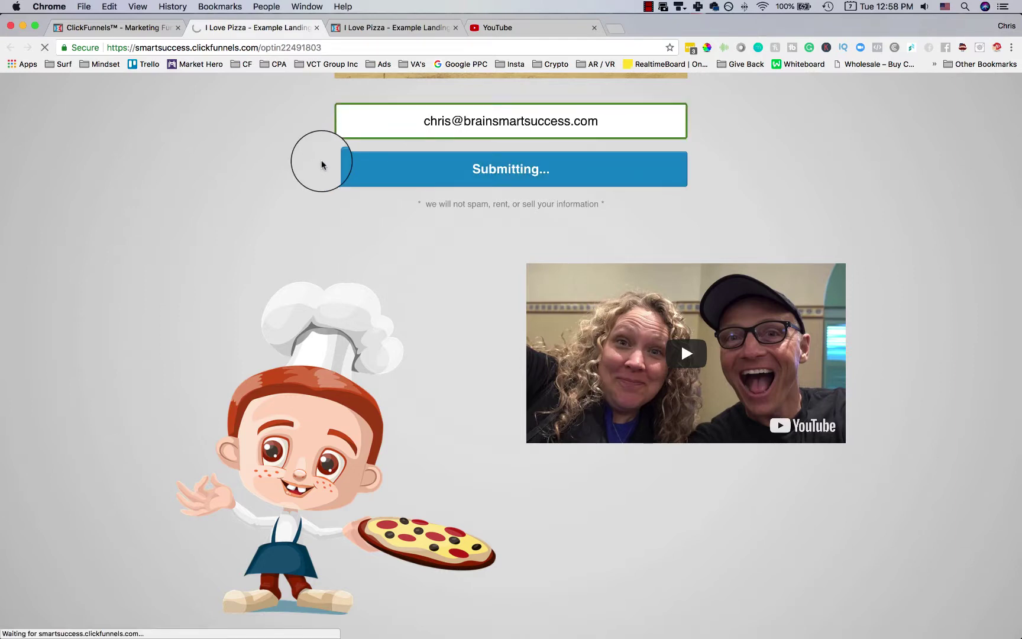
Step: Go from the upsell to the order form and review 1 Large Pizza at 19.97
scroll(591, 355, down, 3)
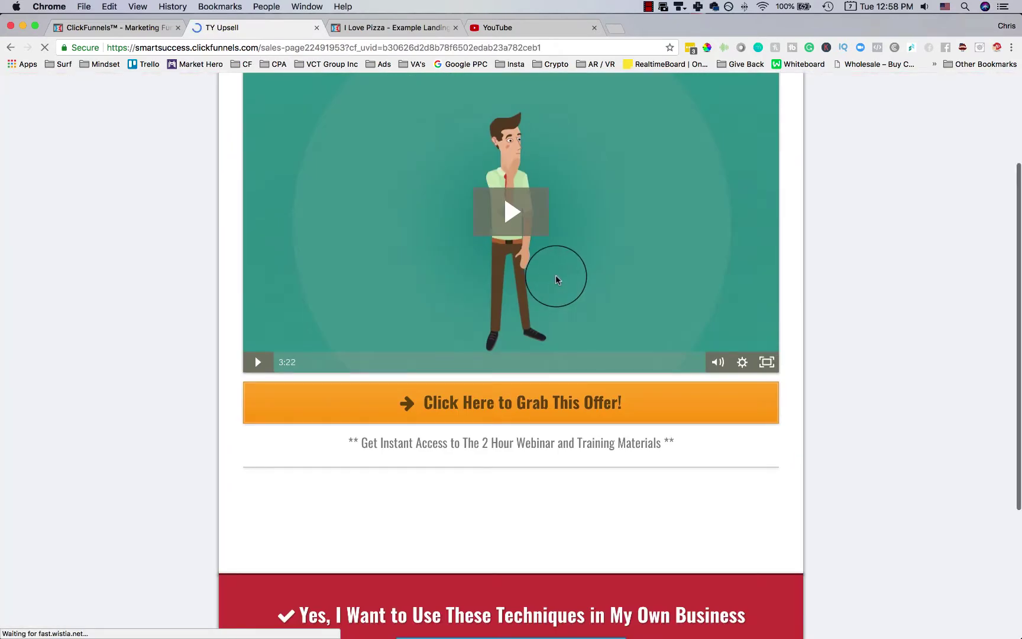
scroll(553, 279, down, 4)
scroll(589, 216, down, 10)
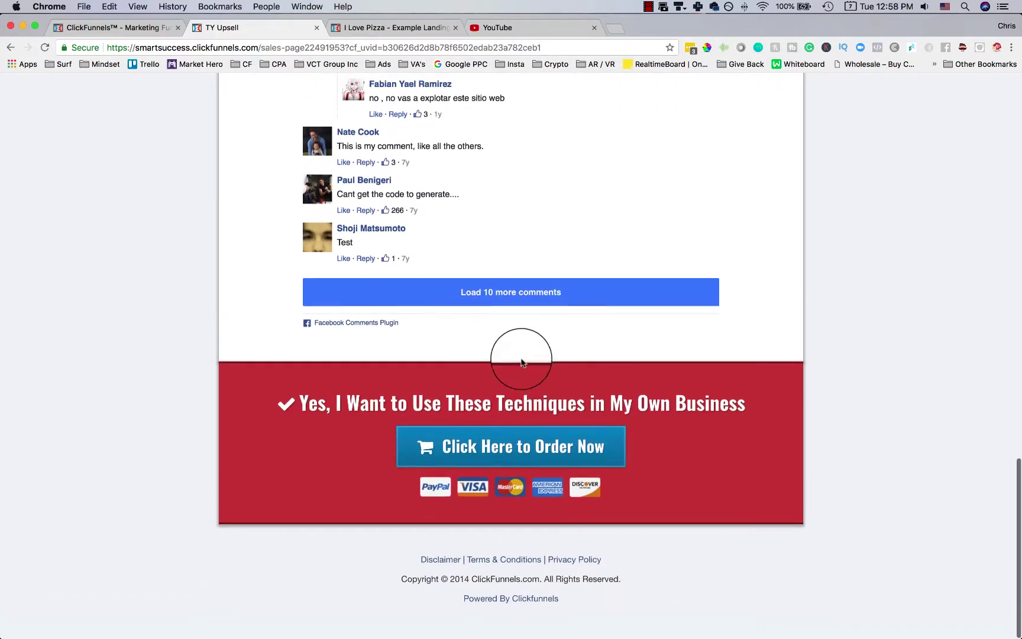
click(530, 460)
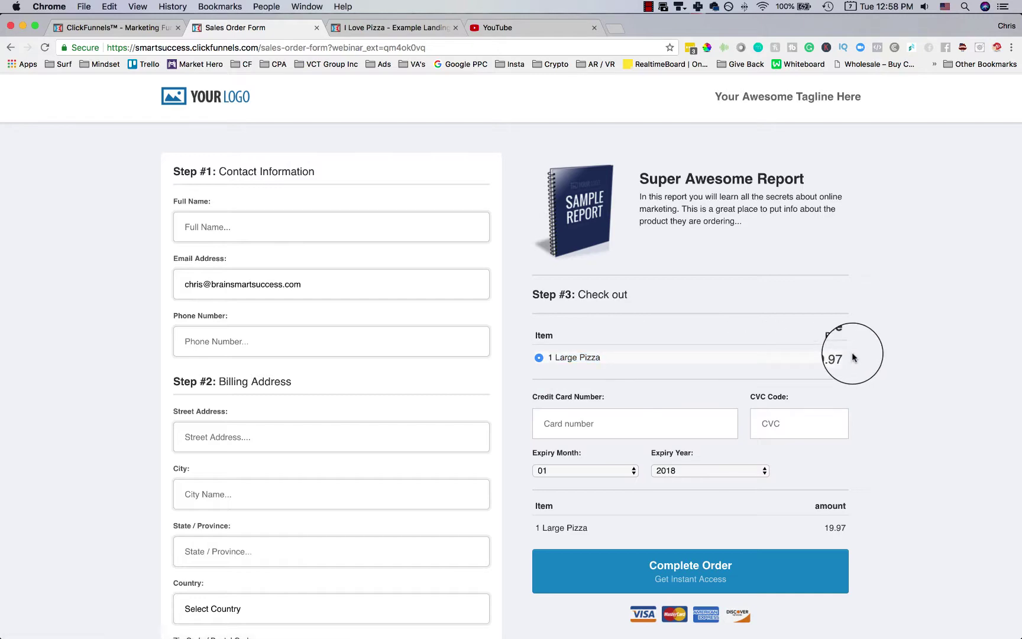
scroll(395, 212, down, 3)
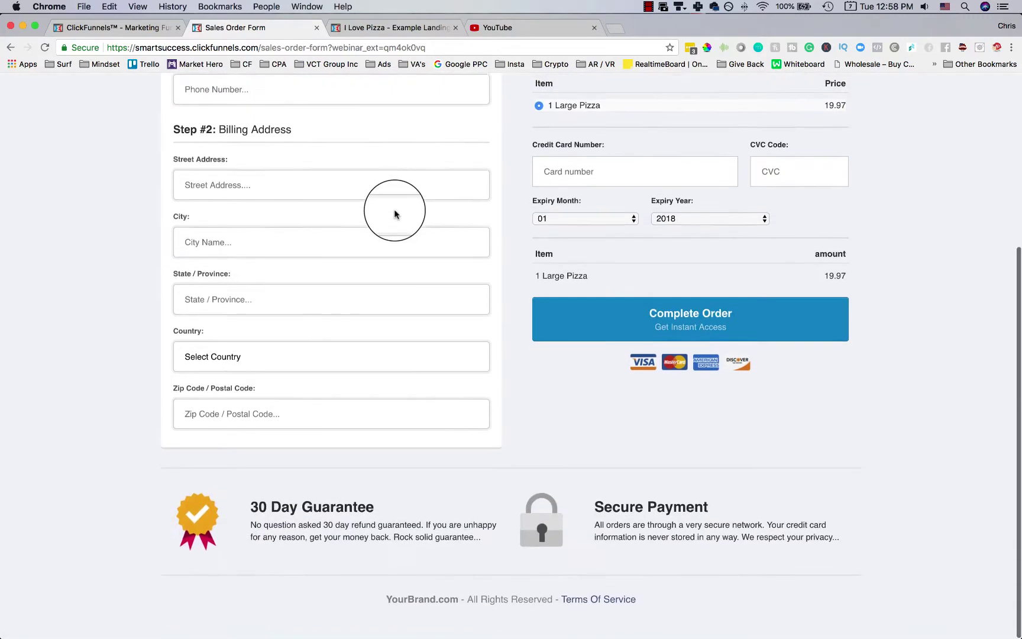
scroll(372, 212, up, 3)
Step: Close the test tabs and apply the Download Clean Dotted template to the Thank You step
click(315, 28)
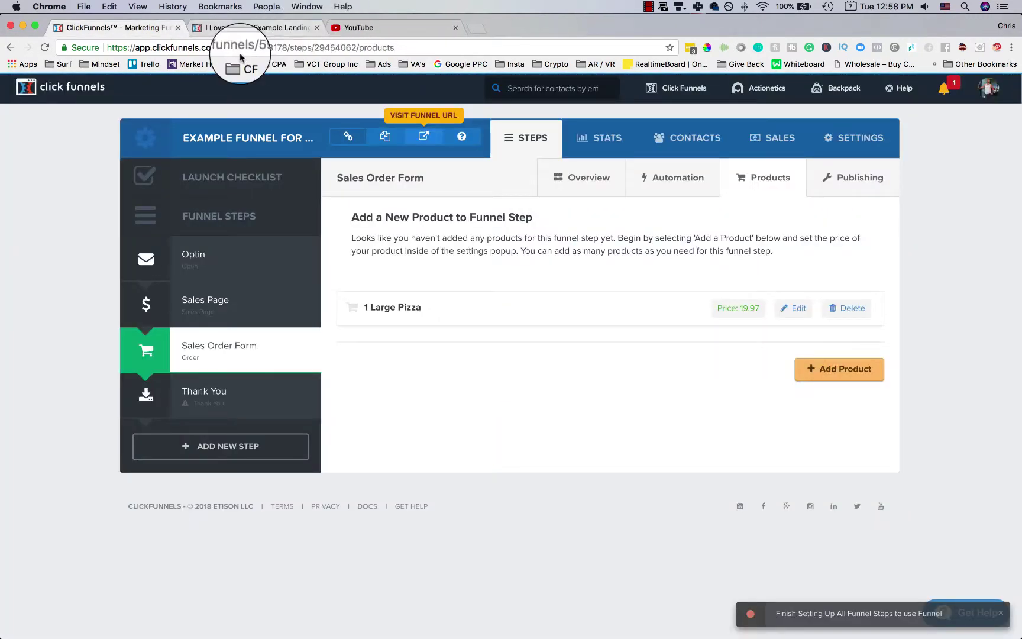
click(317, 28)
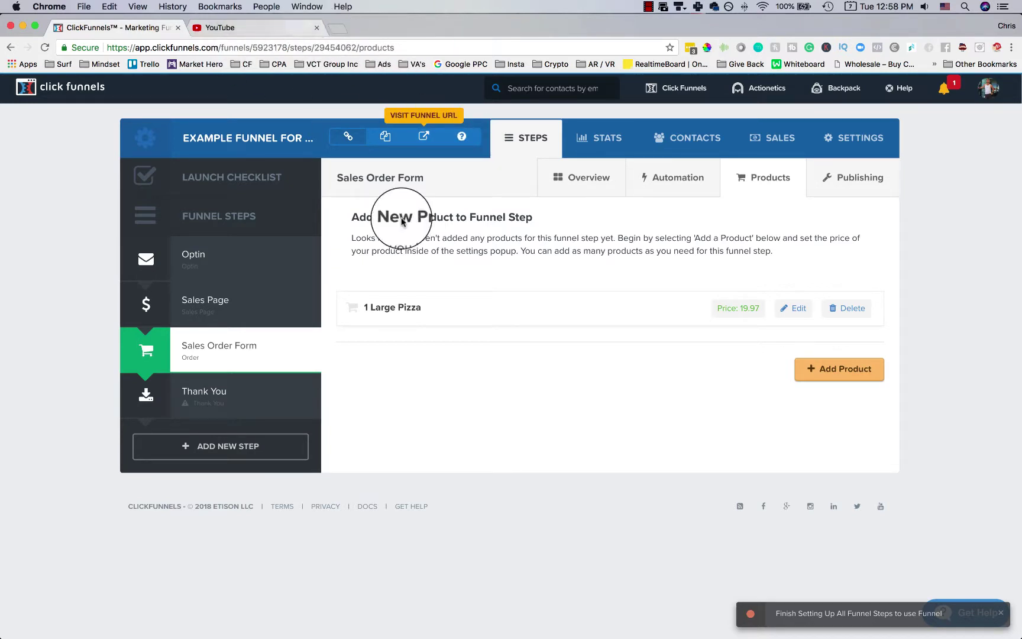
click(205, 397)
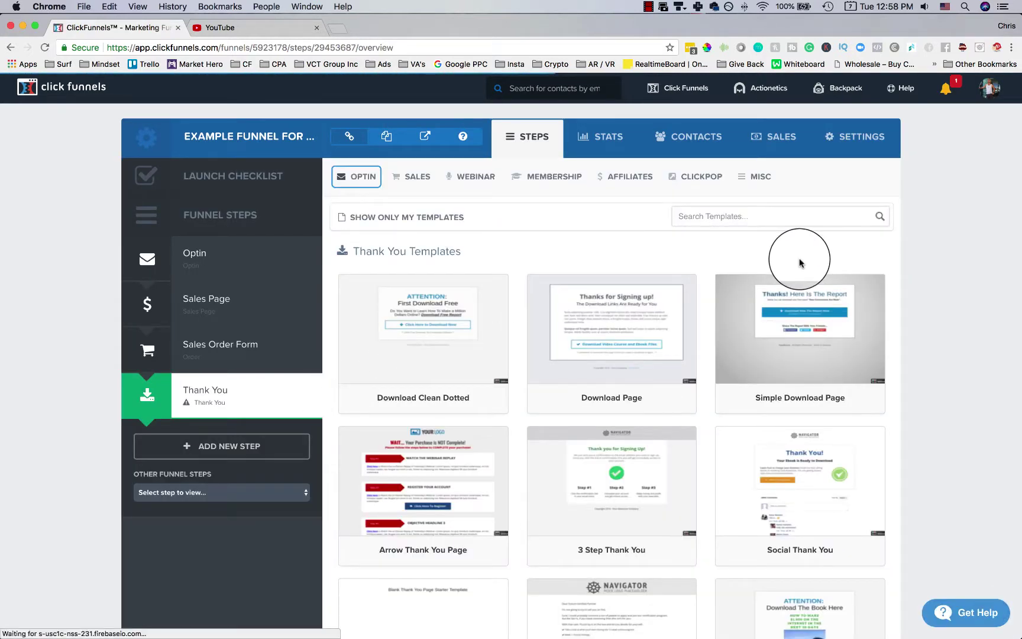
click(417, 324)
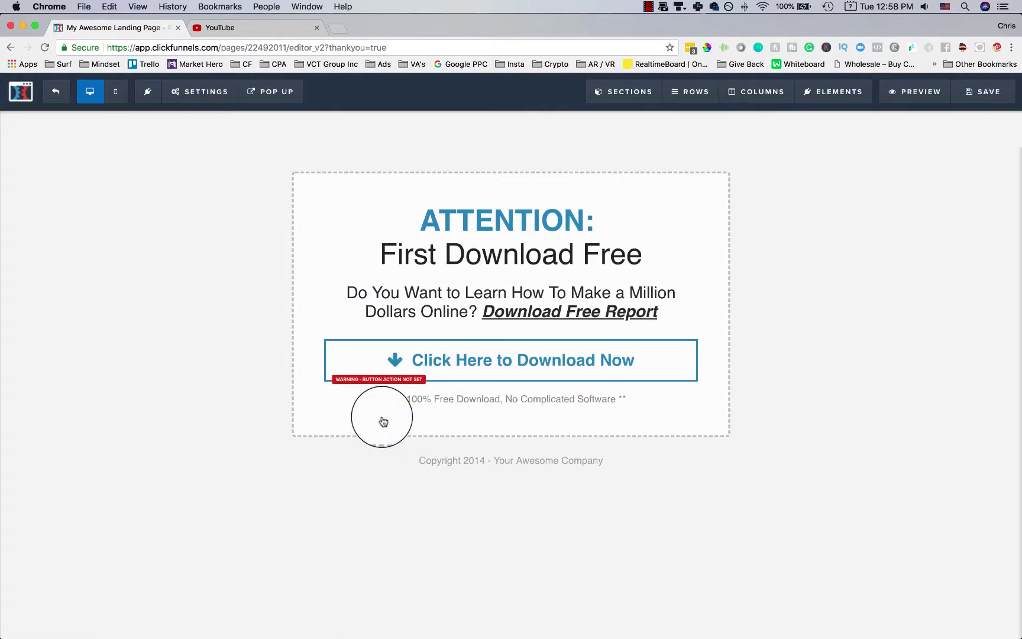
Step: Change the download button text to 'Thanks For Watching!'
click(426, 359)
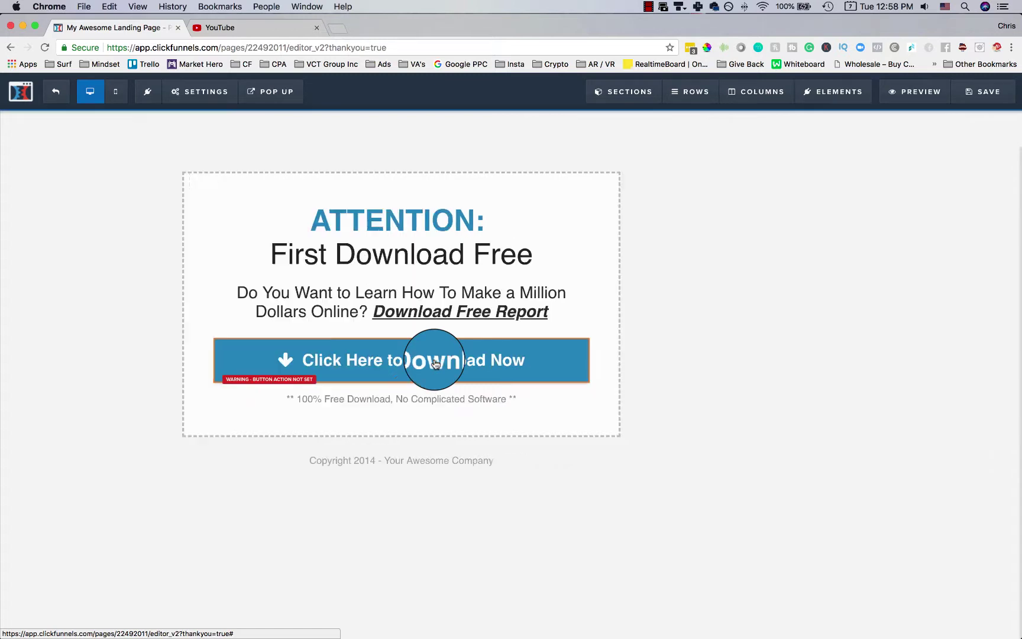
drag(899, 262, 1019, 268)
text(Thanks)
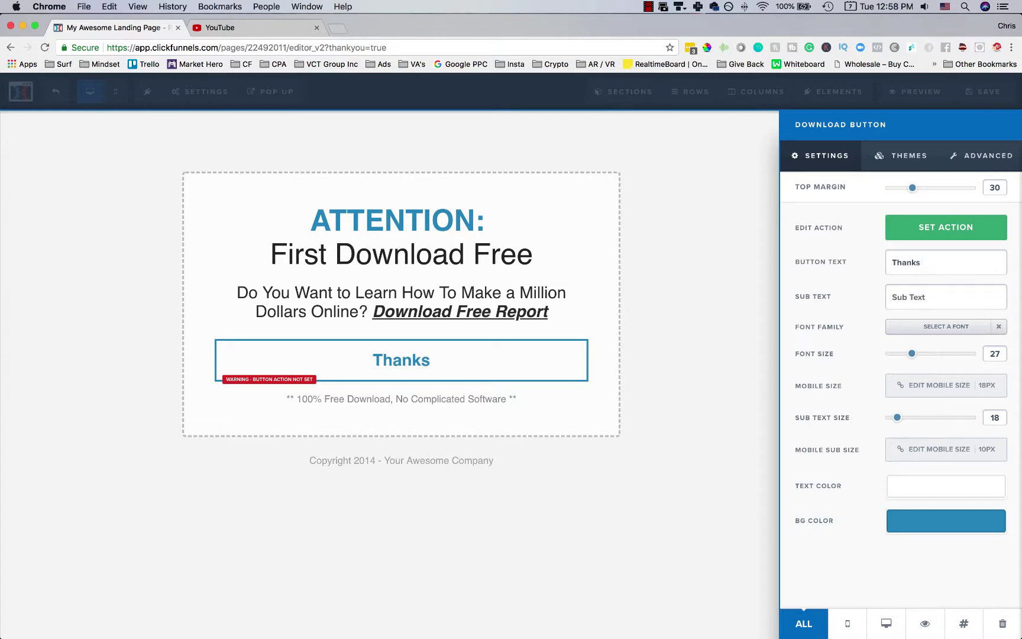
text( For Watching!)
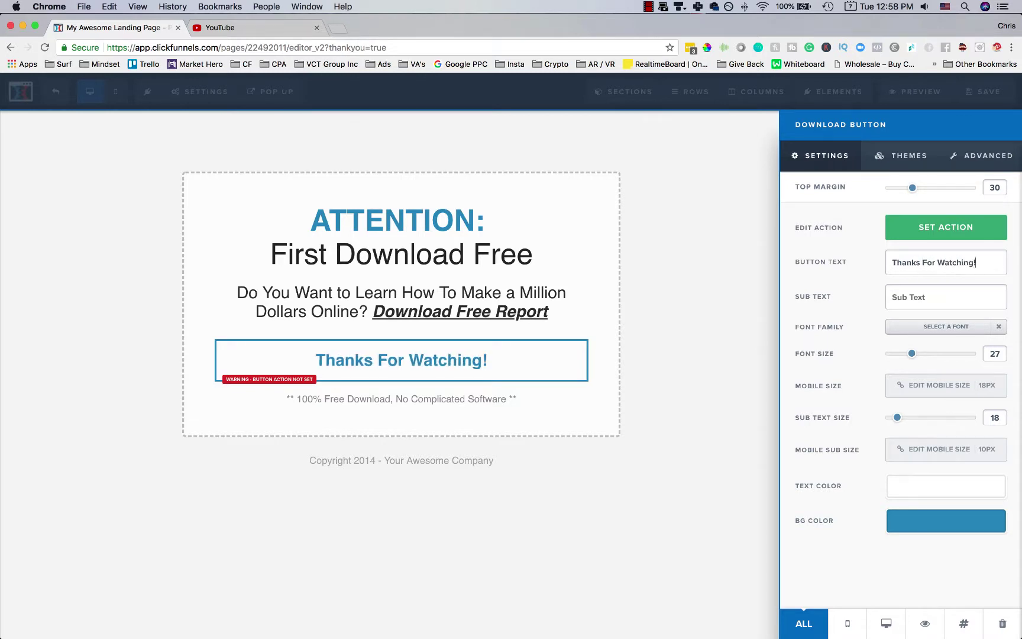
click(701, 313)
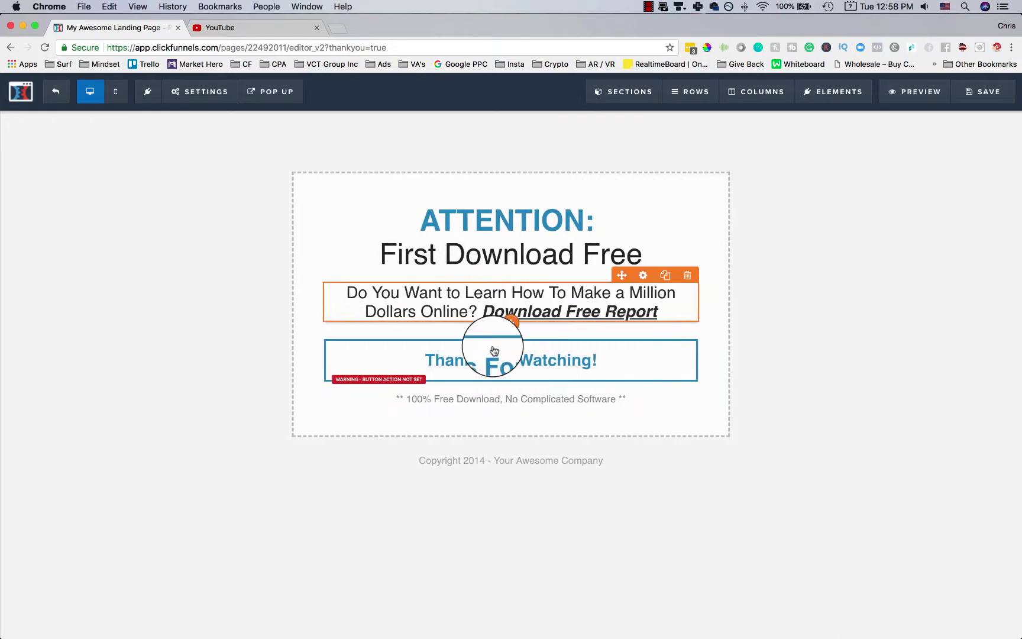
Step: Clear the button's placeholder # link in its action settings, then save the Thank You page
click(494, 363)
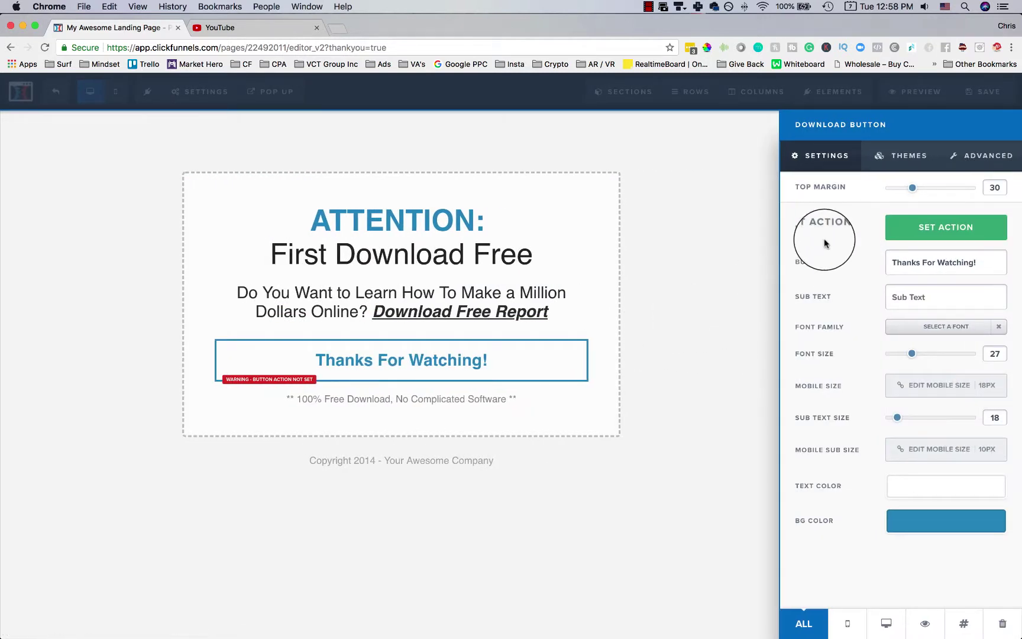
click(916, 236)
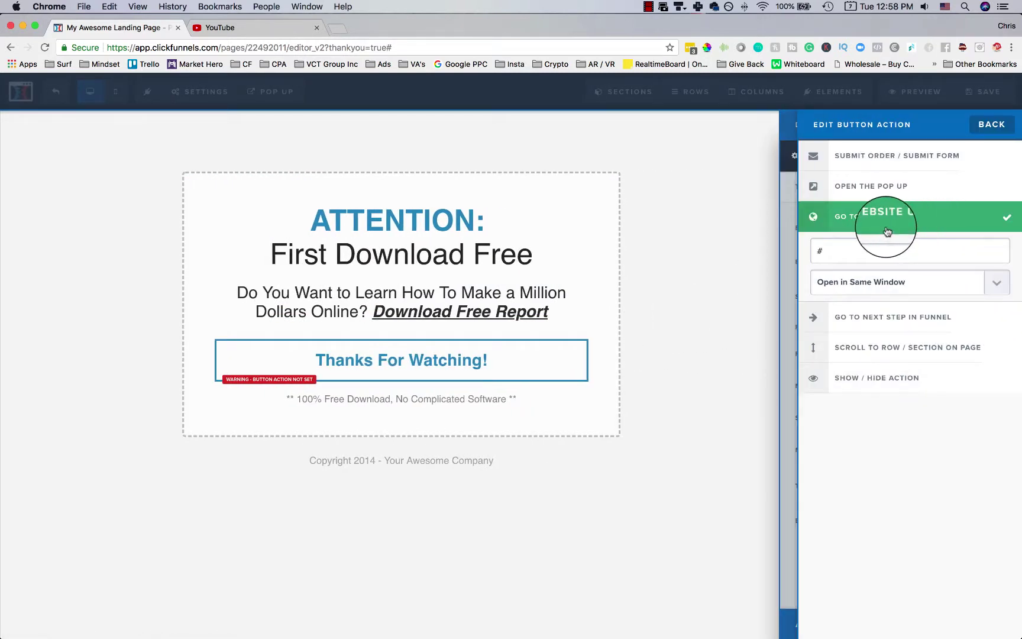
click(843, 253)
key(BackSpace)
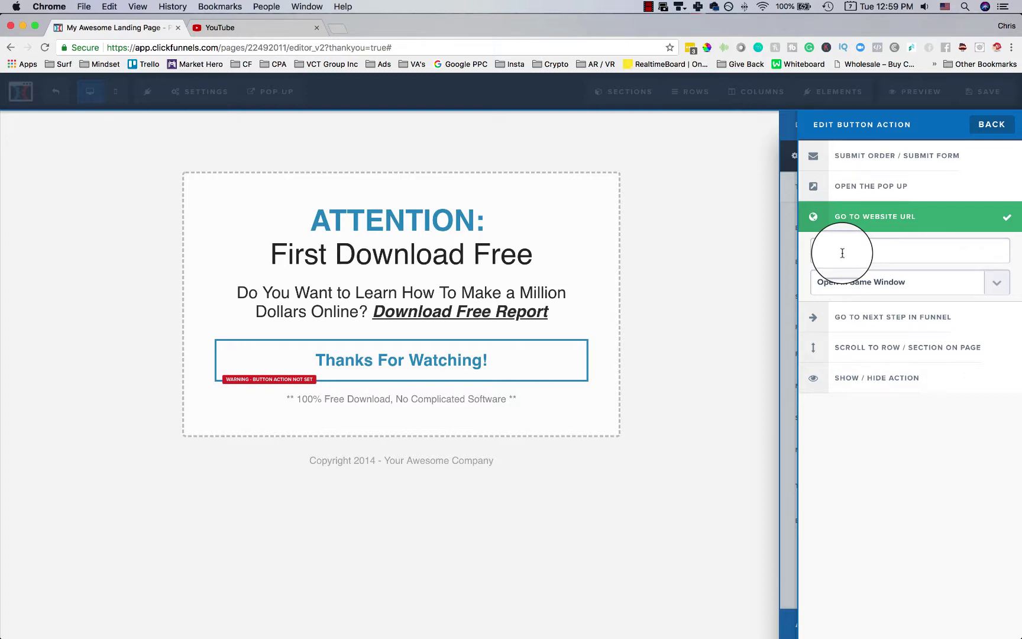
click(712, 235)
click(983, 91)
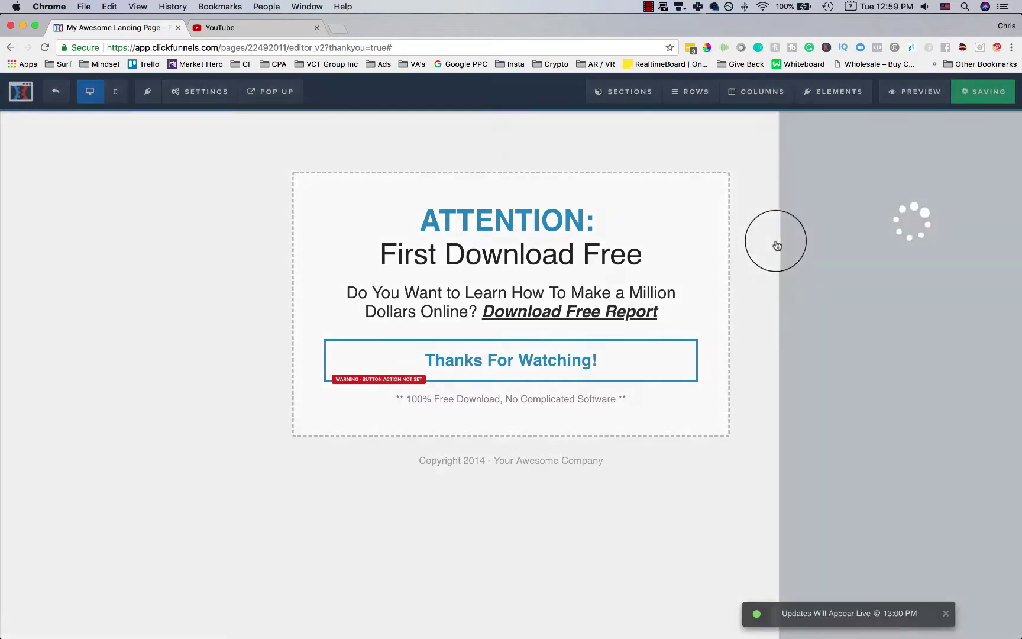
Step: Set the SEO title to 'Thank you page pizza', save, and exit back to the funnel
text(Thank you page pizza)
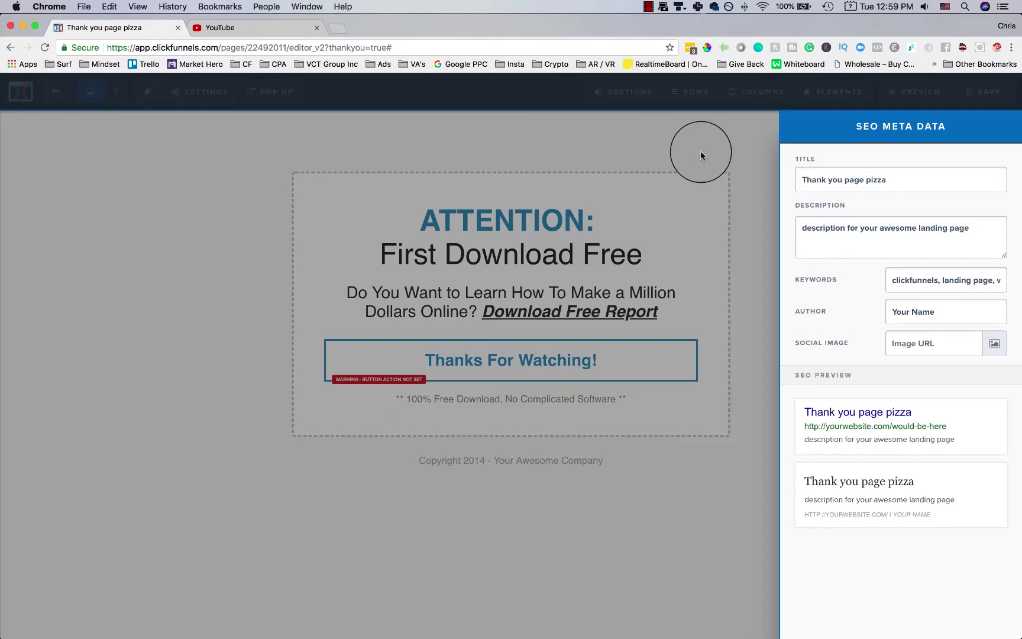
click(701, 151)
click(983, 91)
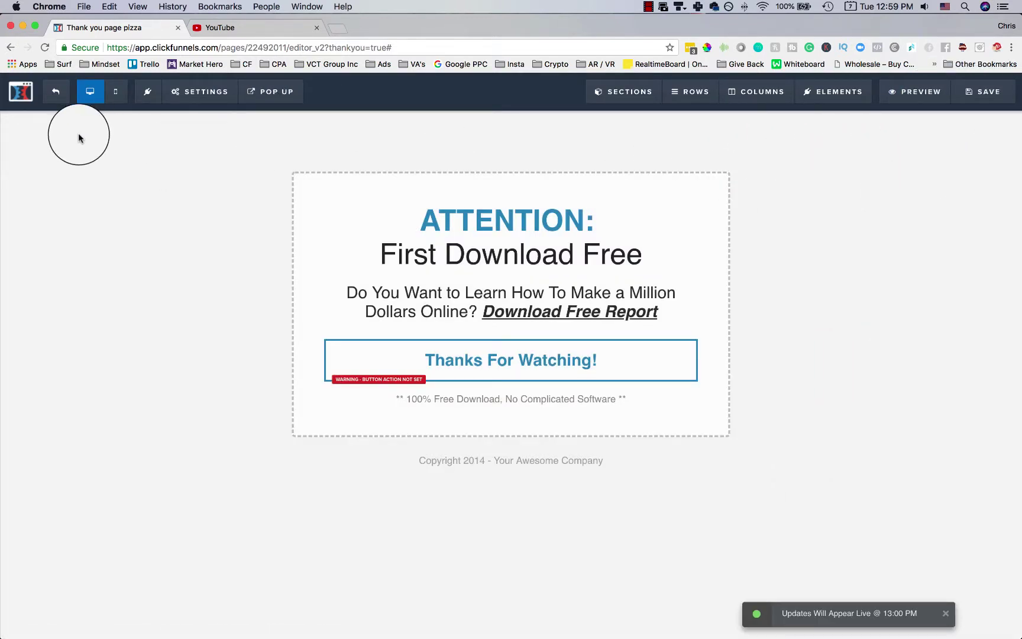
click(58, 102)
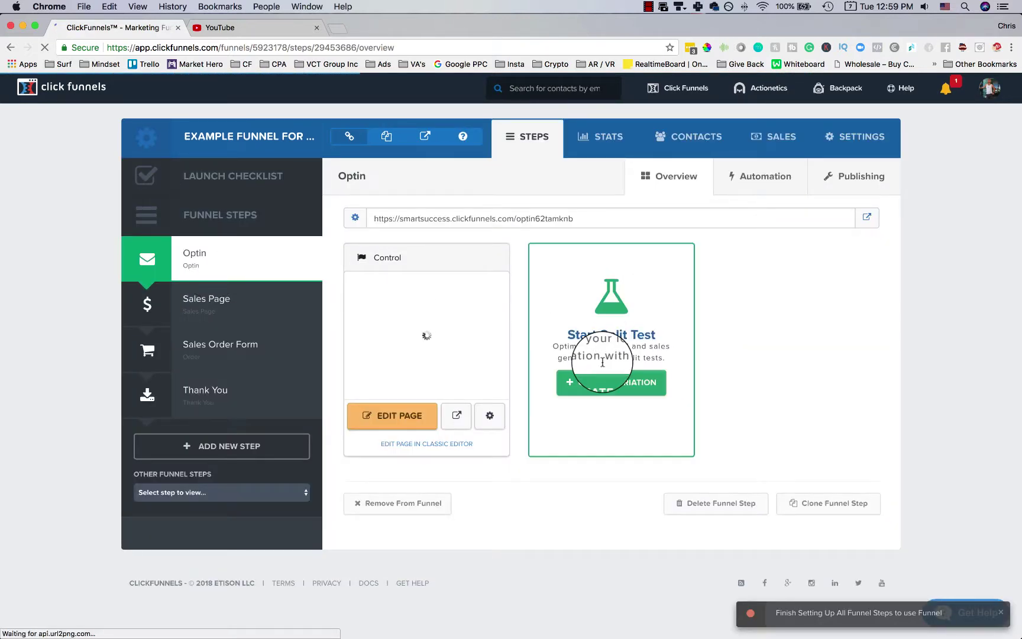
Step: Create a duplicate-page variation of the Optin step and apply a 50/50 traffic split
click(585, 388)
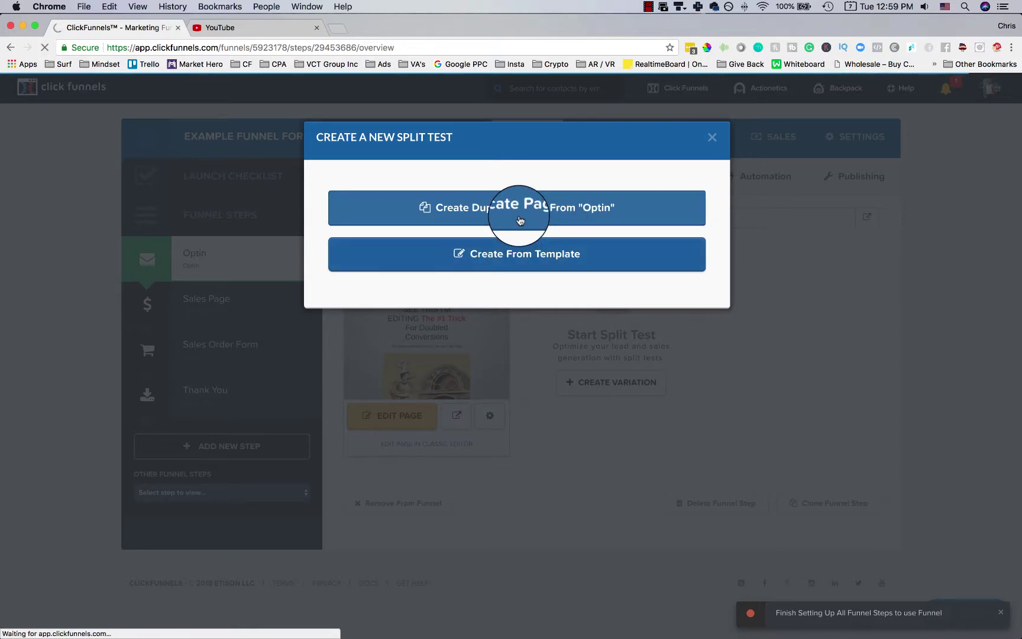
click(603, 219)
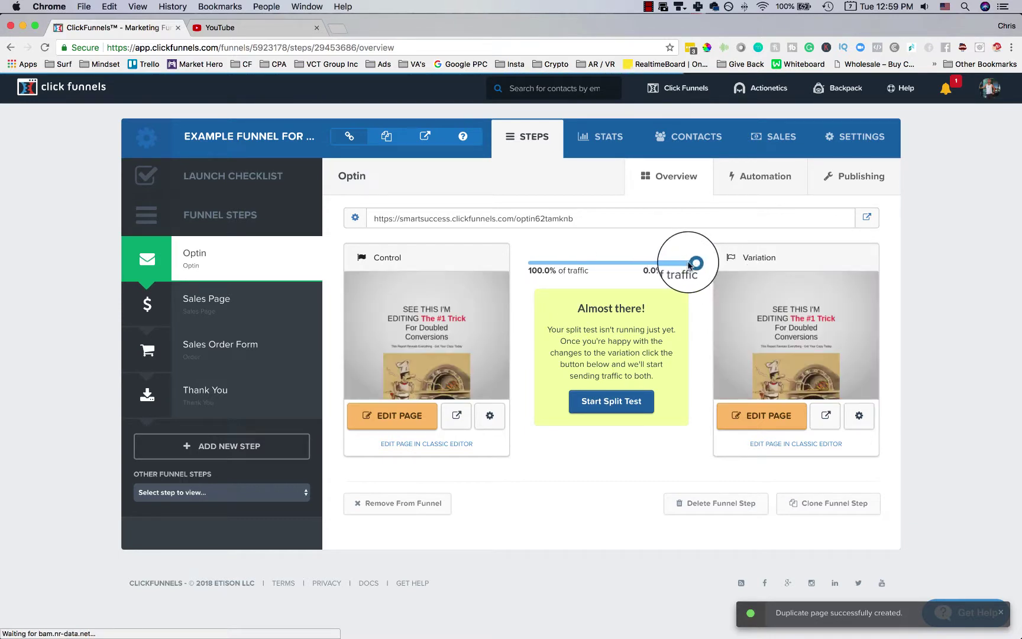
drag(694, 262, 620, 263)
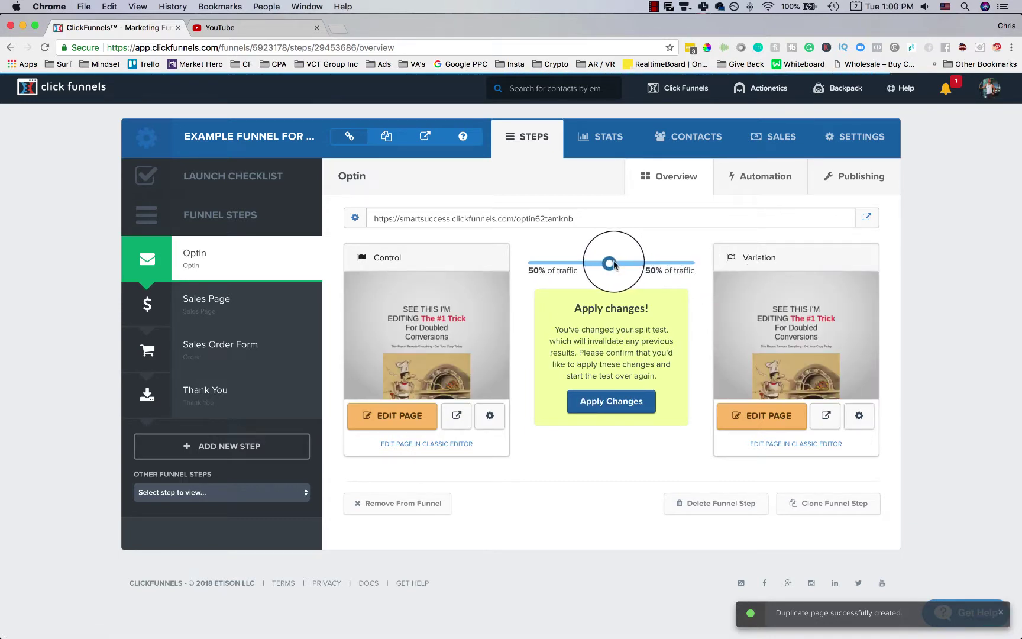
click(599, 405)
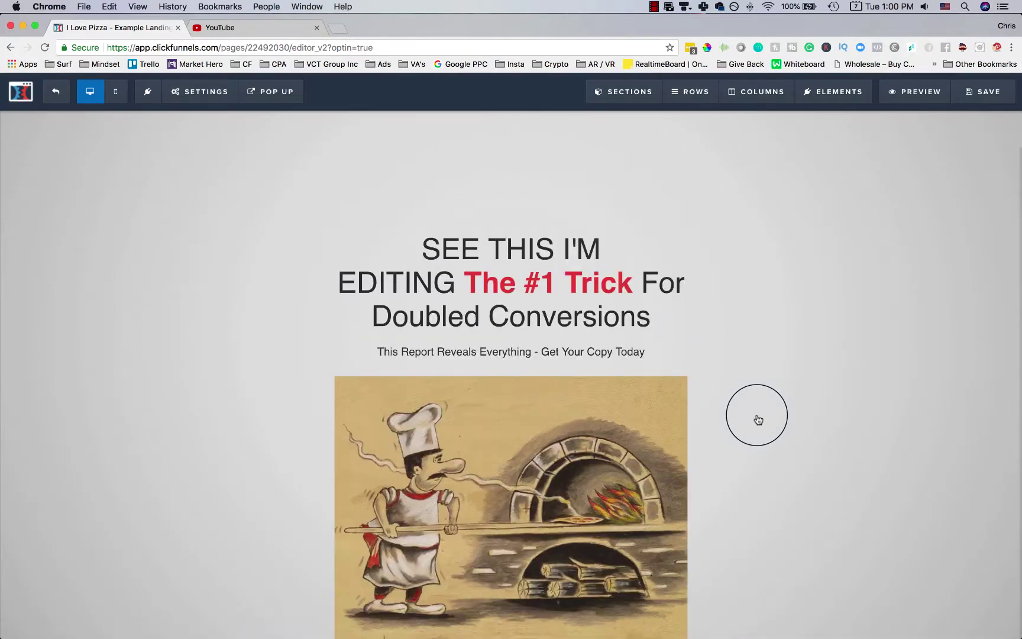
Step: Change the variation headline to 'PIZZA IS GREAT, RIGHT?', save, and return to the Optin overview
click(433, 242)
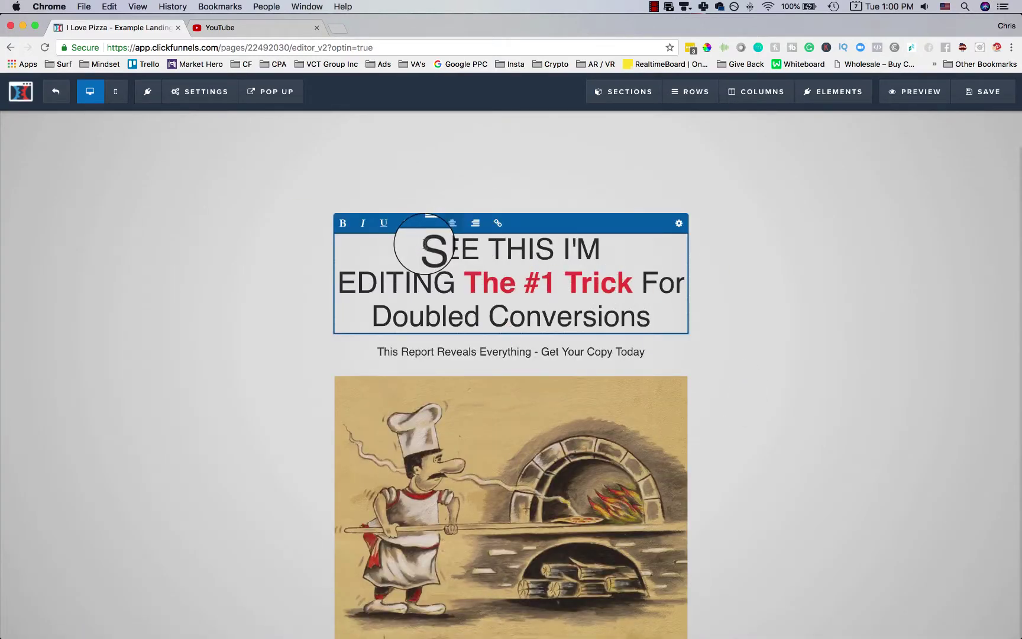
click(773, 281)
click(440, 244)
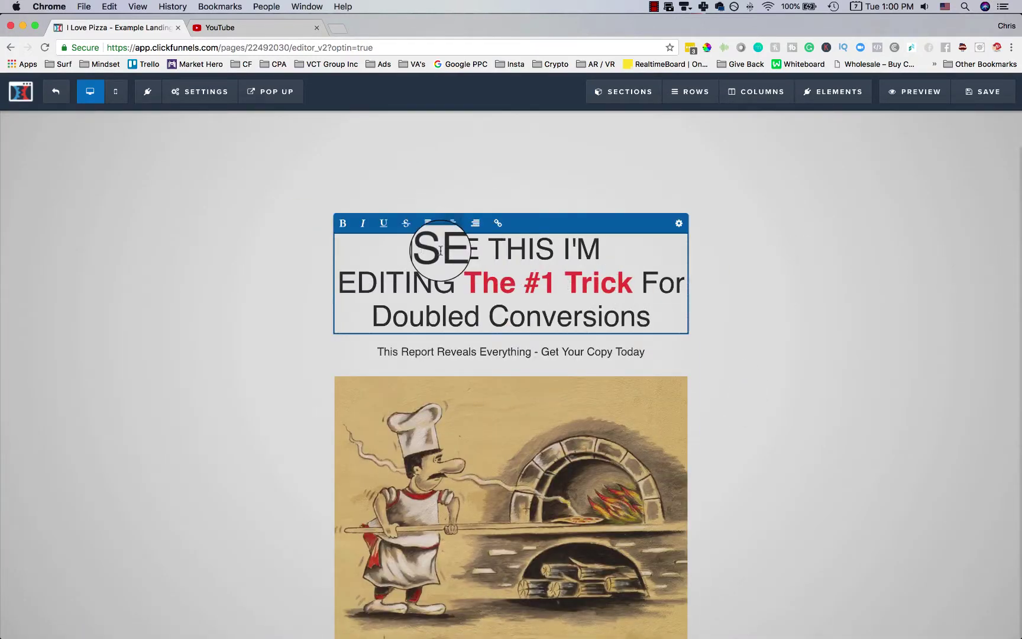
drag(423, 247, 659, 312)
text(PIZ)
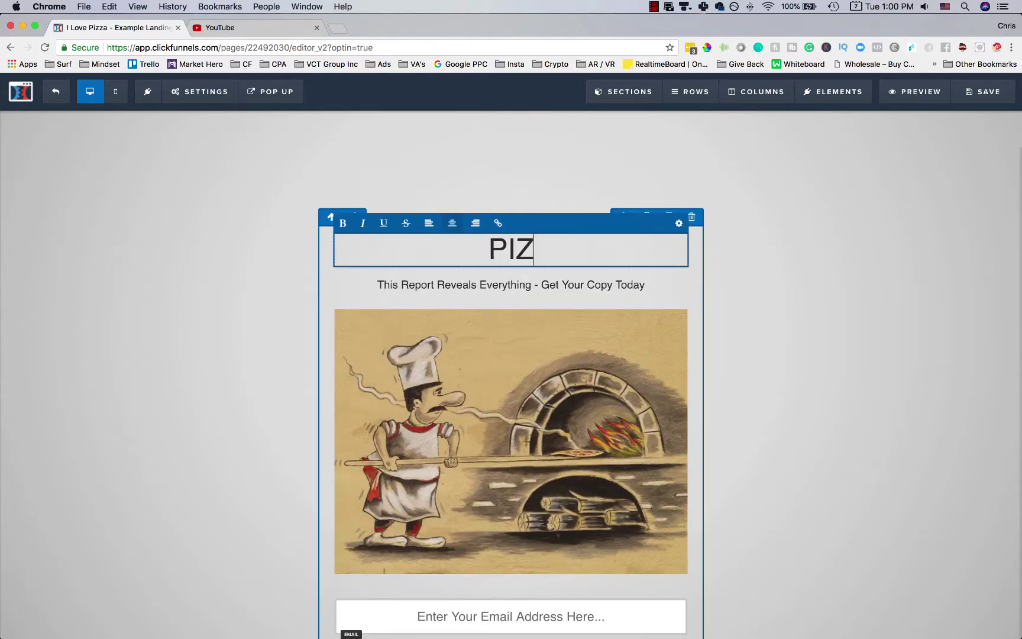
text(ZA IS GREAT, RIGHT?)
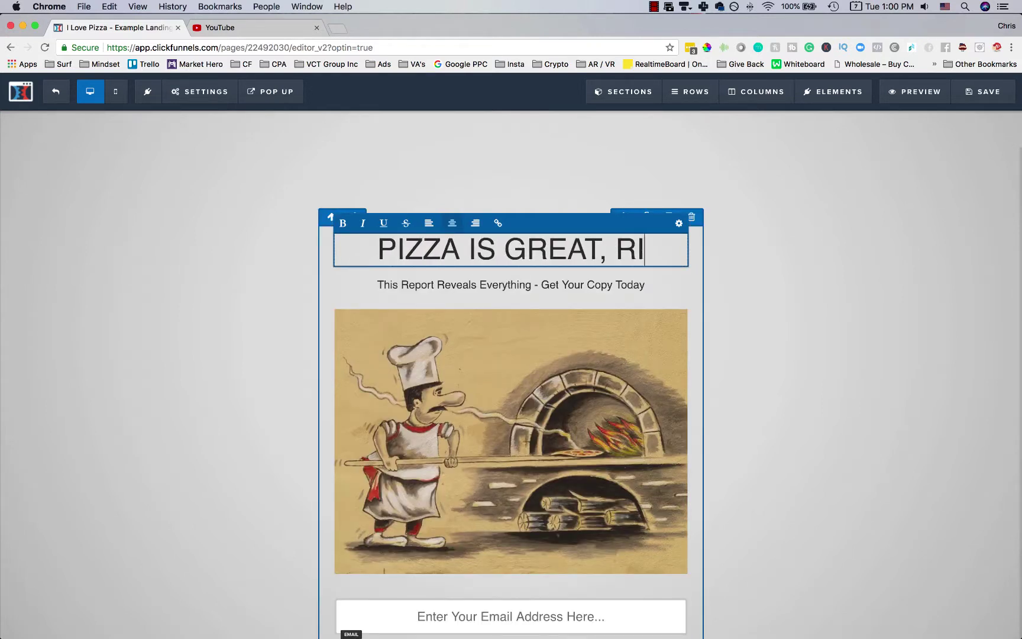
click(705, 330)
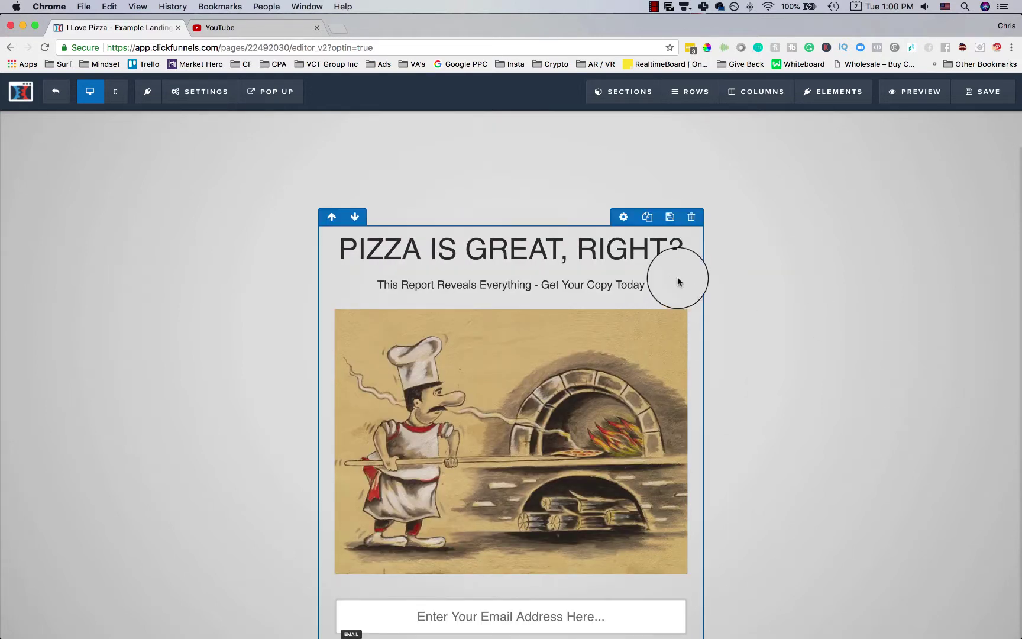
click(969, 93)
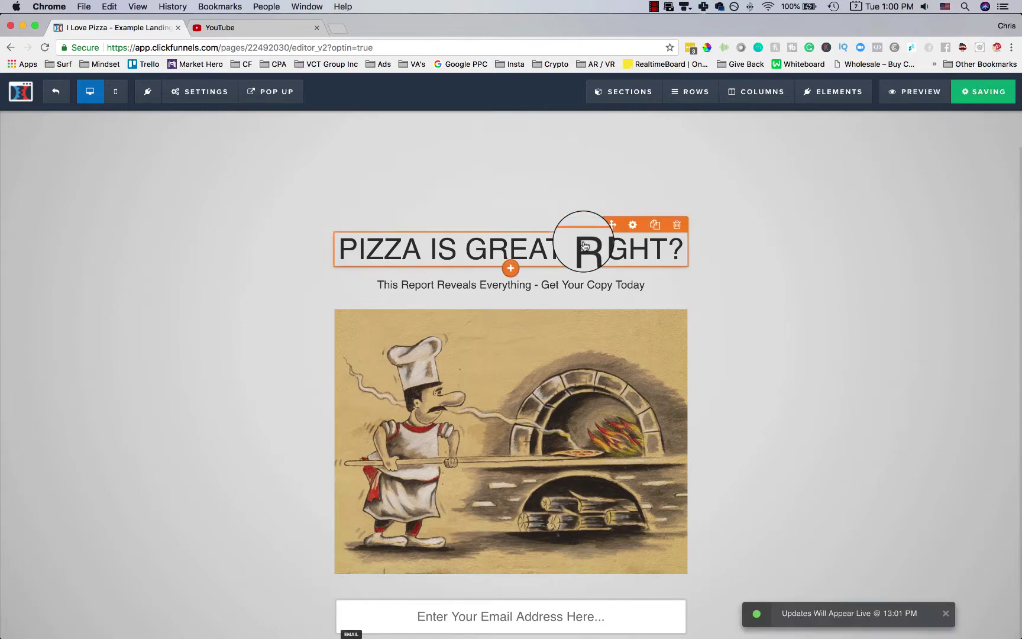
click(56, 92)
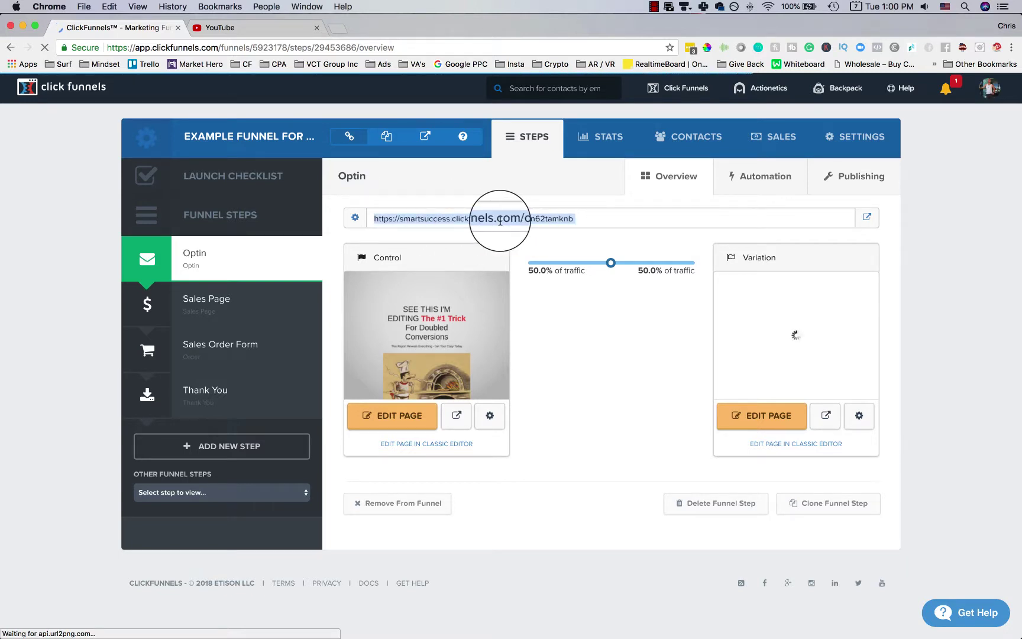
Step: On the funnel's STATS page, expand the Optin row into separate Control and Variation rows
mouse_move(373, 337)
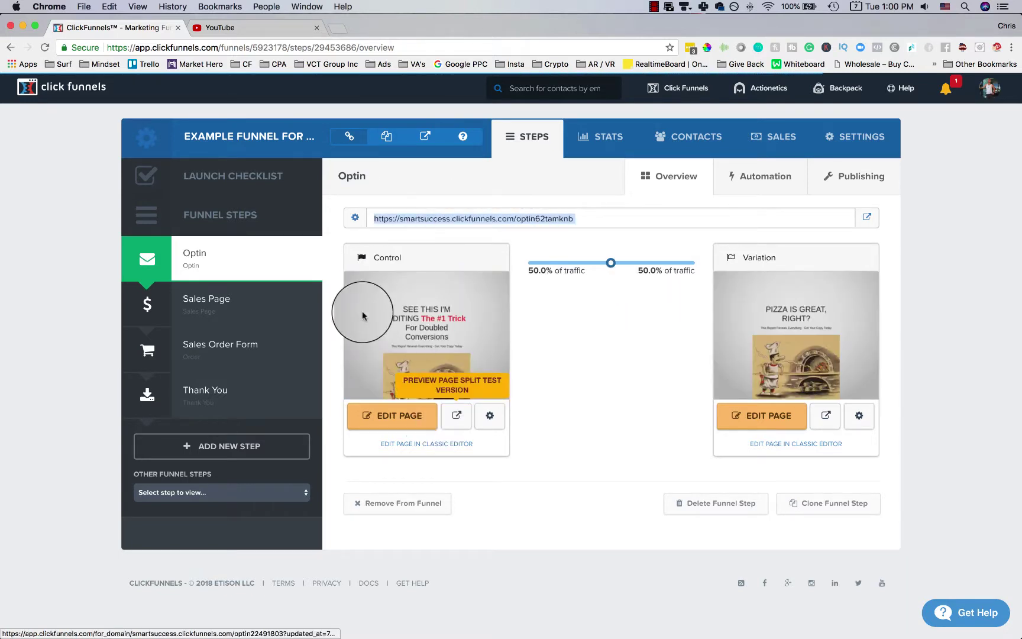
mouse_move(860, 384)
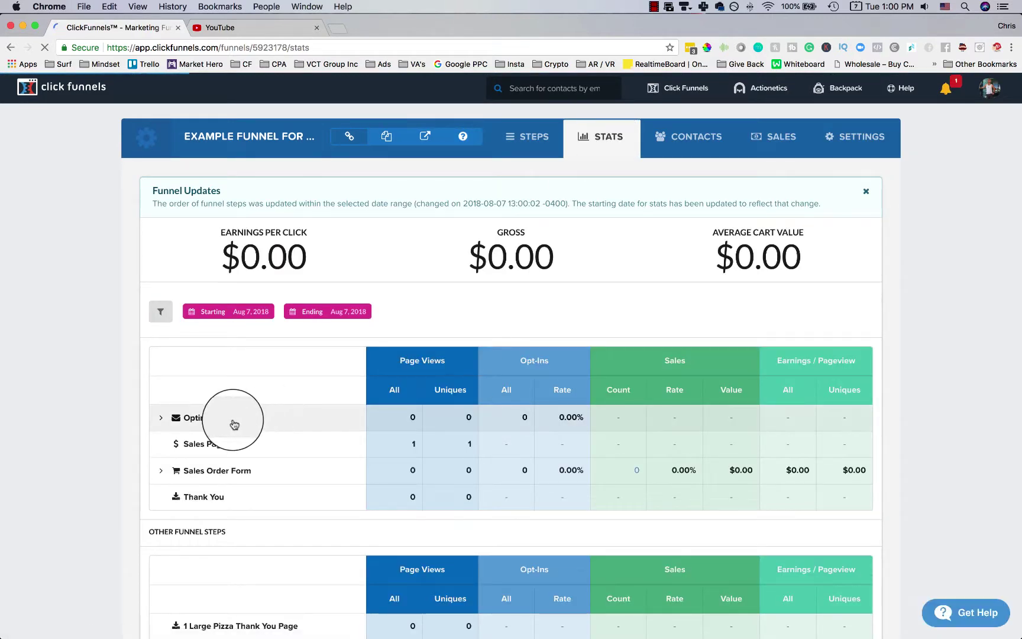
click(159, 417)
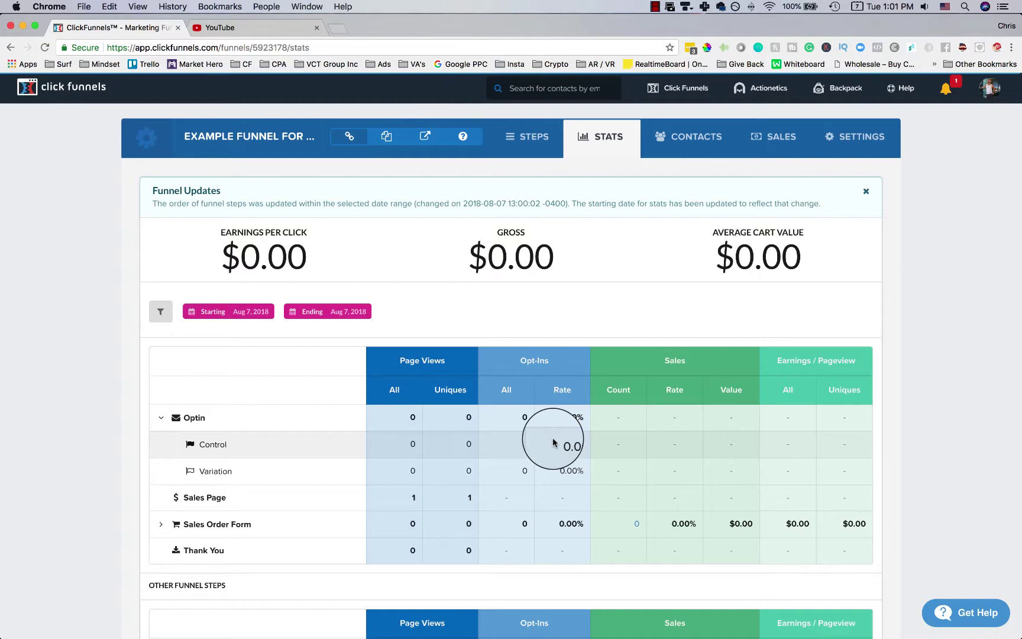
Step: Go to the Funnels list and open the BeginnersGuide Membership funnel
mouse_move(676, 88)
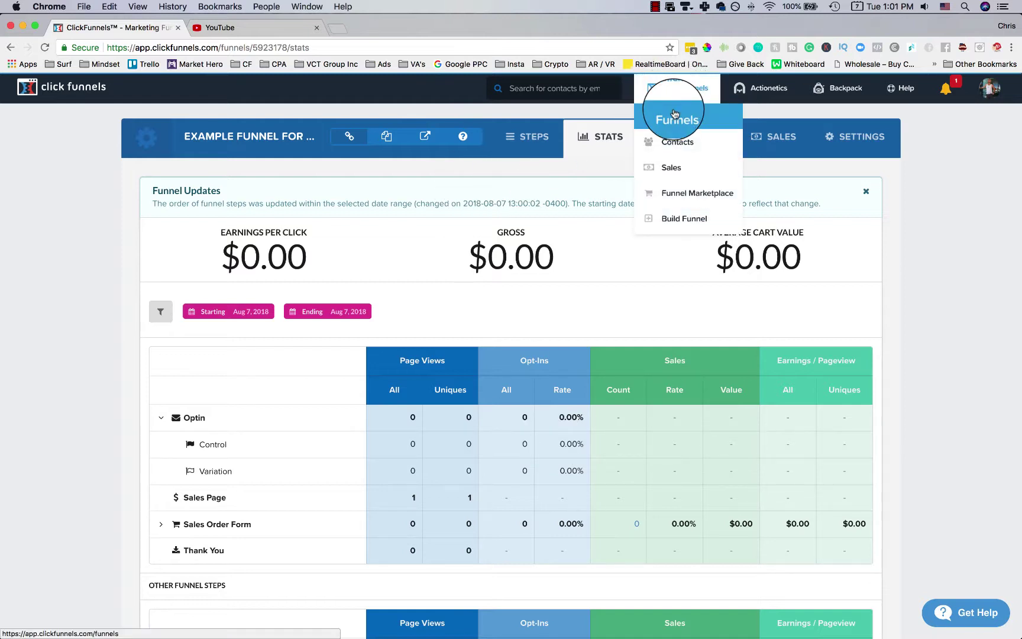
click(675, 114)
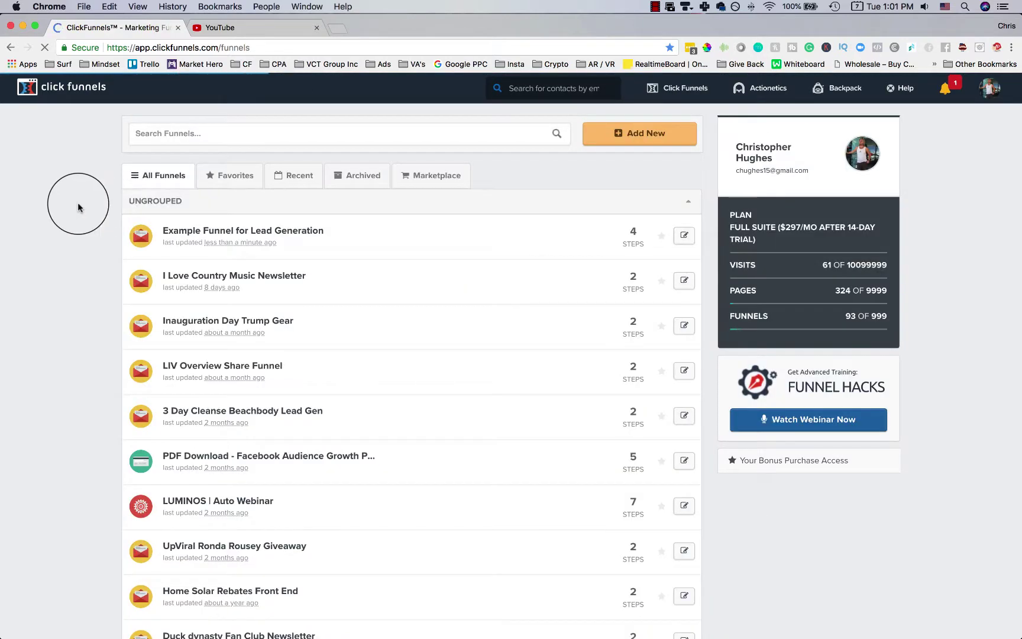
scroll(85, 207, down, 20)
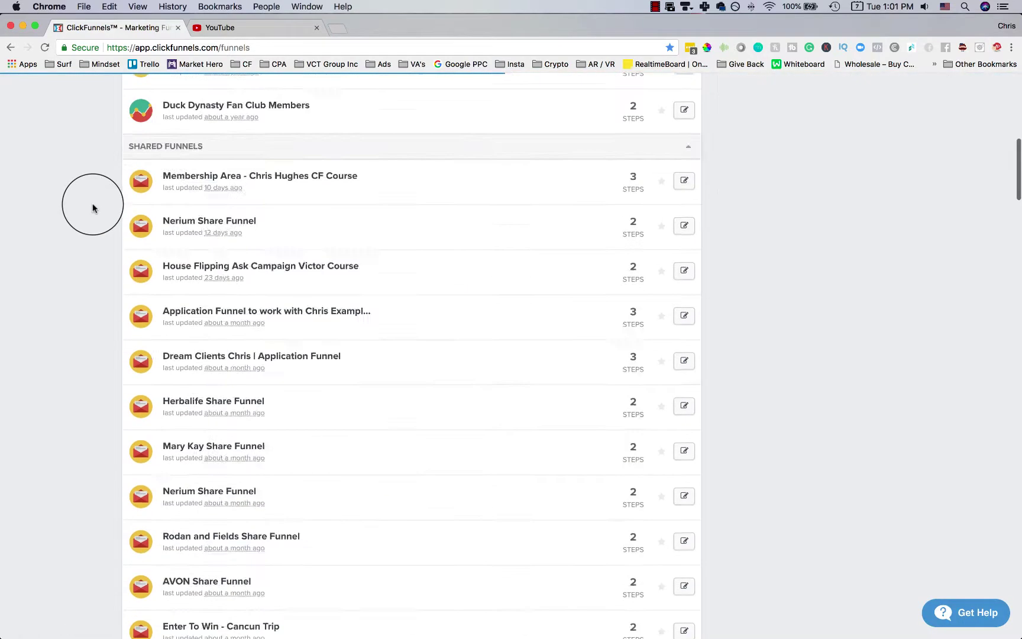
scroll(92, 208, down, 10)
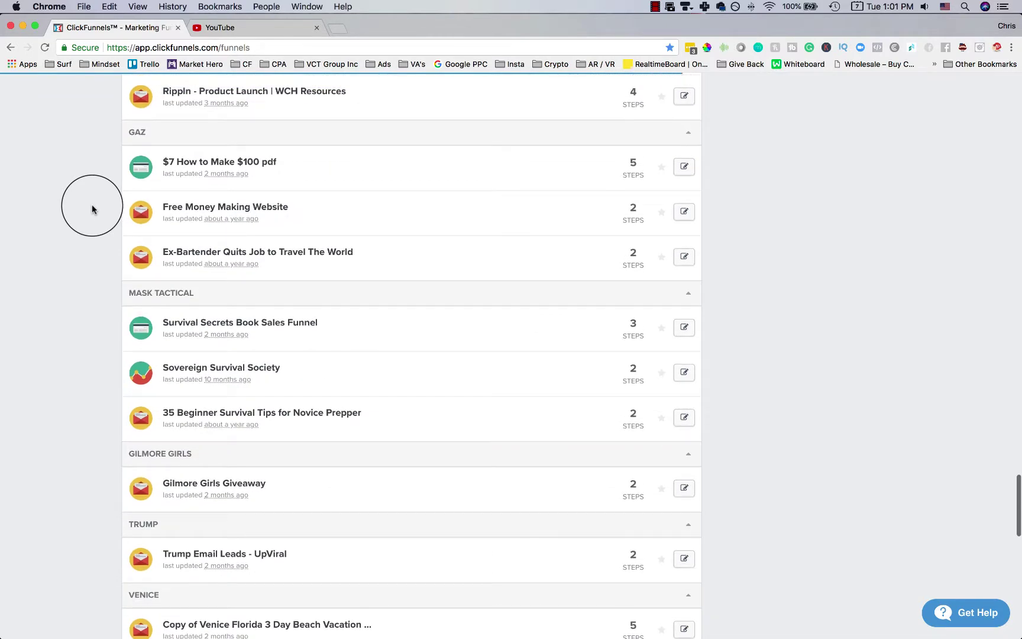
scroll(91, 208, down, 5)
scroll(91, 208, down, 6)
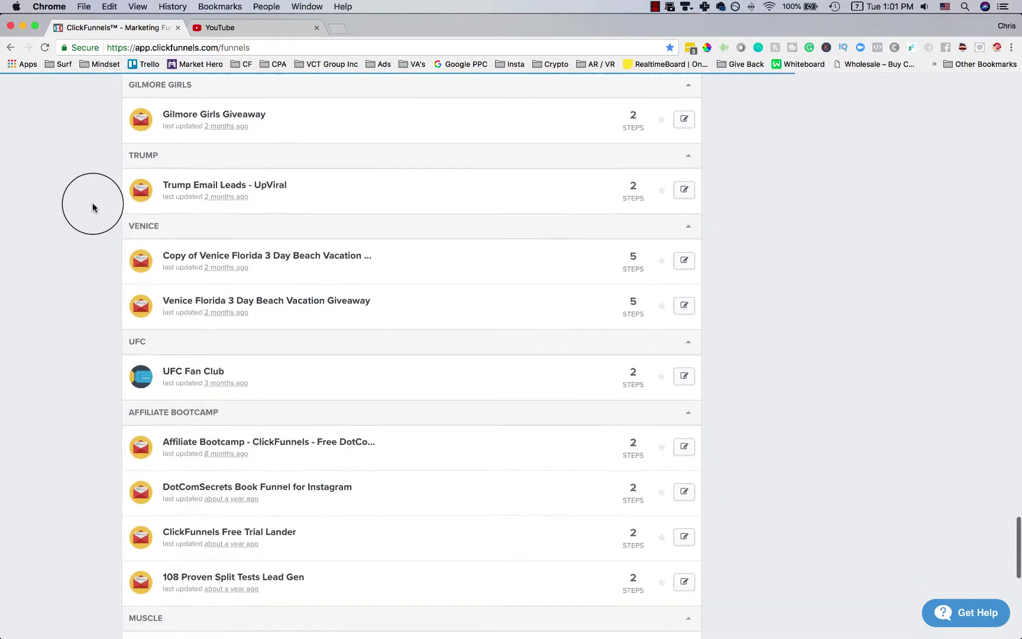
scroll(92, 206, down, 4)
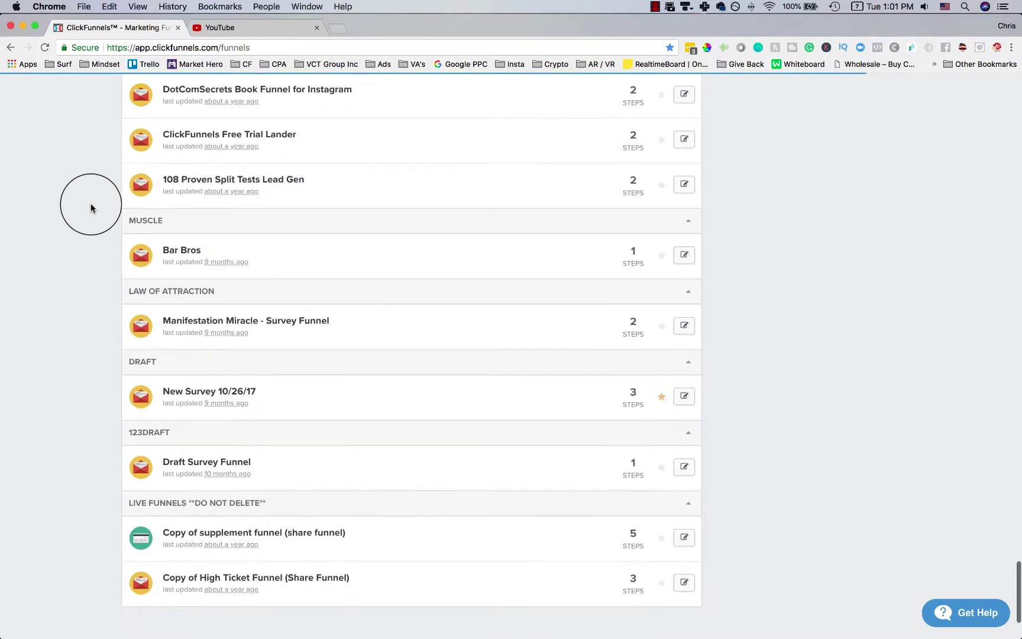
scroll(86, 211, up, 5)
scroll(86, 212, up, 10)
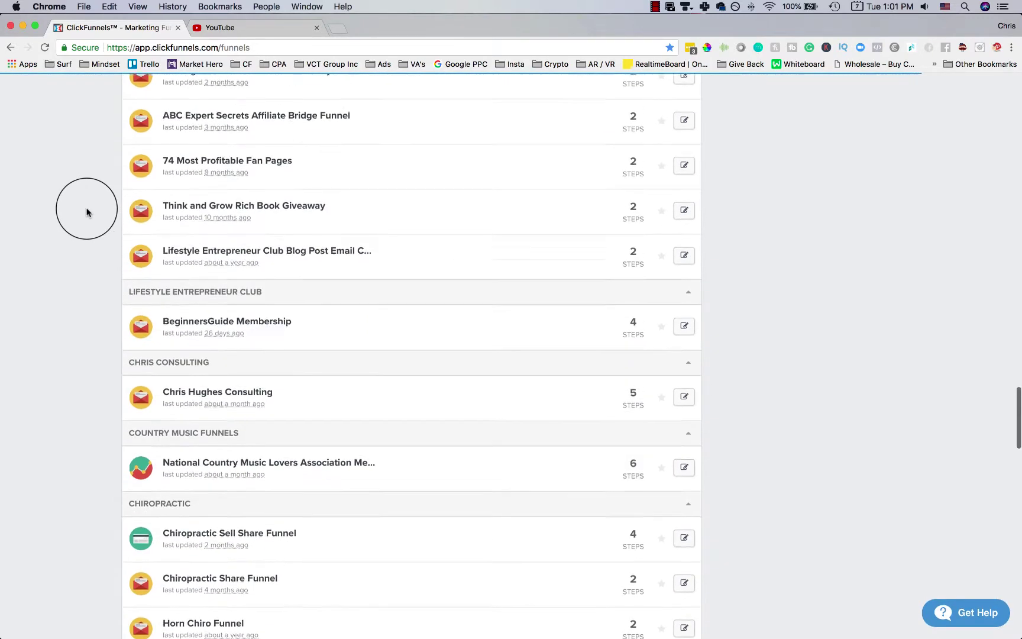
click(240, 331)
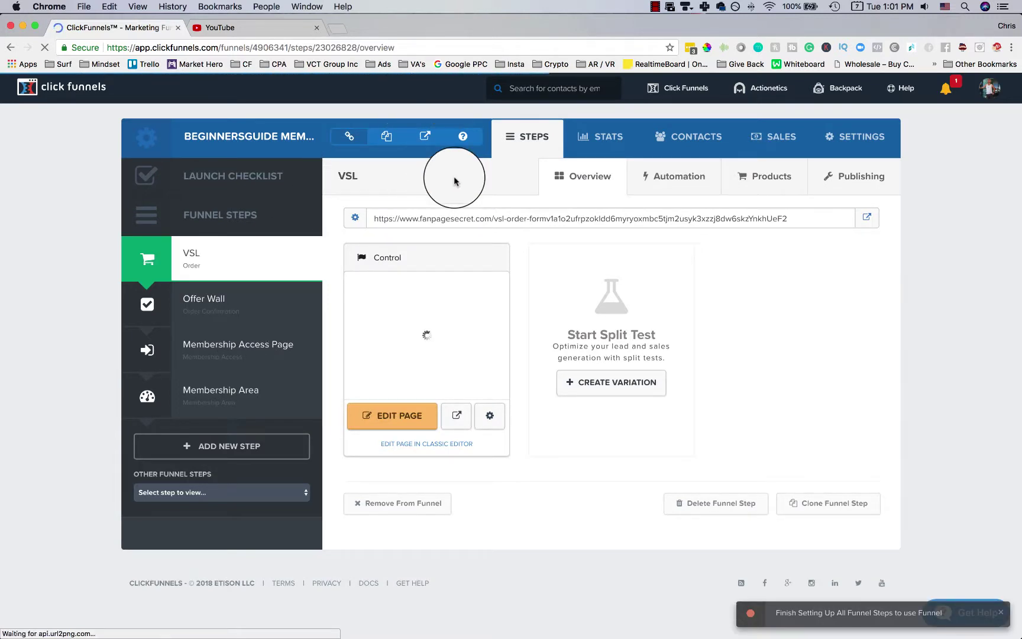
Step: Open the Membership Area step and load its Secret Sign Up URL in a new tab
click(210, 400)
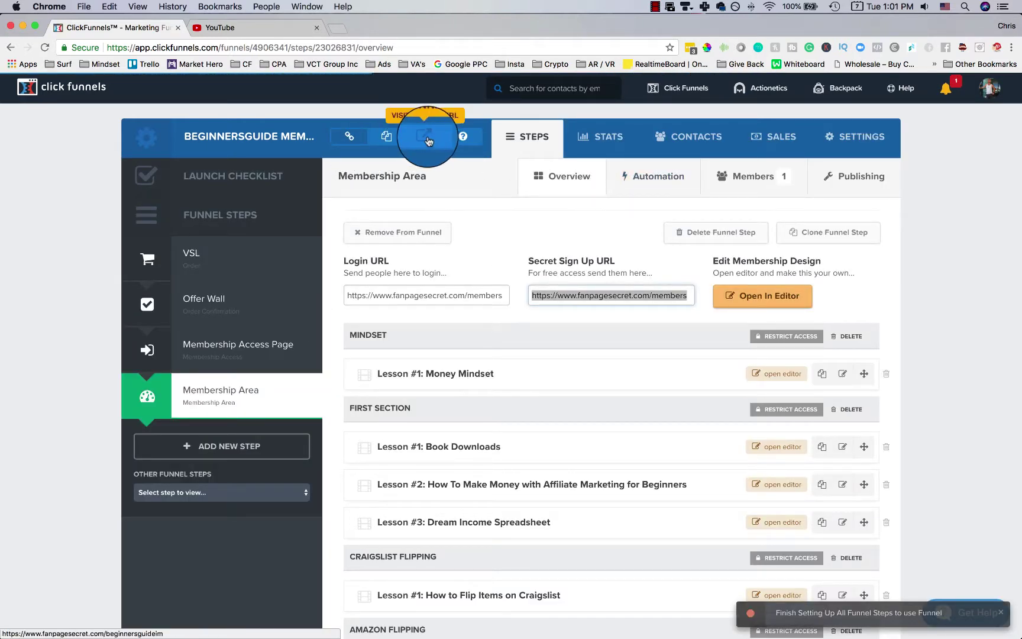
right_click(586, 294)
click(607, 378)
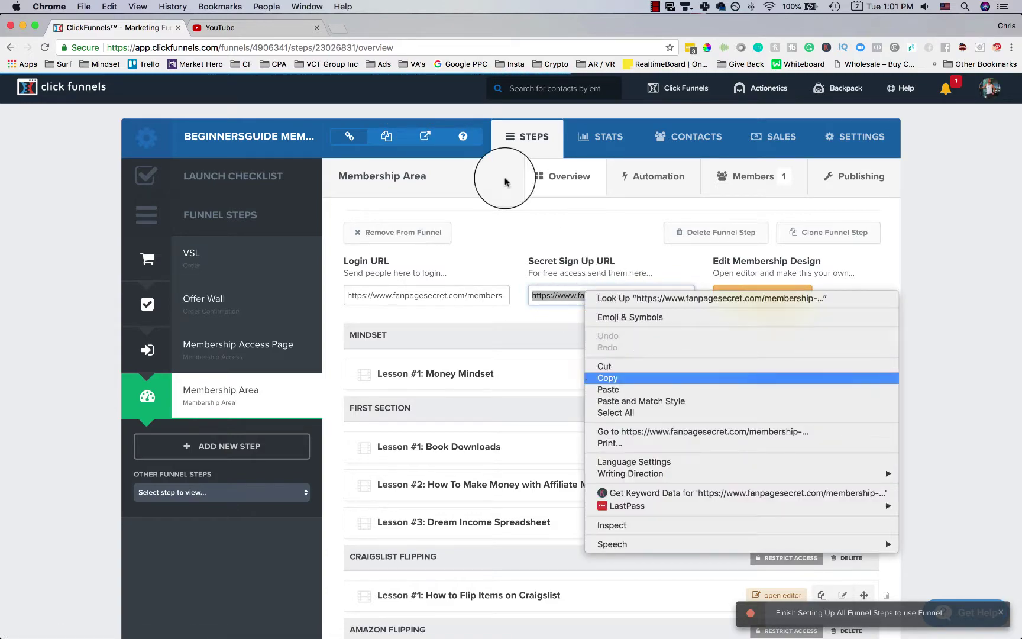
click(337, 28)
key(Return)
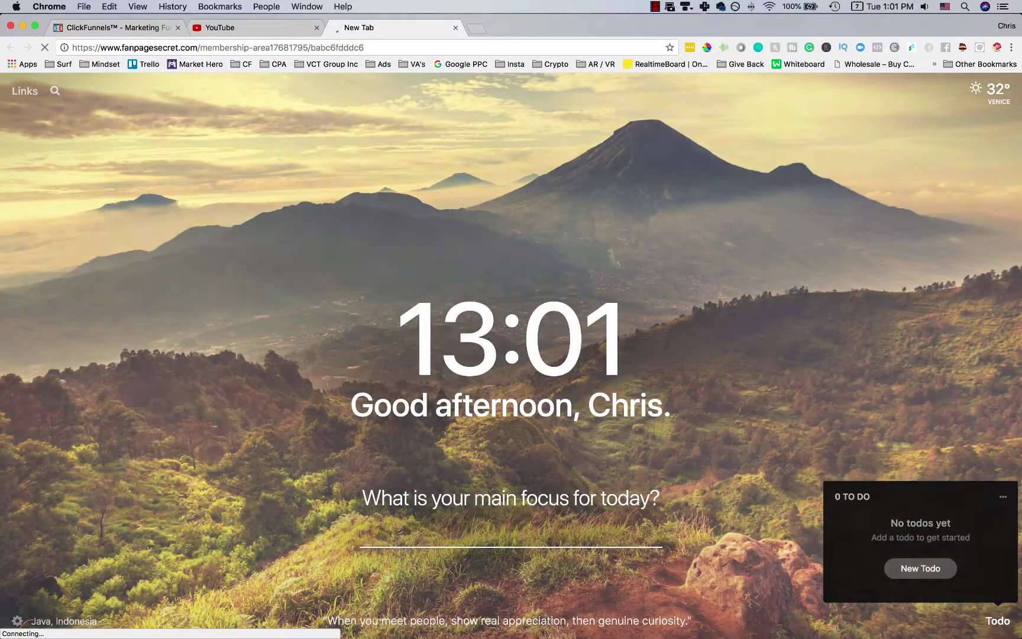
drag(337, 27, 246, 28)
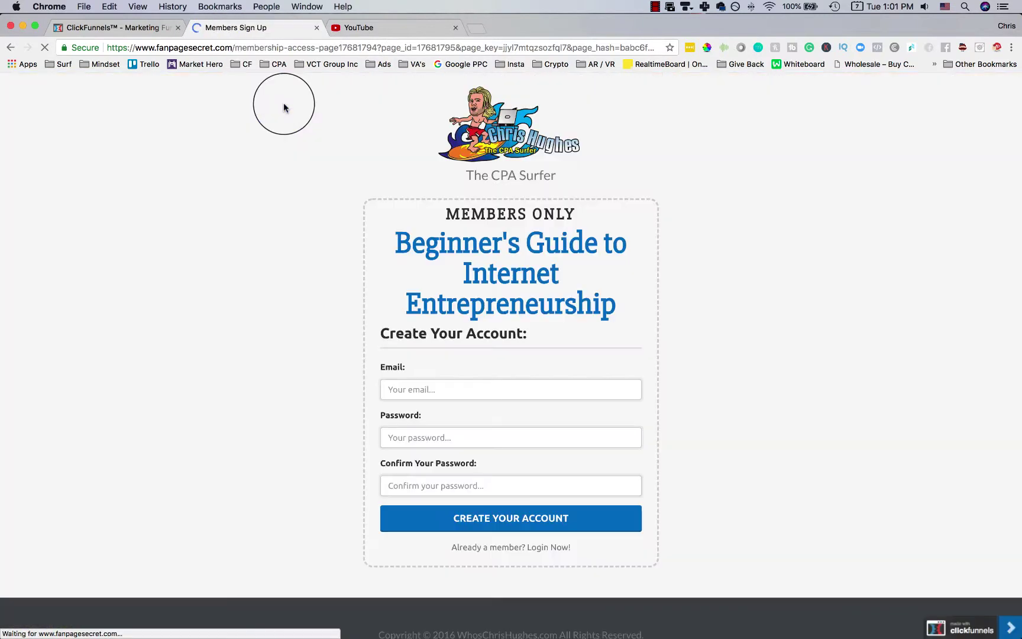
Step: Back on the Membership Area overview, view the live funnel URL, then close the extra tabs
click(113, 28)
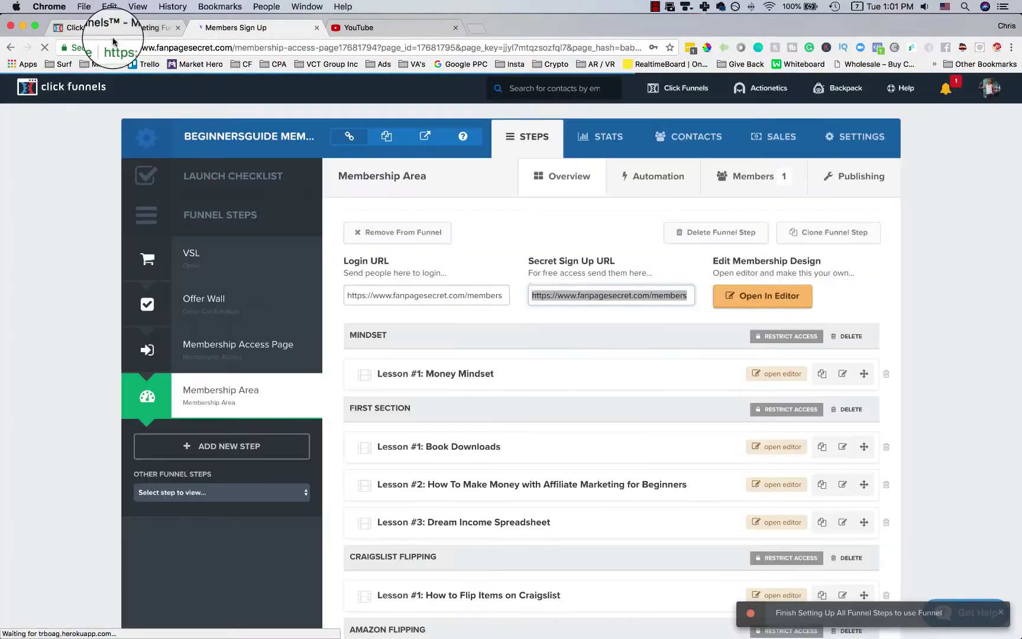
click(746, 303)
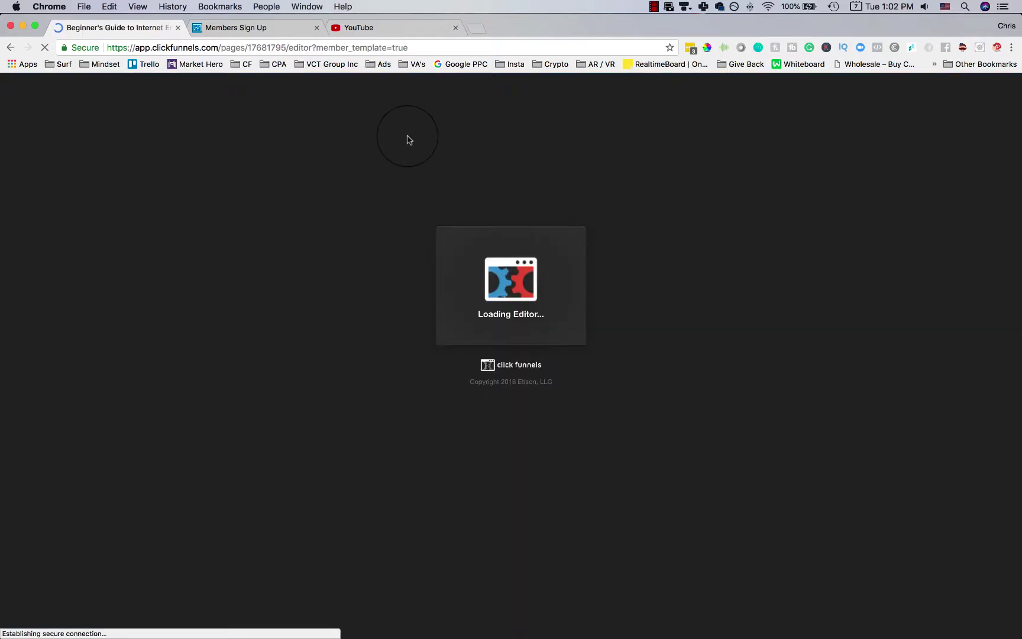
click(11, 47)
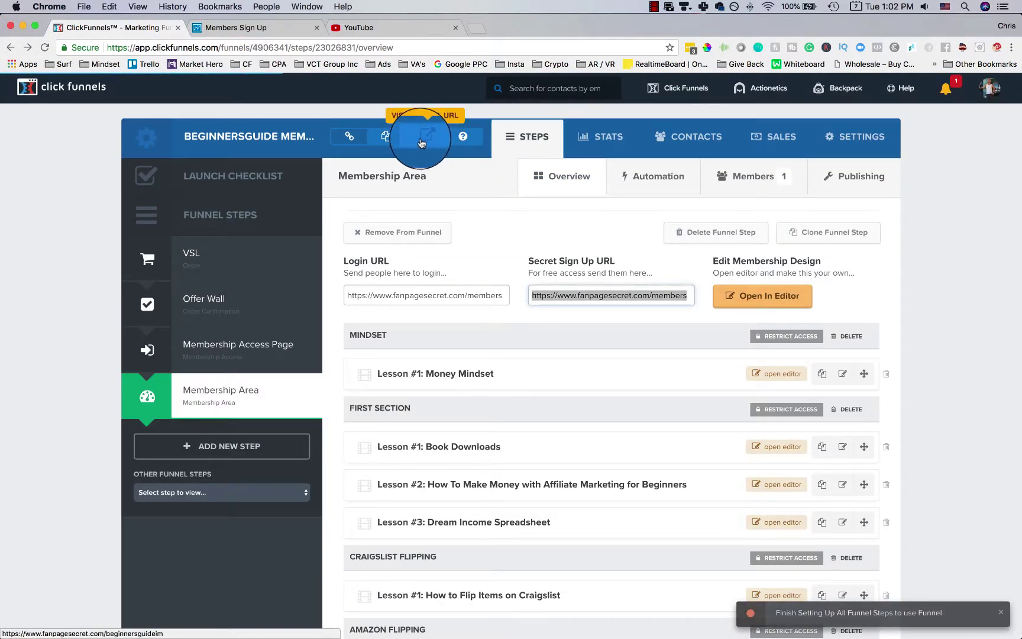
click(425, 136)
click(456, 28)
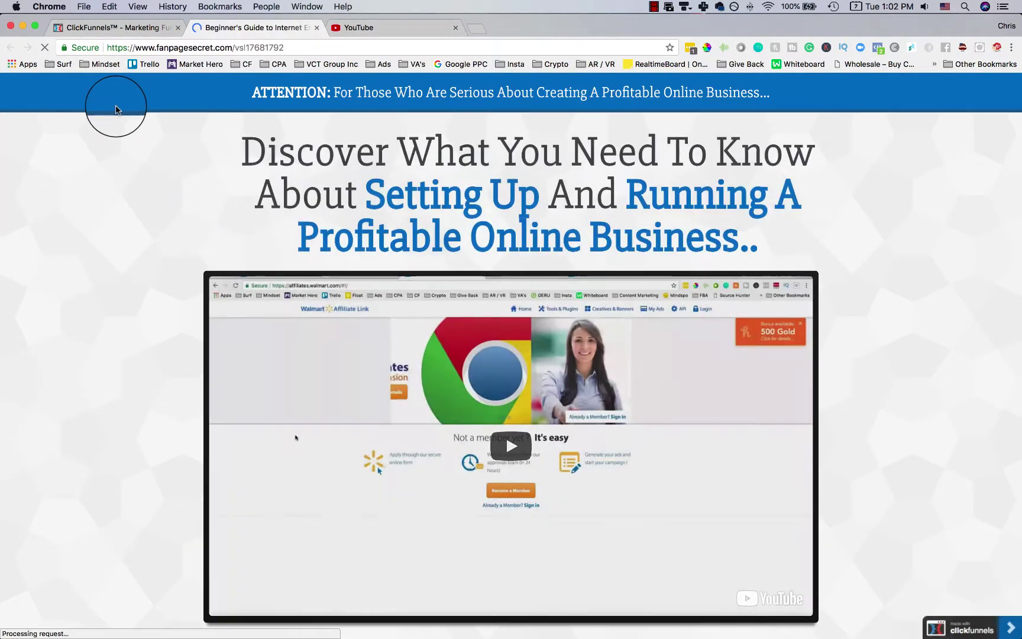
scroll(116, 122, down, 15)
scroll(412, 212, up, 15)
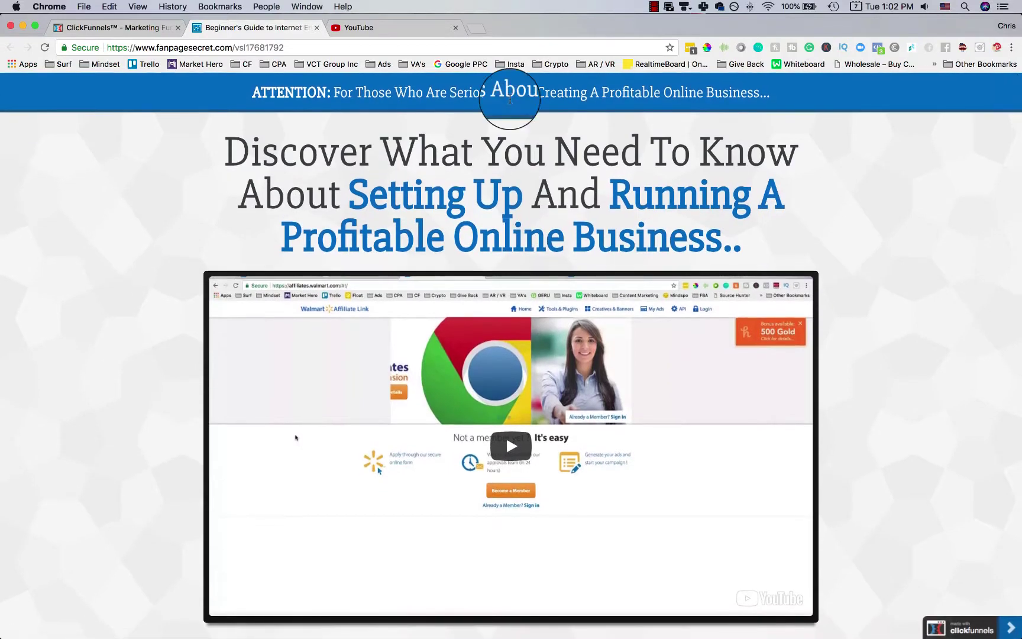
click(317, 28)
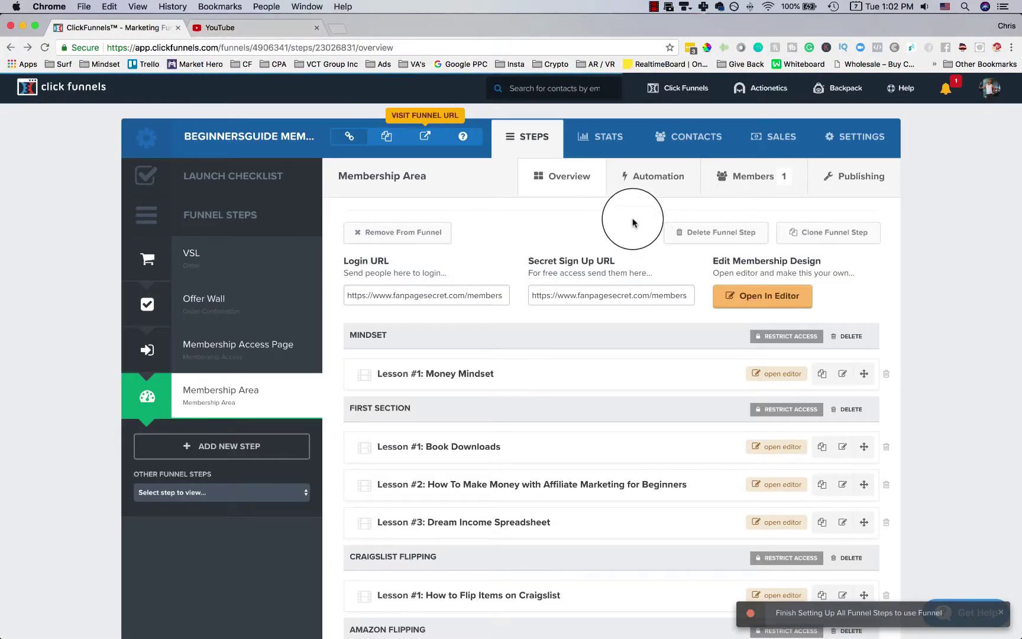
Step: Open the membership template in the editor, browse Add New Element without adding, and preview it
click(740, 301)
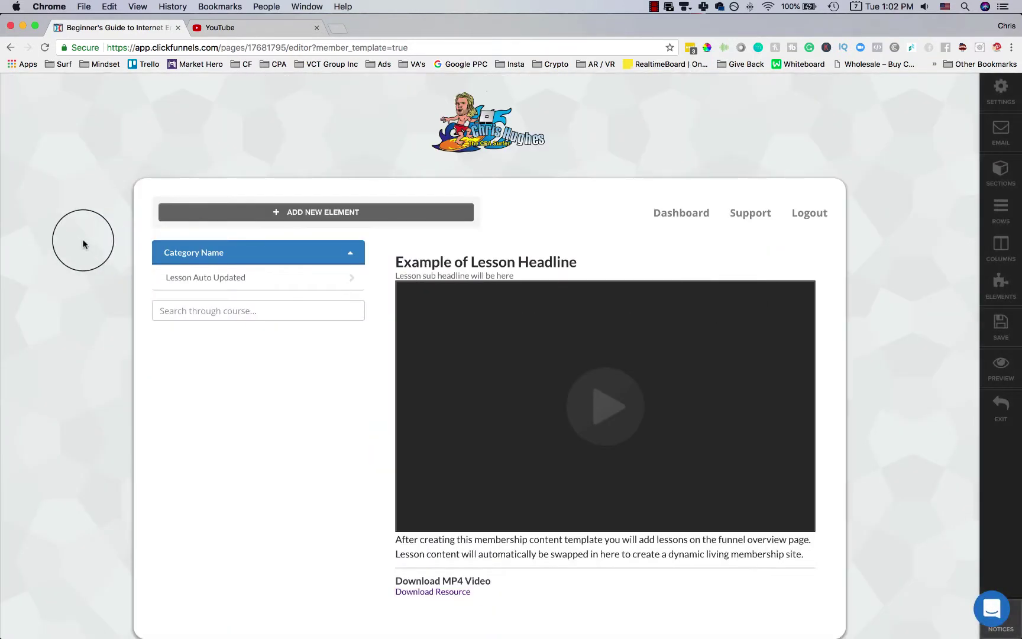
scroll(51, 251, down, 5)
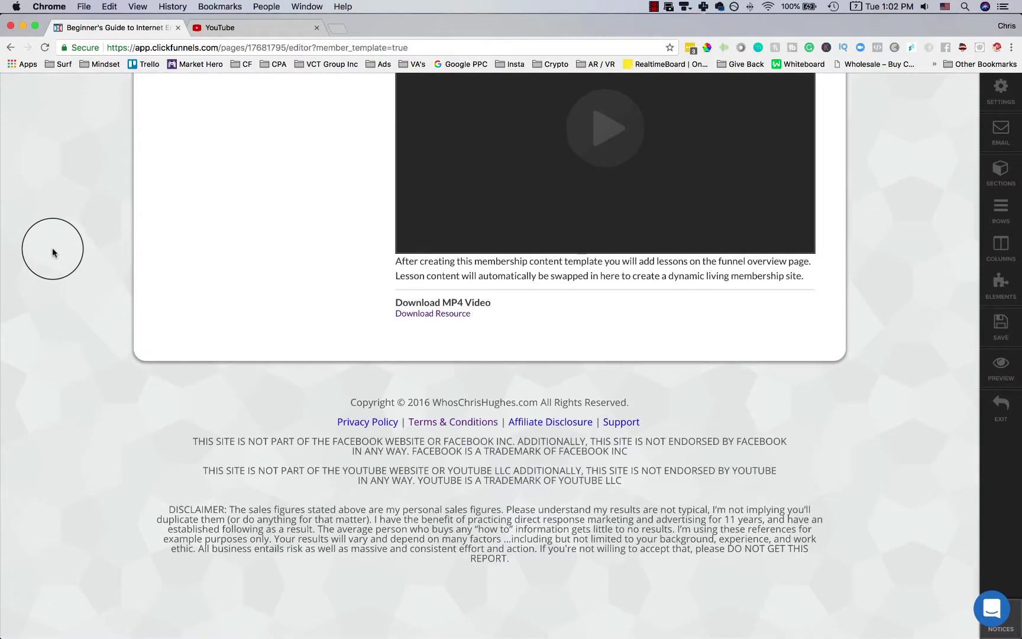
scroll(52, 252, up, 5)
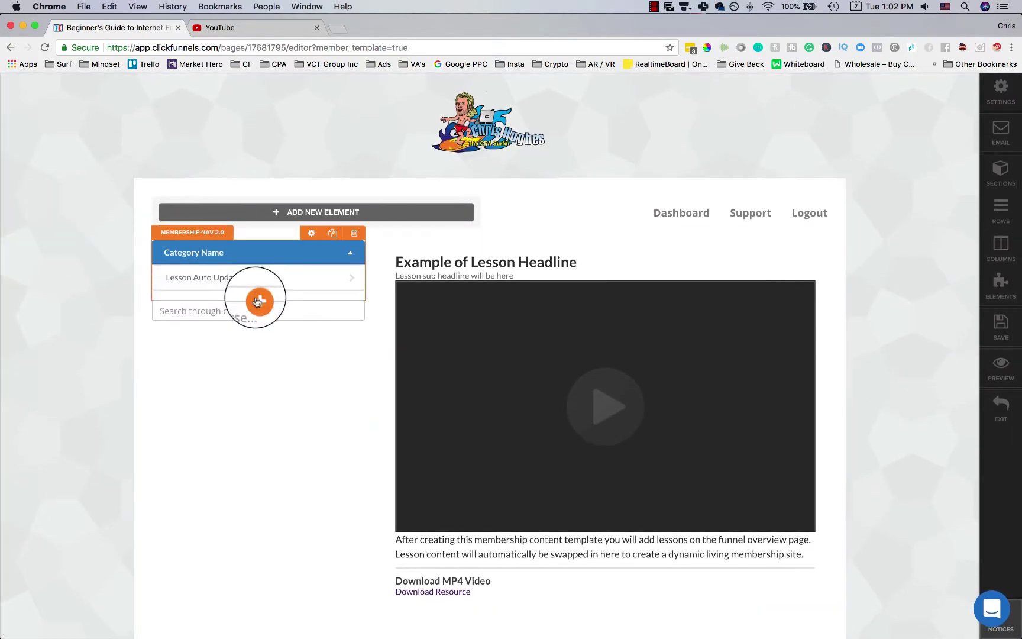
click(258, 300)
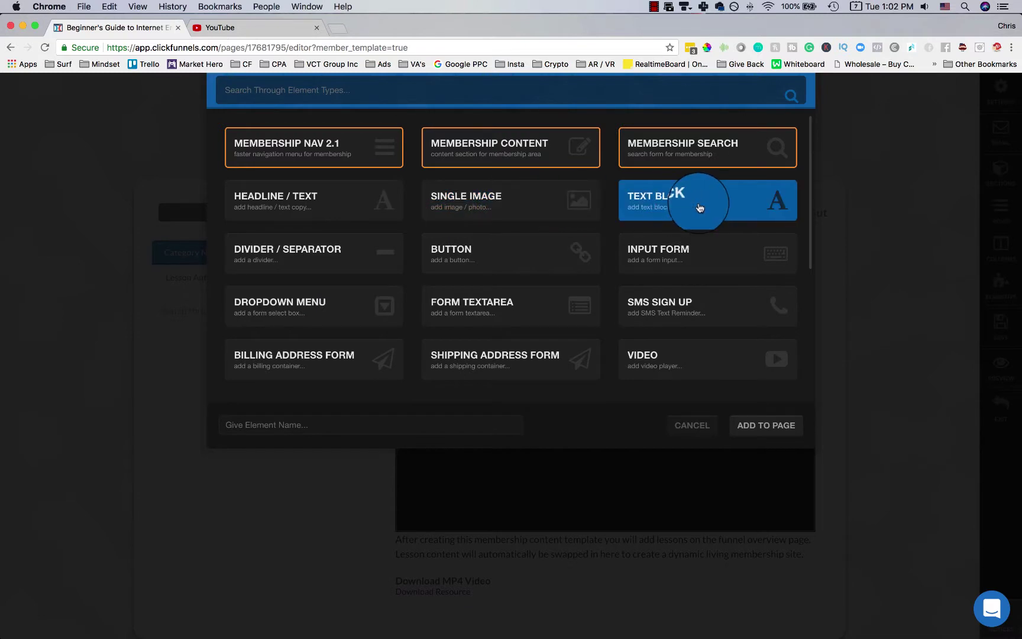
scroll(355, 237, down, 5)
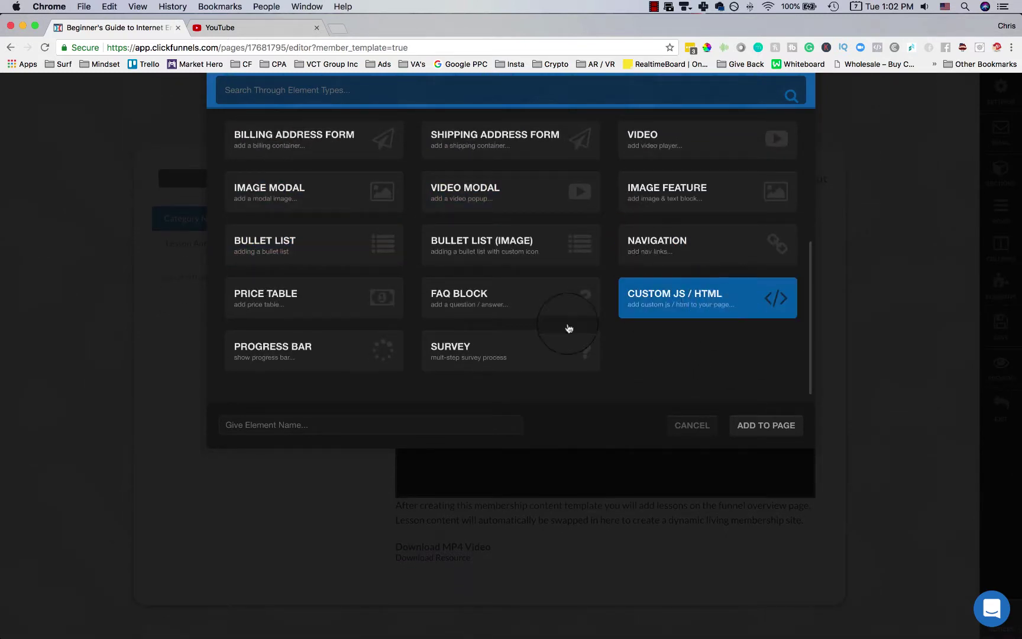
click(700, 425)
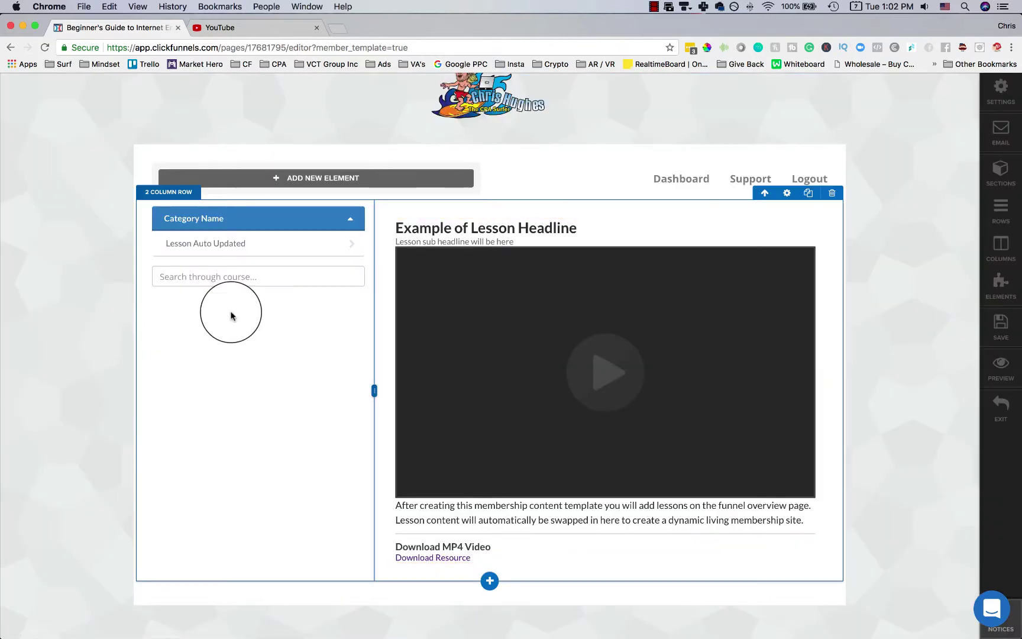
click(999, 372)
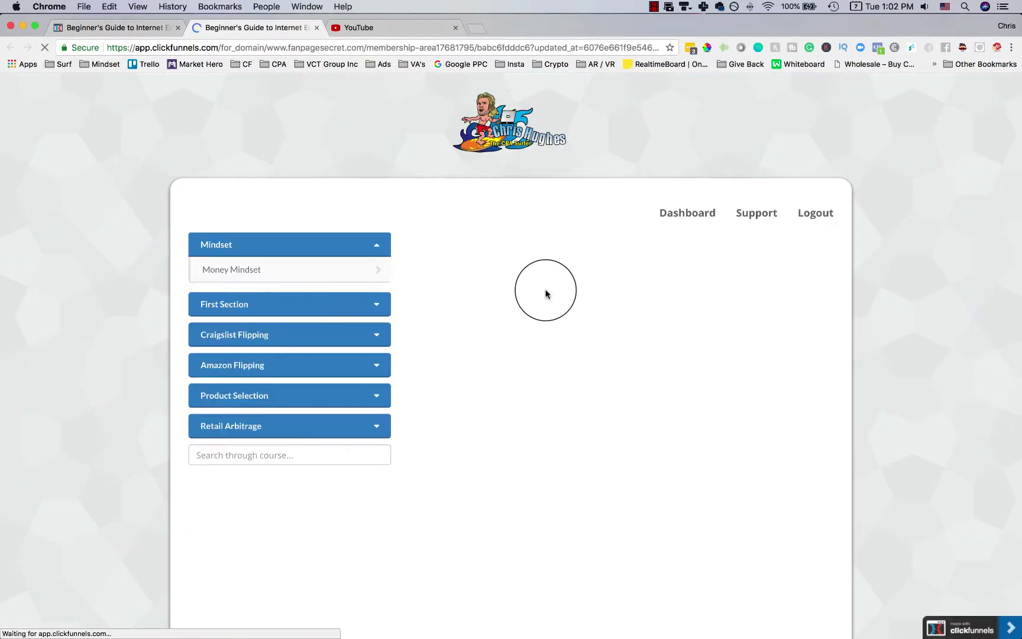
Step: Preview the First Section lessons: Book Downloads, Affiliate Marketing, and Dream Income Spreadsheet
scroll(47, 244, down, 1)
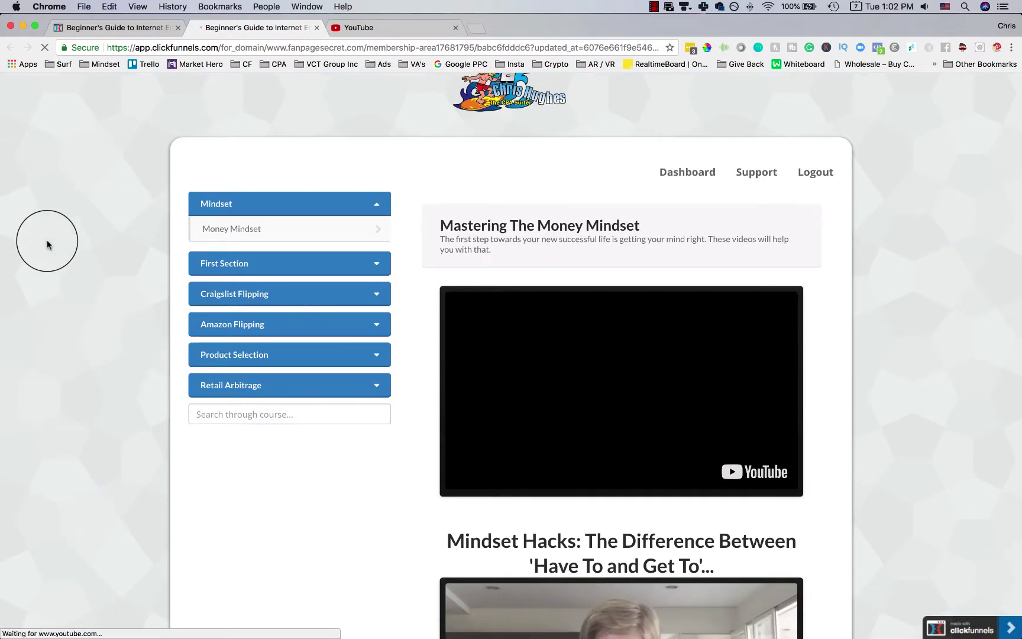
scroll(46, 244, up, 1)
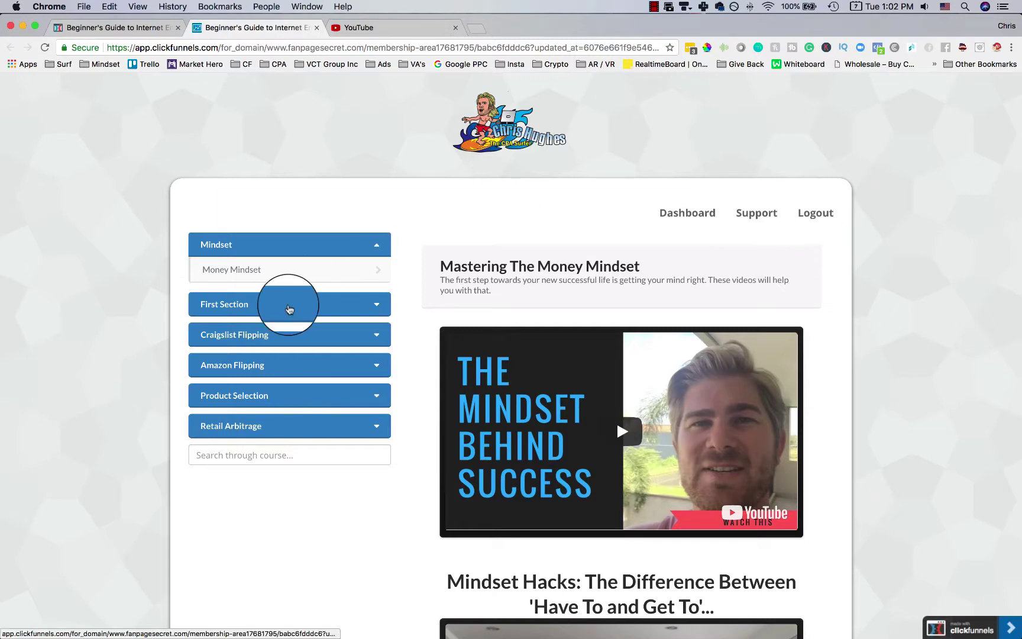
click(249, 307)
click(223, 328)
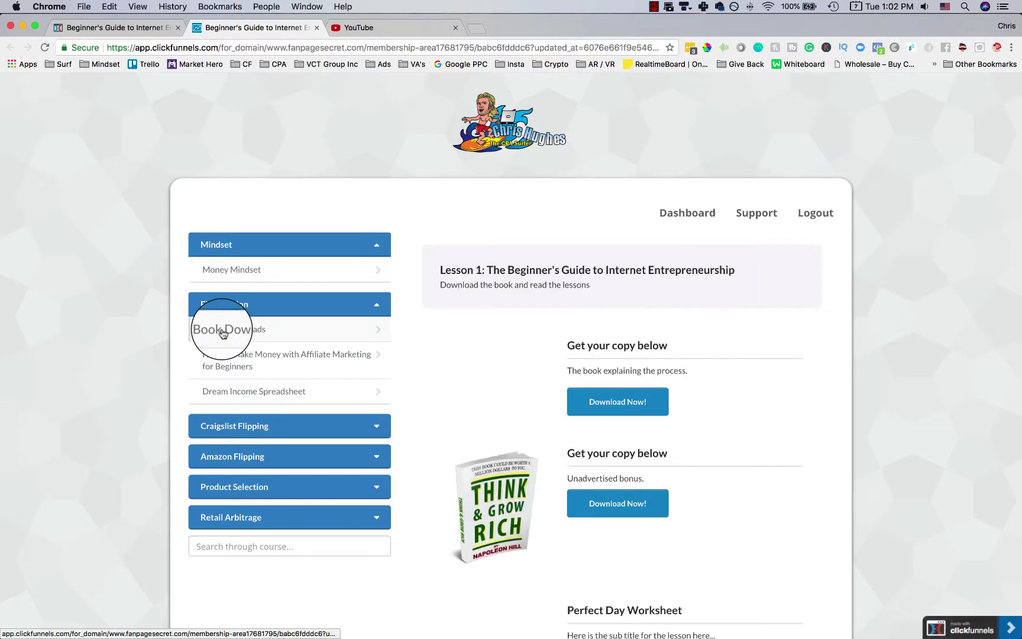
click(292, 366)
scroll(332, 370, down, 1)
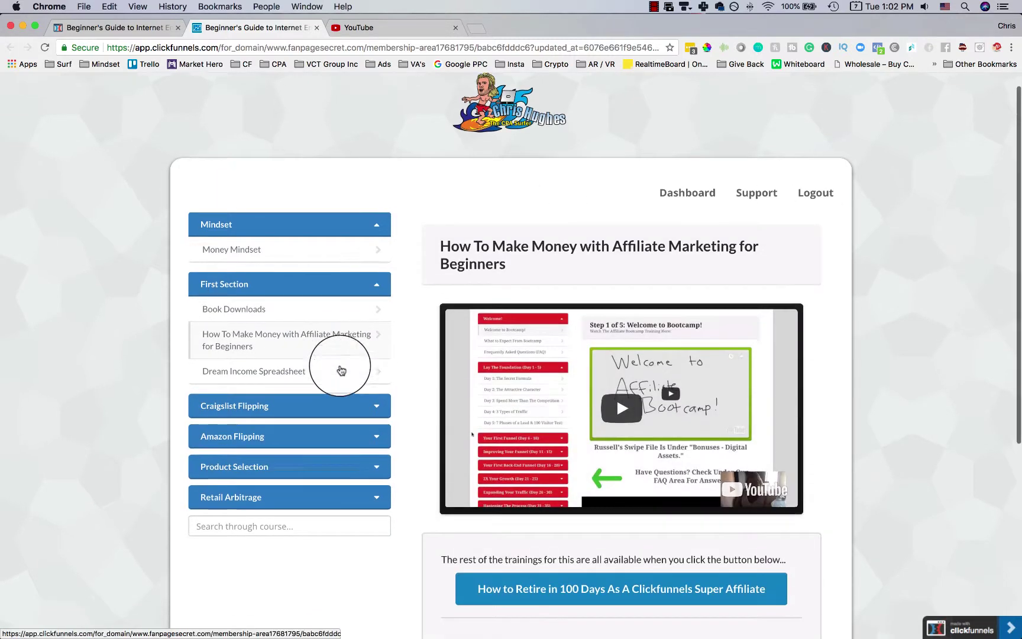
click(274, 358)
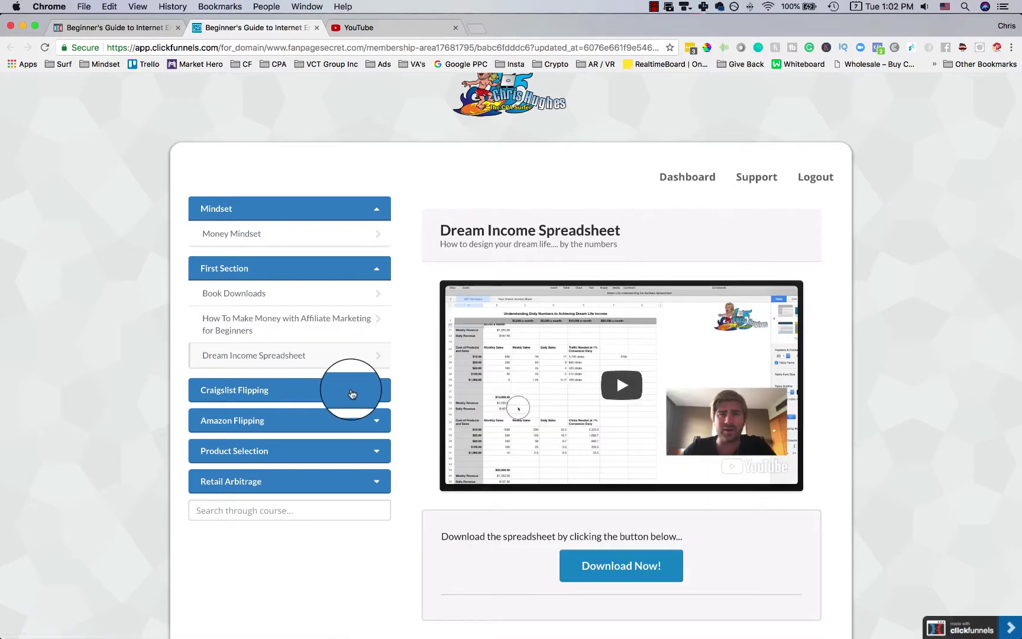
Step: Preview lessons in the Craigslist Flipping, Amazon Flipping, Product Selection and Retail Arbitrage sections
click(346, 391)
click(285, 411)
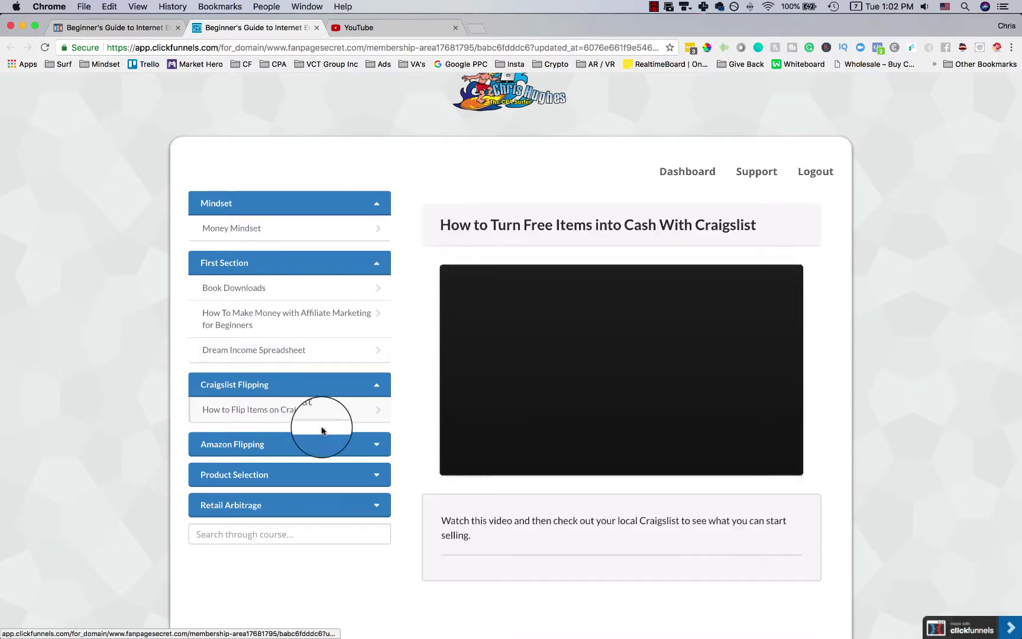
click(366, 446)
click(269, 469)
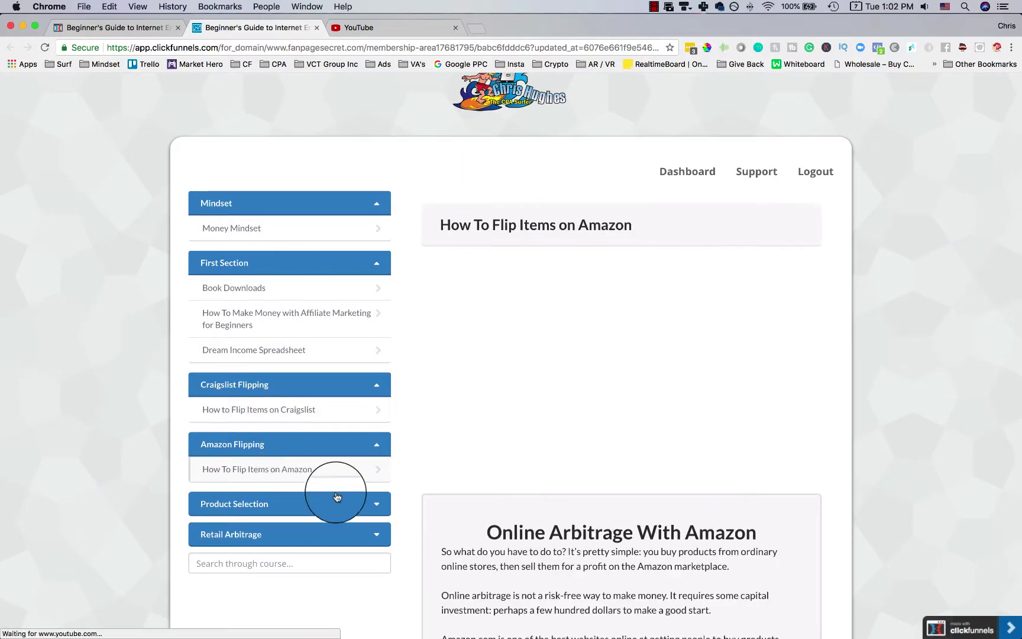
click(335, 501)
click(306, 530)
click(354, 562)
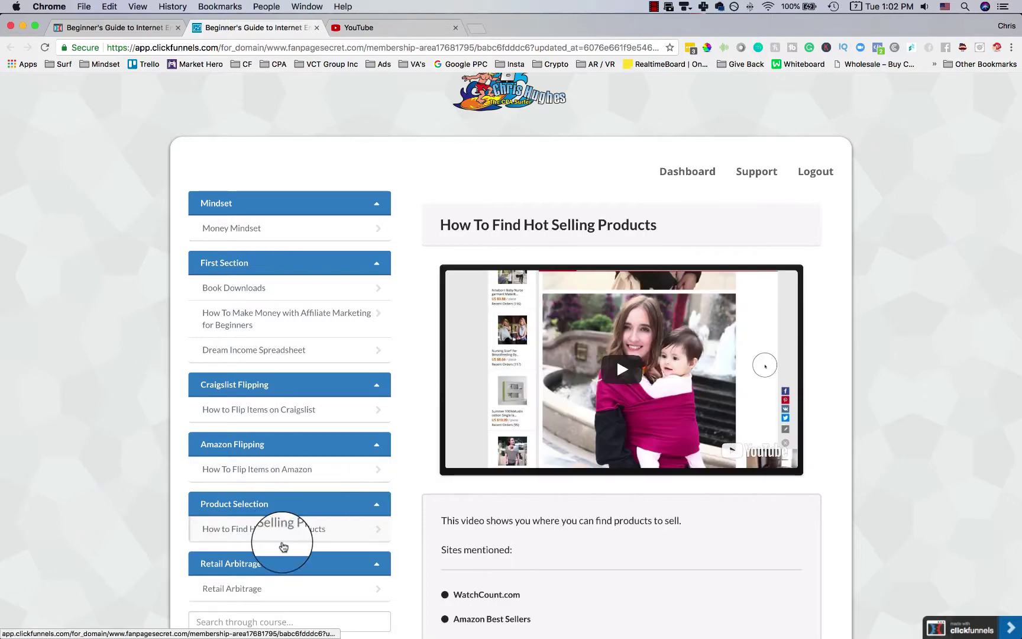
click(251, 588)
Step: Return to the Money Mindset lesson, "Mastering The Money Mindset", and scroll through it
scroll(541, 479, down, 5)
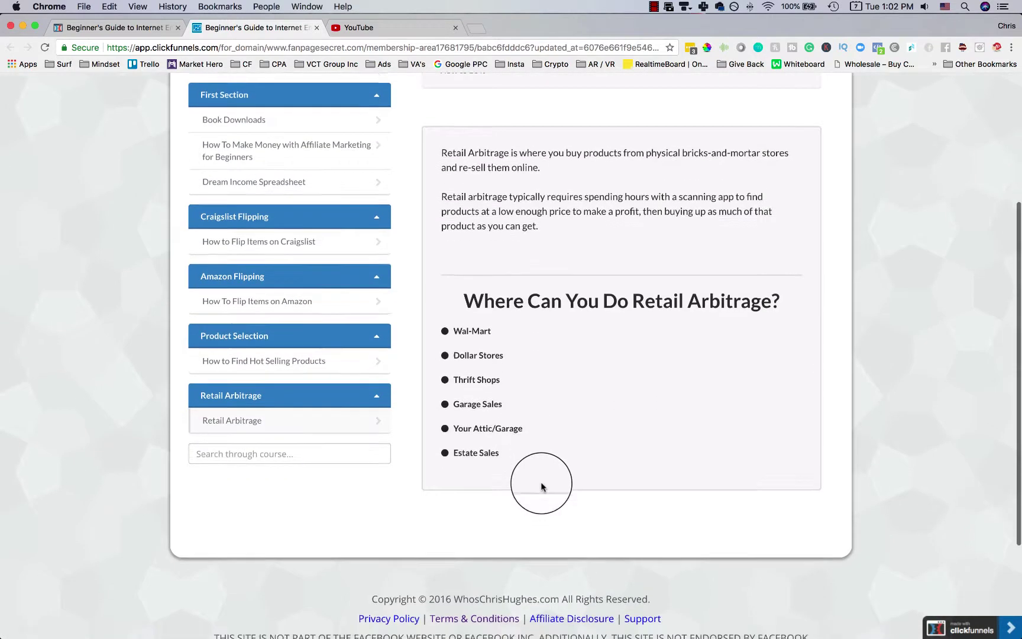
scroll(404, 430, up, 4)
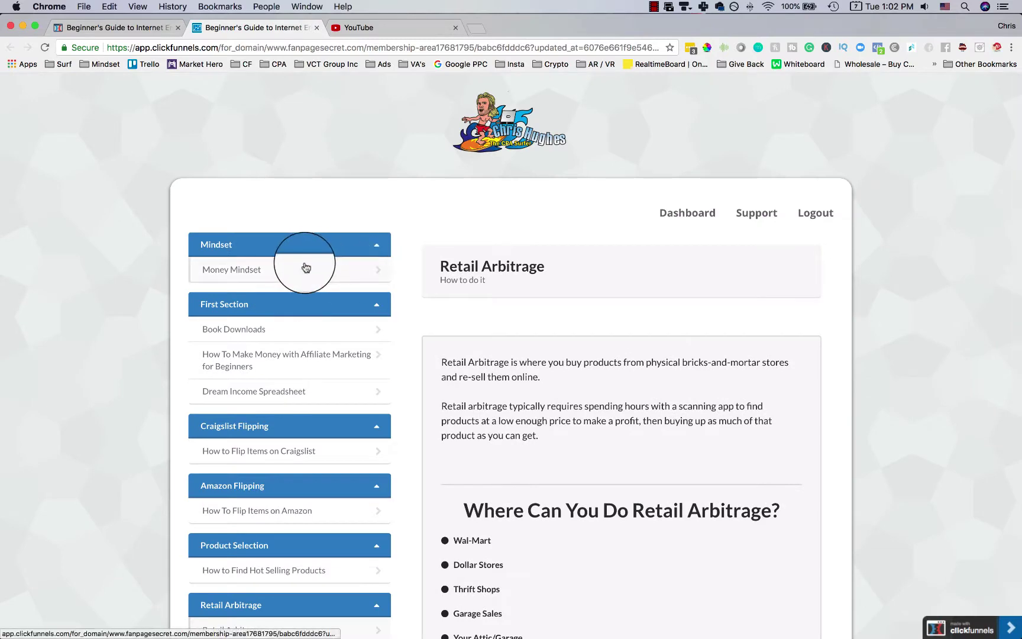
click(303, 268)
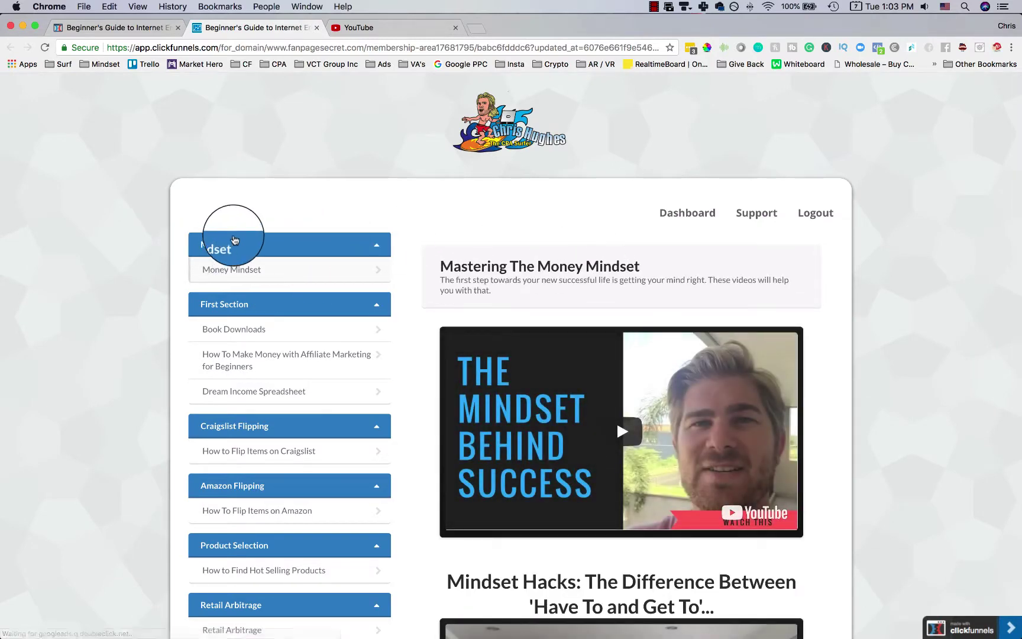
scroll(712, 273, down, 15)
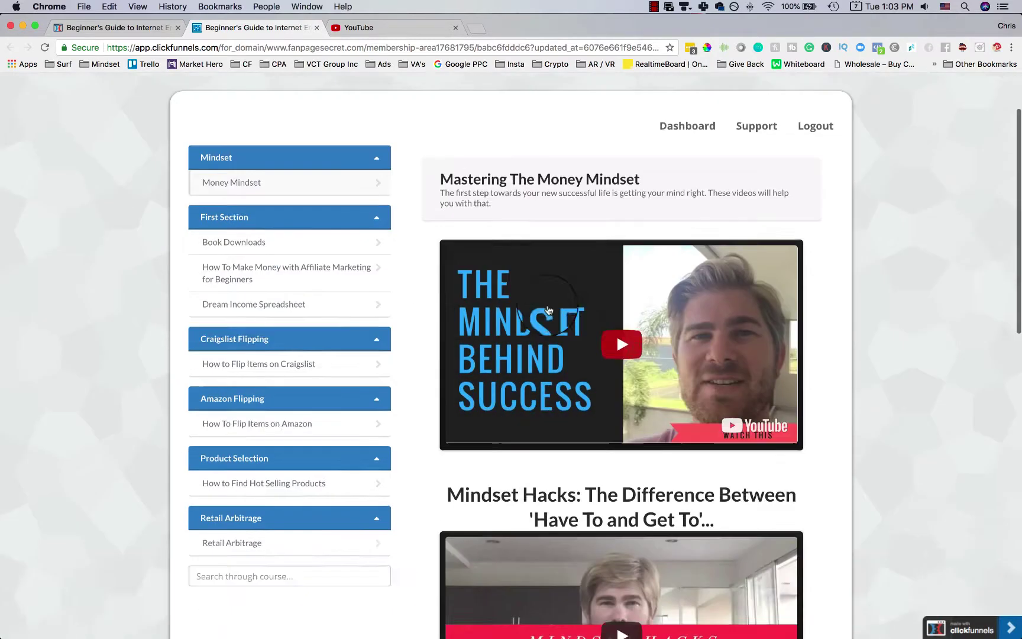
scroll(641, 349, up, 20)
scroll(761, 367, down, 2)
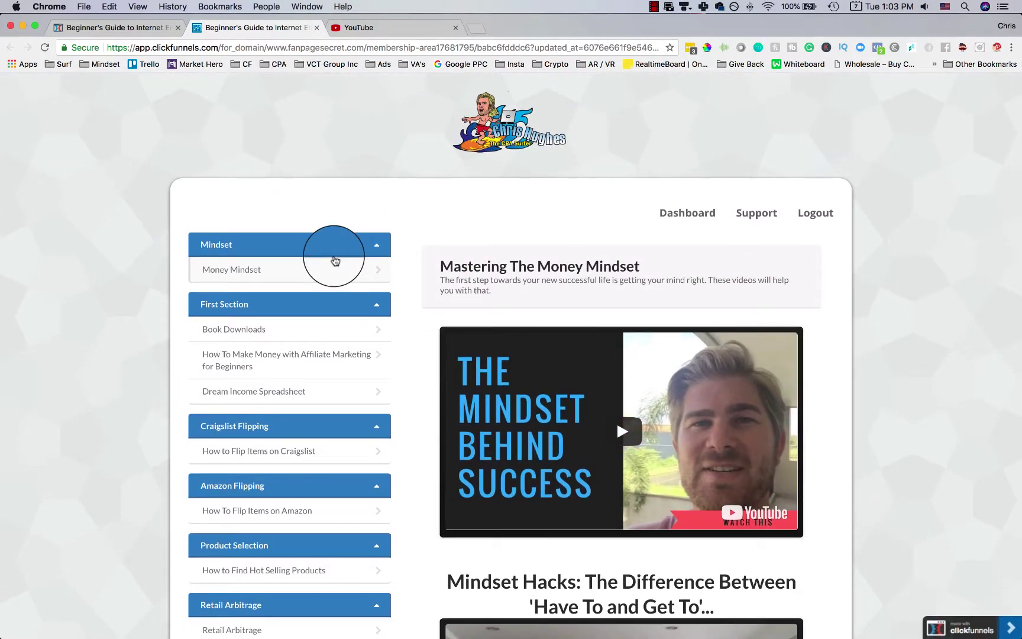
Step: Close the course preview, exit and leave the membership editor, and bring up the account menu
click(317, 27)
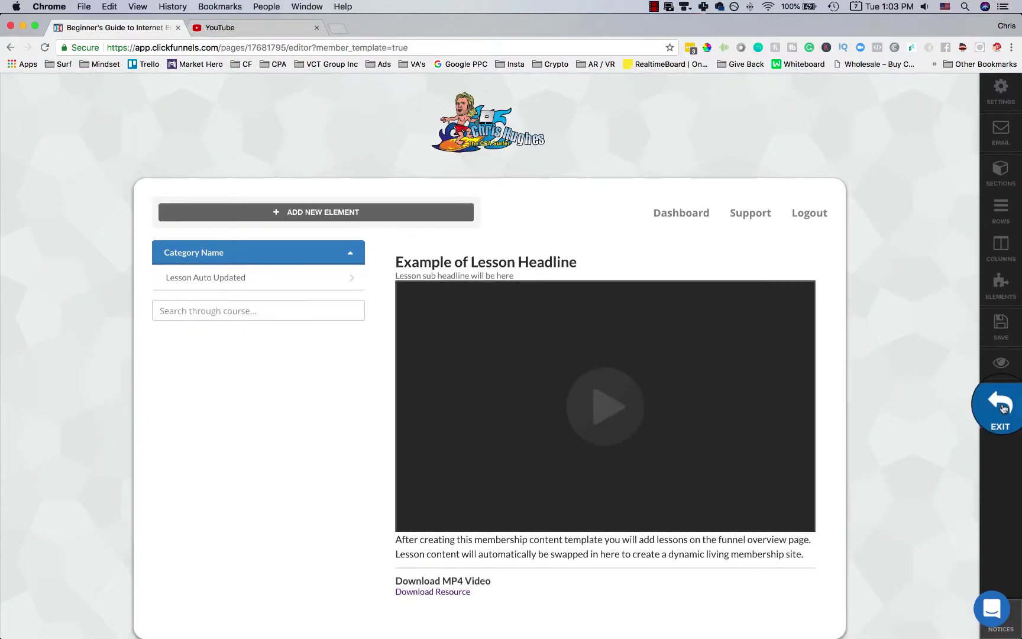
click(1000, 407)
click(604, 222)
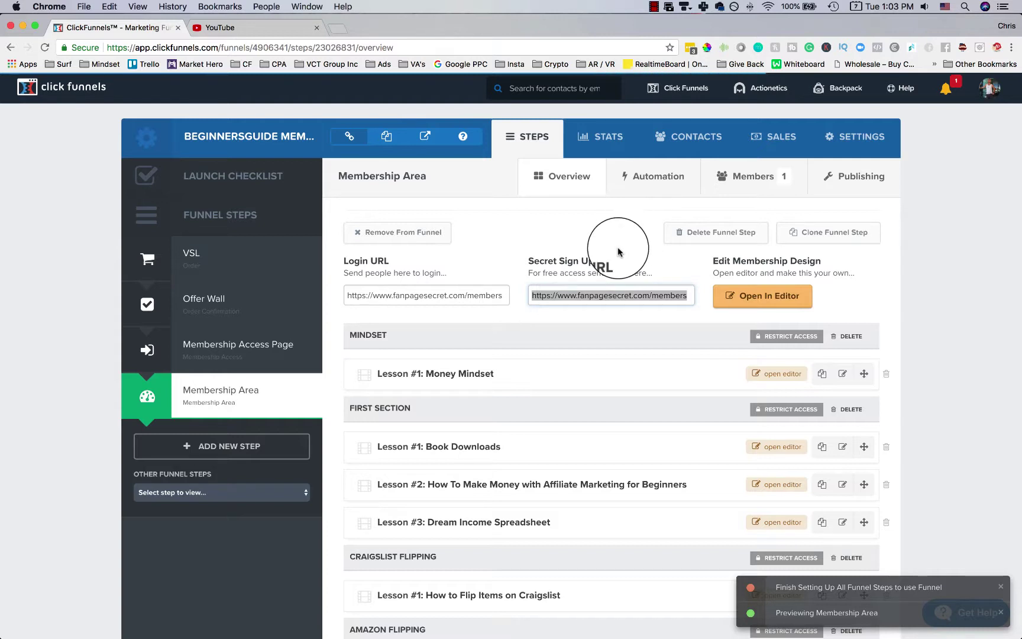
click(989, 90)
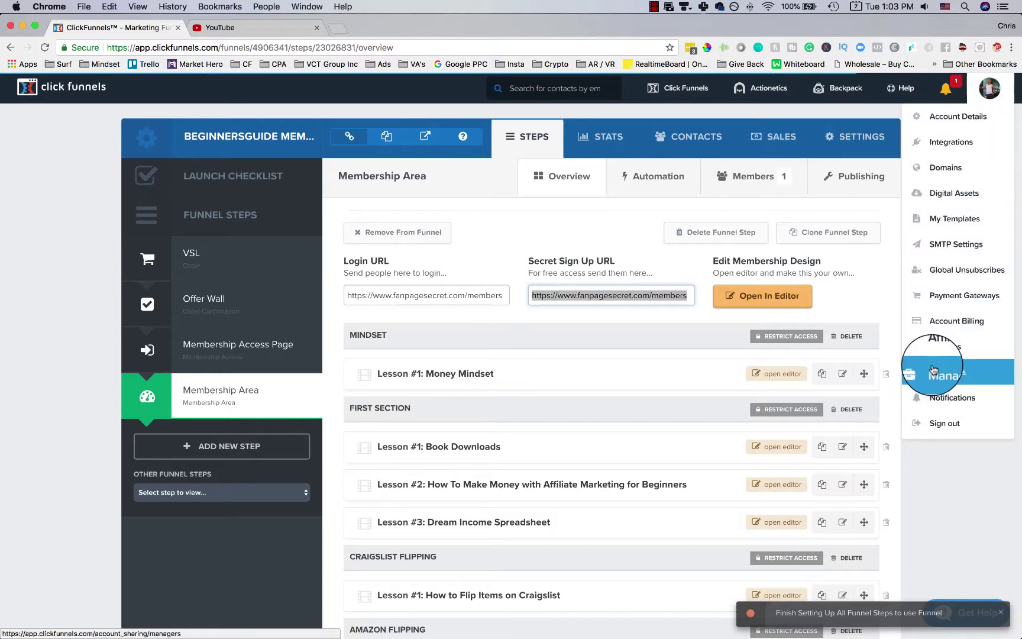
Step: Go to the affiliate dashboard and review its earnings and recurring revenue metrics
click(944, 348)
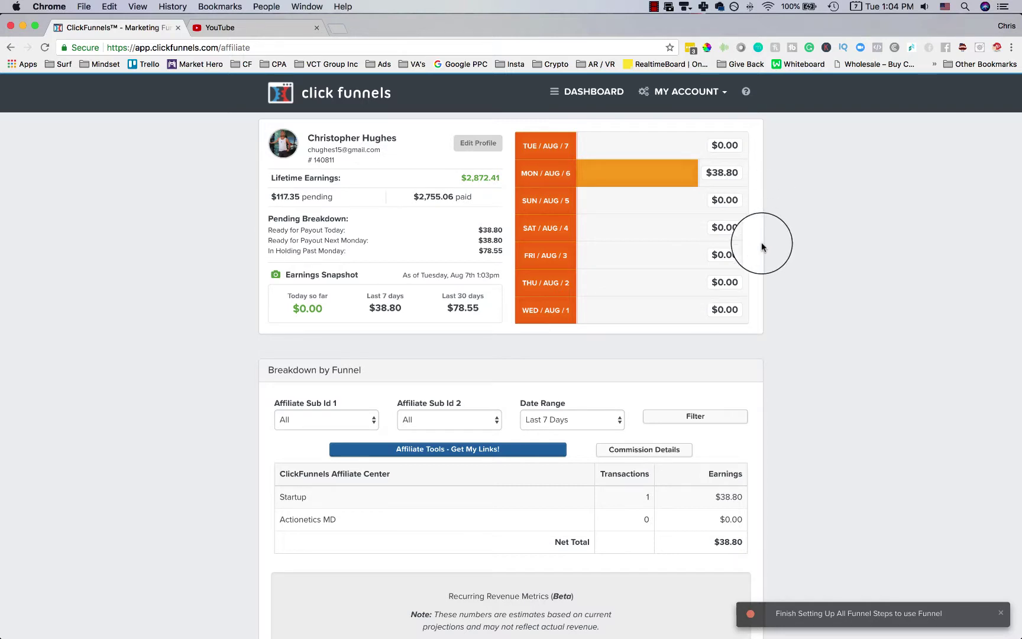
scroll(788, 256, down, 6)
scroll(788, 258, down, 2)
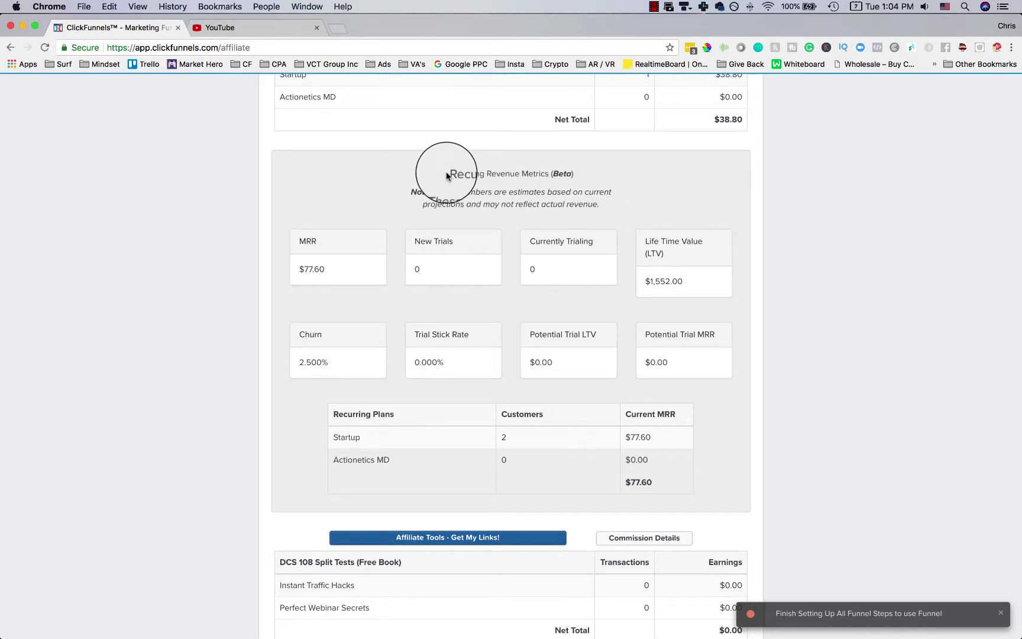
scroll(810, 207, down, 1)
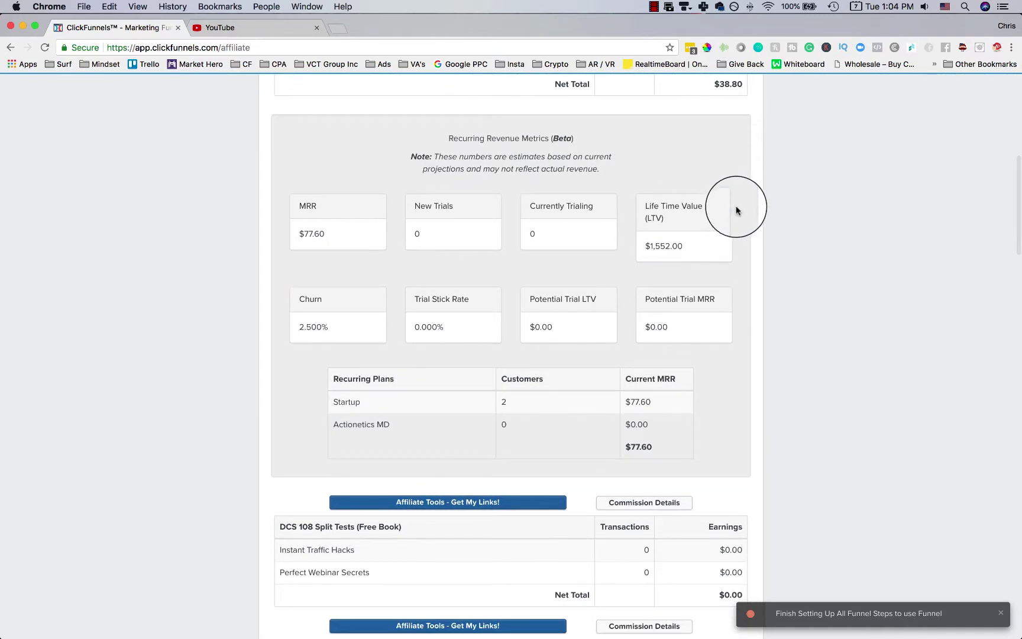
mouse_move(442, 216)
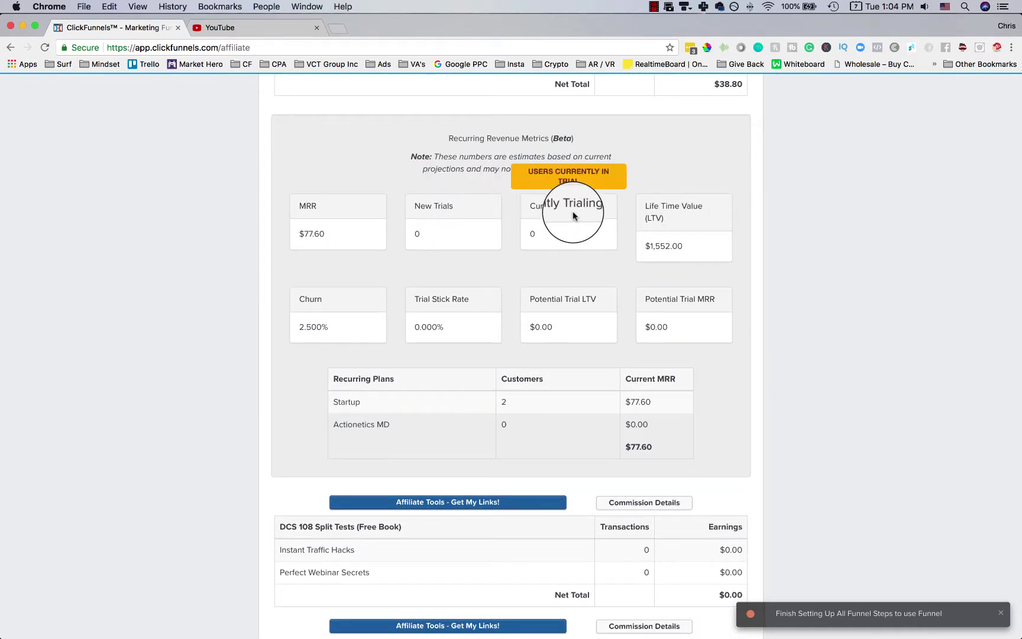
scroll(255, 289, down, 1)
mouse_move(333, 263)
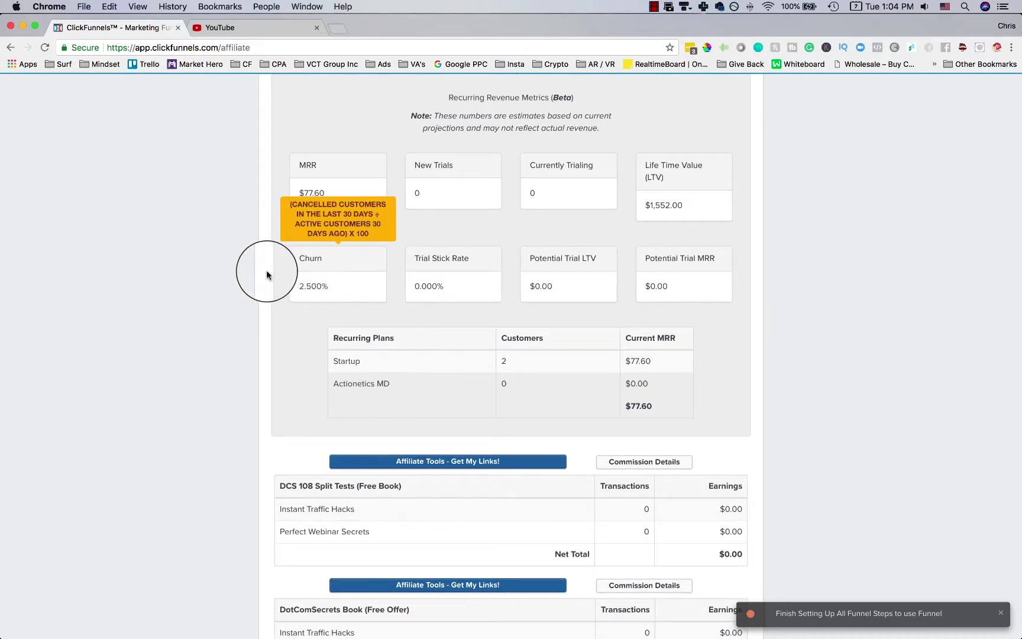
scroll(263, 269, down, 2)
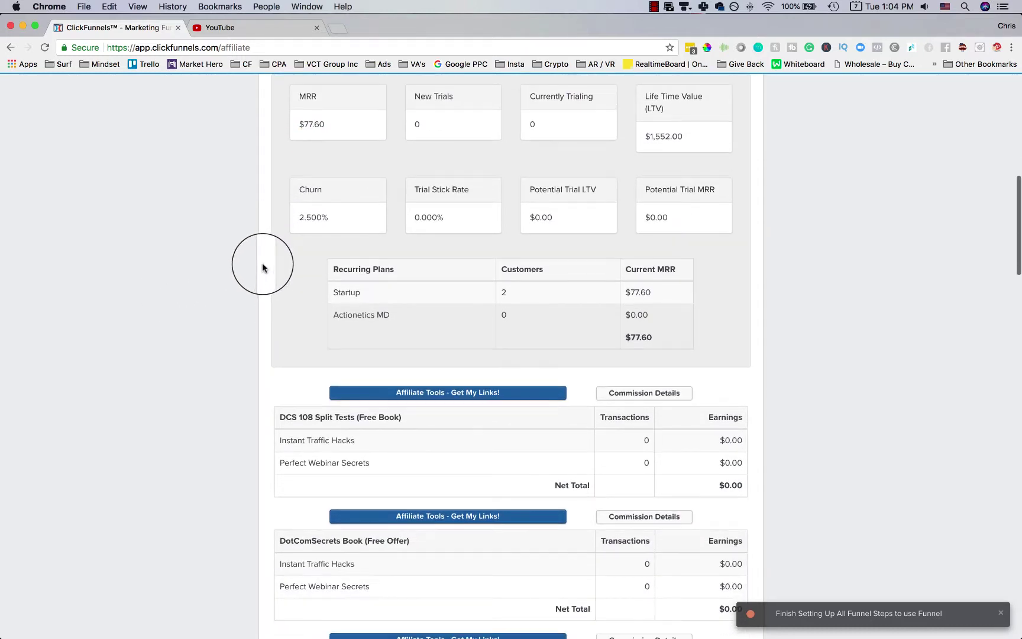
scroll(217, 276, down, 6)
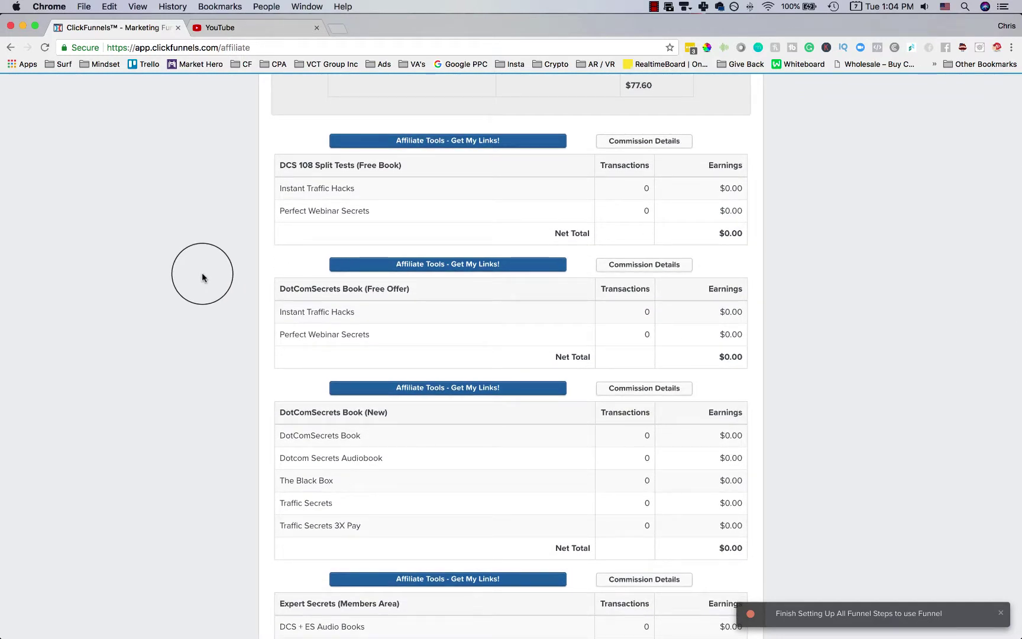
Step: Review the per-product commission tables, then request affiliate links via Affiliate Tools - Get My Links
scroll(406, 246, down, 1)
scroll(392, 286, down, 4)
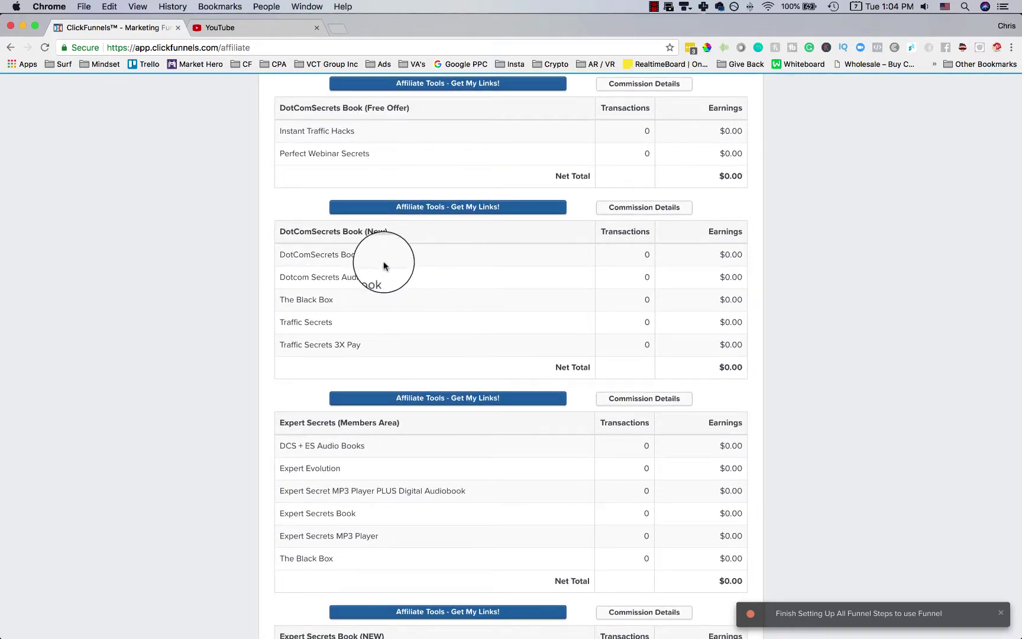
scroll(384, 266, down, 10)
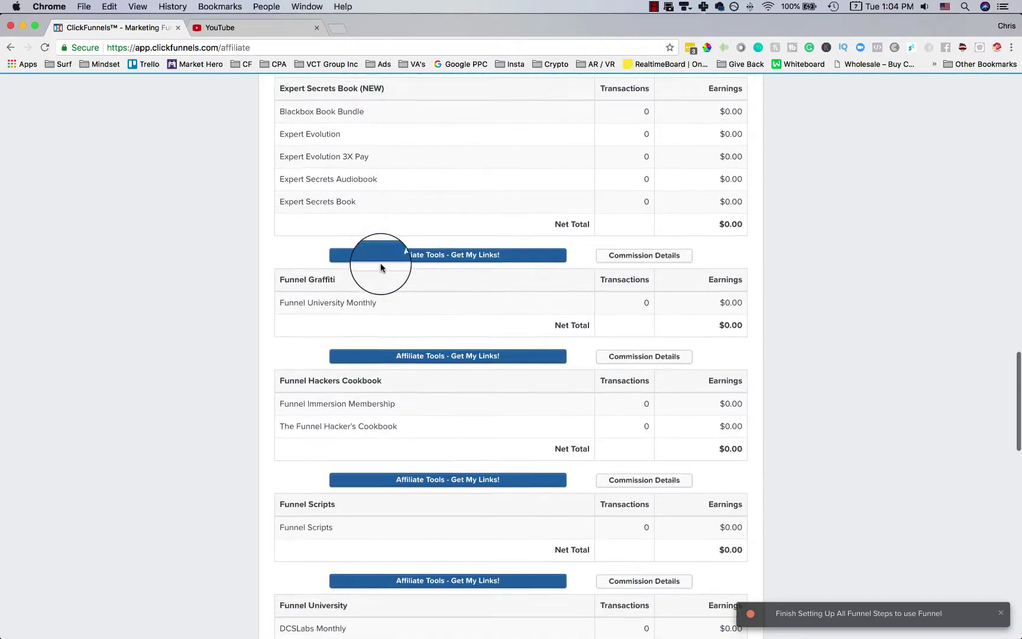
scroll(382, 267, down, 2)
scroll(339, 240, down, 2)
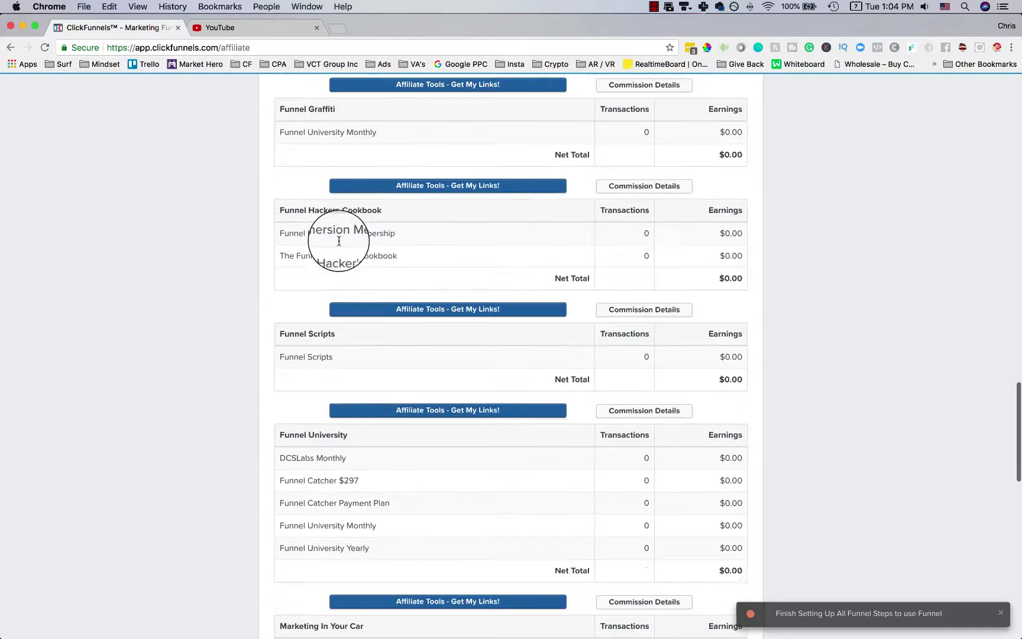
scroll(339, 241, down, 10)
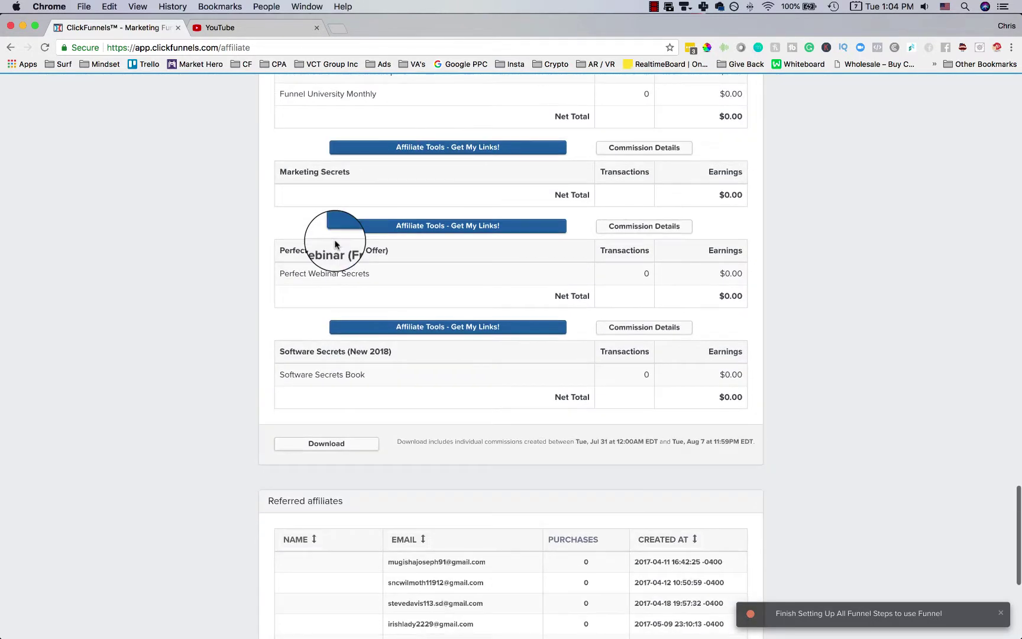
scroll(334, 244, down, 1)
scroll(242, 237, up, 5)
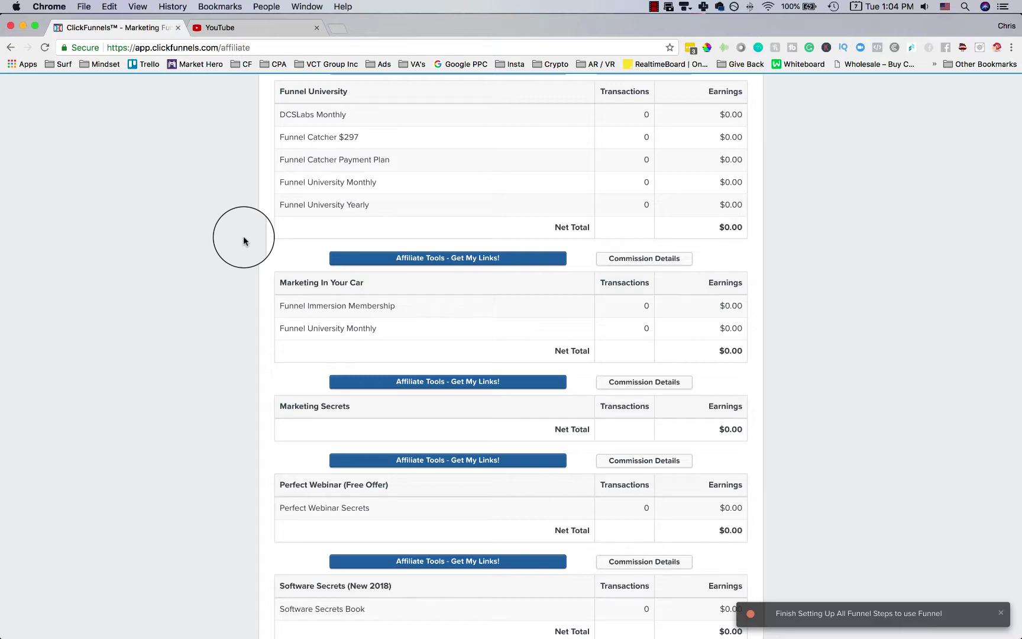
scroll(255, 236, up, 15)
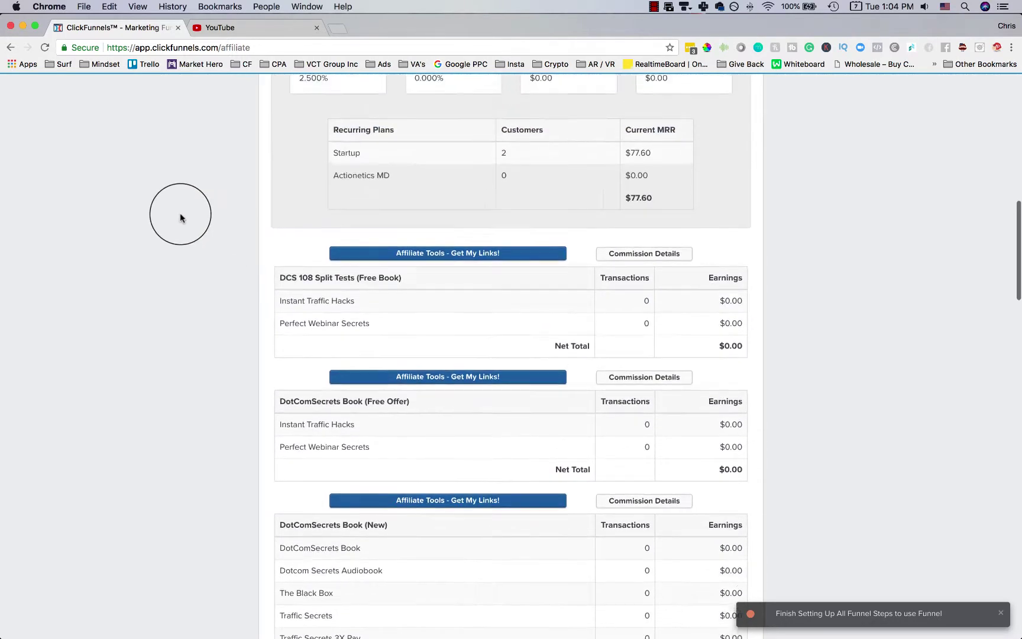
scroll(180, 218, up, 5)
click(449, 448)
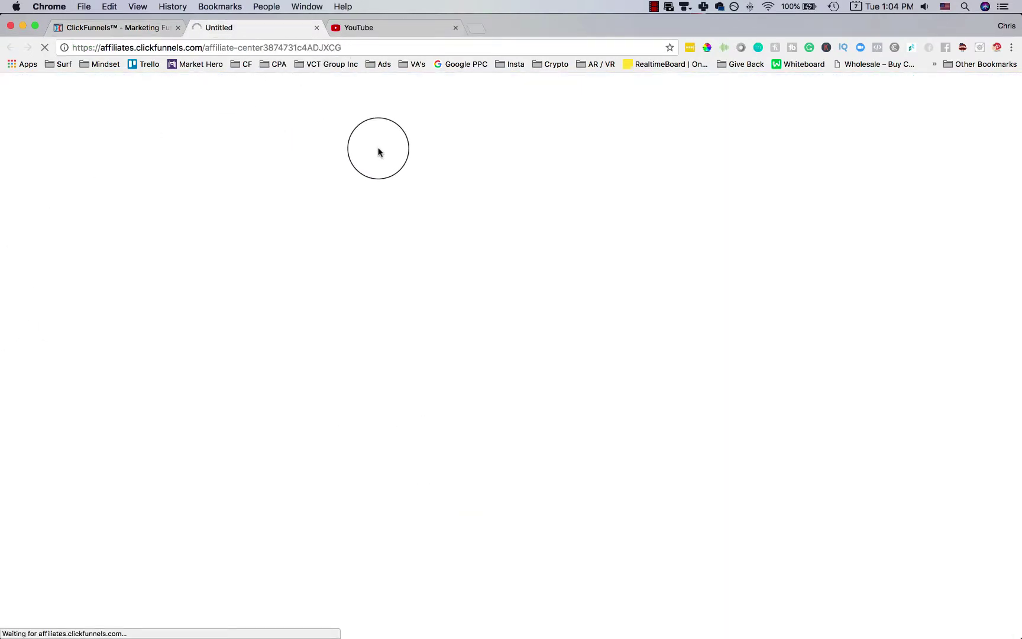
Step: Copy the Affiliate Bootcamp Default Link from the Link Generator
scroll(185, 185, down, 3)
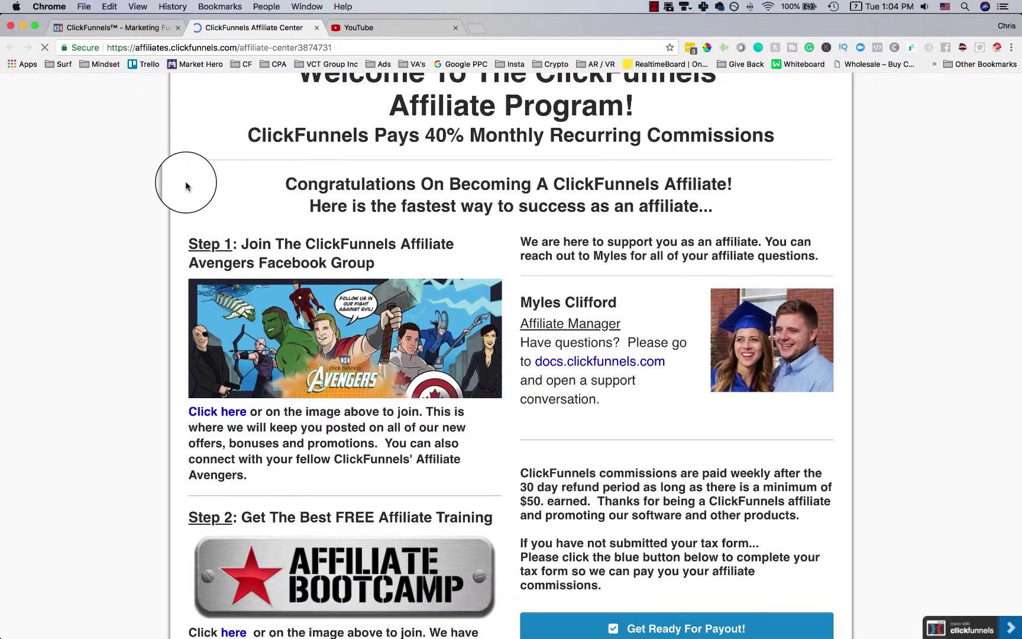
scroll(186, 186, down, 15)
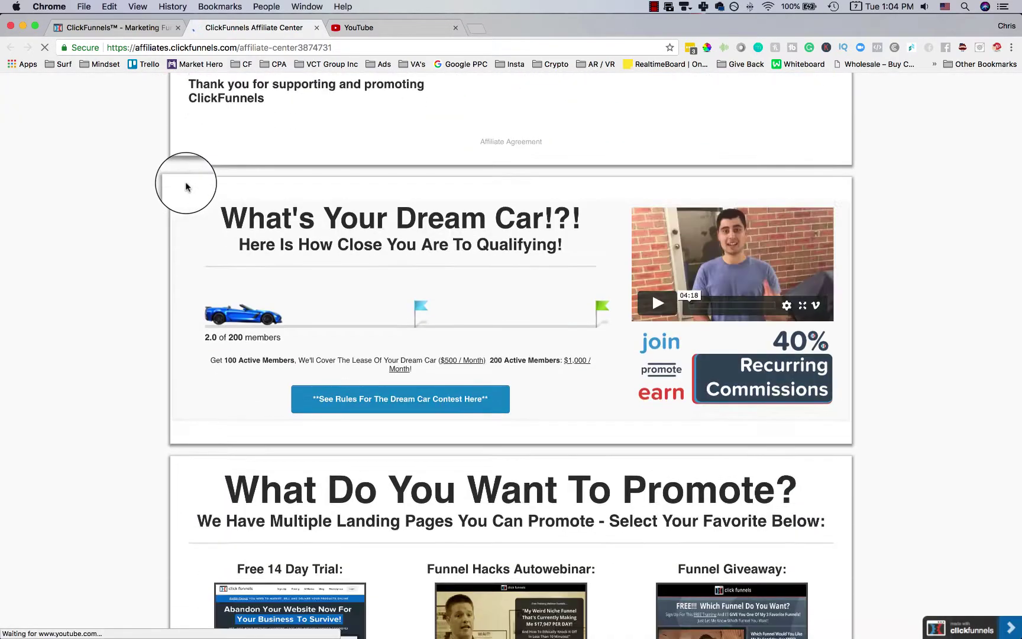
scroll(186, 187, down, 15)
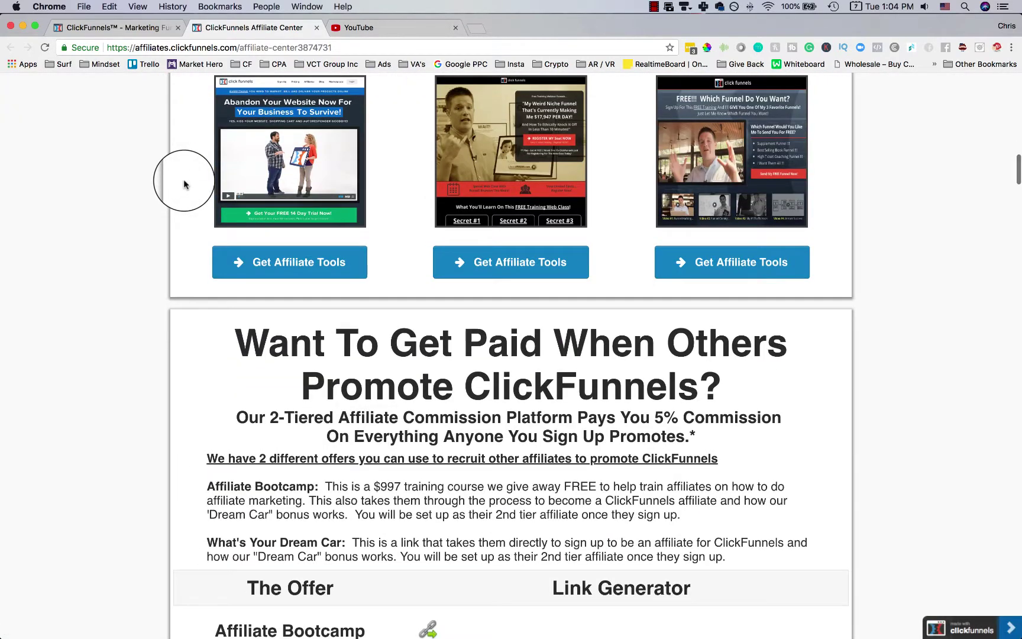
scroll(184, 184, down, 12)
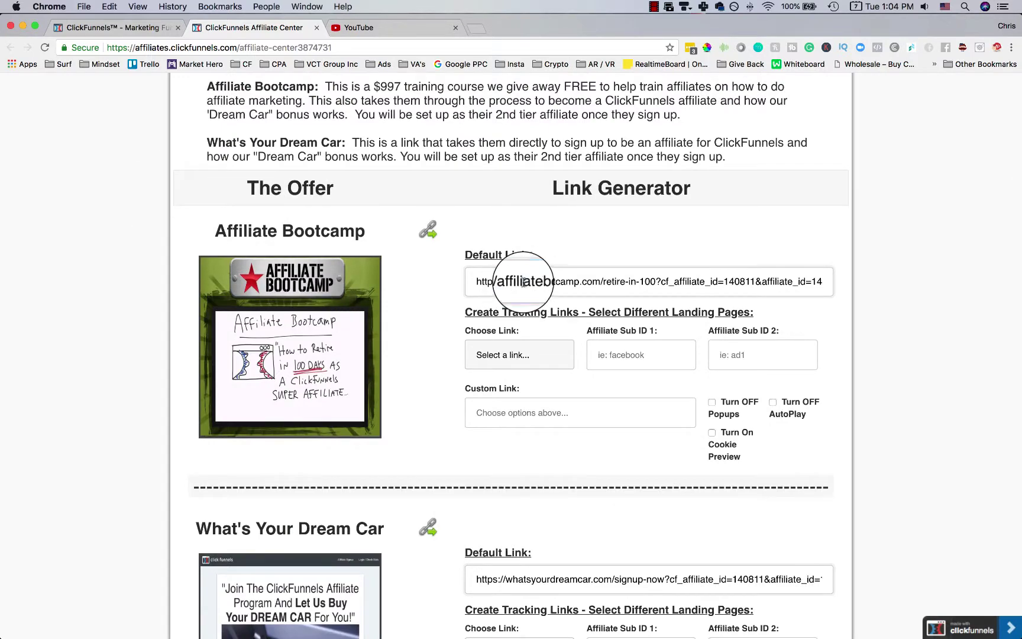
click(523, 281)
right_click(526, 281)
click(545, 364)
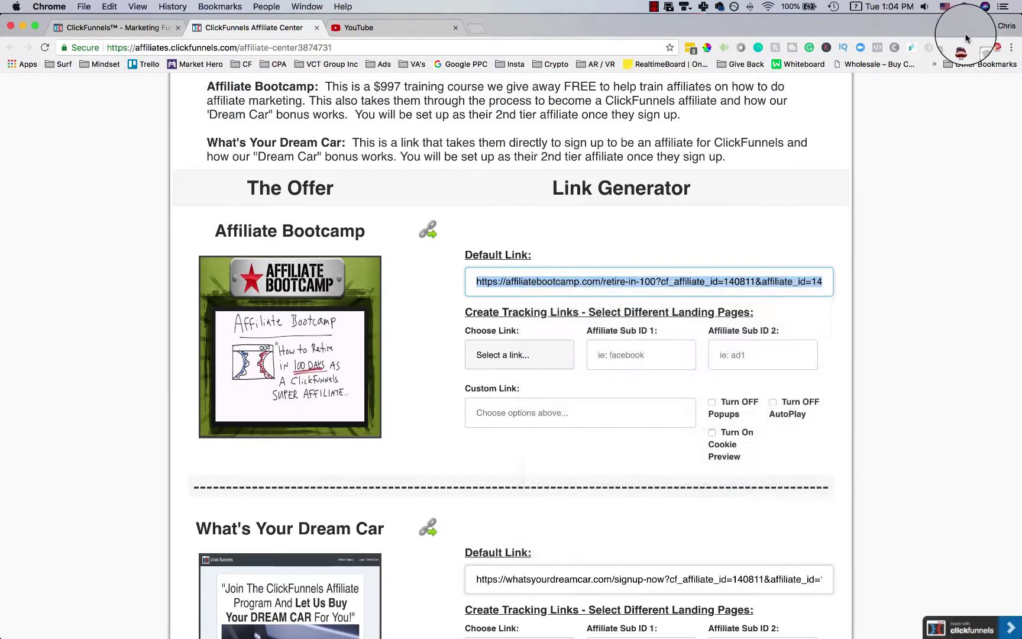
Step: Load the copied affiliate link in a new incognito window
click(1011, 47)
click(933, 87)
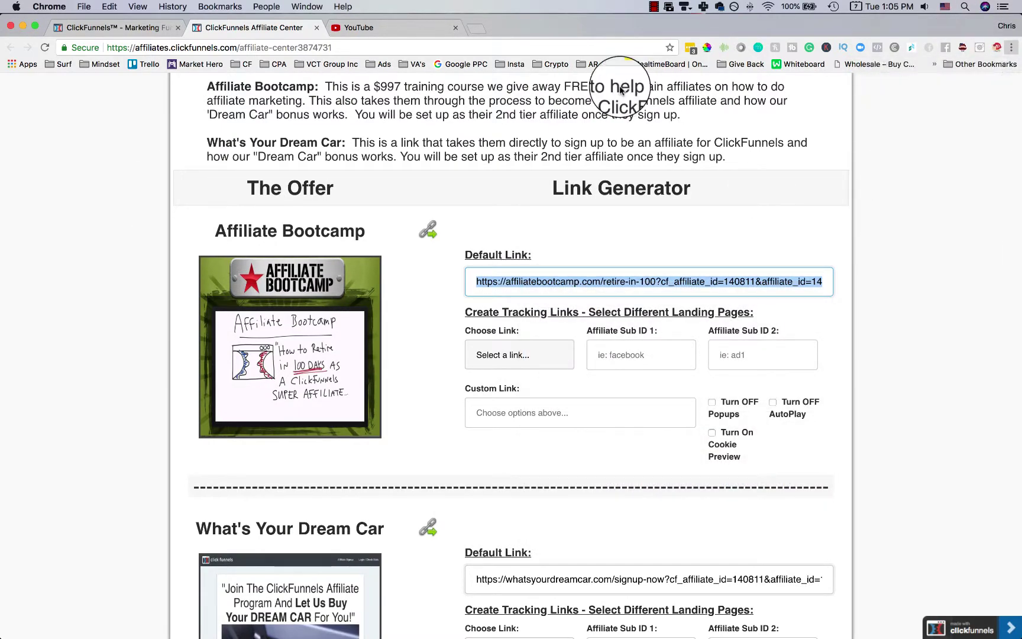
key(super+v)
key(Return)
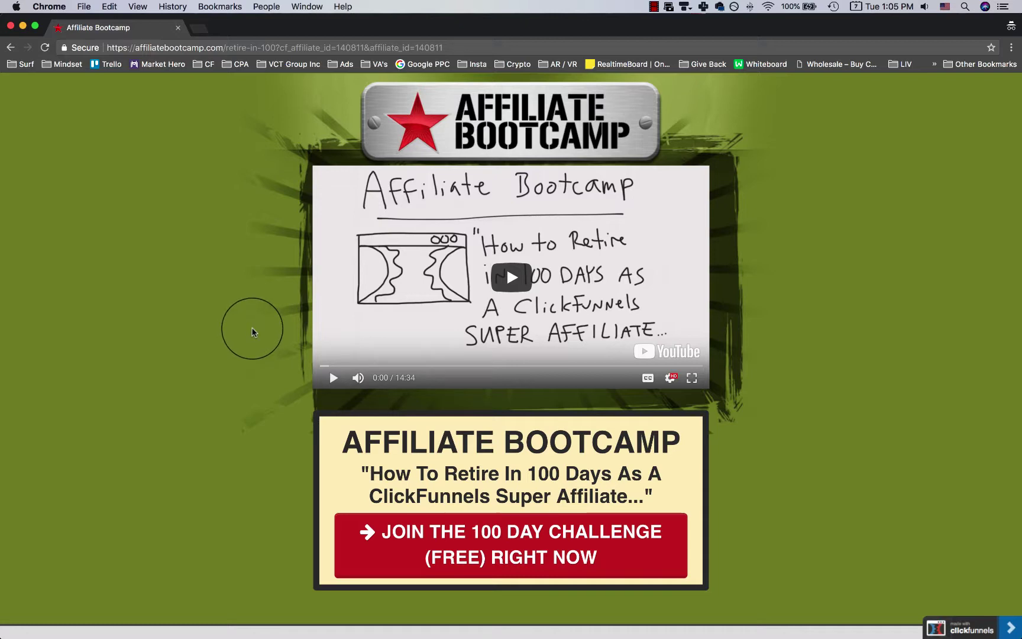
Step: Dismiss the 100 Day Challenge signup popup and close the private Affiliate Bootcamp window
scroll(253, 331, down, 3)
scroll(250, 331, up, 3)
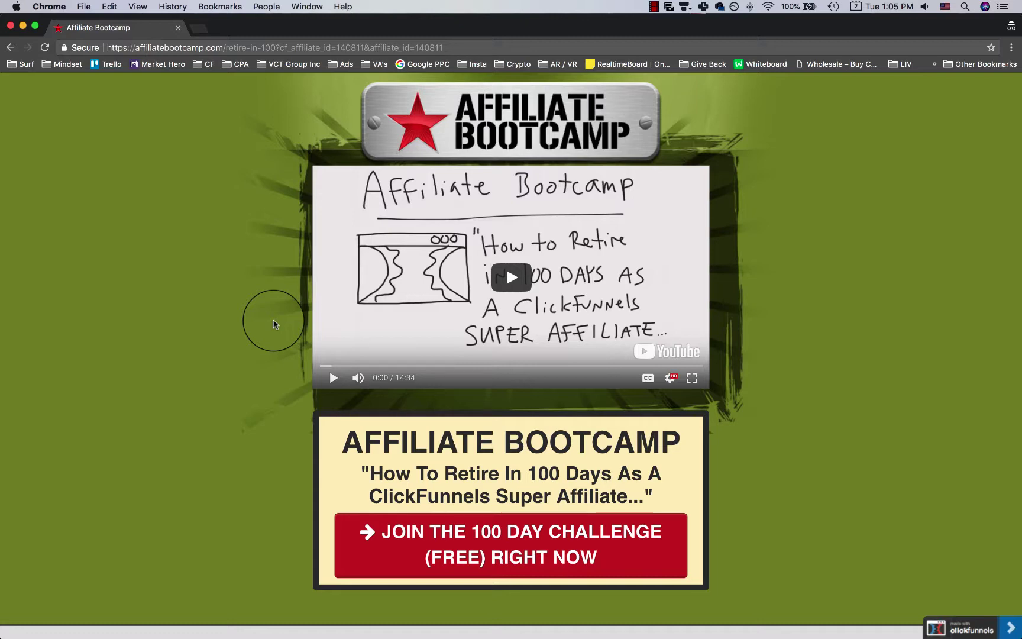
mouse_move(71, 45)
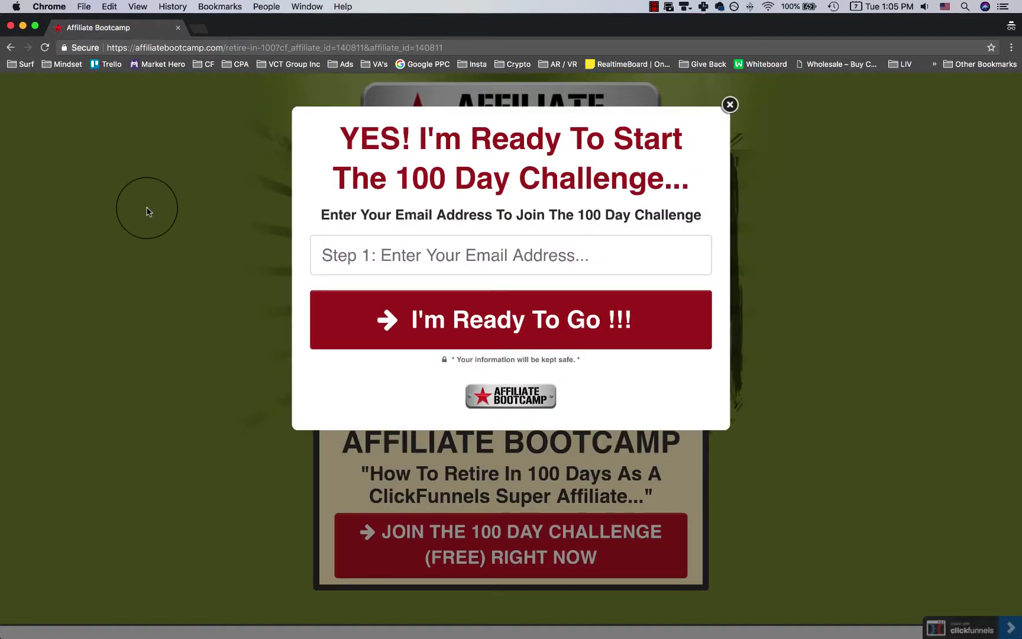
click(730, 104)
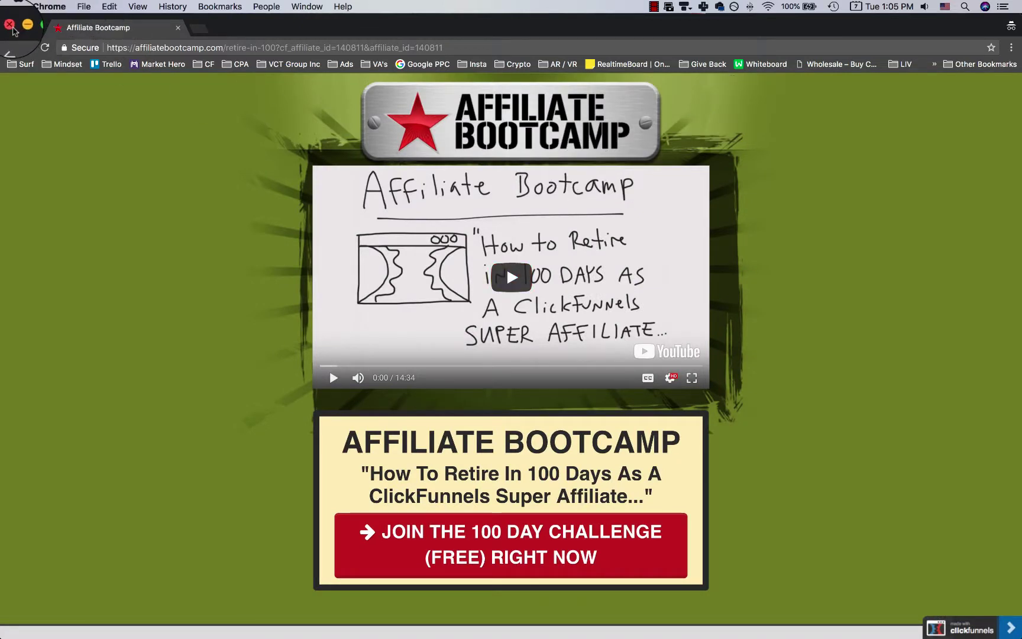
click(10, 25)
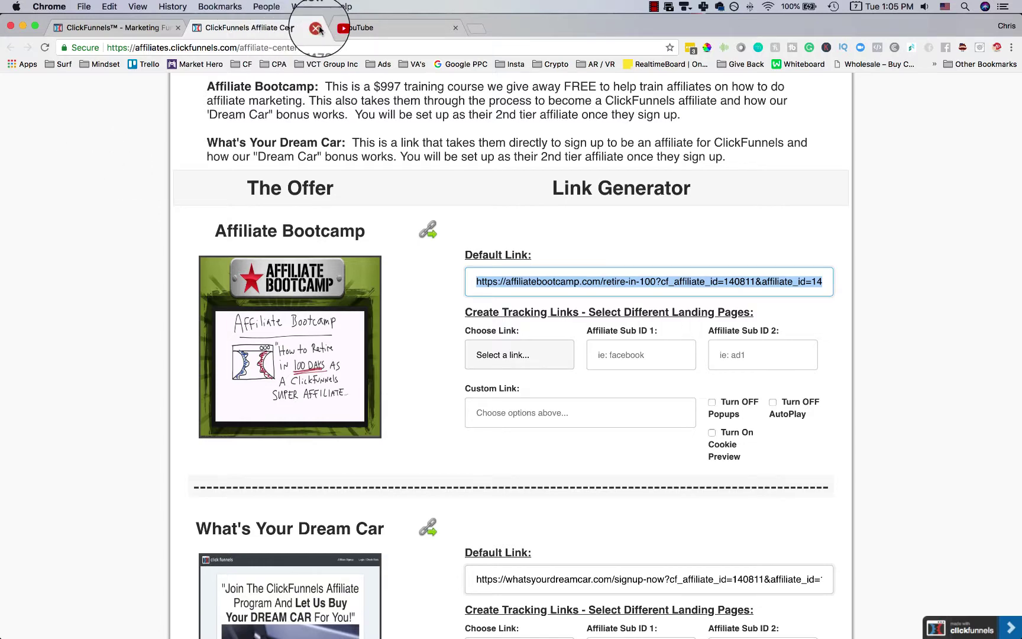
Step: Close the Affiliate Center tab and return to the All Funnels list
click(316, 27)
click(10, 47)
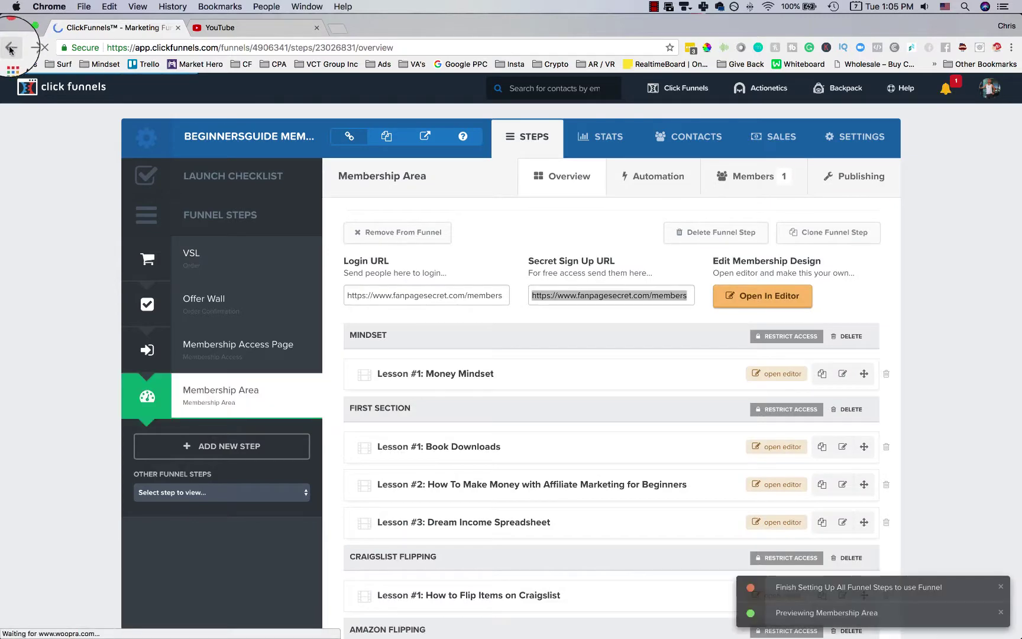
mouse_move(678, 91)
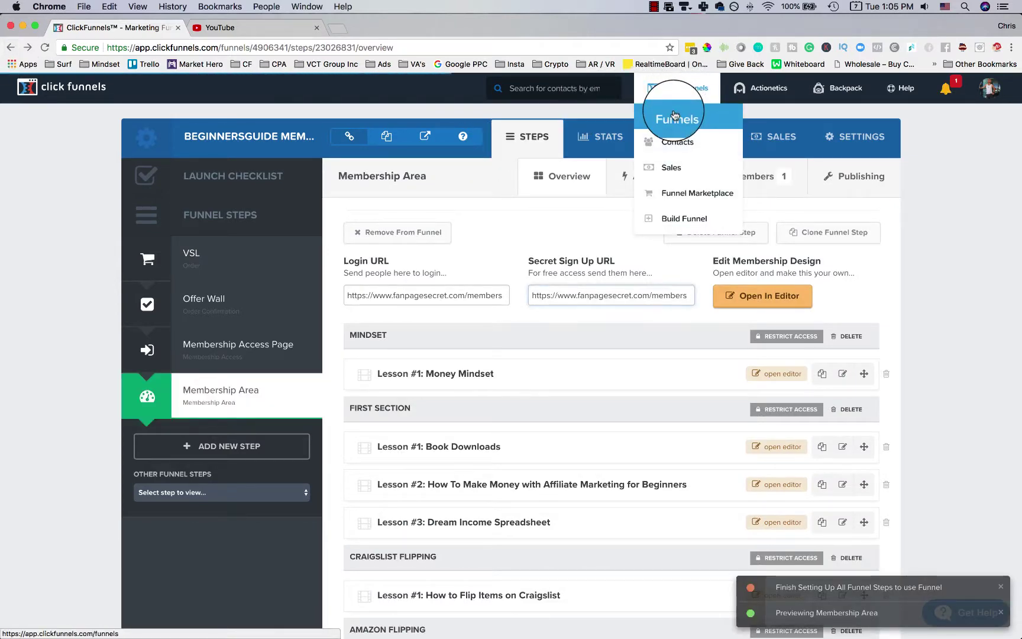
click(678, 177)
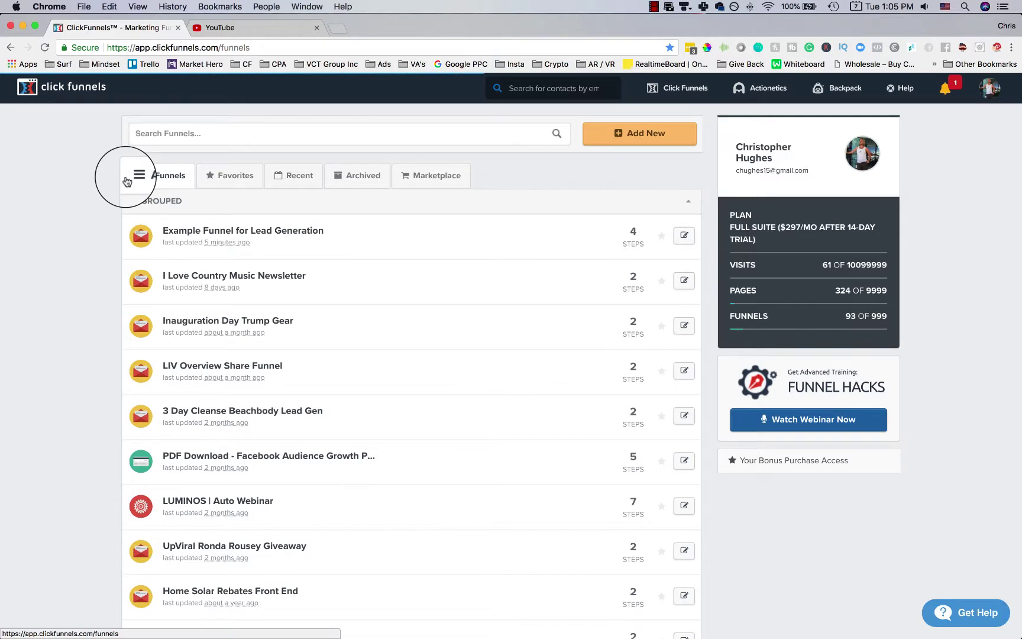
Step: Ask Get Help where the lost leads went, review the suggested solutions, then close them
click(970, 619)
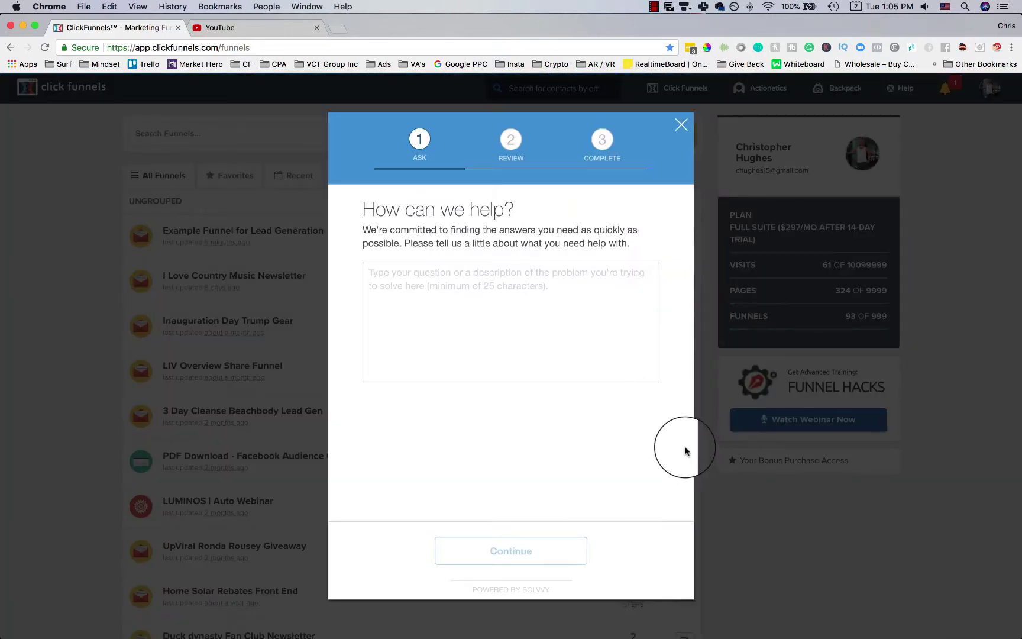
click(415, 285)
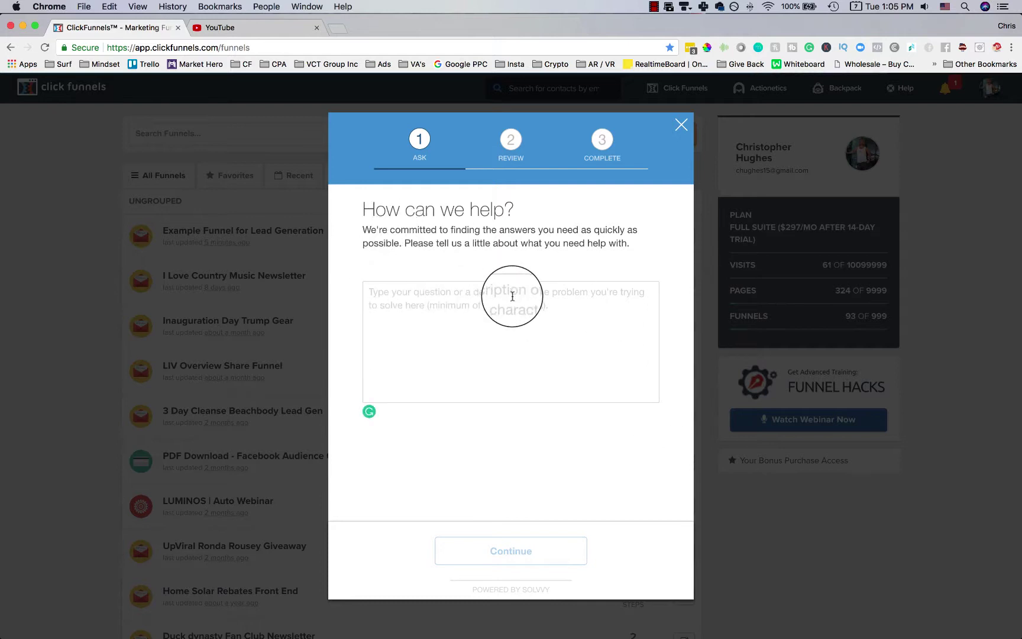
text(My leads are lost)
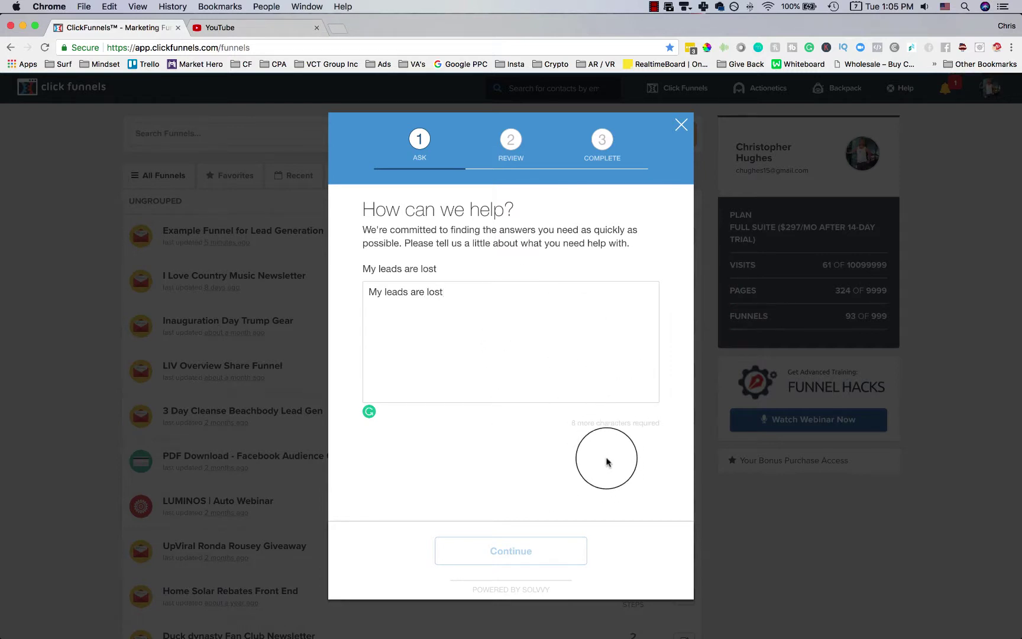
text(where)
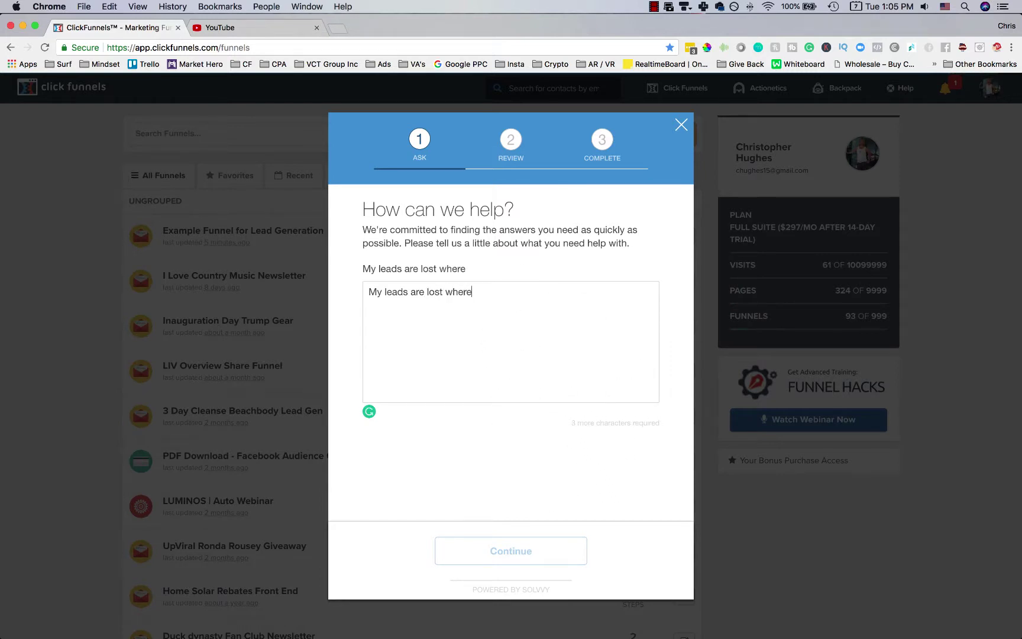
text( did they go?)
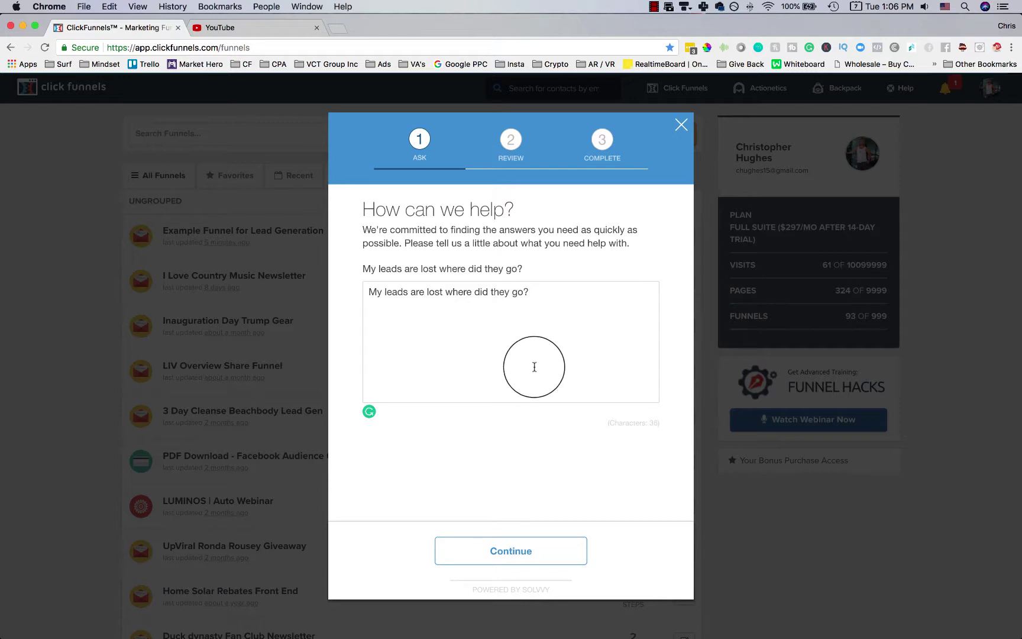
click(523, 547)
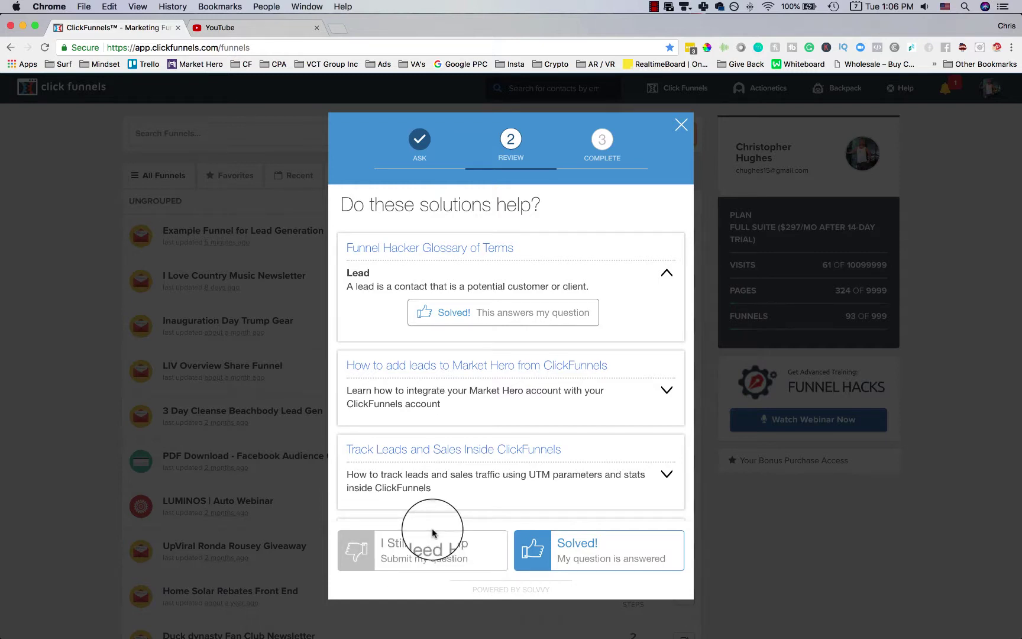
click(681, 124)
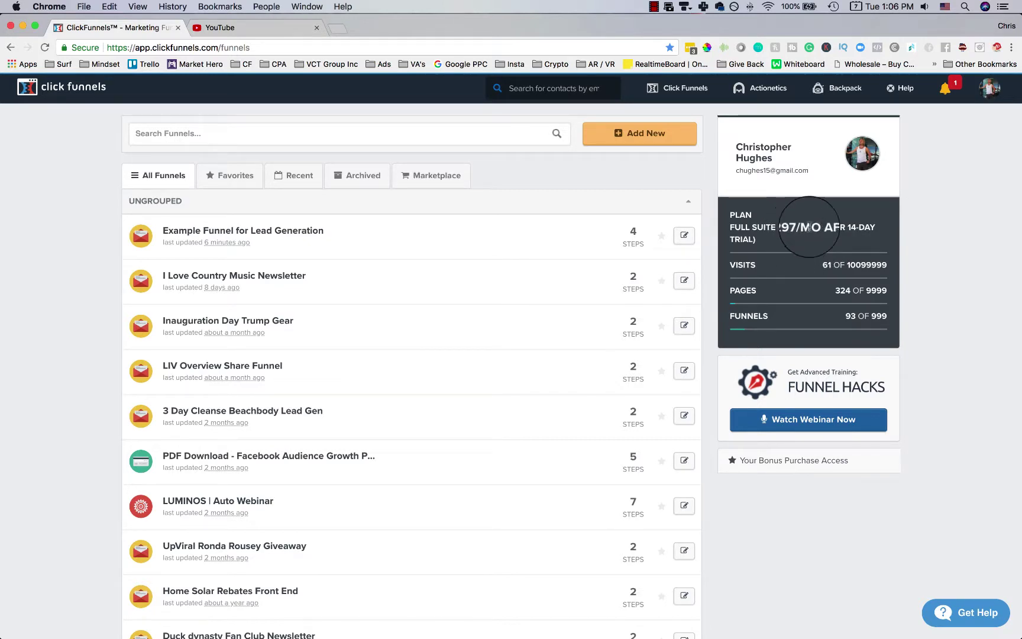
Step: Look over the Actionetics and Backpack header menus from the All Funnels list
mouse_move(780, 90)
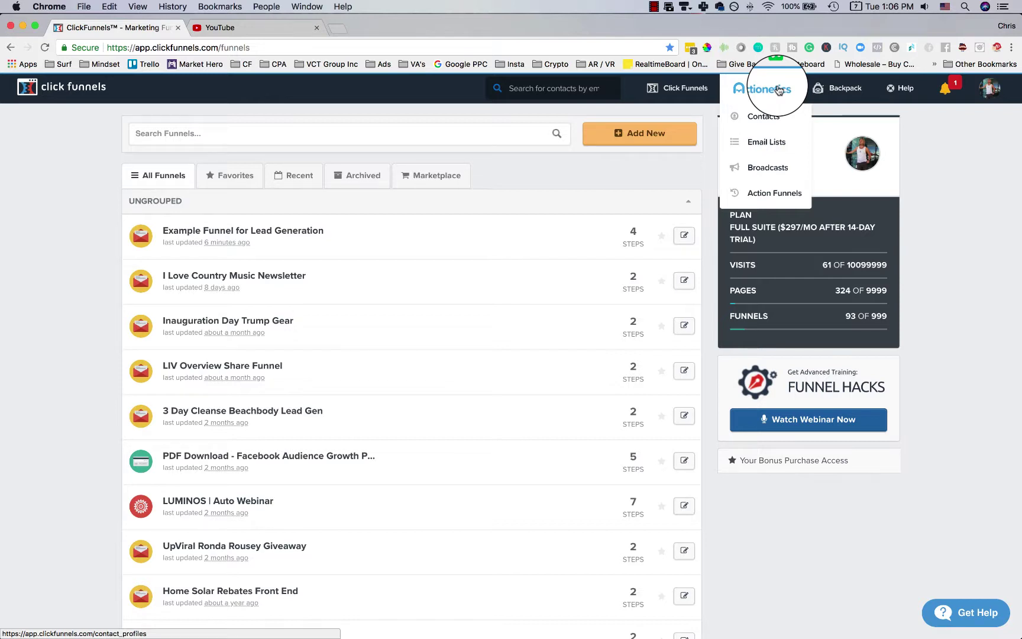
mouse_move(857, 91)
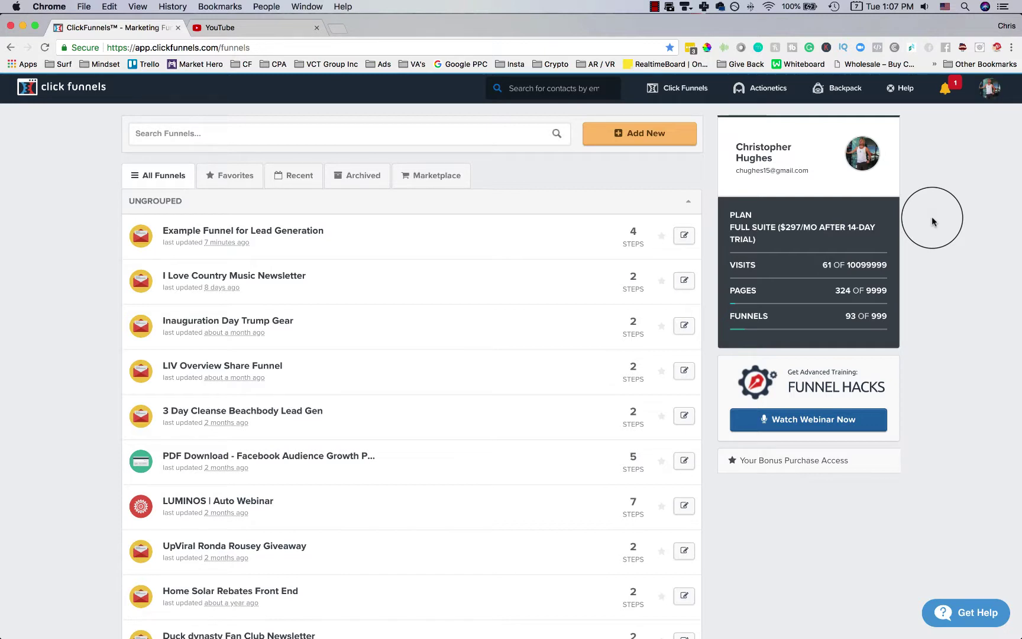
Step: Delete the pizza split-test variation in Example Funnel for Lead Generation's Optin step, then start a new variation
click(278, 242)
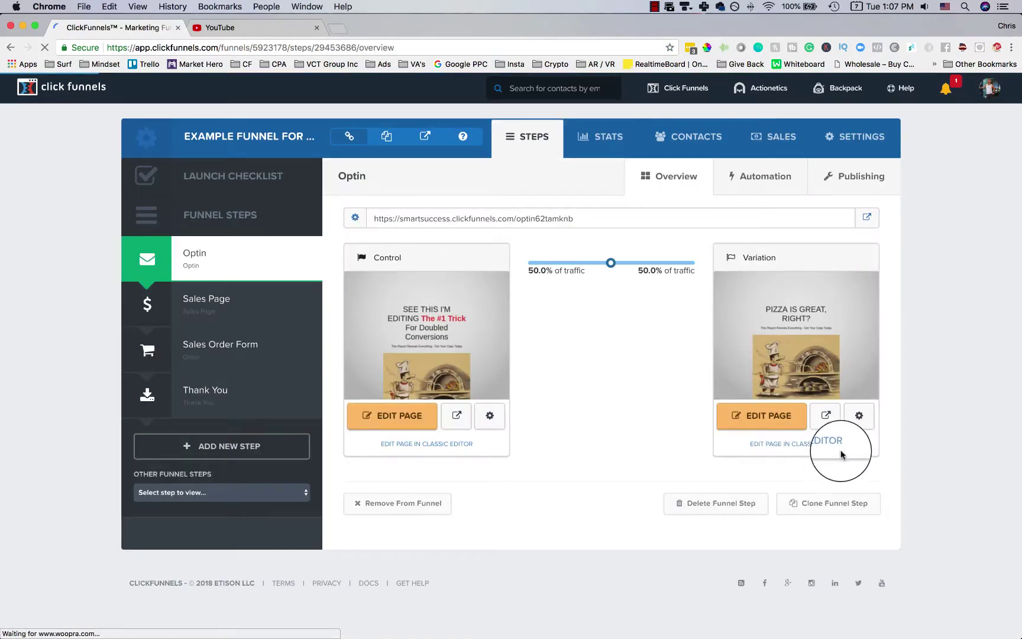
click(868, 423)
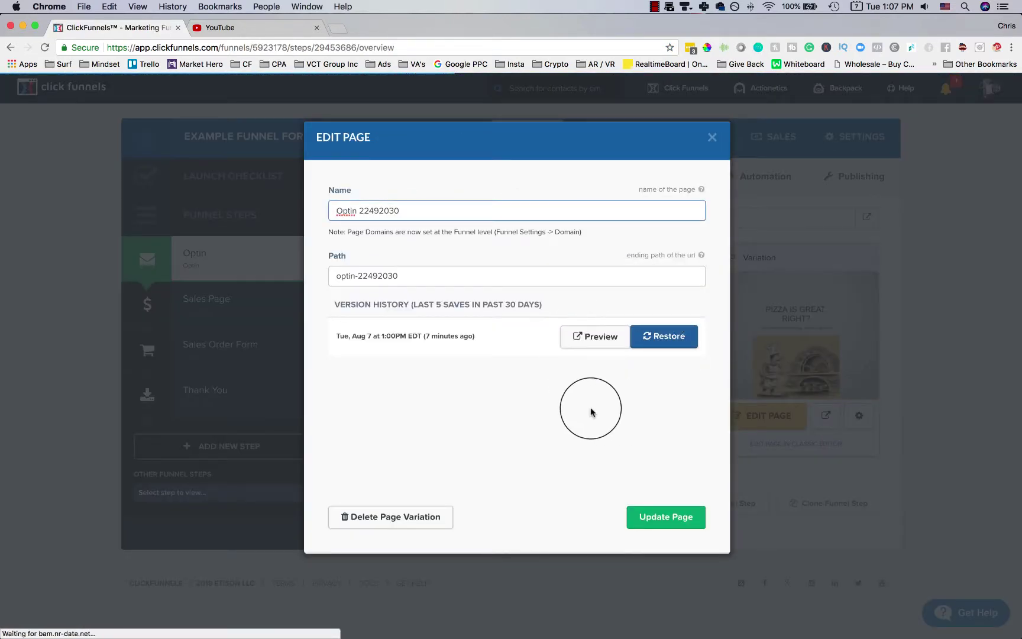
click(417, 513)
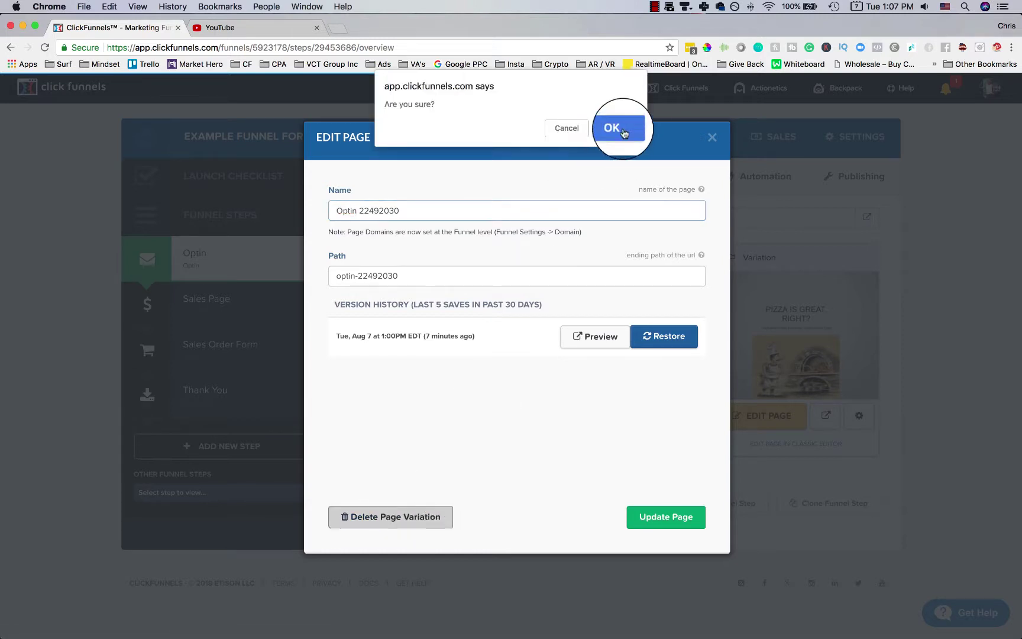
click(611, 127)
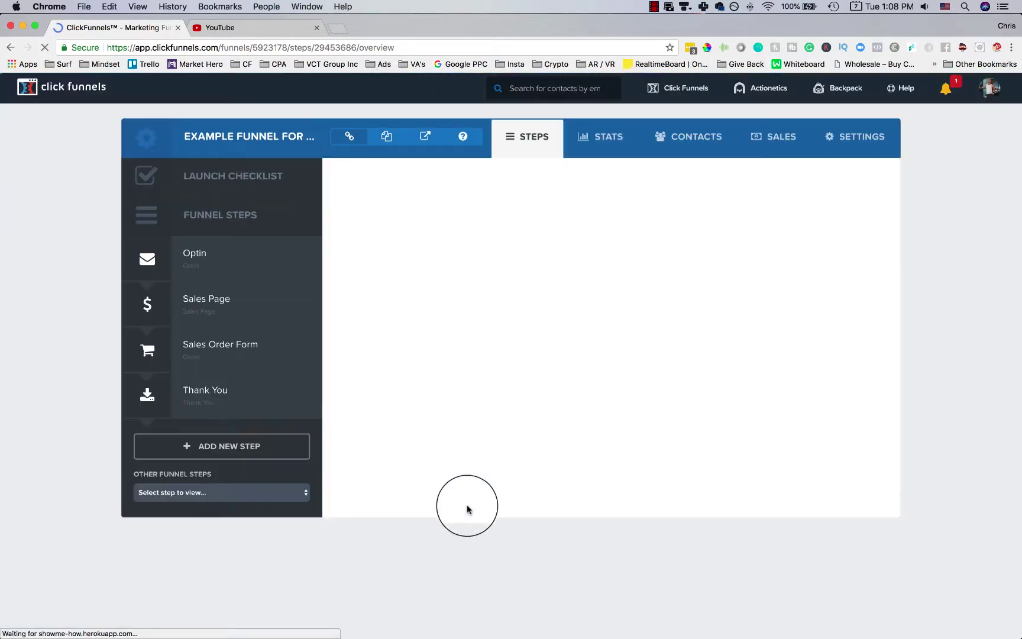
click(624, 383)
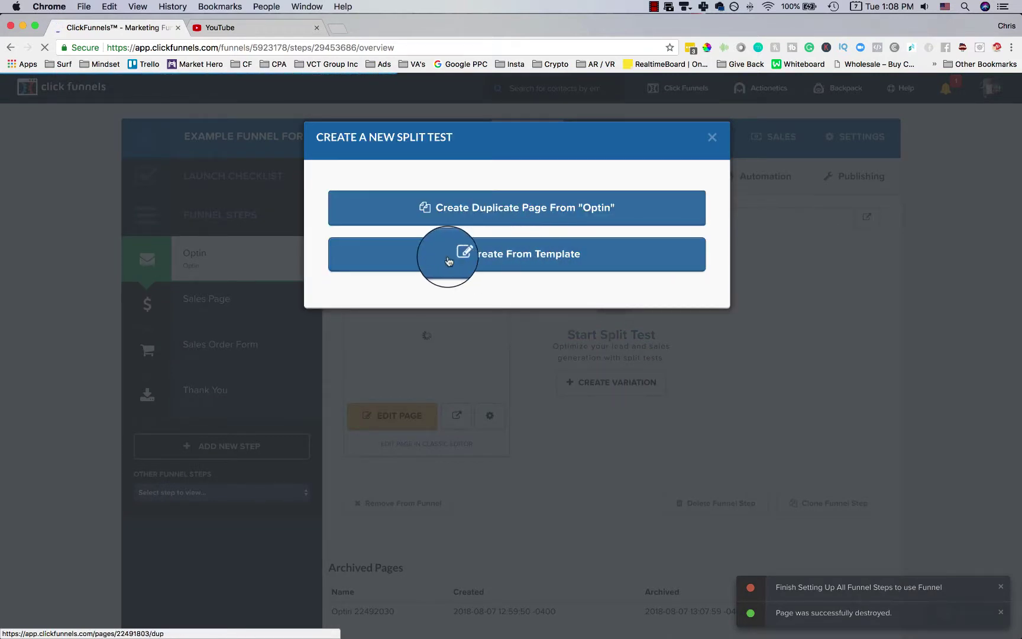
Step: Build the variation from a template, browse the Optin templates, and preview LT Launch Page Clean
click(486, 254)
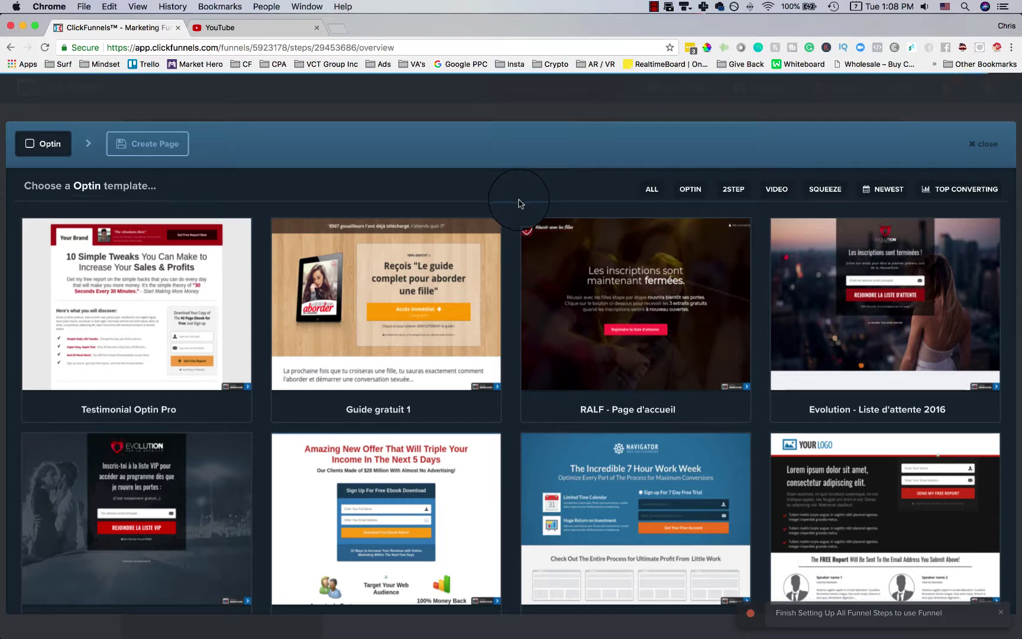
scroll(512, 229, down, 1)
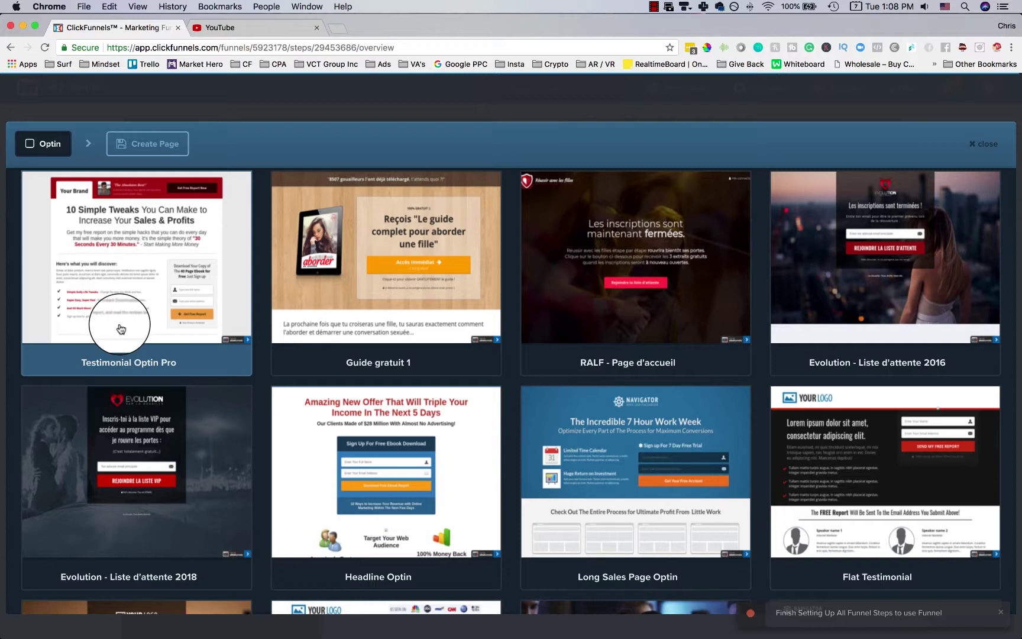
scroll(121, 329, down, 5)
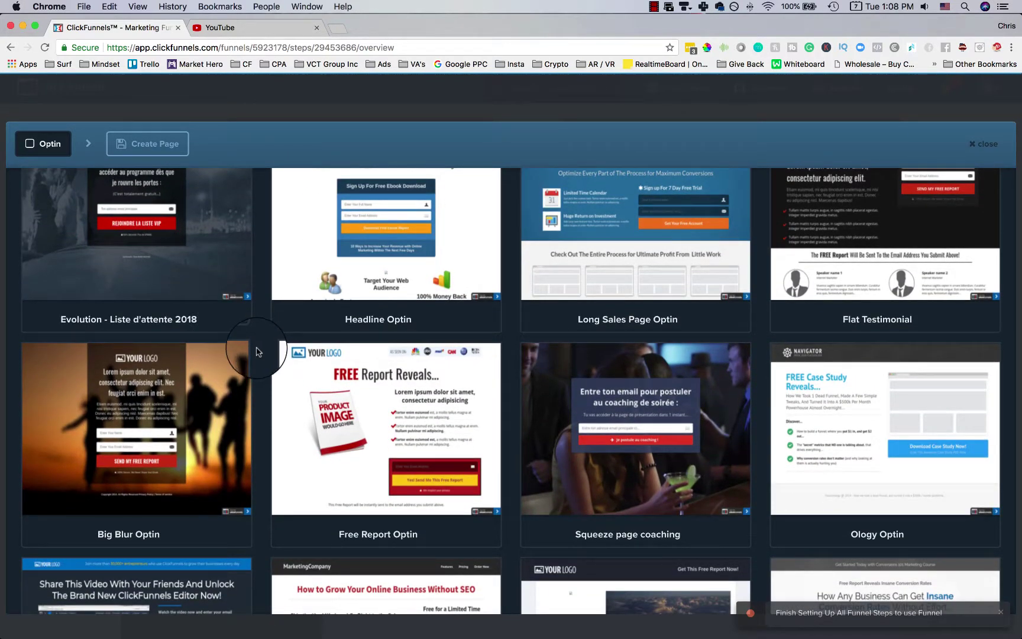
scroll(257, 352, down, 2)
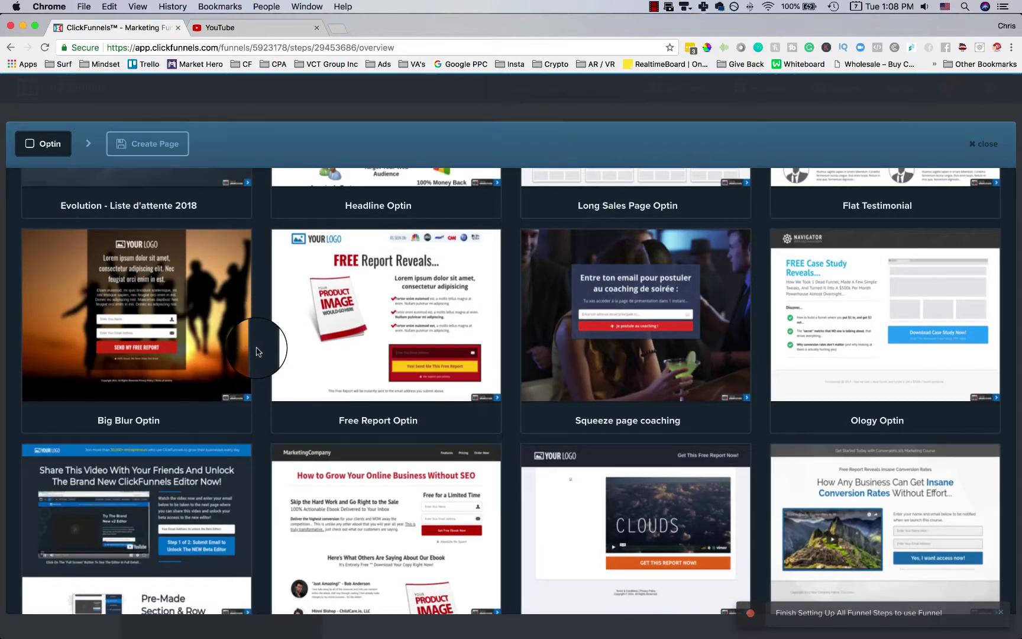
scroll(257, 351, down, 4)
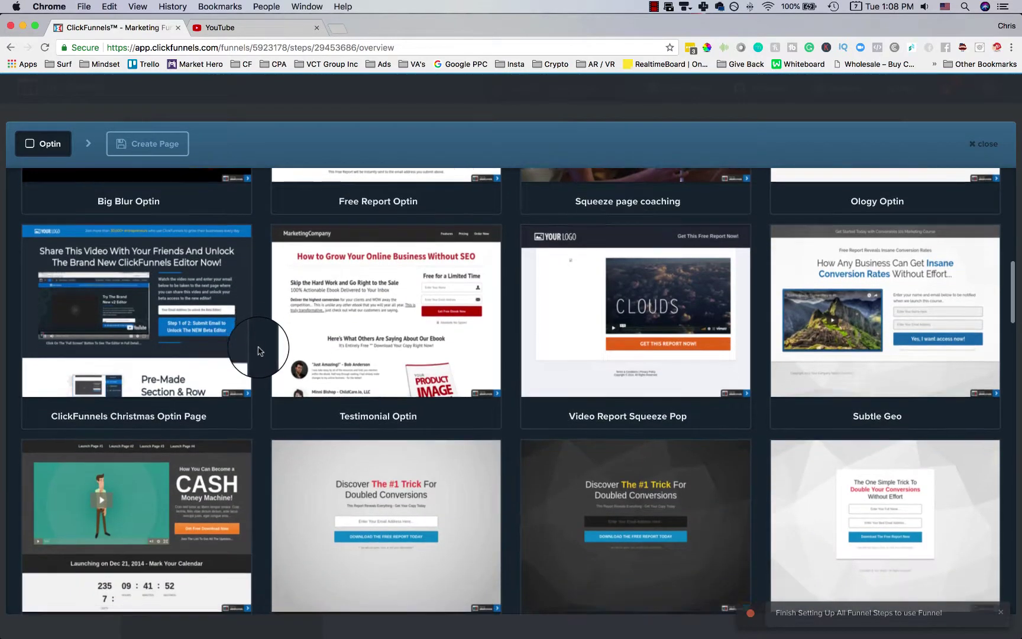
scroll(258, 351, down, 15)
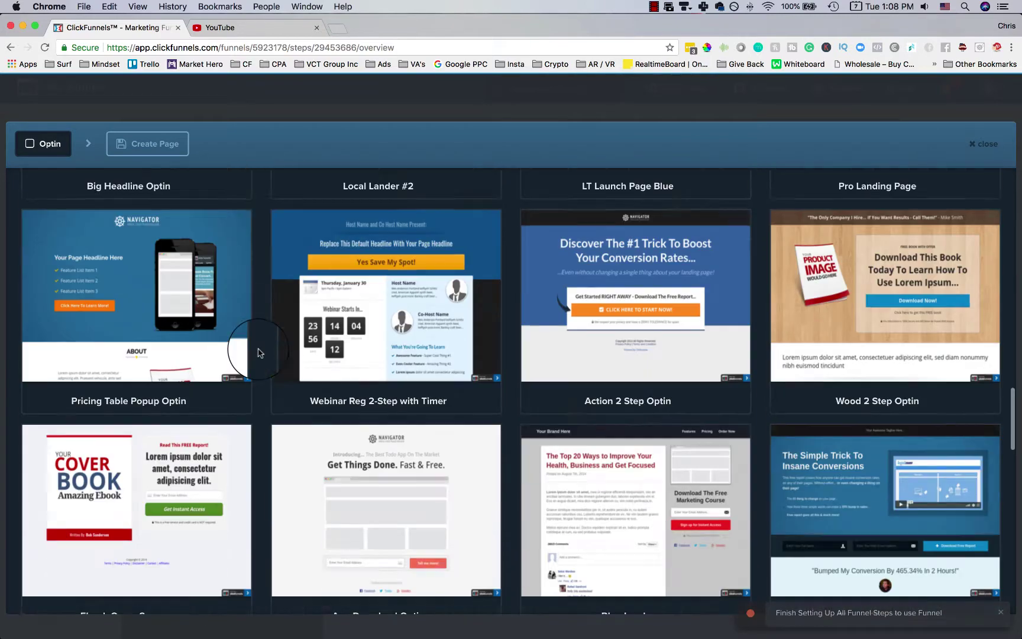
scroll(258, 352, down, 9)
scroll(258, 352, up, 14)
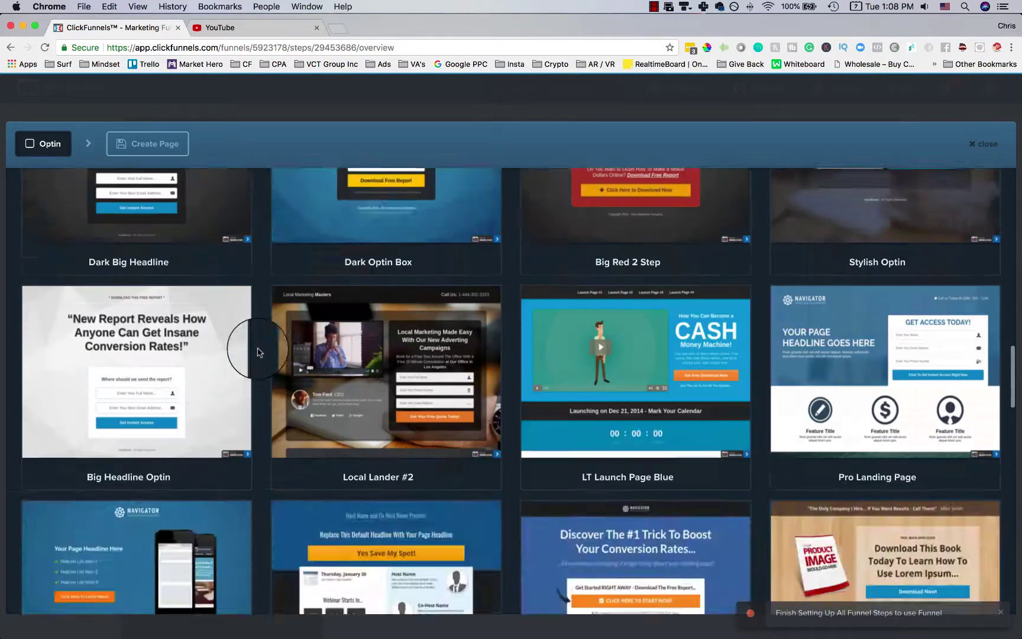
scroll(258, 352, down, 5)
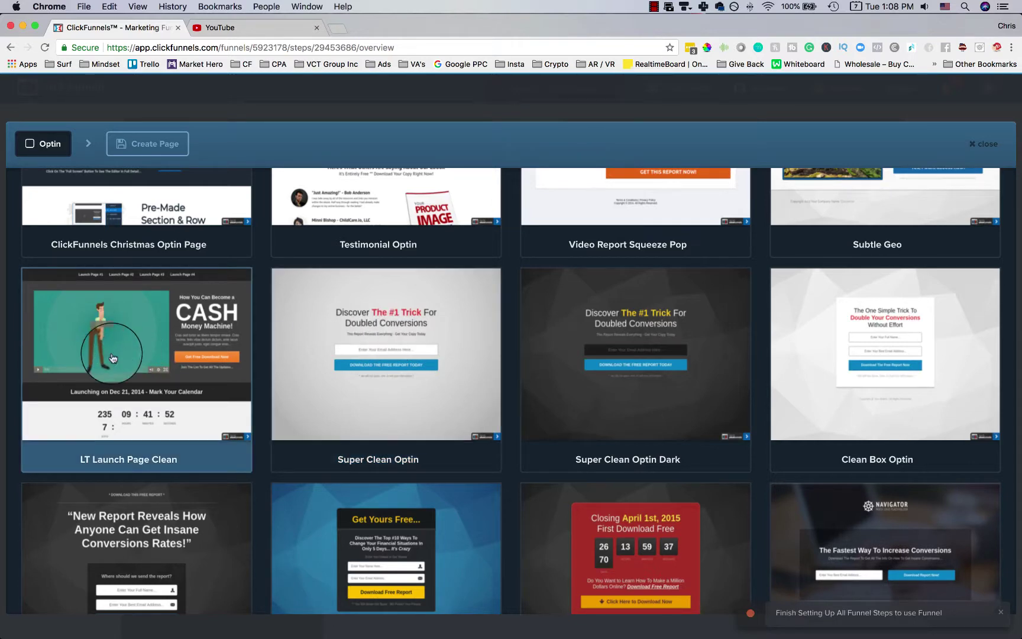
scroll(112, 357, up, 1)
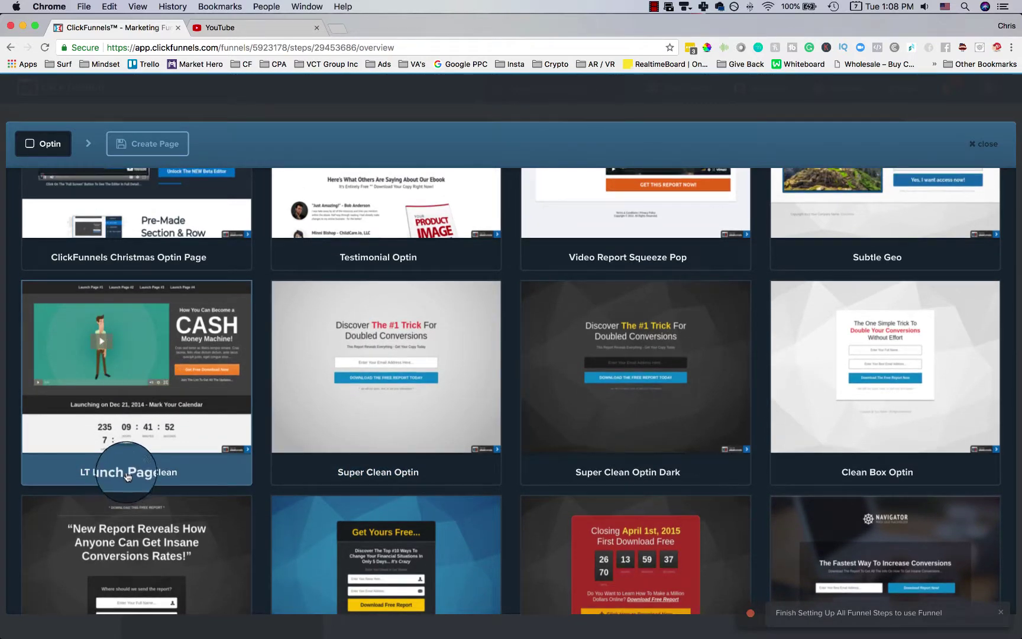
click(127, 477)
click(131, 374)
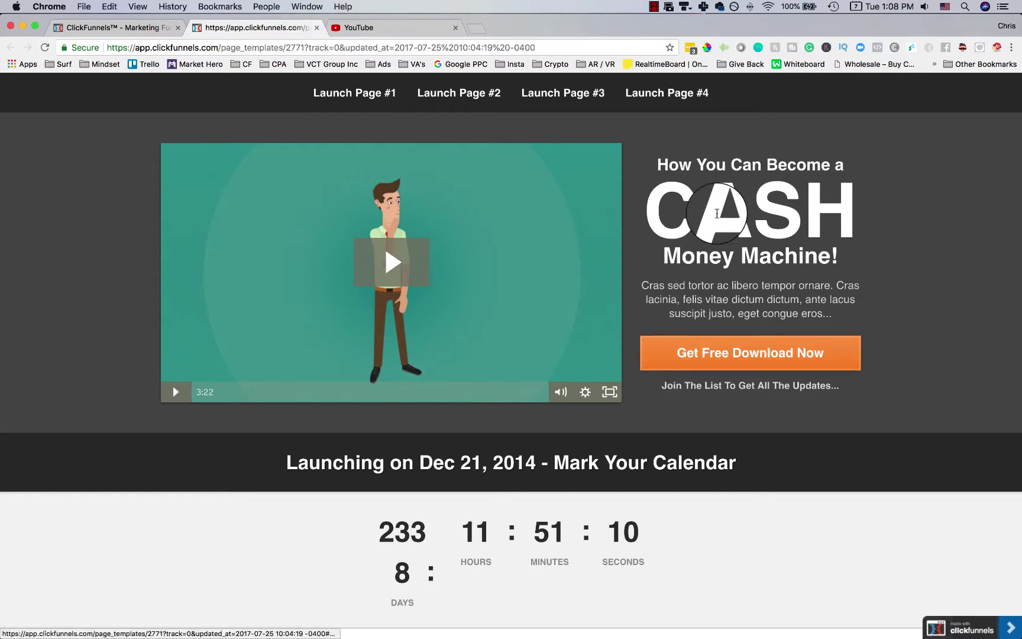
Step: Scroll through the LT Launch Page Clean preview, from its launch video to the countdown
drag(681, 256, 663, 256)
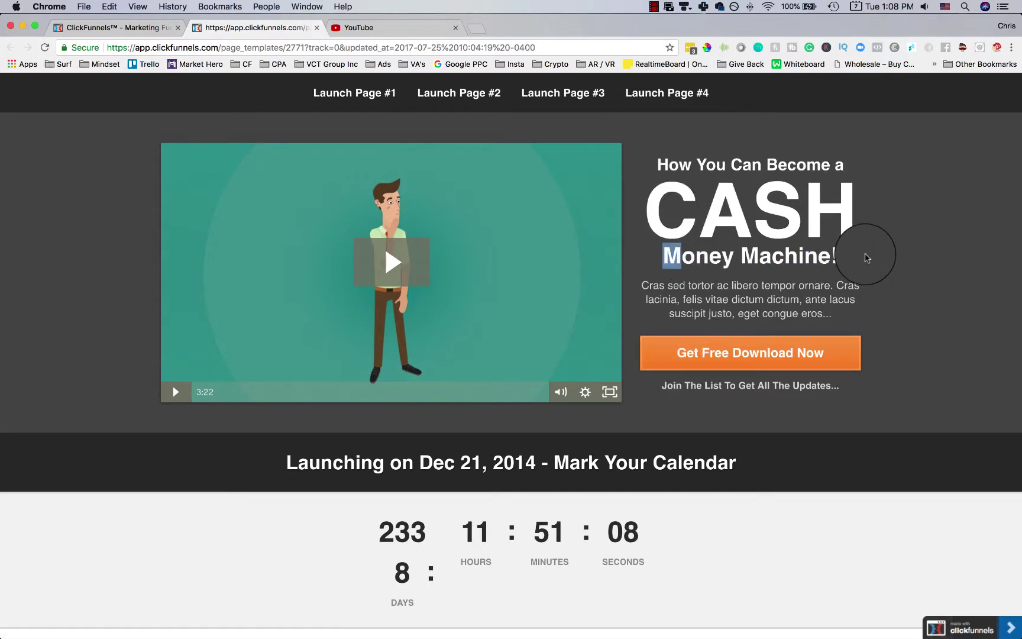
scroll(461, 248, down, 15)
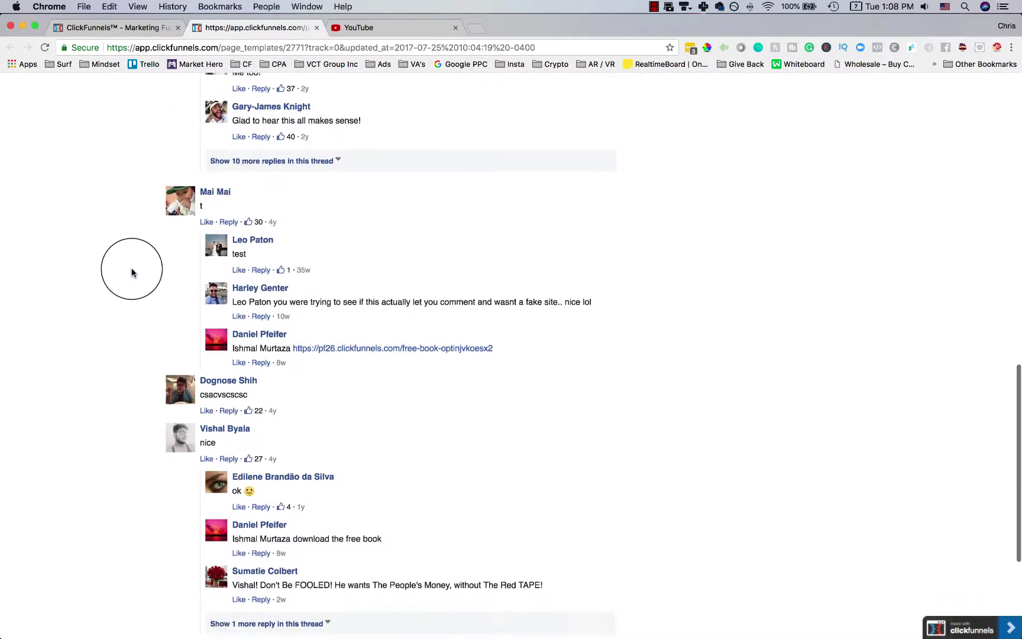
scroll(112, 272, down, 8)
scroll(96, 266, up, 20)
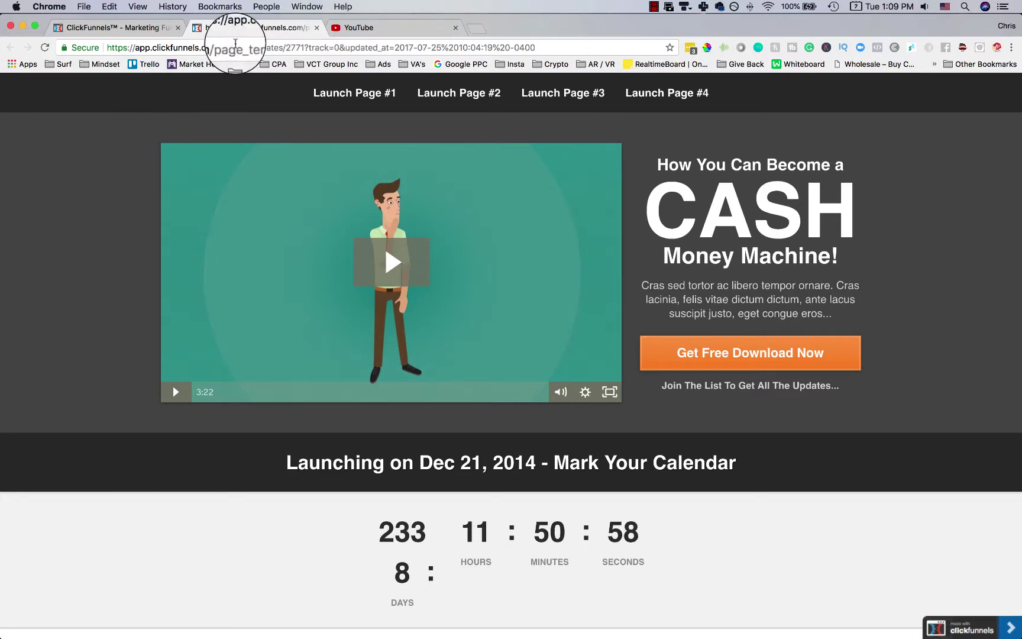
Step: Close the template preview and the optin template chooser, leaving only the Control page
click(319, 28)
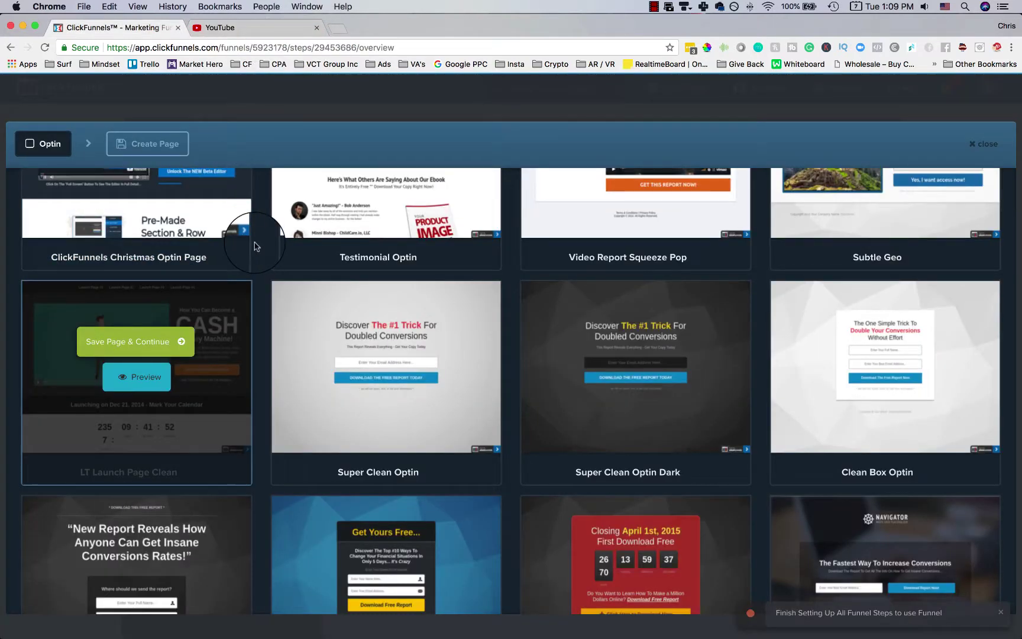
scroll(255, 244, up, 5)
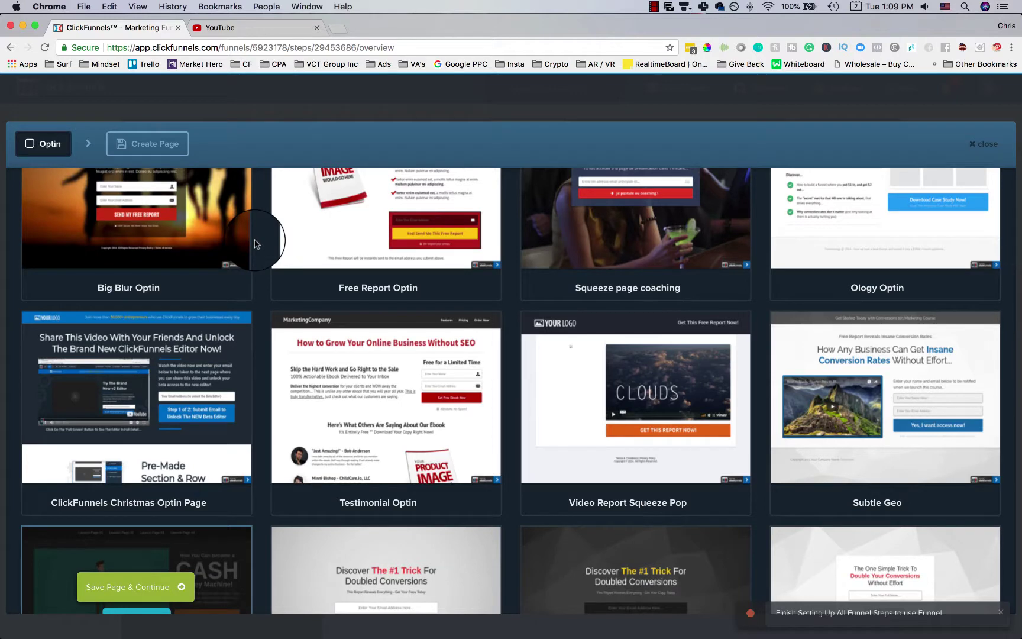
scroll(275, 342, up, 1)
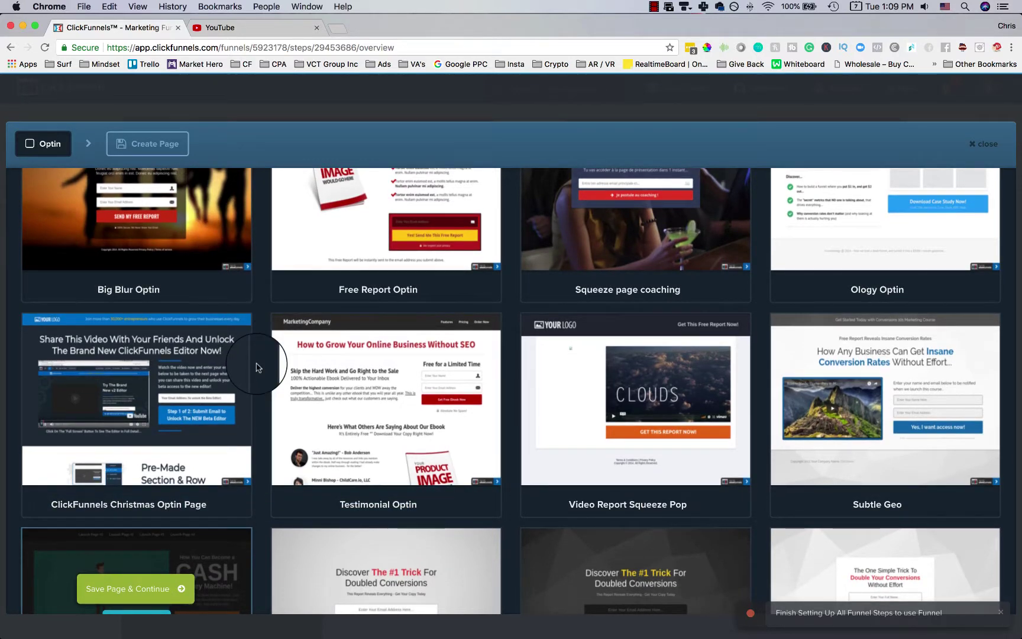
scroll(255, 367, up, 10)
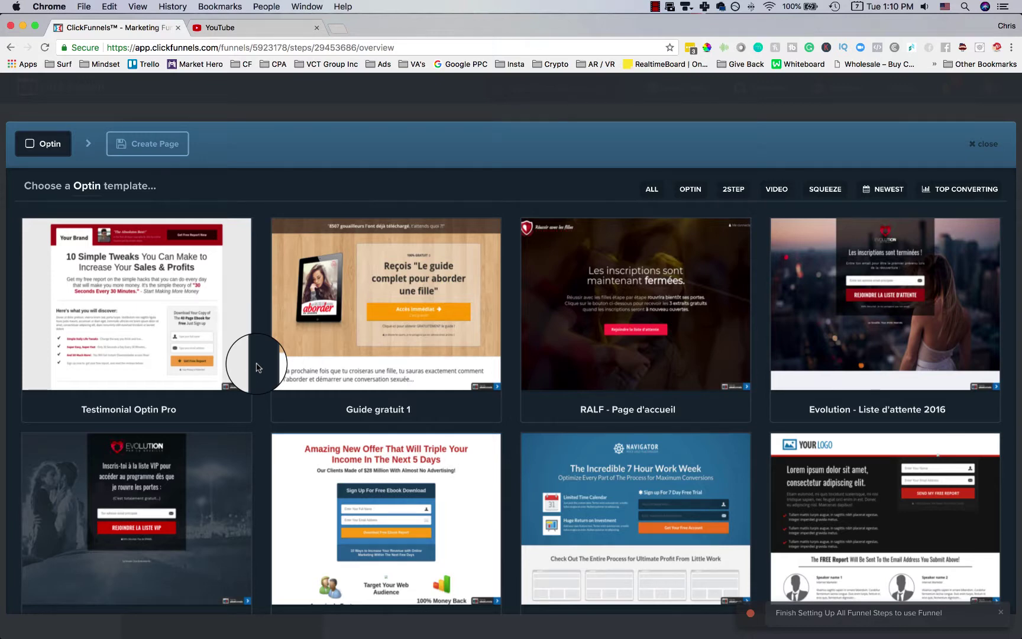
click(494, 88)
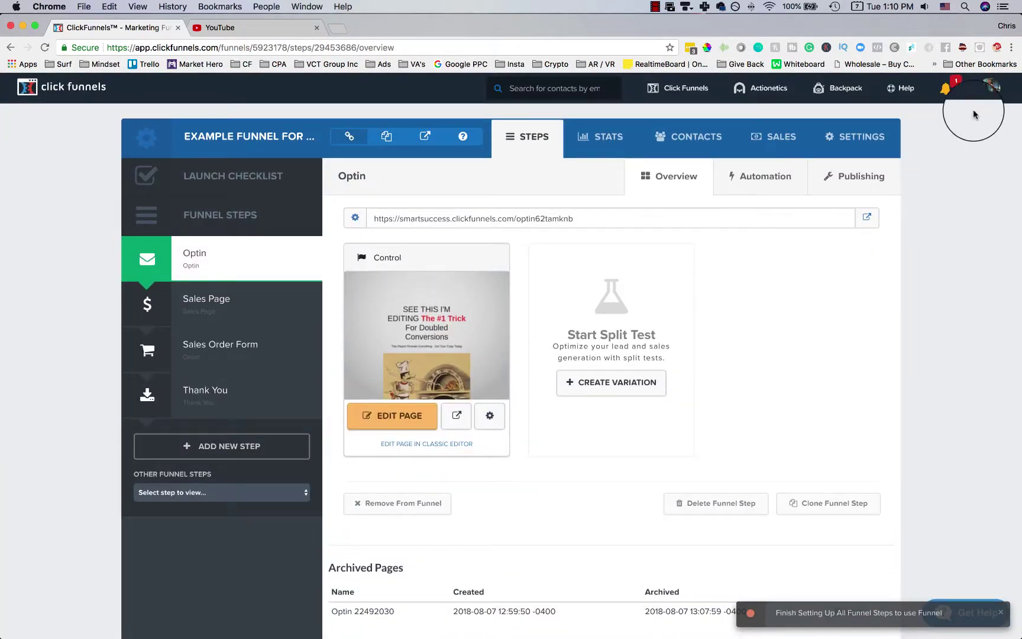
Step: Open Affiliates from the account menu and browse the offers under Affiliate Tools - Get My Links!
click(998, 93)
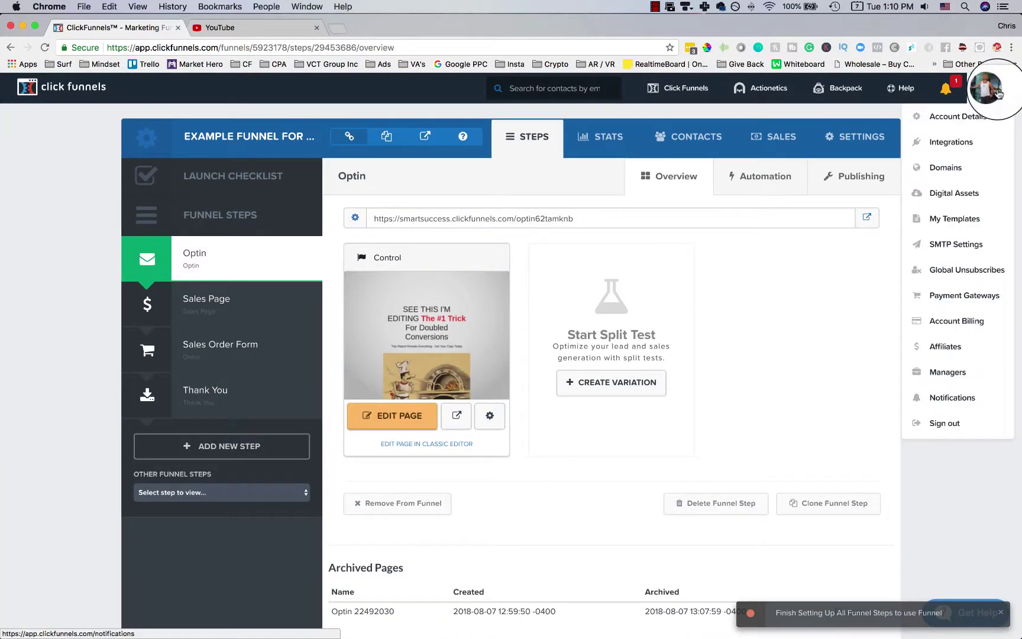
click(945, 350)
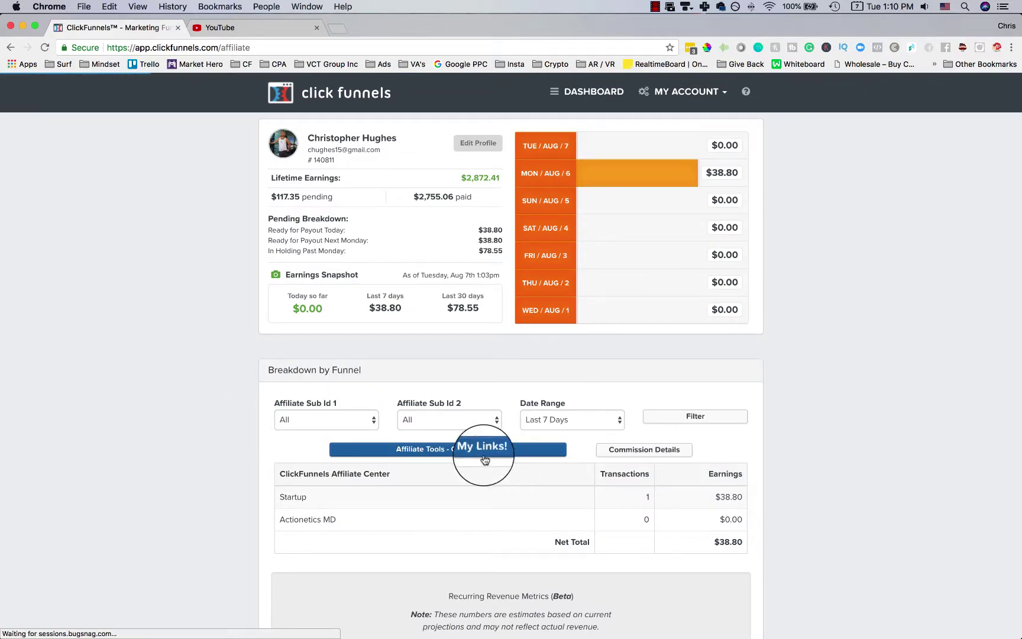
click(442, 451)
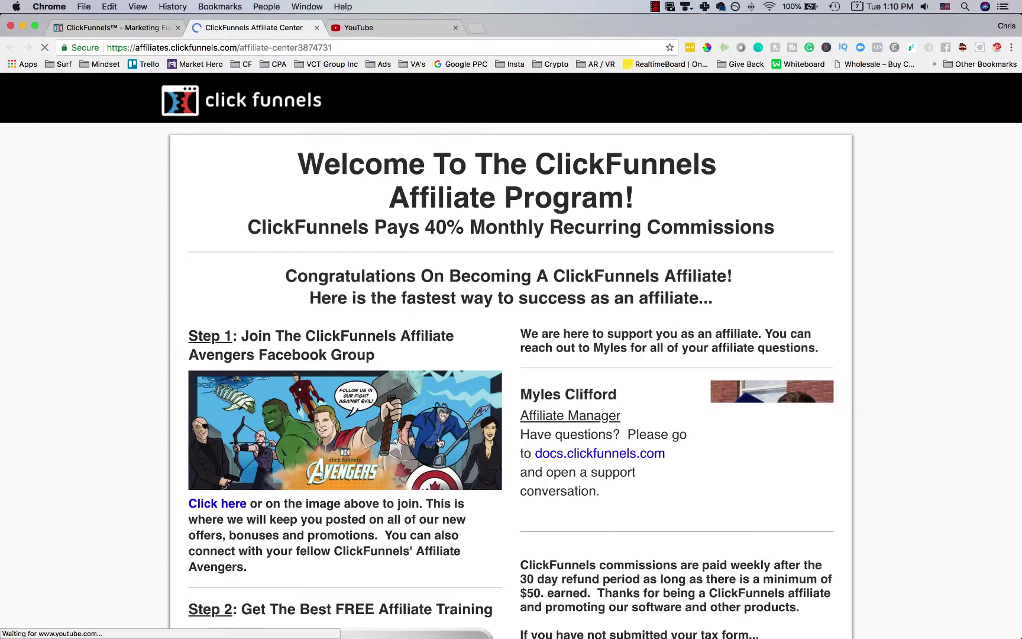
scroll(224, 323, down, 3)
scroll(84, 313, down, 15)
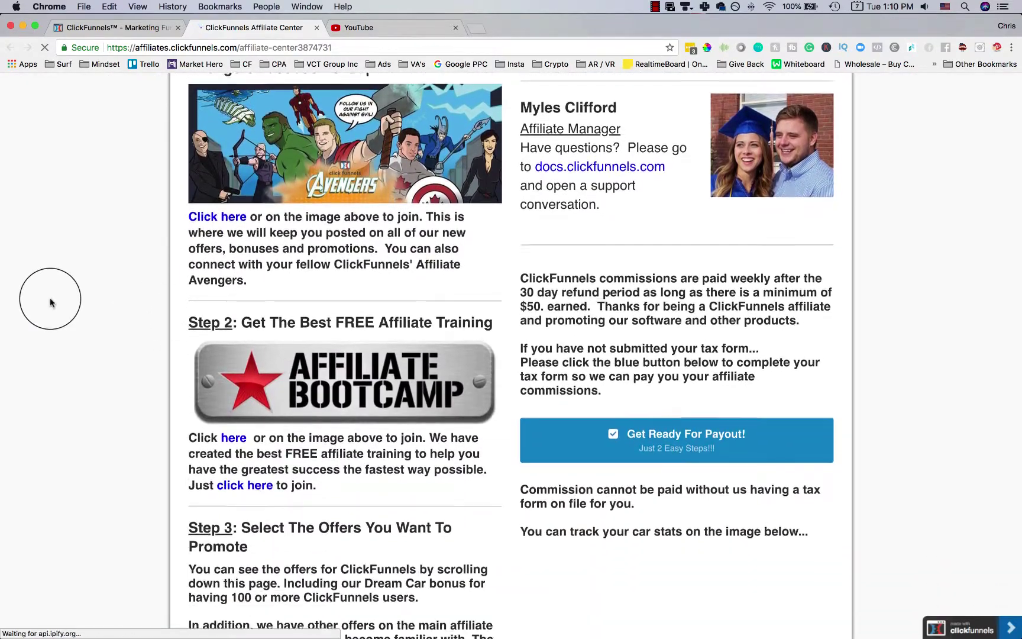
scroll(46, 300, down, 8)
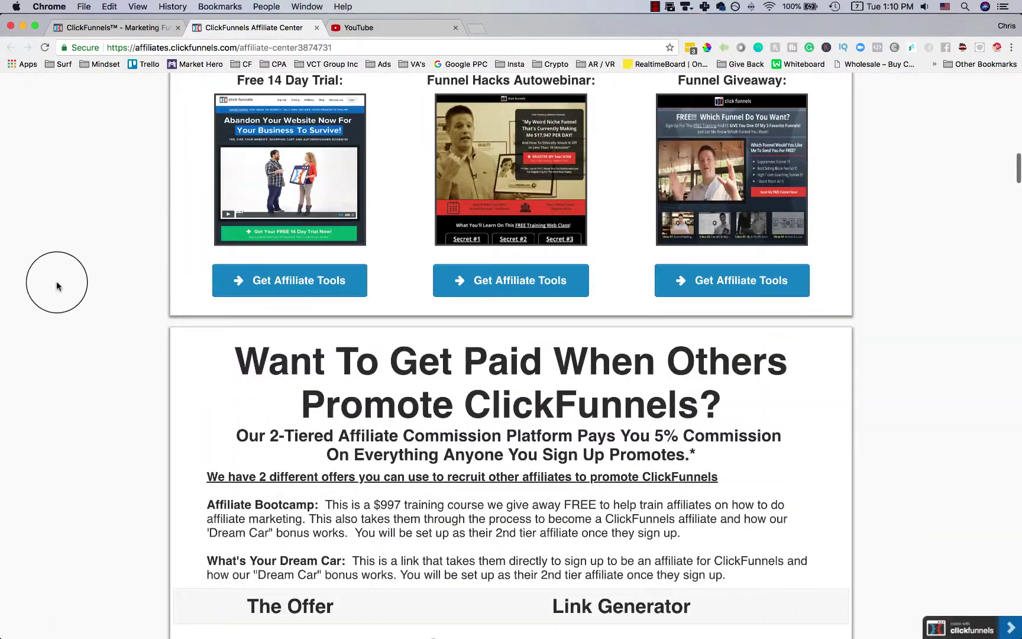
Step: Generate the Free 14 Day Trial custom link for the ClickFunnels Trial landing page and select it
click(271, 281)
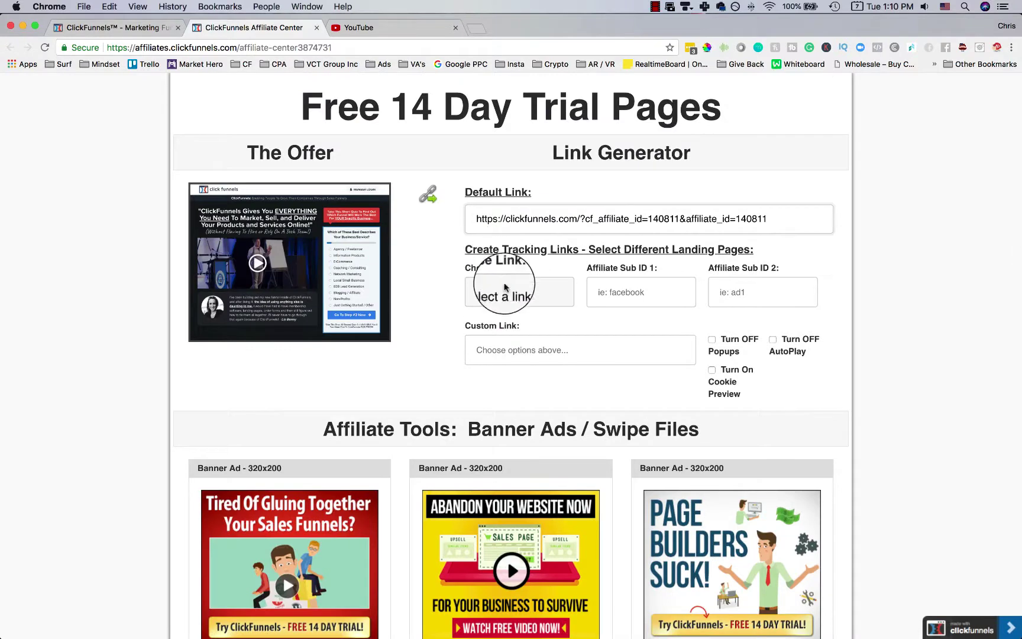
click(508, 290)
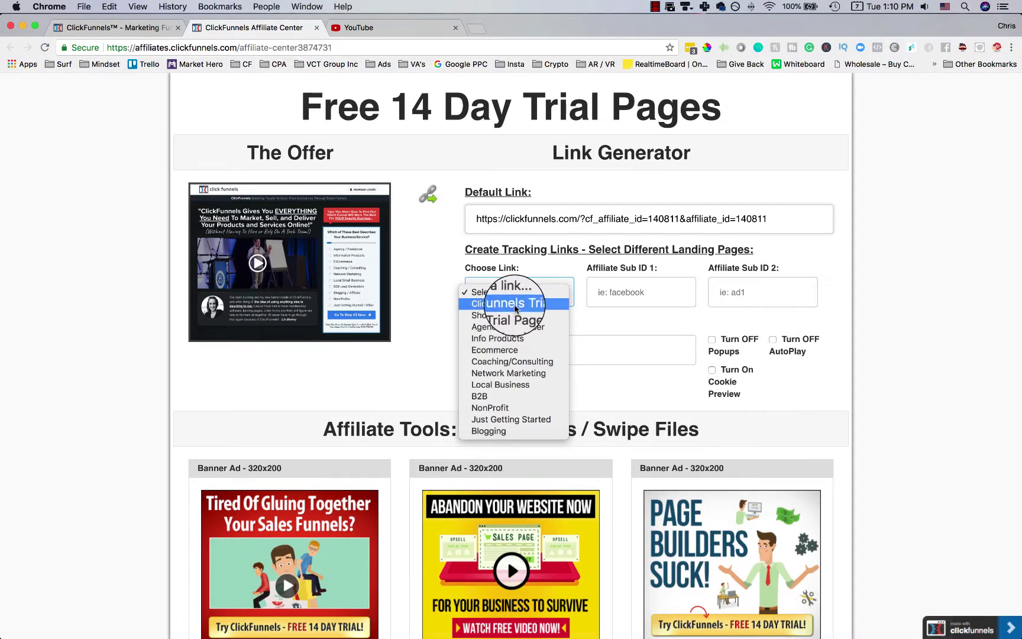
click(538, 304)
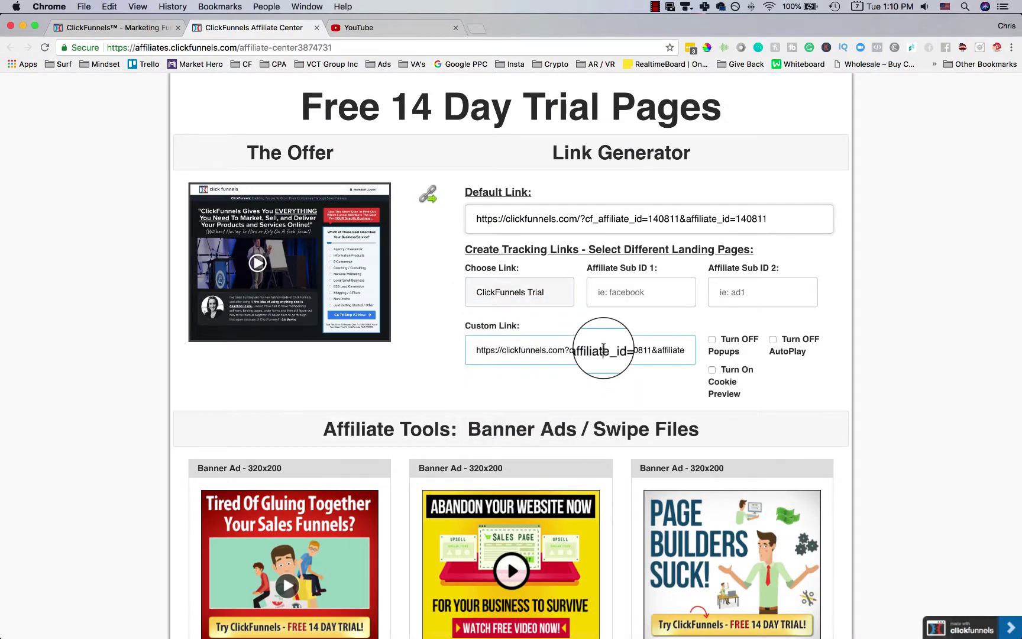
click(597, 349)
Step: Load the copied tracking link in a new private browser window
click(1011, 47)
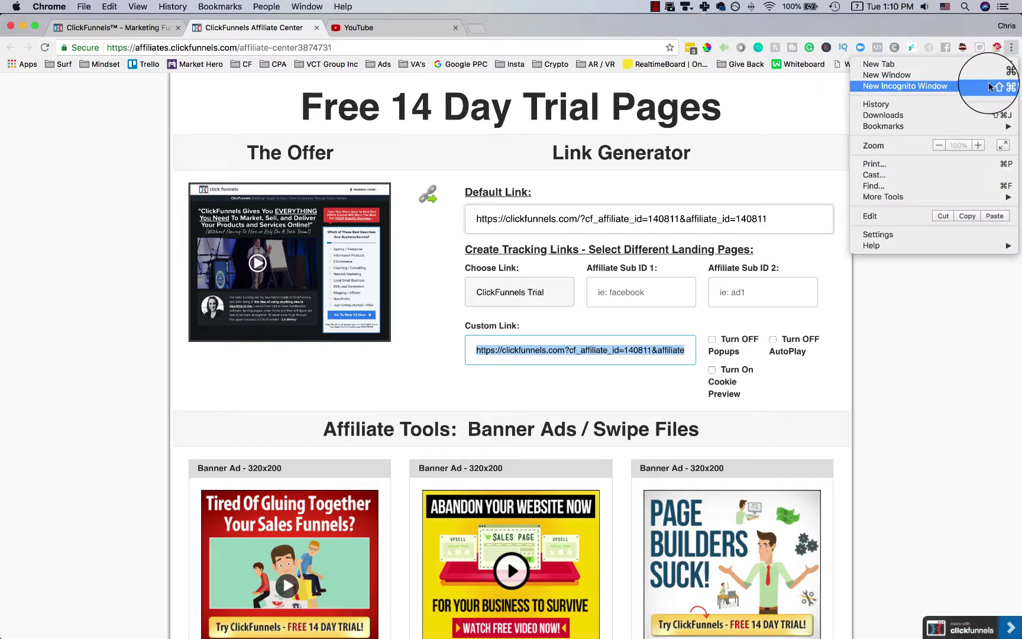
click(996, 85)
key(Return)
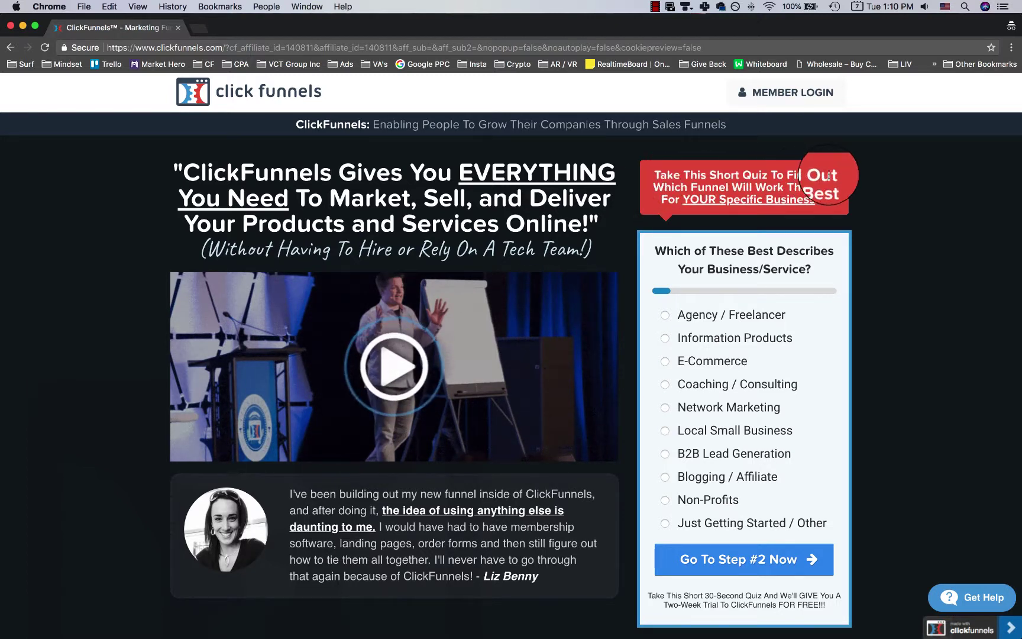
Step: Answer the quiz with Information Products as business type and a trusted friend as referral source
scroll(854, 236, down, 3)
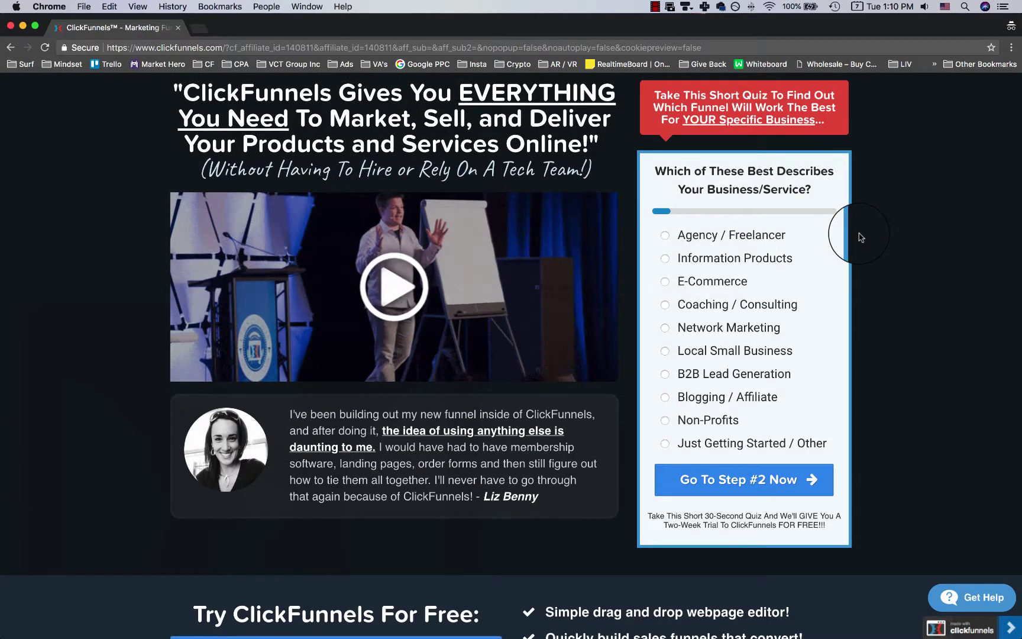
click(699, 240)
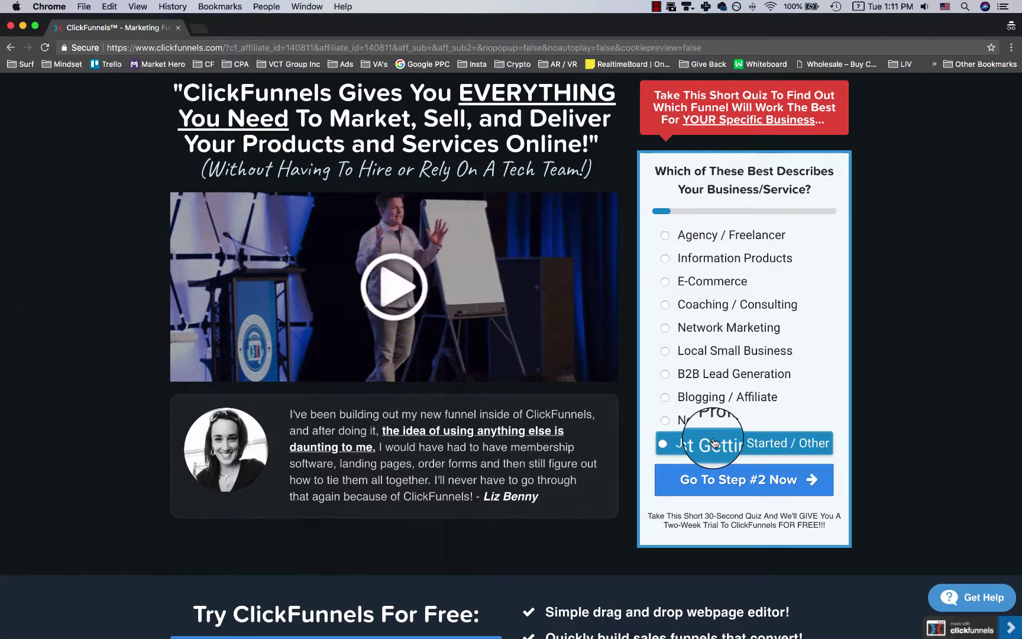
scroll(714, 442, up, 1)
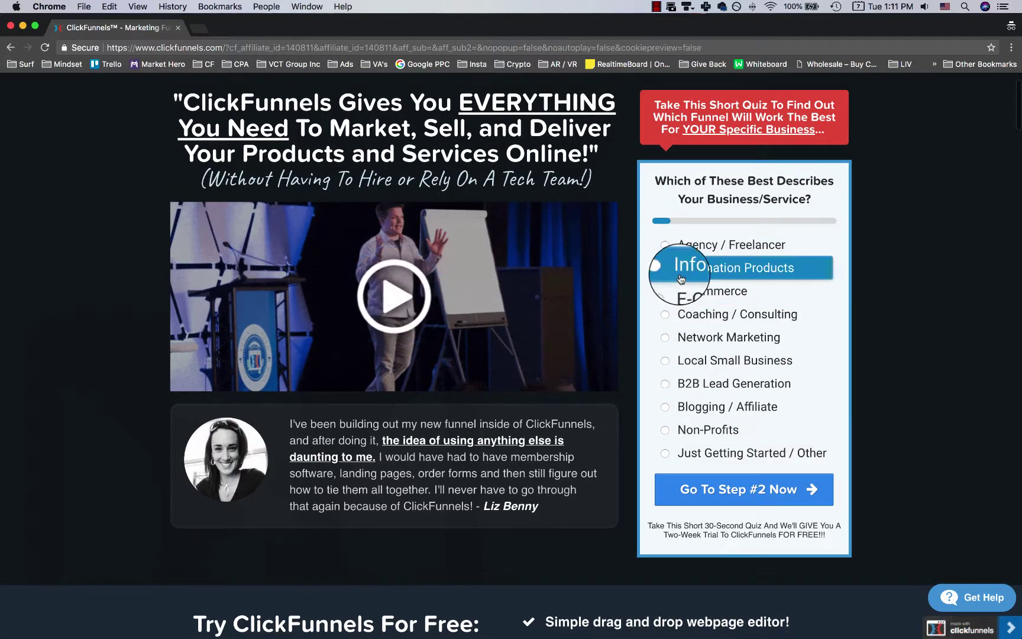
click(728, 292)
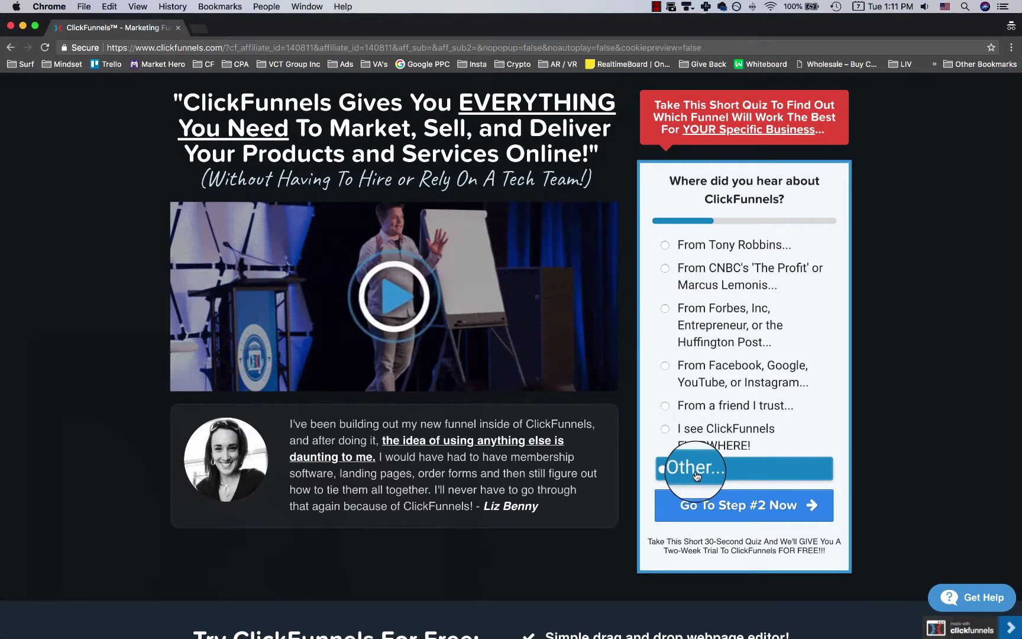
click(750, 409)
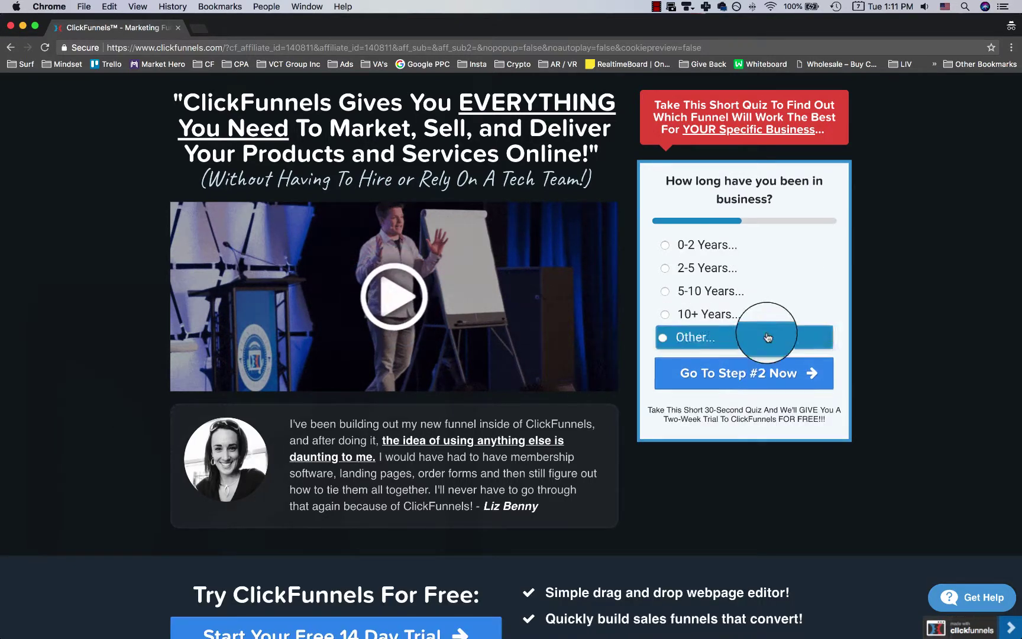